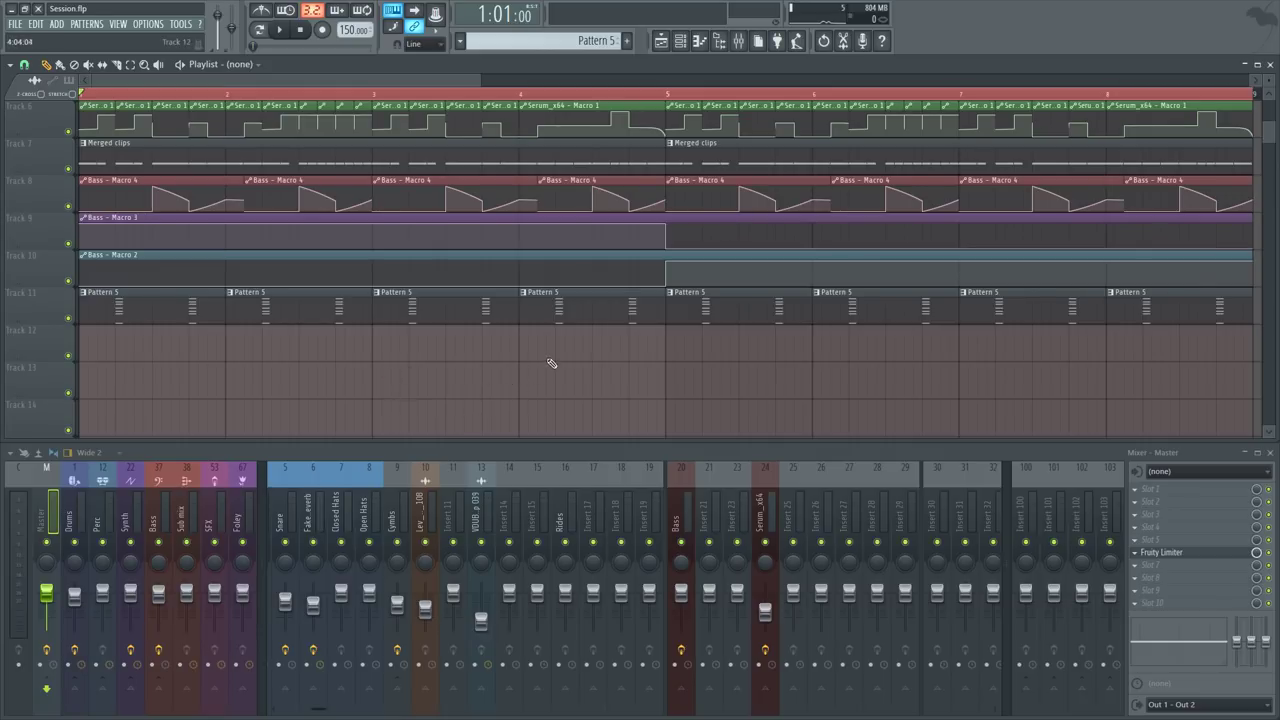
Save the project, then play back the whole eight-bar arrangement and stop it
scroll(830, 320, up, 3)
scroll(863, 341, up, 2)
scroll(934, 174, down, 2)
key(ctrl+s)
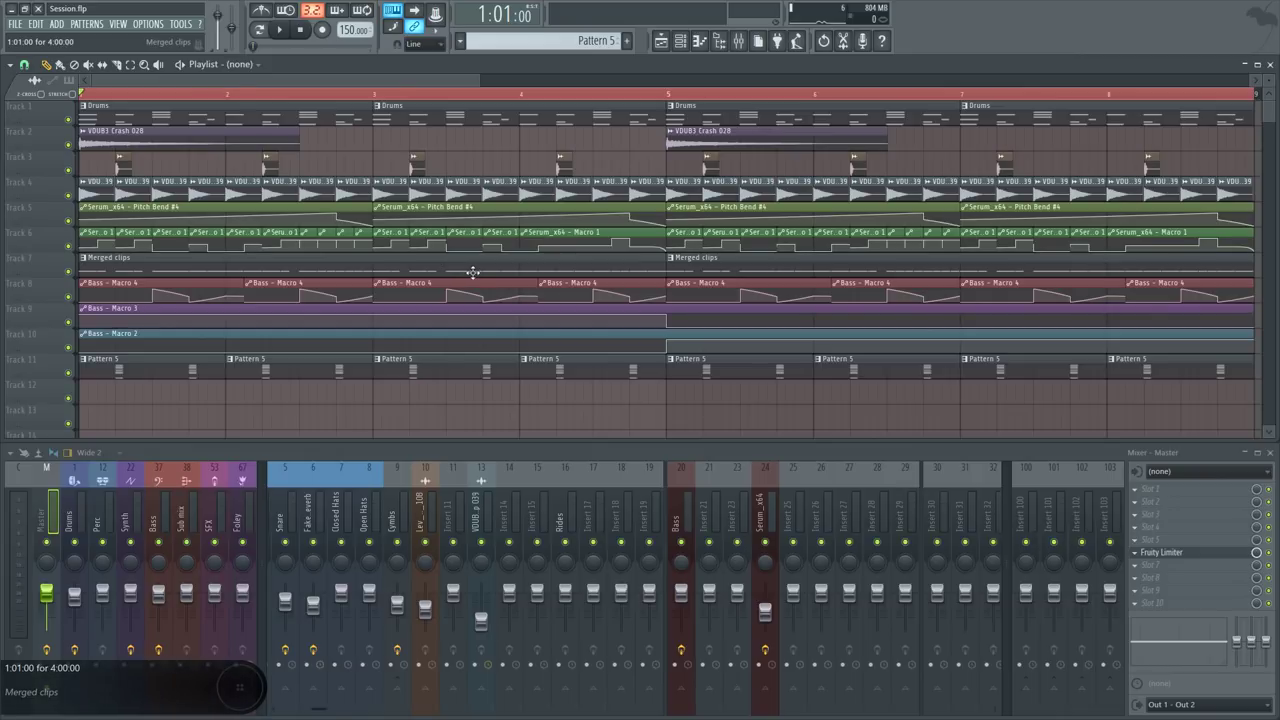
key(space)
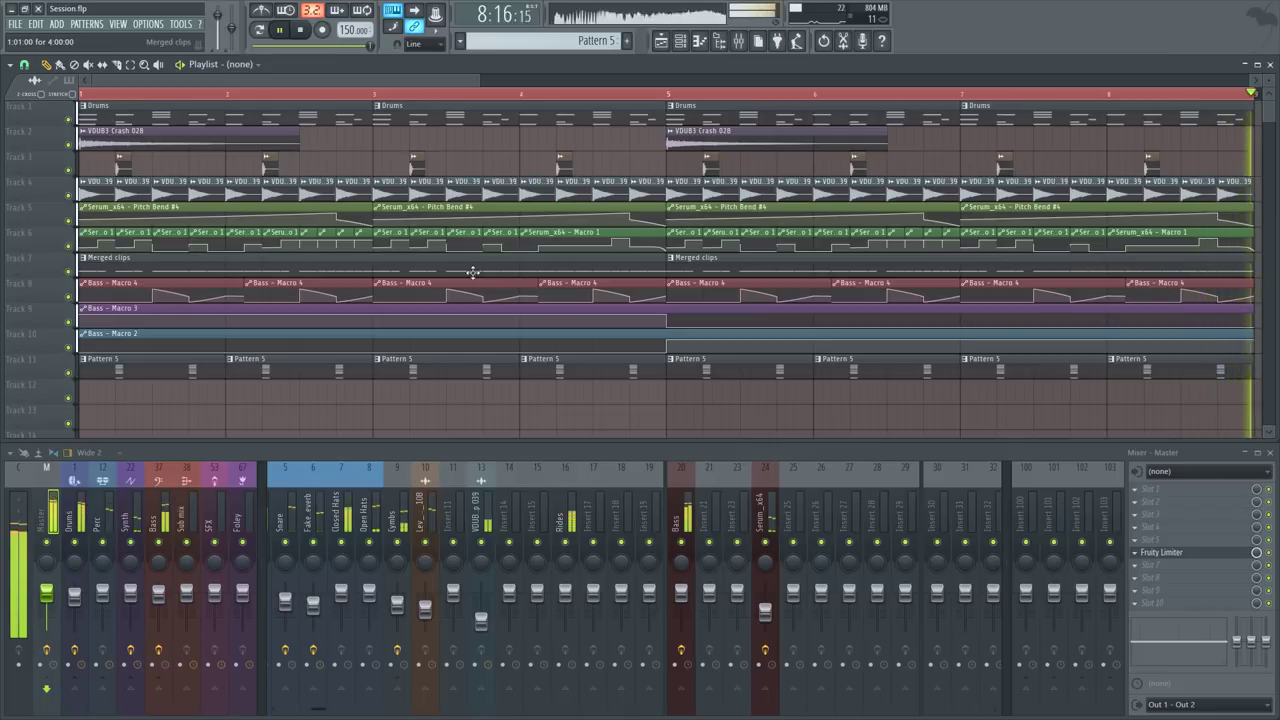
key(space)
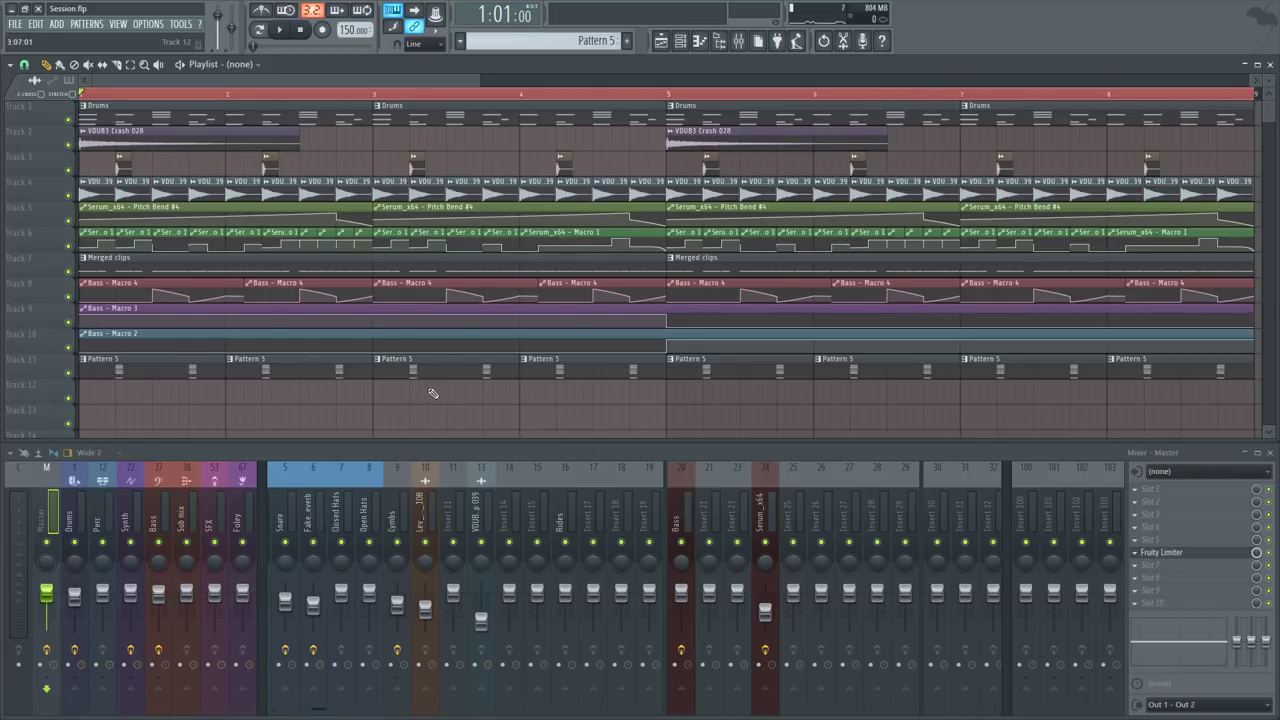
Filter the channel rack to the Bass group, open the Bass channel's Serum and hide its wrapper settings
click(699, 41)
click(266, 272)
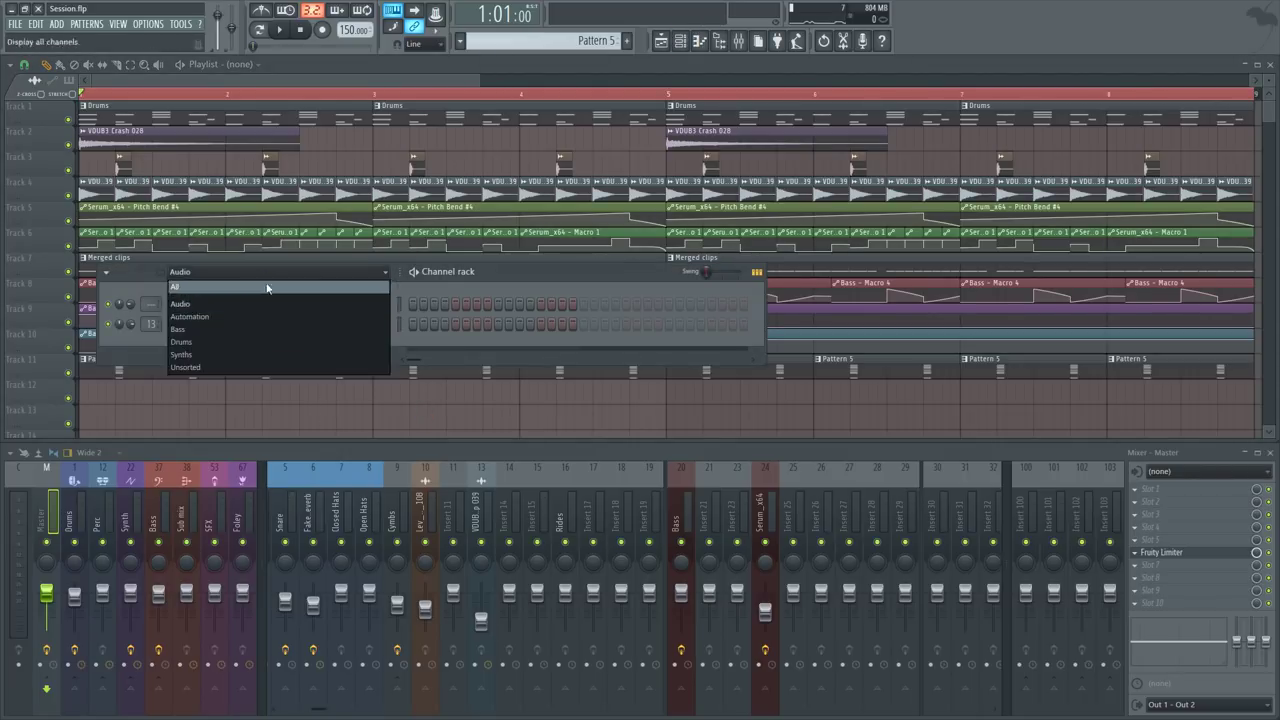
click(240, 329)
click(280, 303)
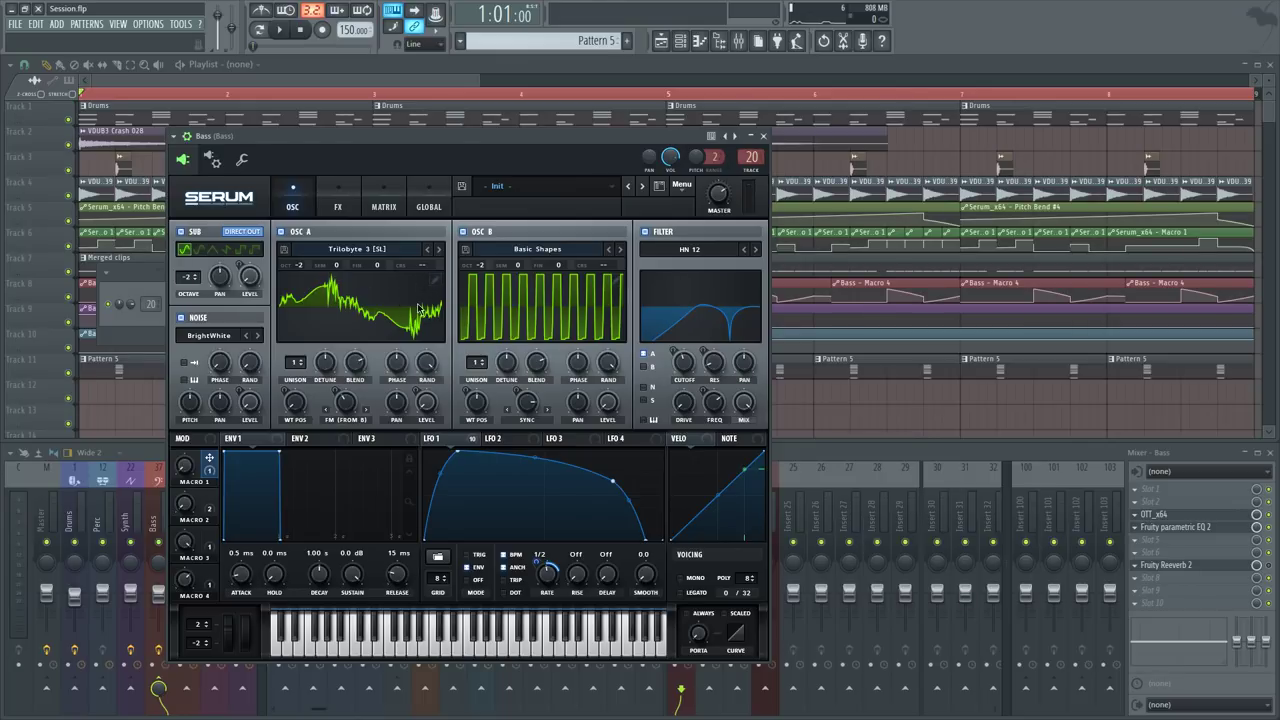
click(185, 136)
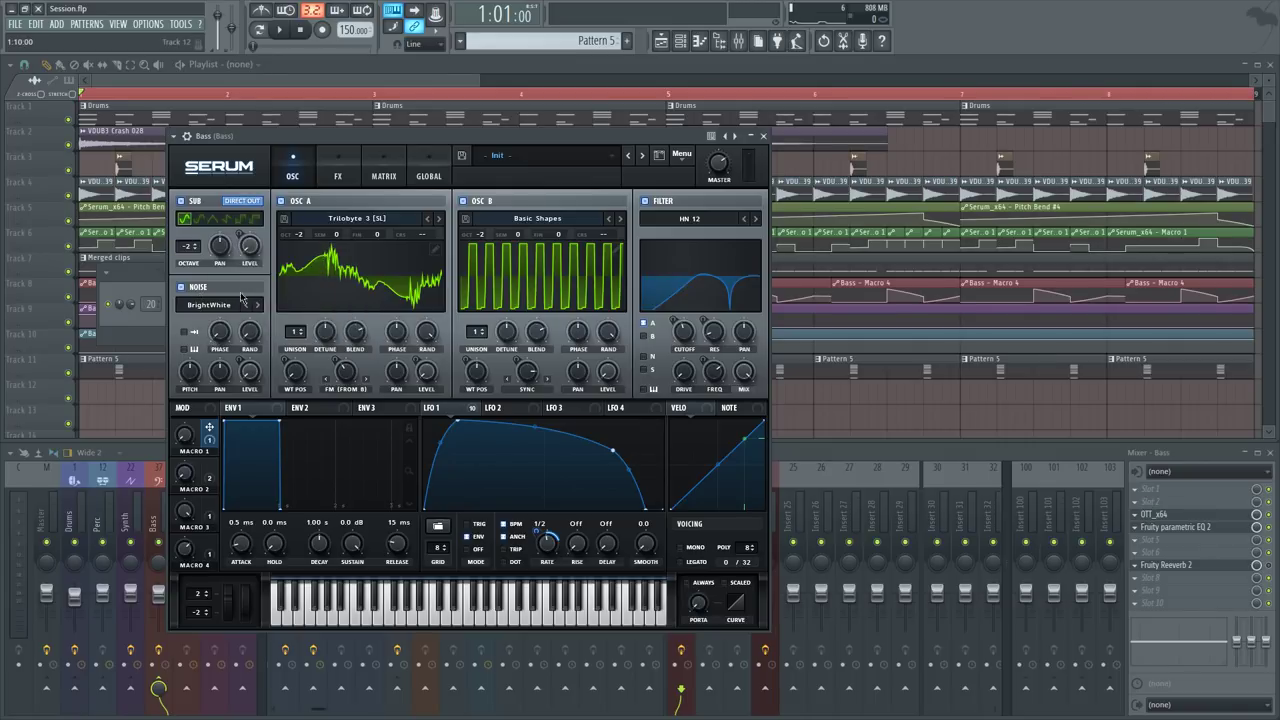
Reorder Serum's effects so that Filter, Chorus and Compressor directly follow Distortion
right_click(300, 368)
click(455, 365)
click(333, 175)
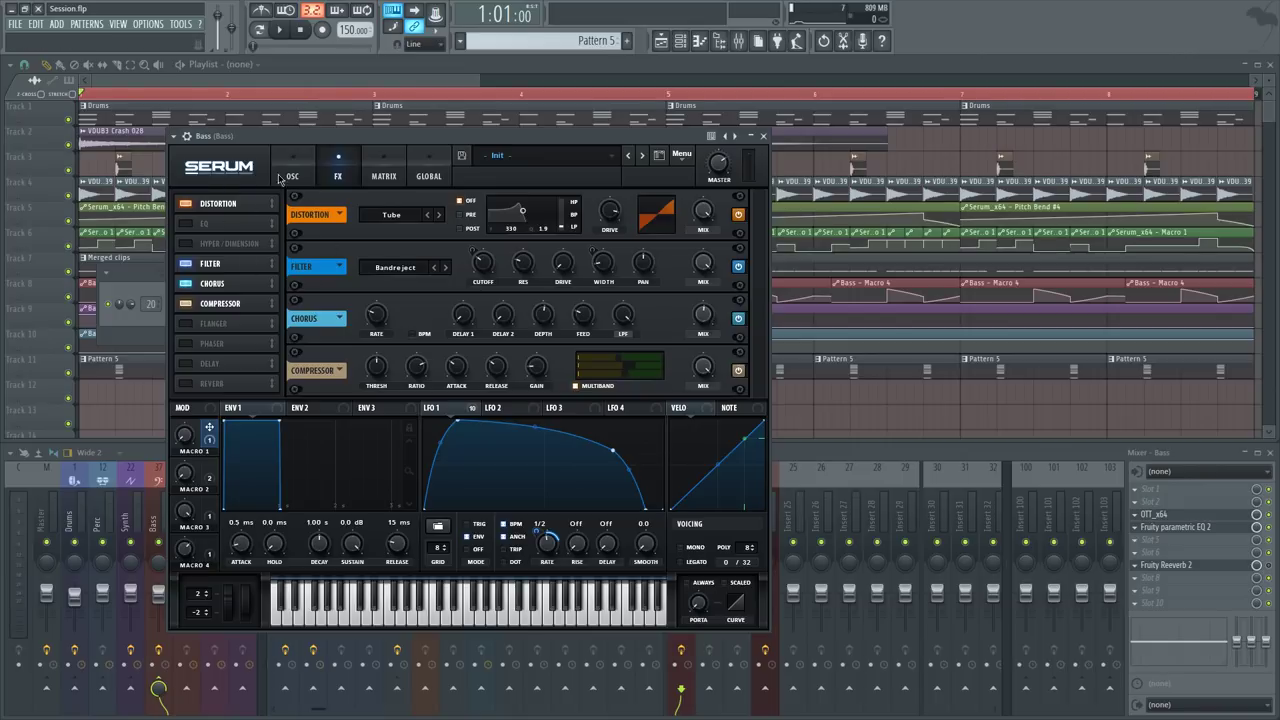
drag(212, 268, 212, 224)
drag(233, 287, 220, 243)
drag(228, 311, 240, 265)
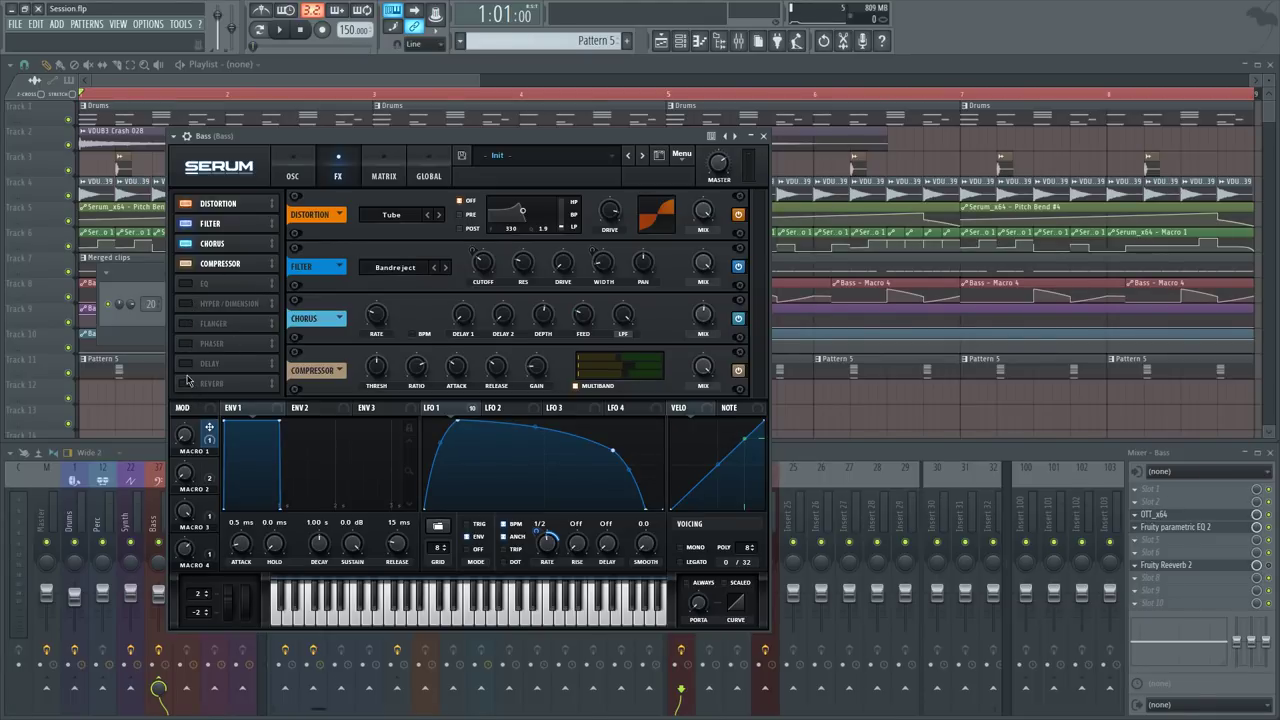
Return to Serum's oscillator page and move the plugin window so that it uncovers the Bass mixer channel
click(292, 172)
click(336, 176)
click(310, 177)
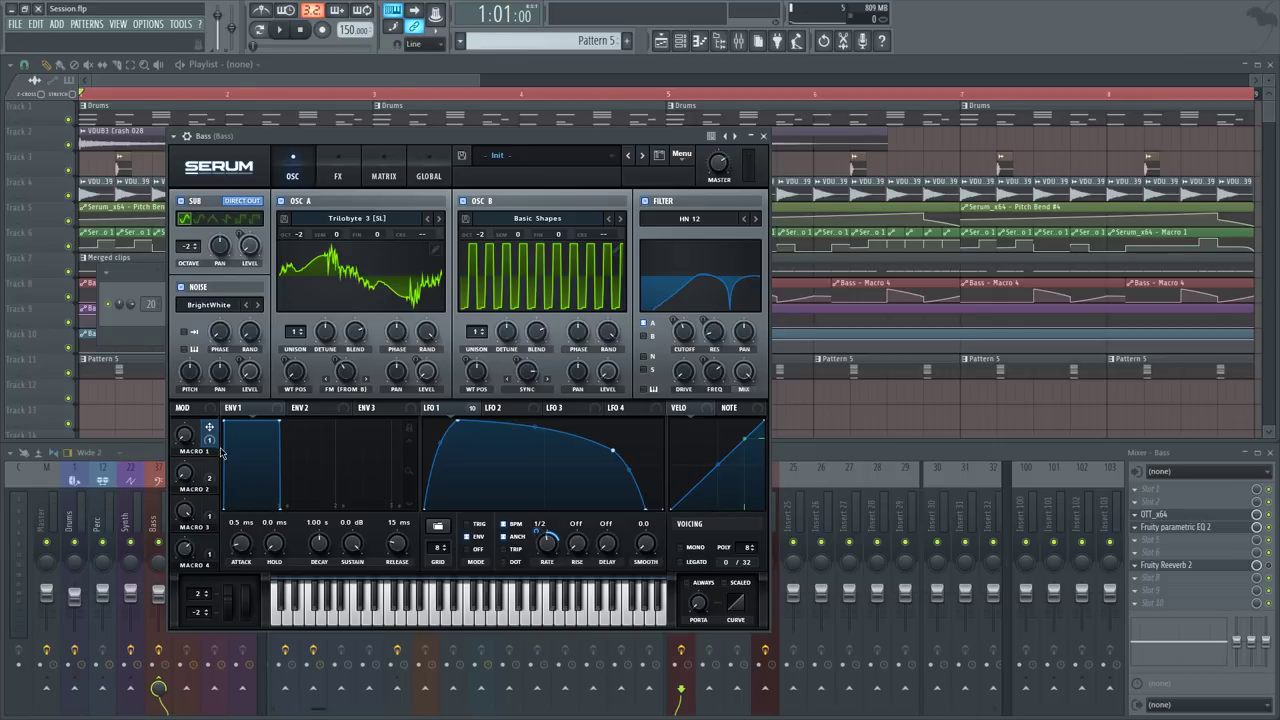
drag(474, 140, 344, 109)
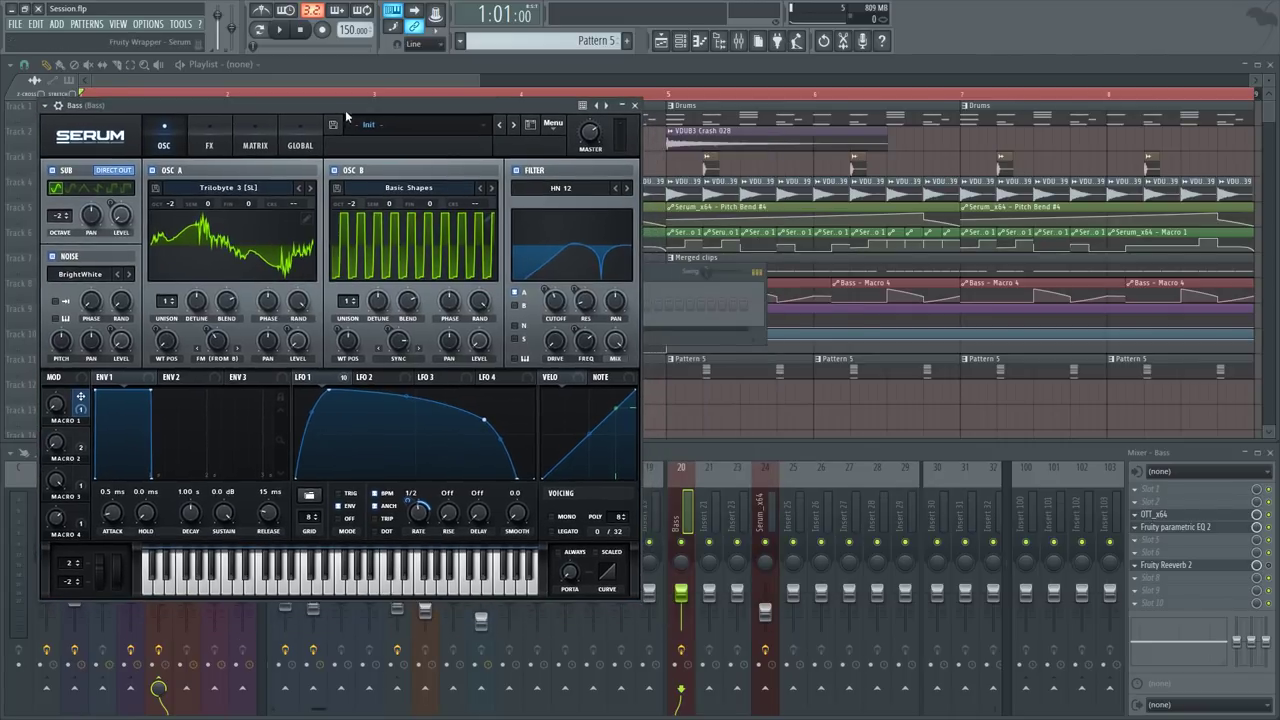
Check the effects loaded on the Bass mixer channel, including the OTT compressor, and return to the playlist
click(686, 662)
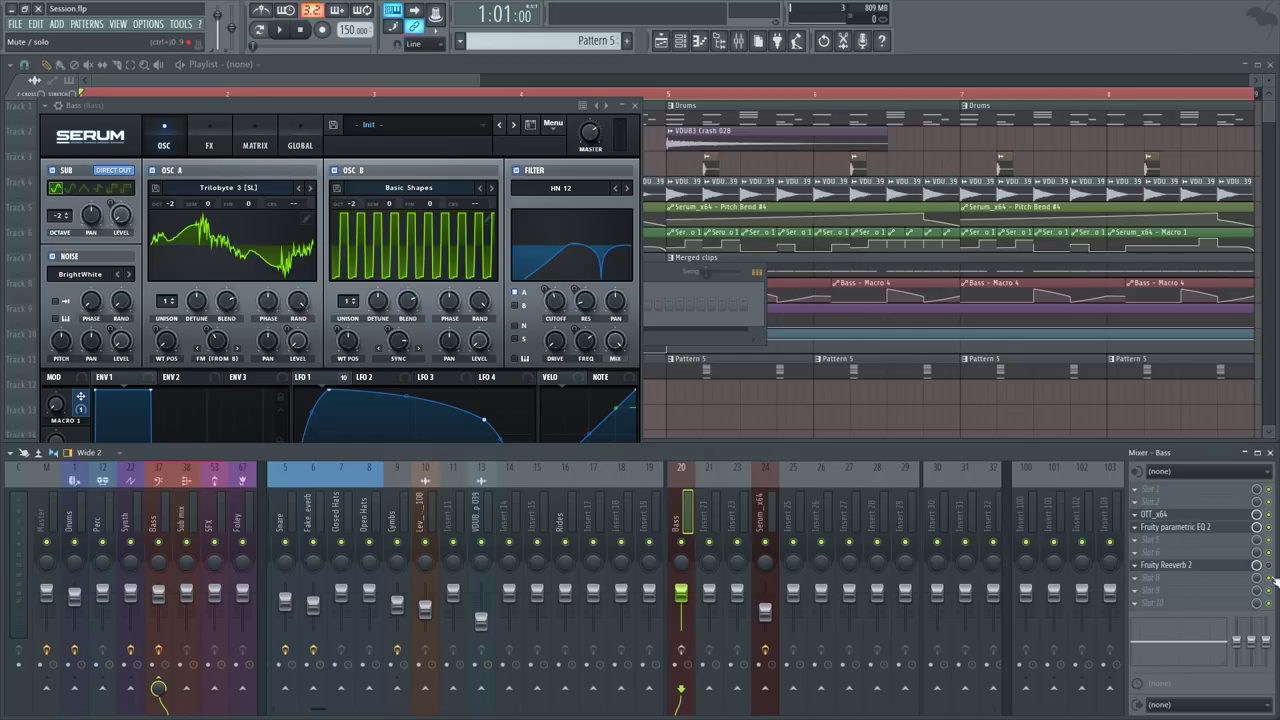
click(1232, 566)
click(1232, 566)
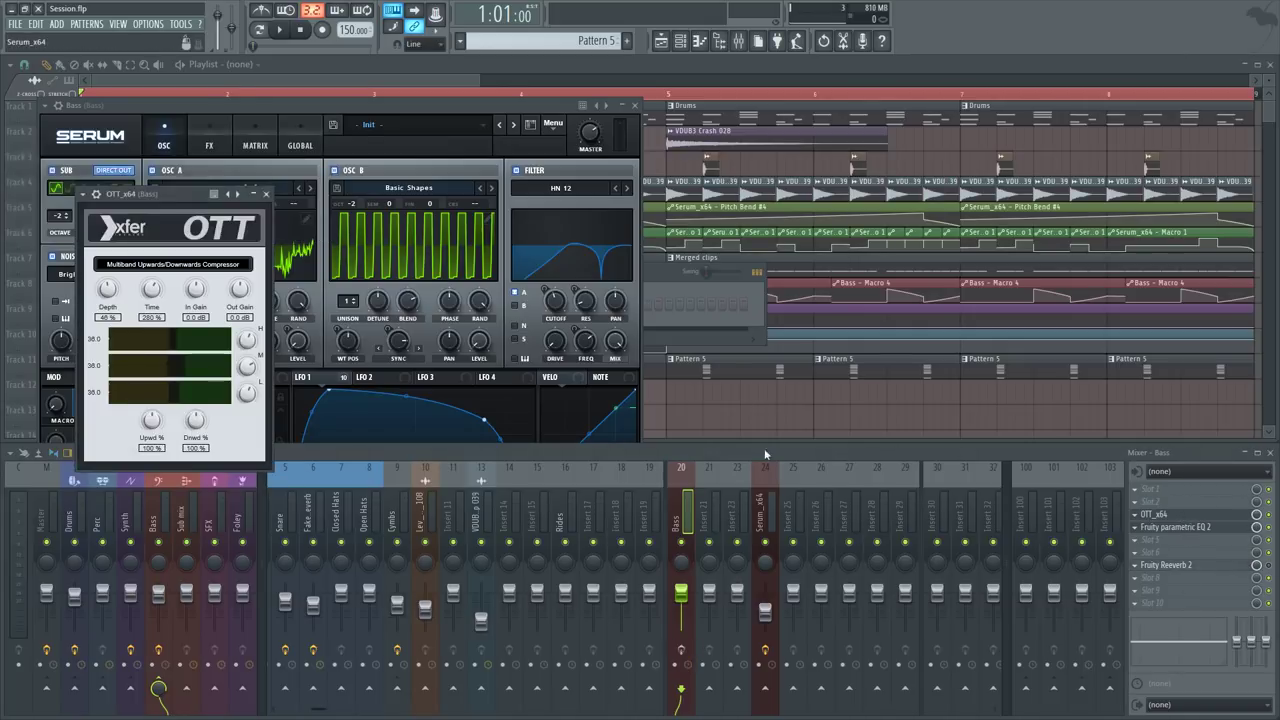
click(748, 418)
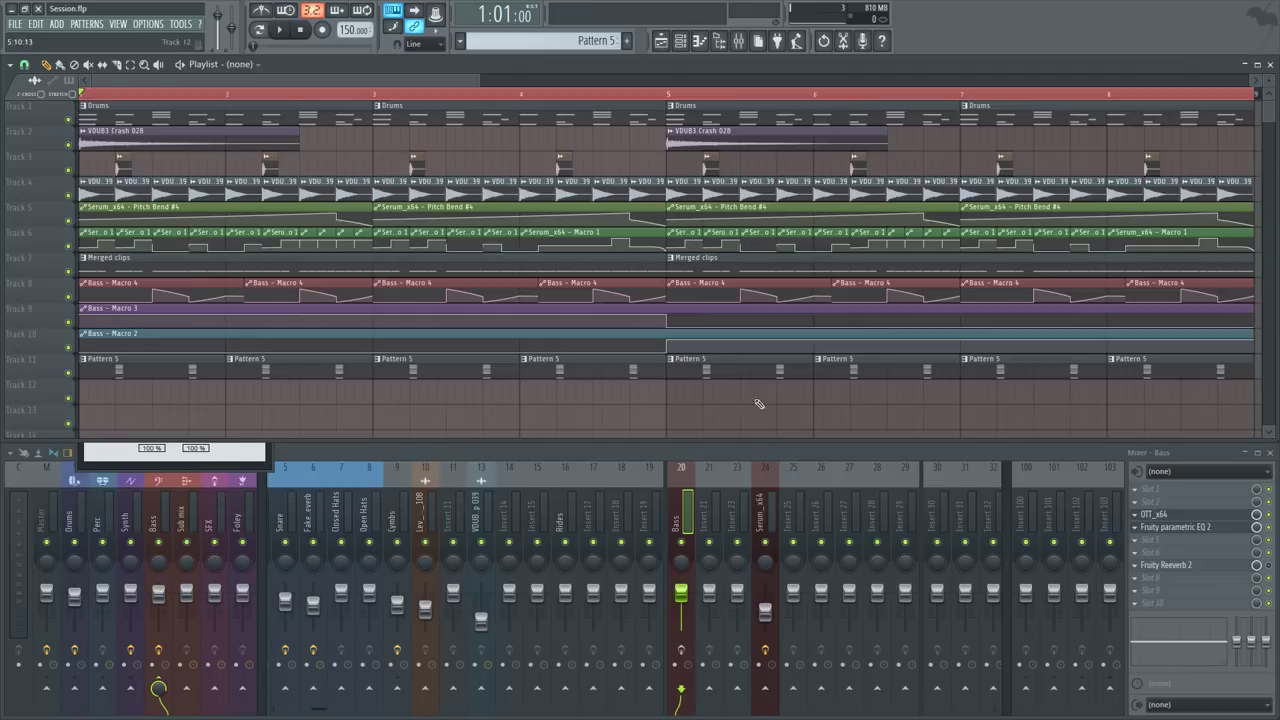
Add a second Serum instance to the Bass group, hide its wrapper settings and reposition its window
click(680, 41)
click(182, 340)
click(238, 368)
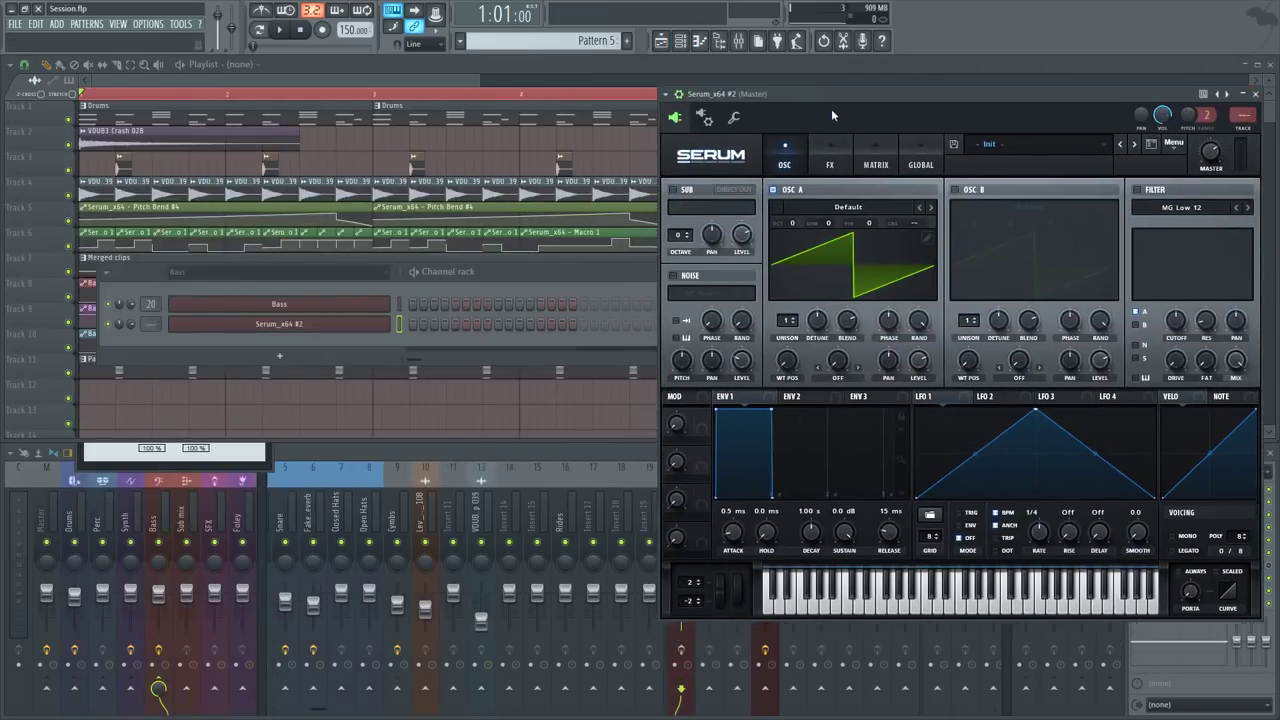
drag(749, 86, 731, 100)
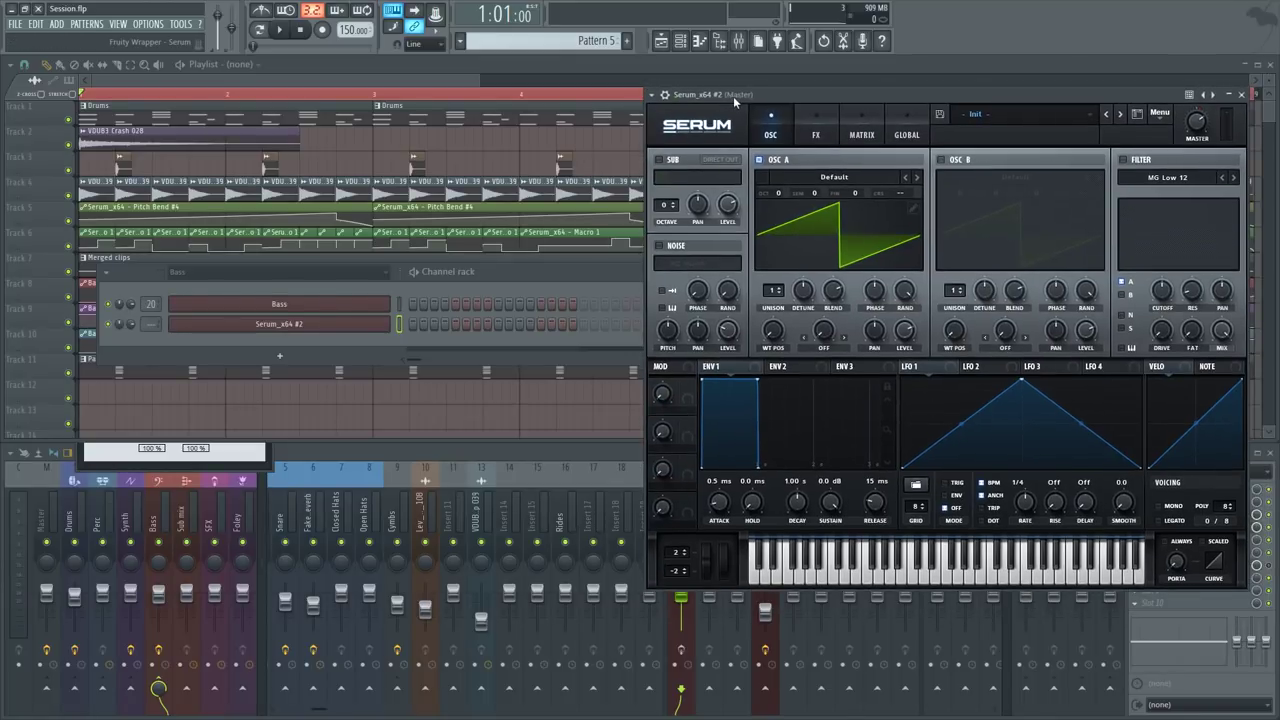
Reopen the Bass Serum window, shift it slightly and move the channel rack below the two plugin windows
click(681, 41)
click(336, 306)
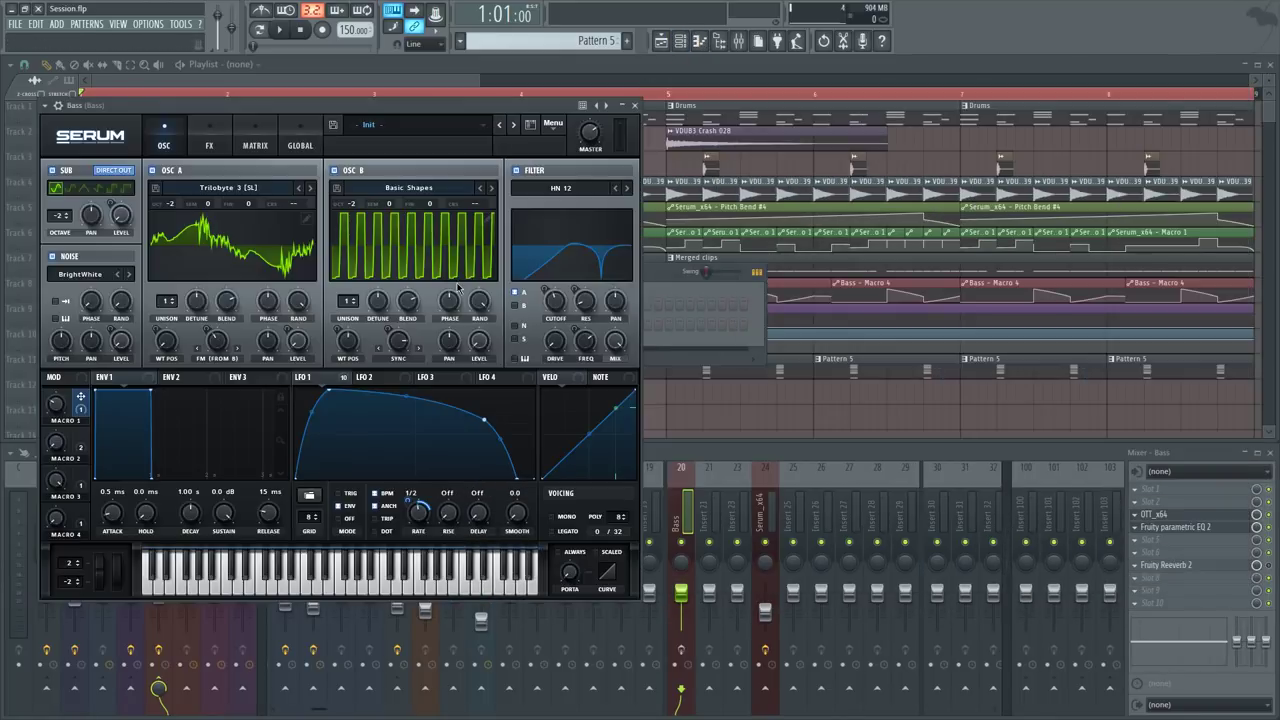
click(32, 102)
click(234, 348)
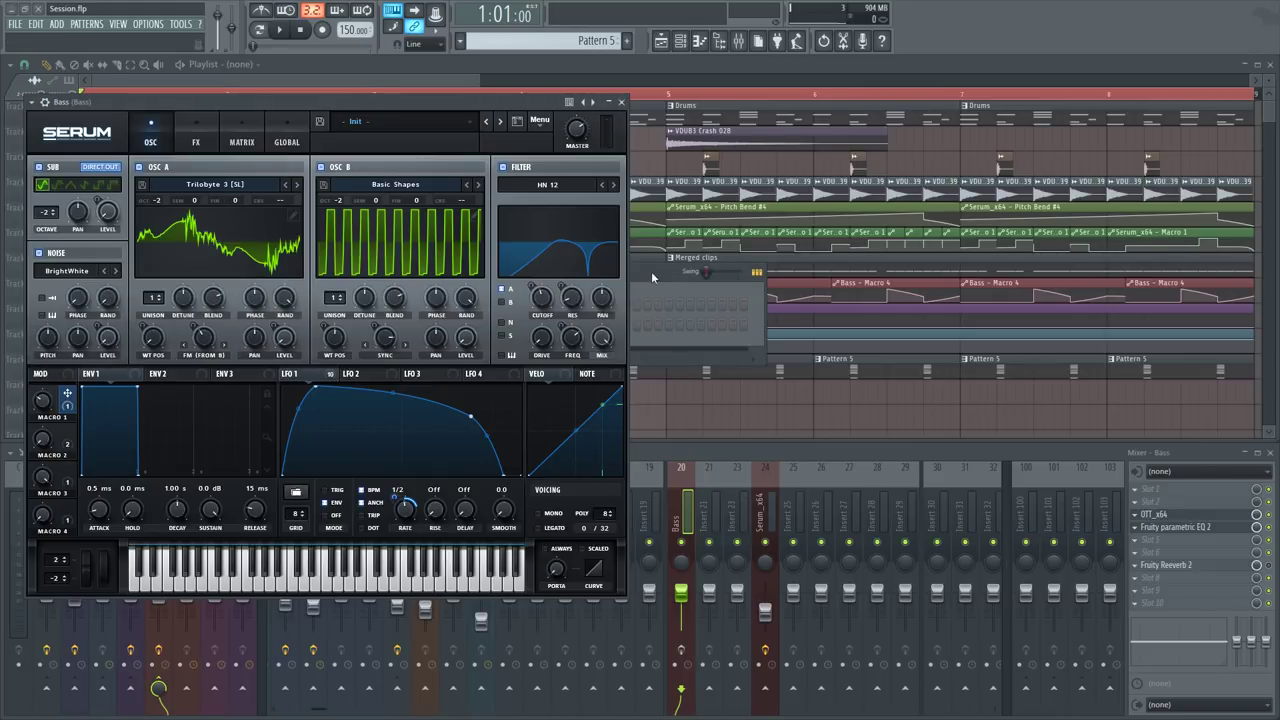
drag(662, 271, 847, 587)
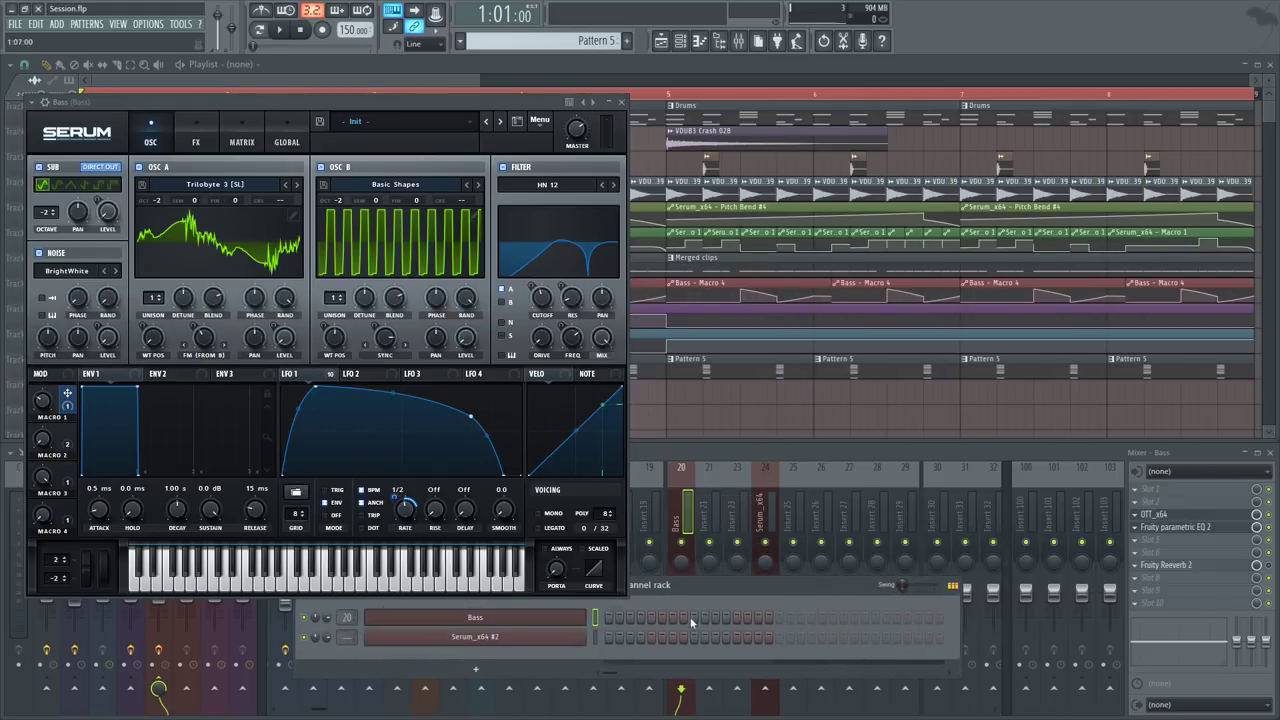
Detach the Serum_x64 #2 window and align it side by side with the Bass Serum window
click(519, 641)
click(519, 641)
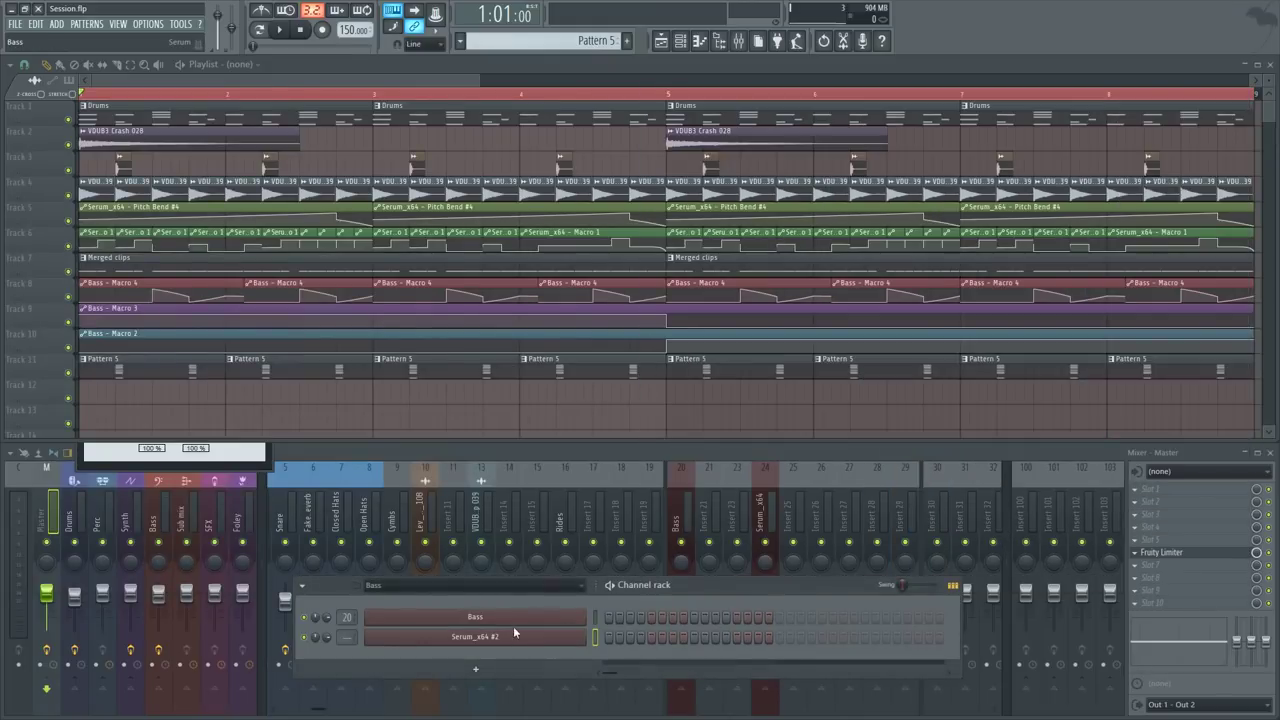
click(513, 617)
click(505, 640)
click(652, 94)
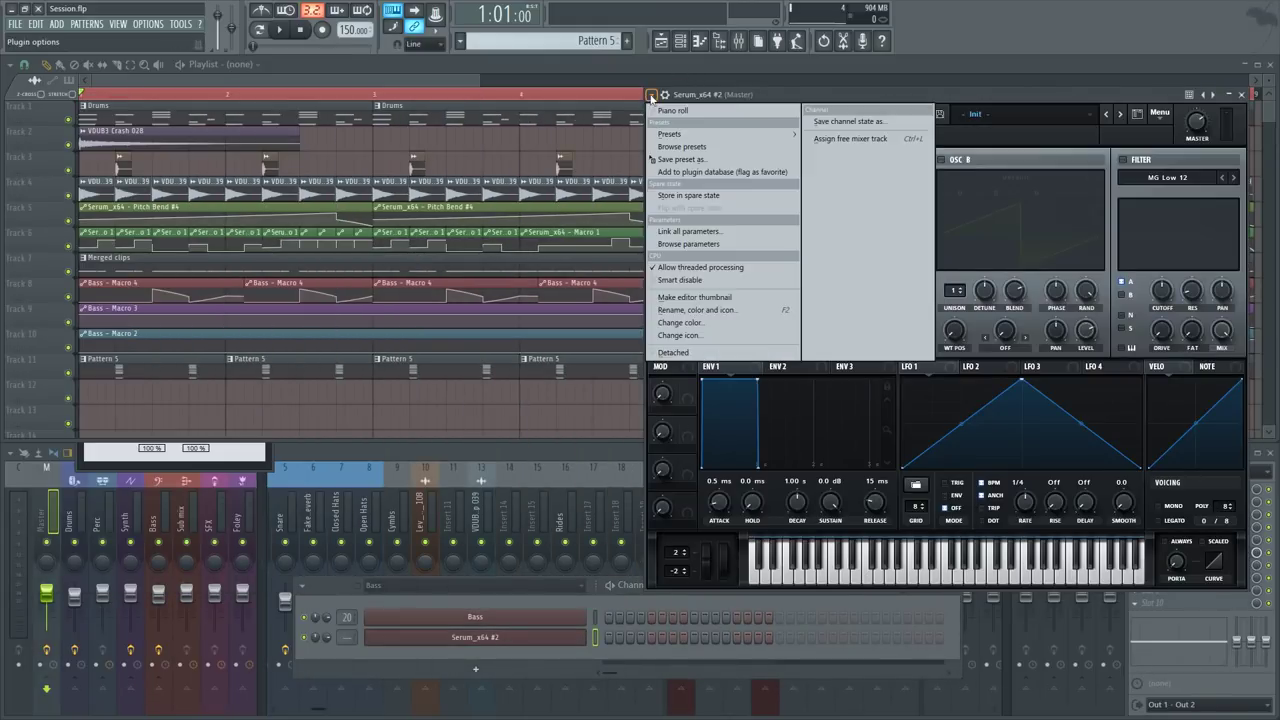
click(652, 355)
click(516, 619)
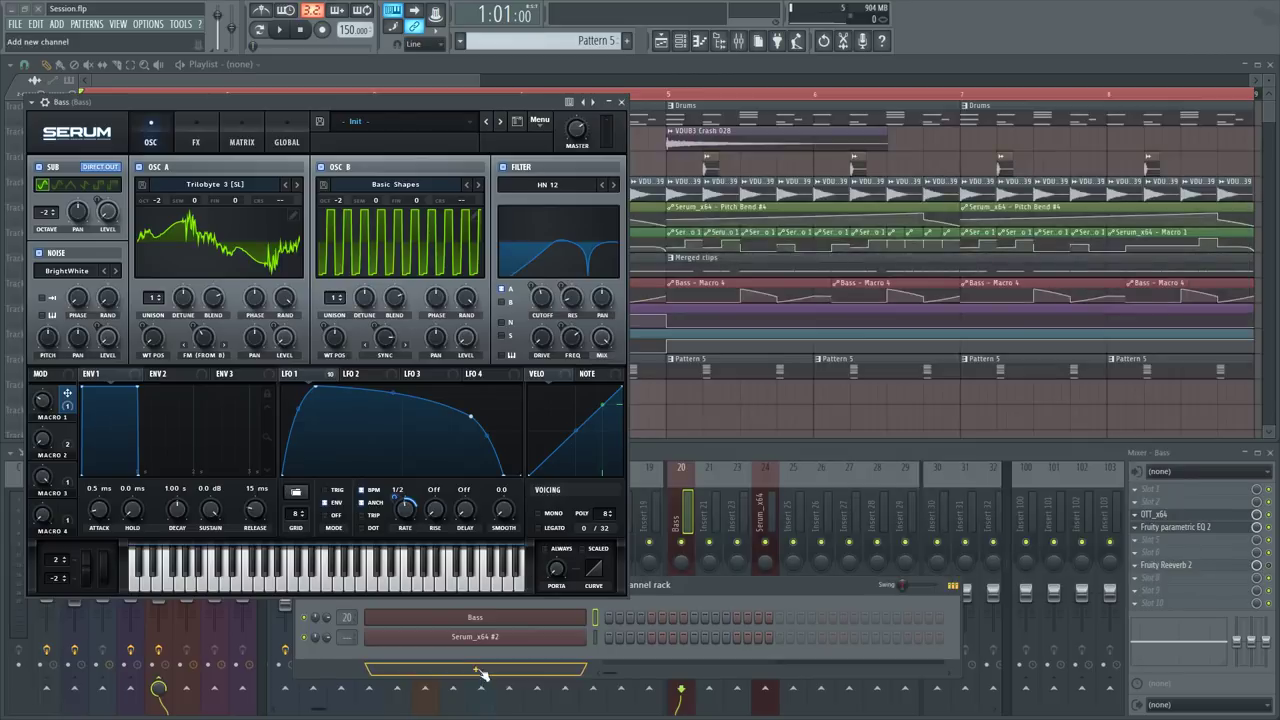
click(540, 638)
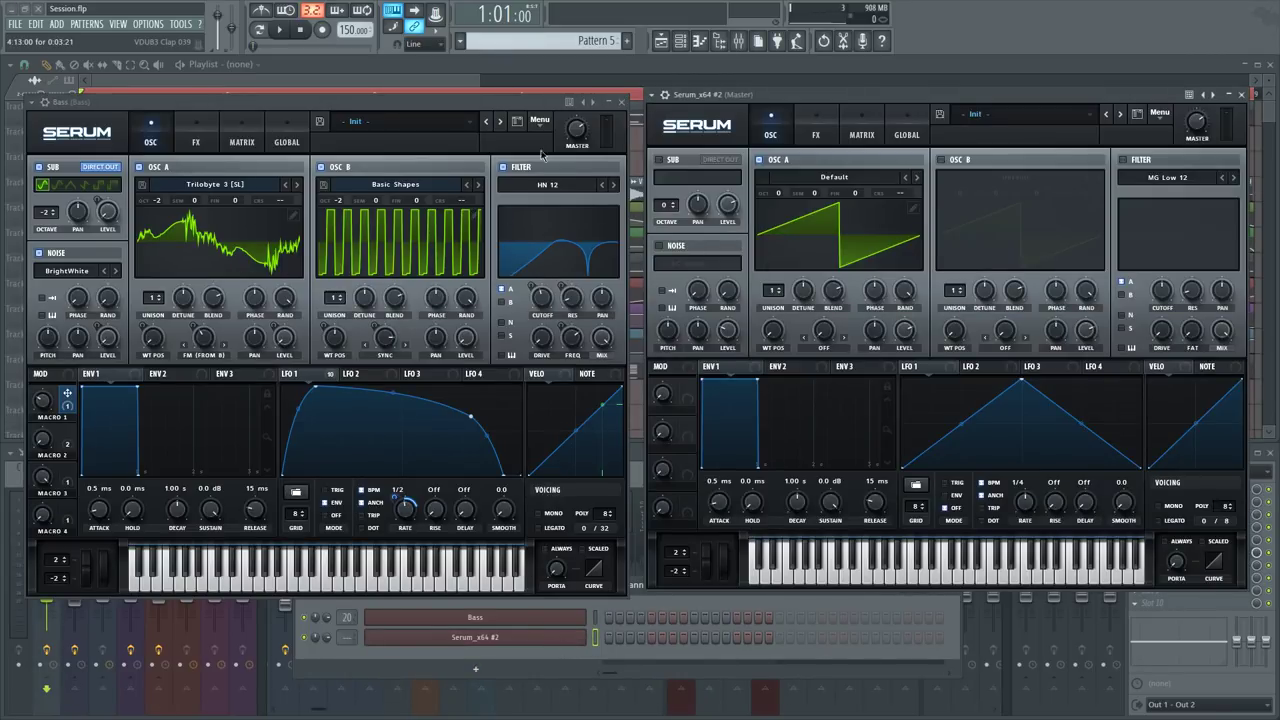
drag(706, 97, 693, 104)
click(493, 103)
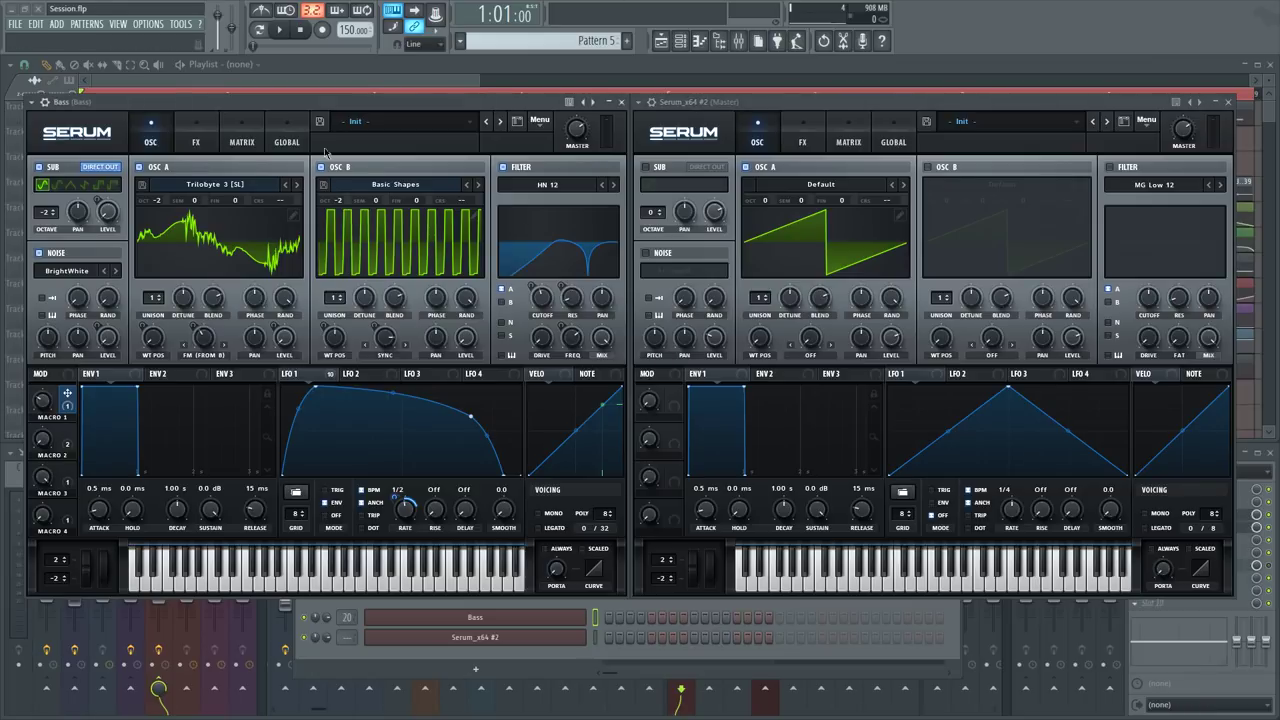
Play back the opening bars of the arrangement with both Serum windows open and stop
key(space)
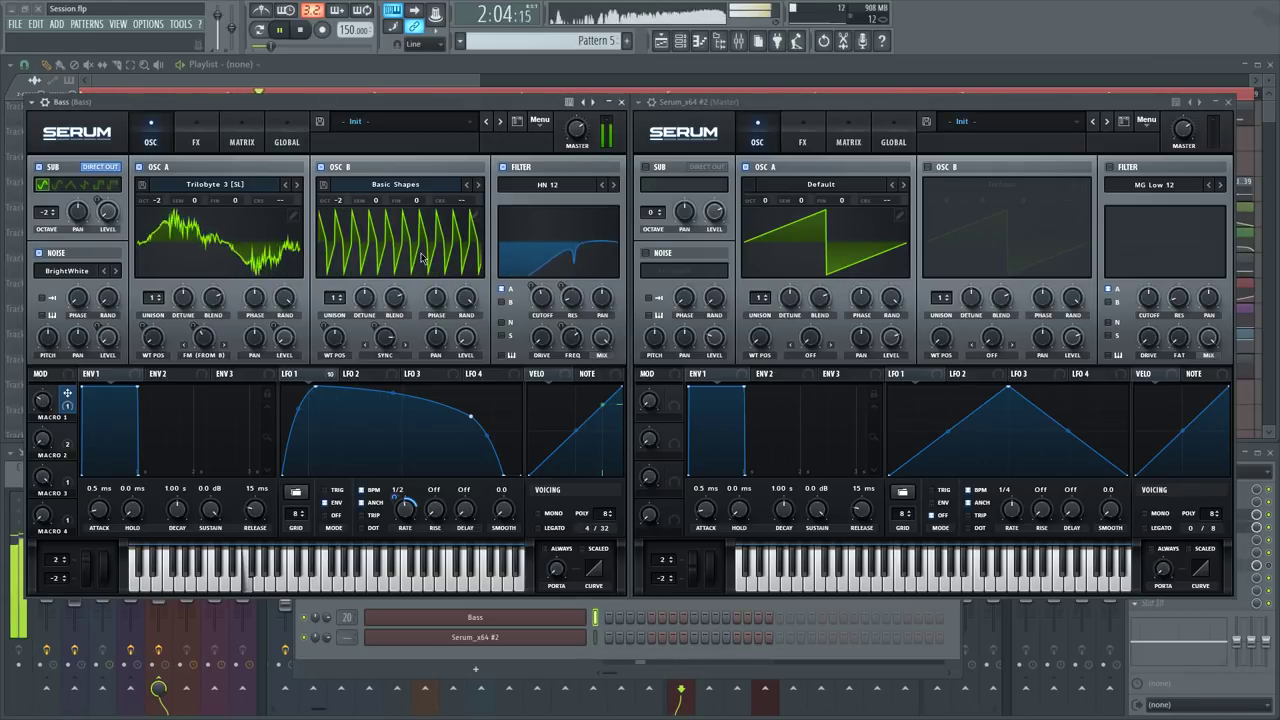
key(space)
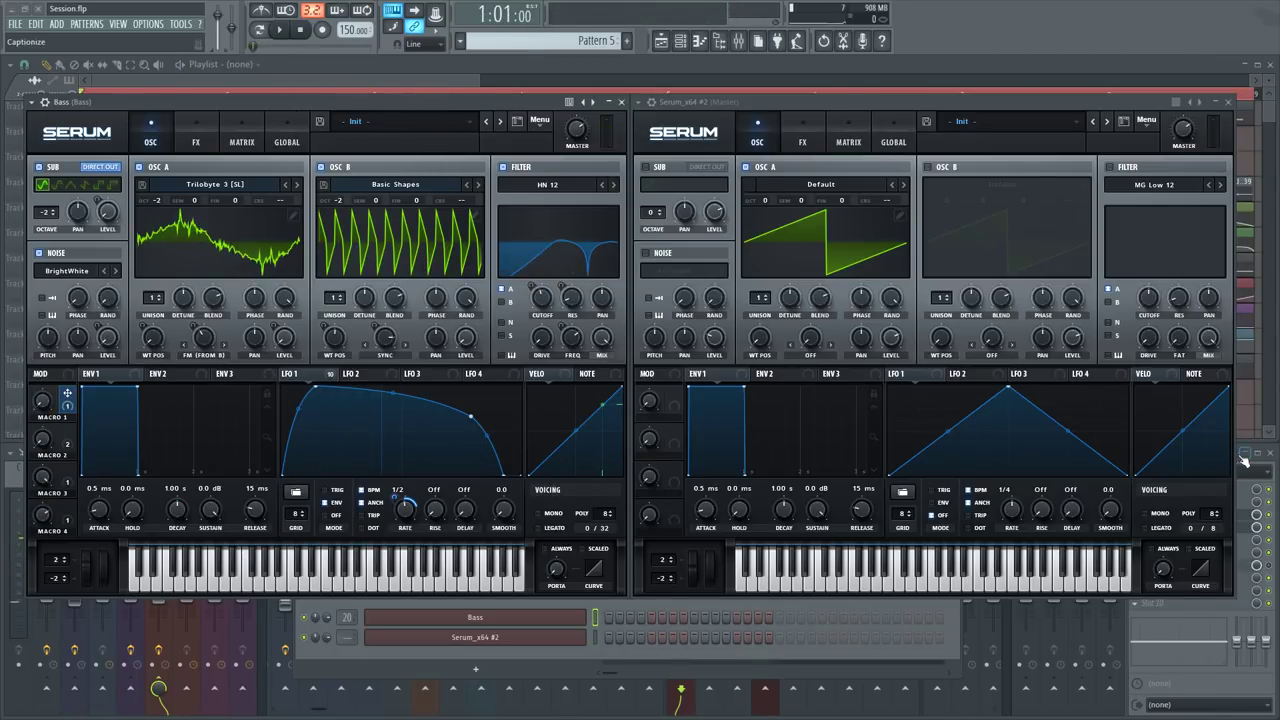
click(1244, 456)
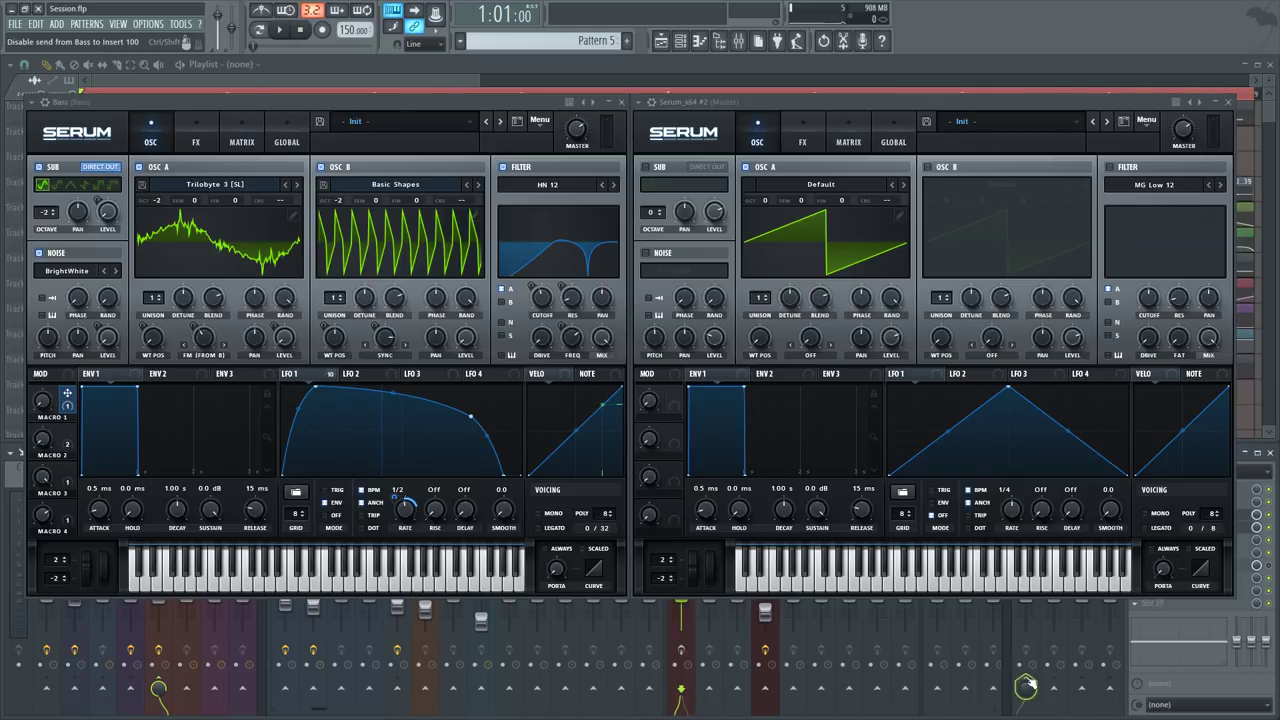
Turn off the Detached option for both the Serum_x64 #2 and Bass plugin windows
click(639, 103)
click(672, 361)
click(33, 102)
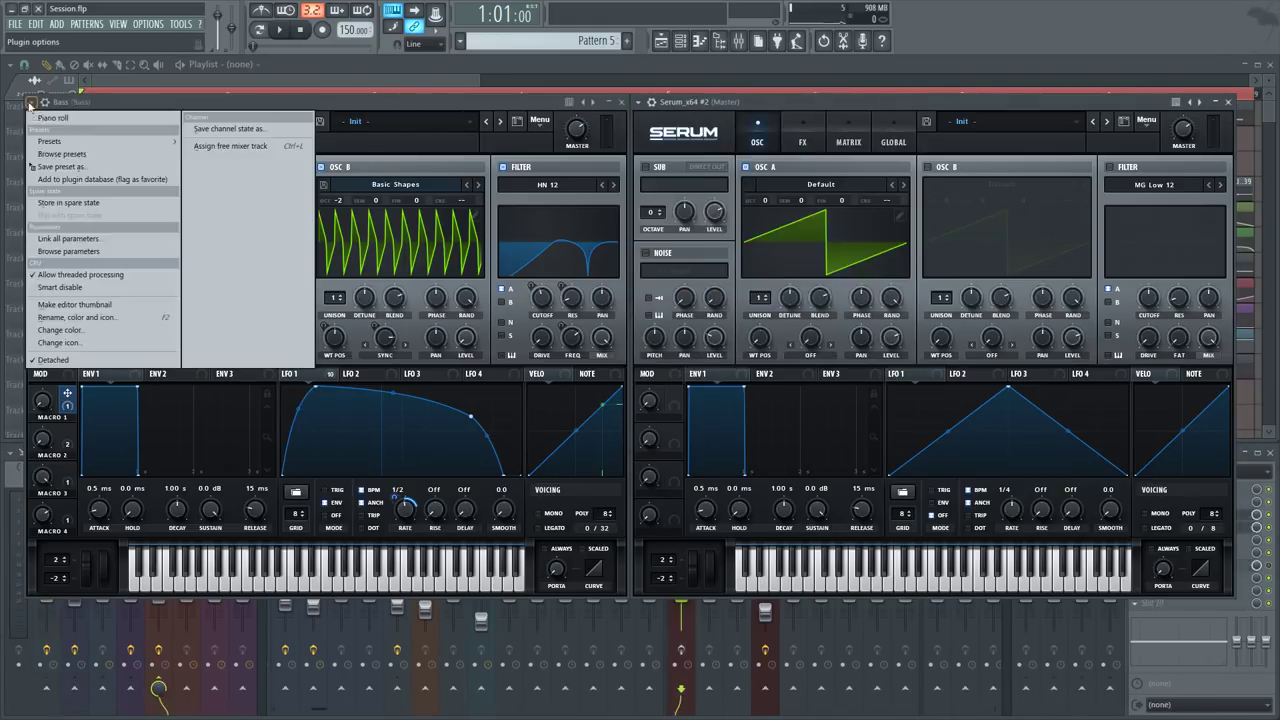
click(62, 368)
Solo the Bass mixer channel, play the arrangement with both Serum windows in front, and stop
click(494, 598)
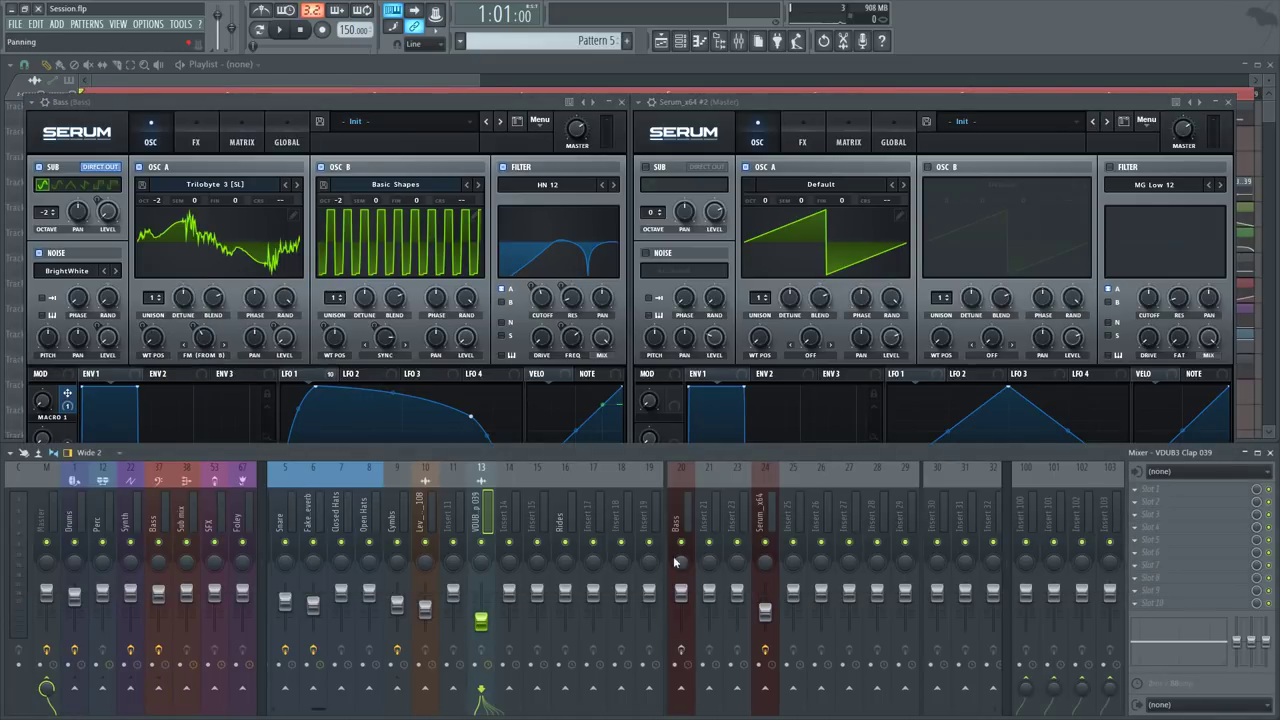
key(space)
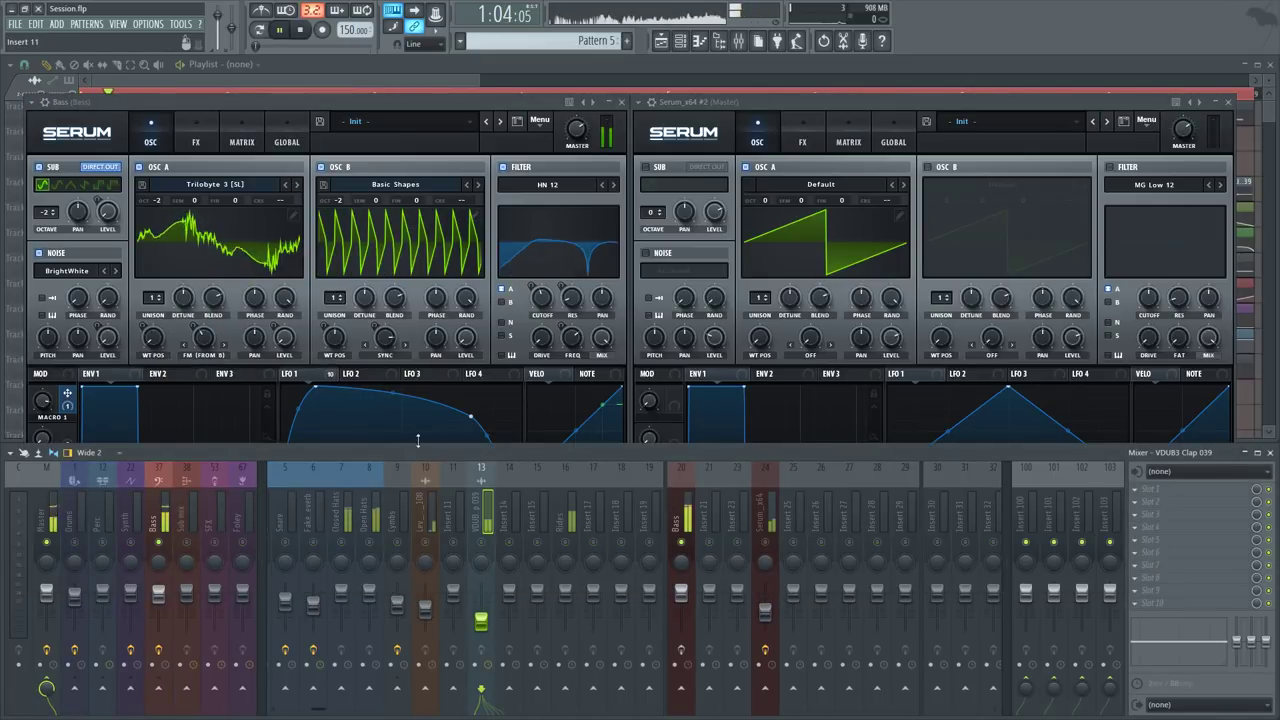
click(366, 102)
click(759, 104)
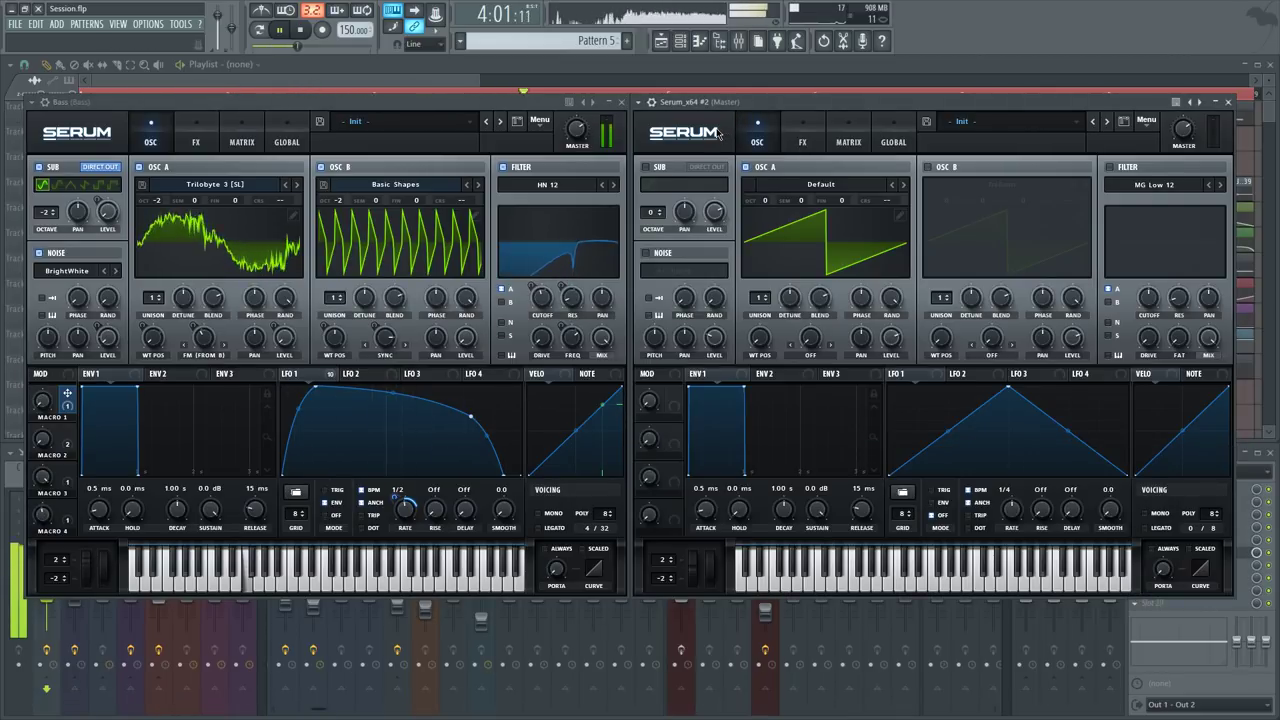
key(space)
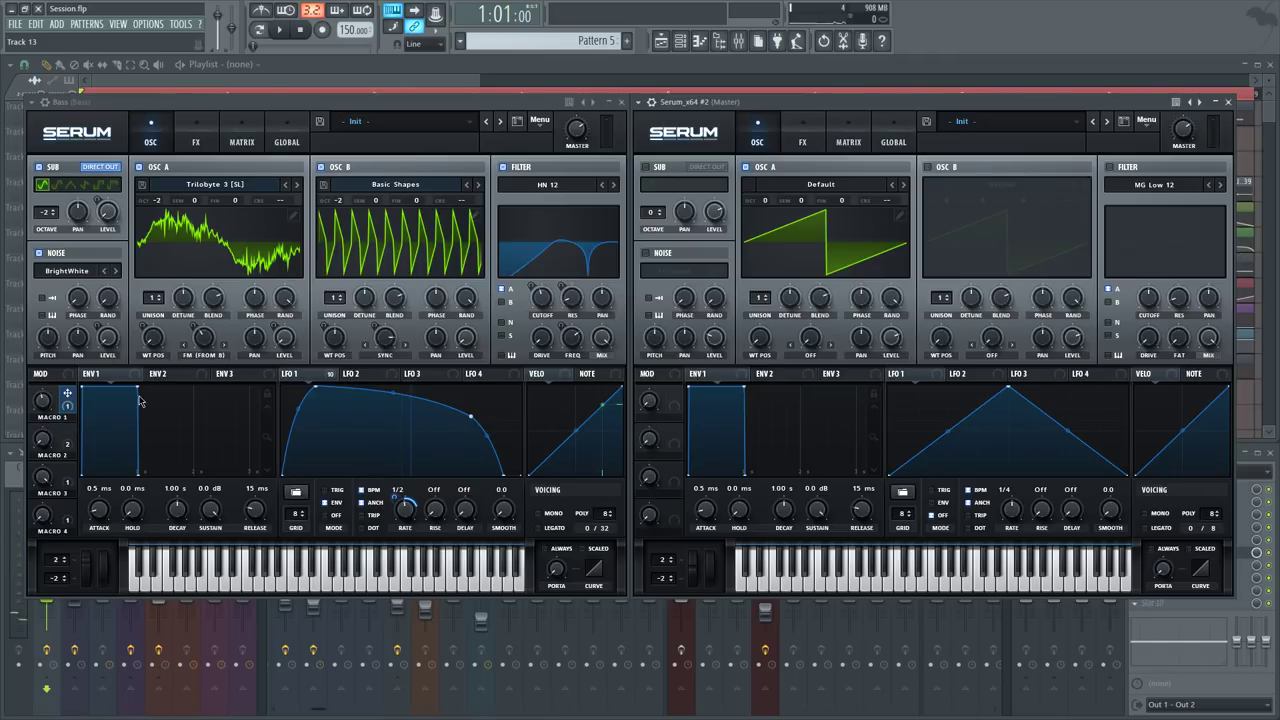
Examine which knobs Macros 2, 3 and 4 modulate in the Bass Serum patch
click(65, 446)
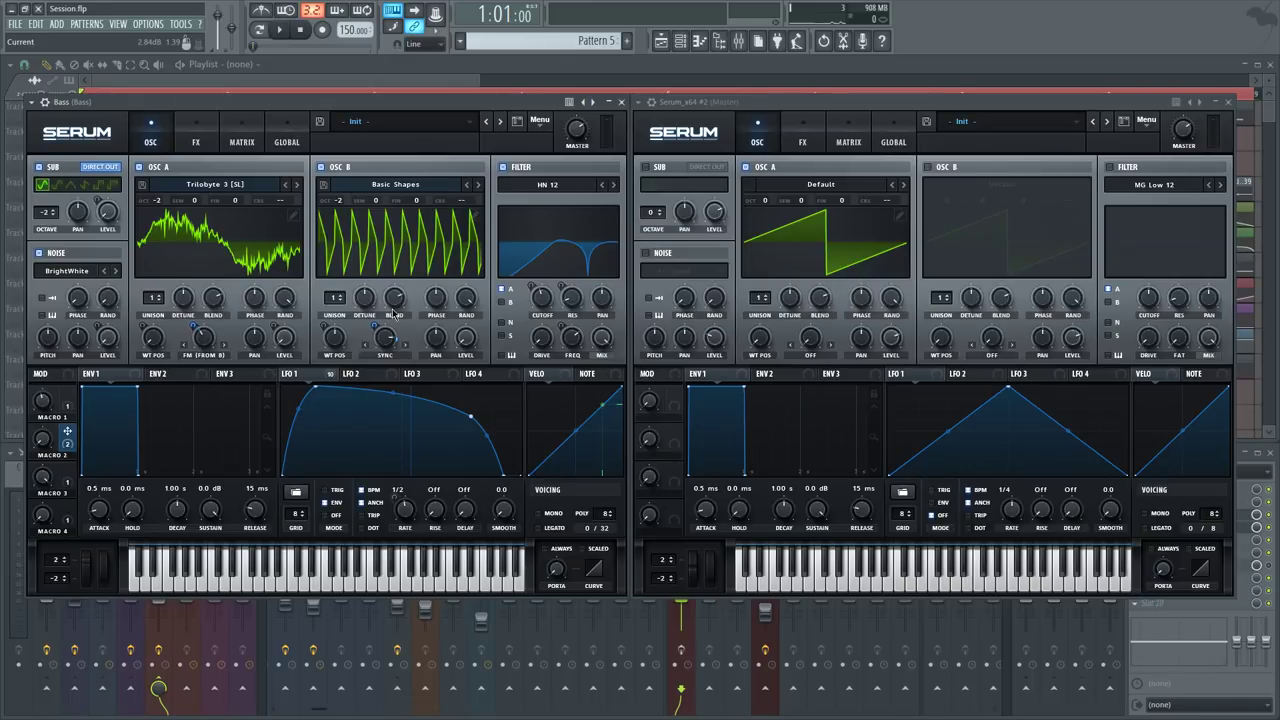
click(67, 481)
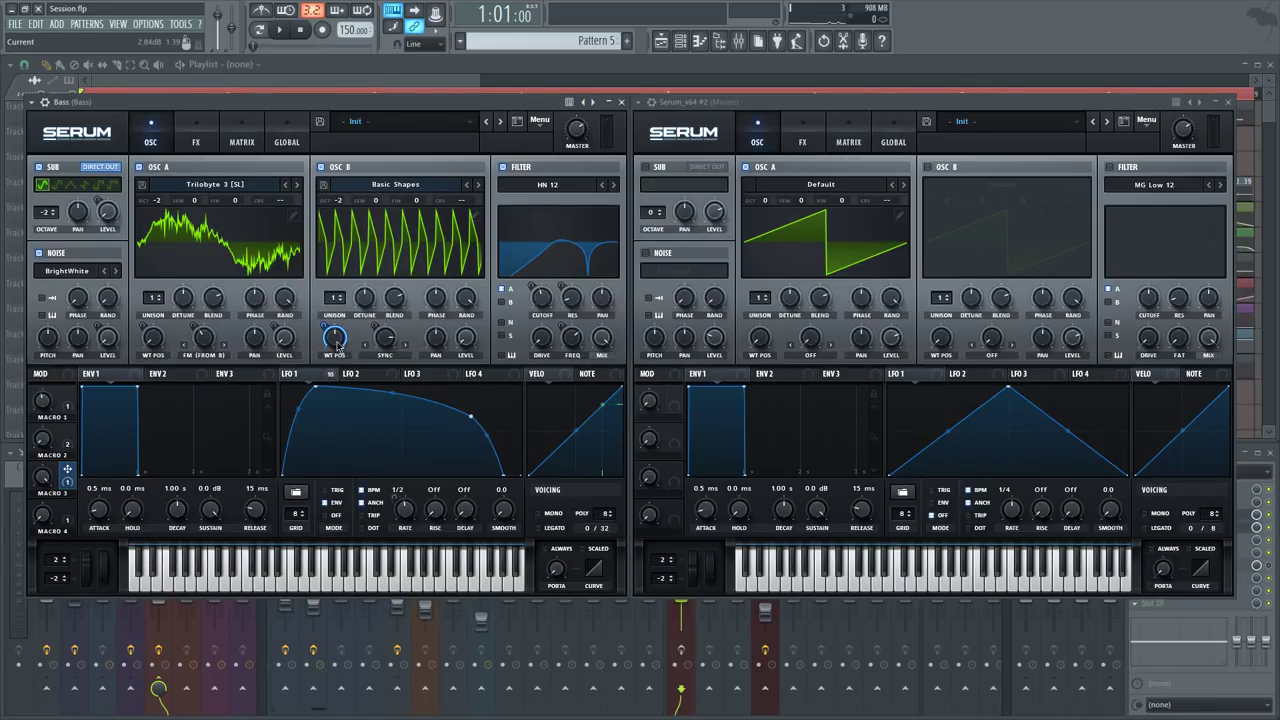
mouse_move(336, 343)
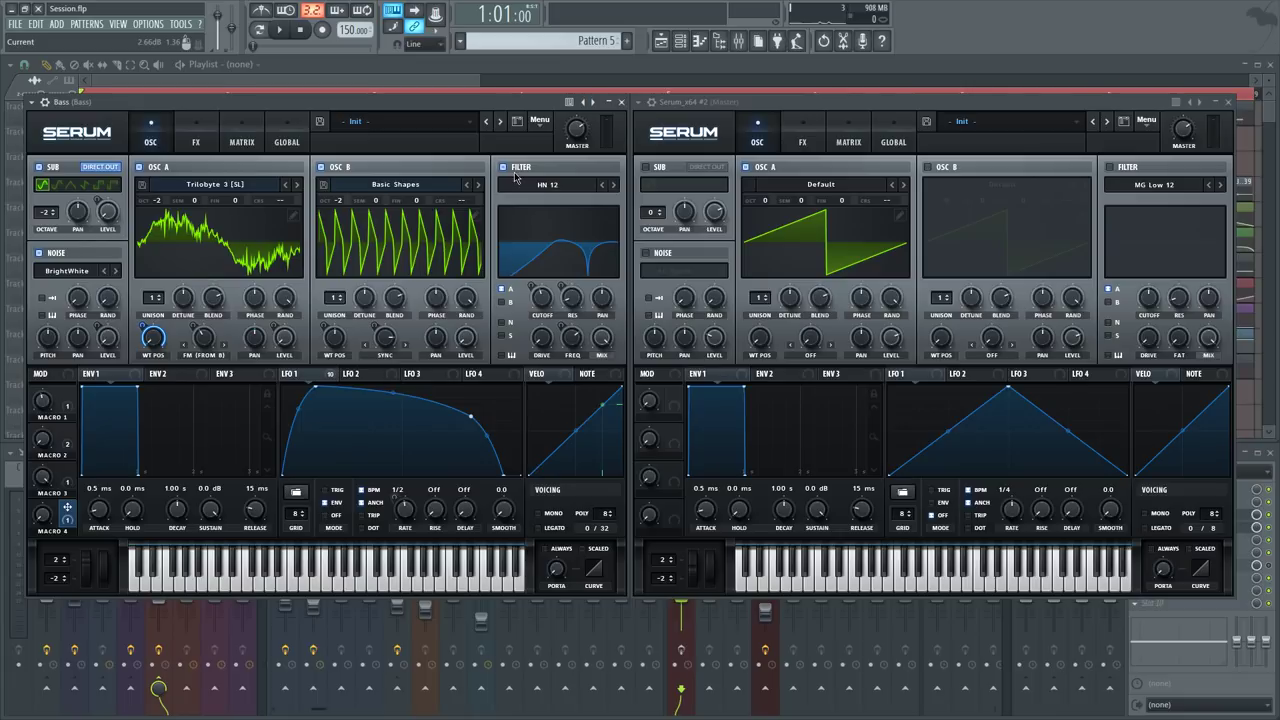
Switch off the Compressor, Chorus, Filter and Distortion effects in the Bass Serum patch
click(209, 117)
click(596, 336)
click(596, 284)
click(596, 232)
click(596, 180)
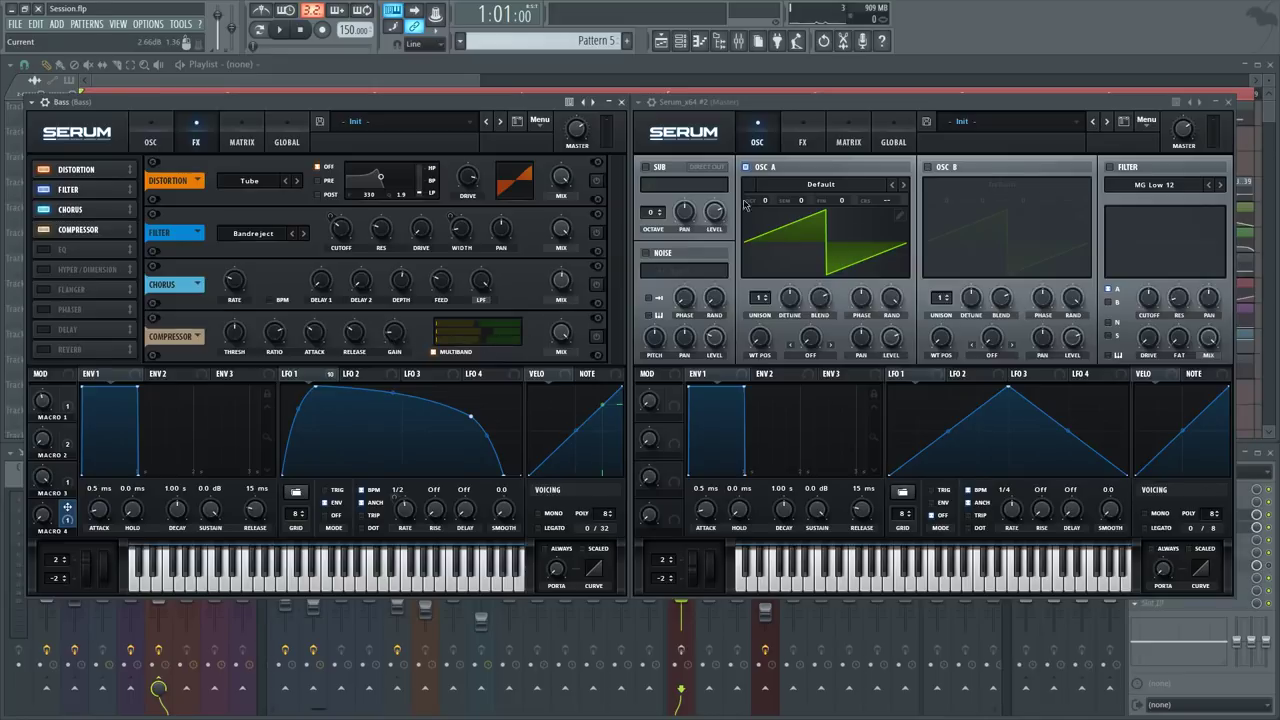
Switch off the sub and noise oscillators in the Bass Serum patch, and play the arrangement briefly to hear oscillators A and B alone
click(131, 148)
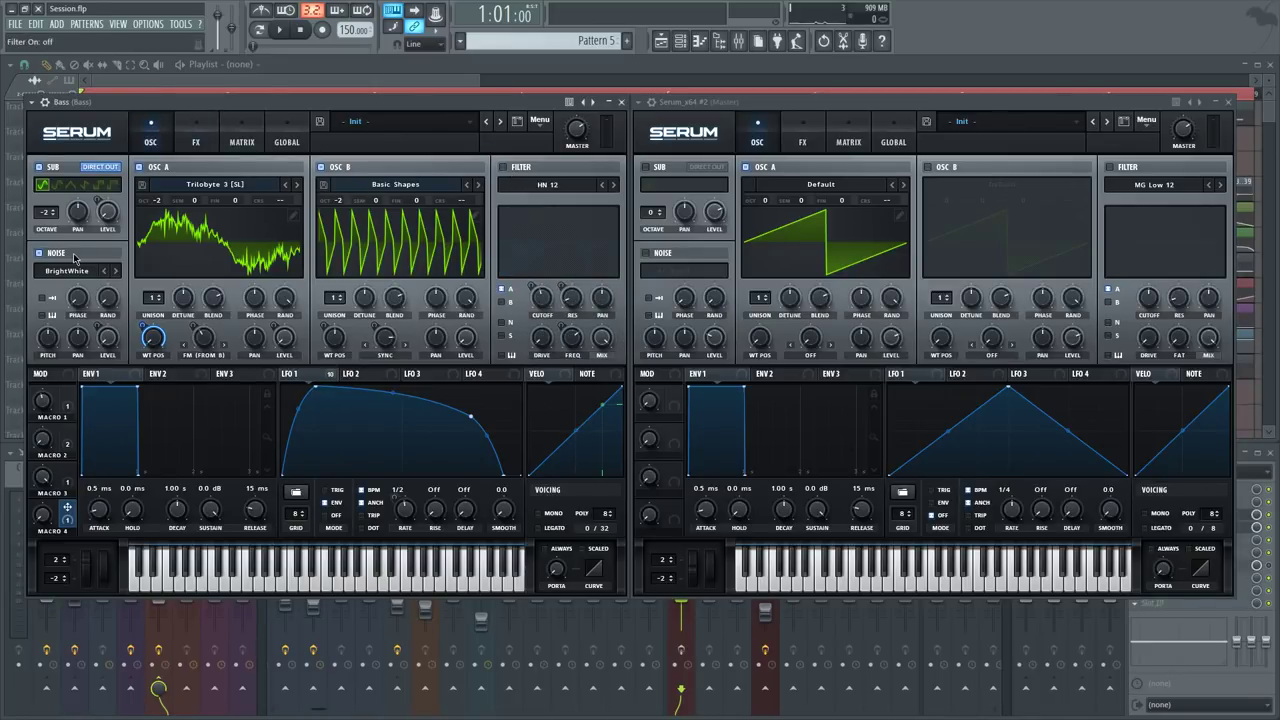
click(38, 167)
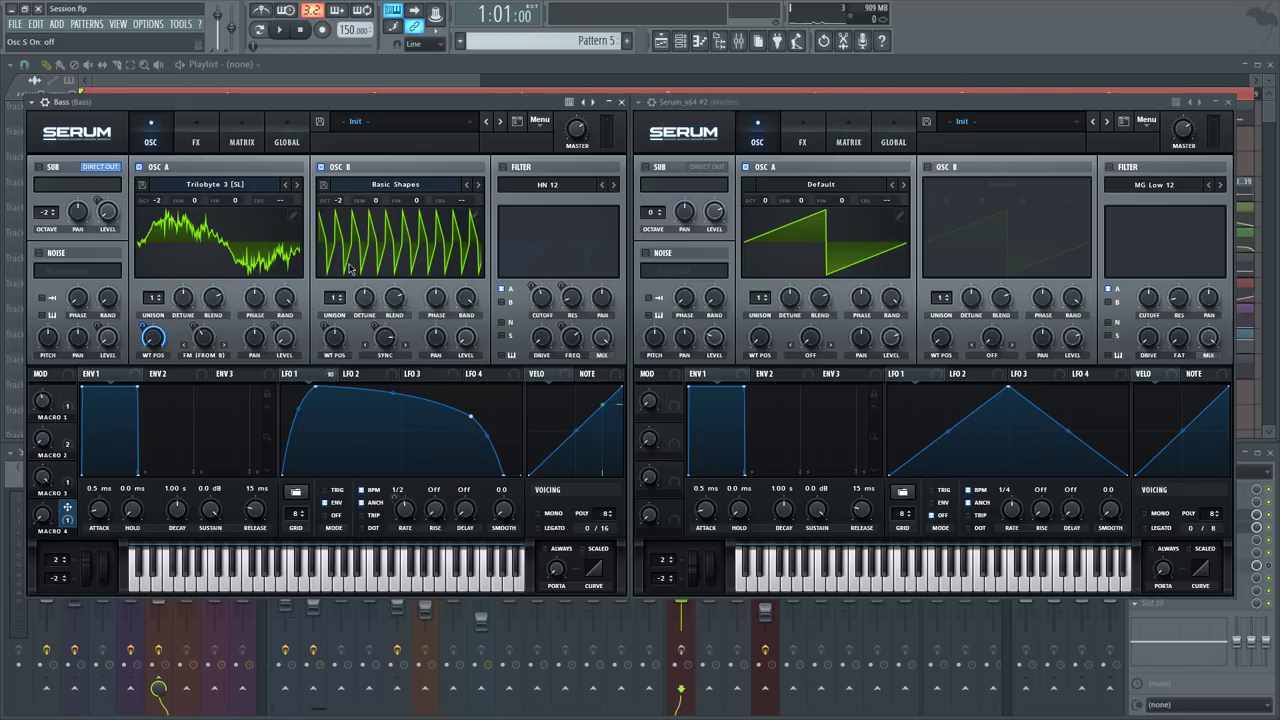
key(space)
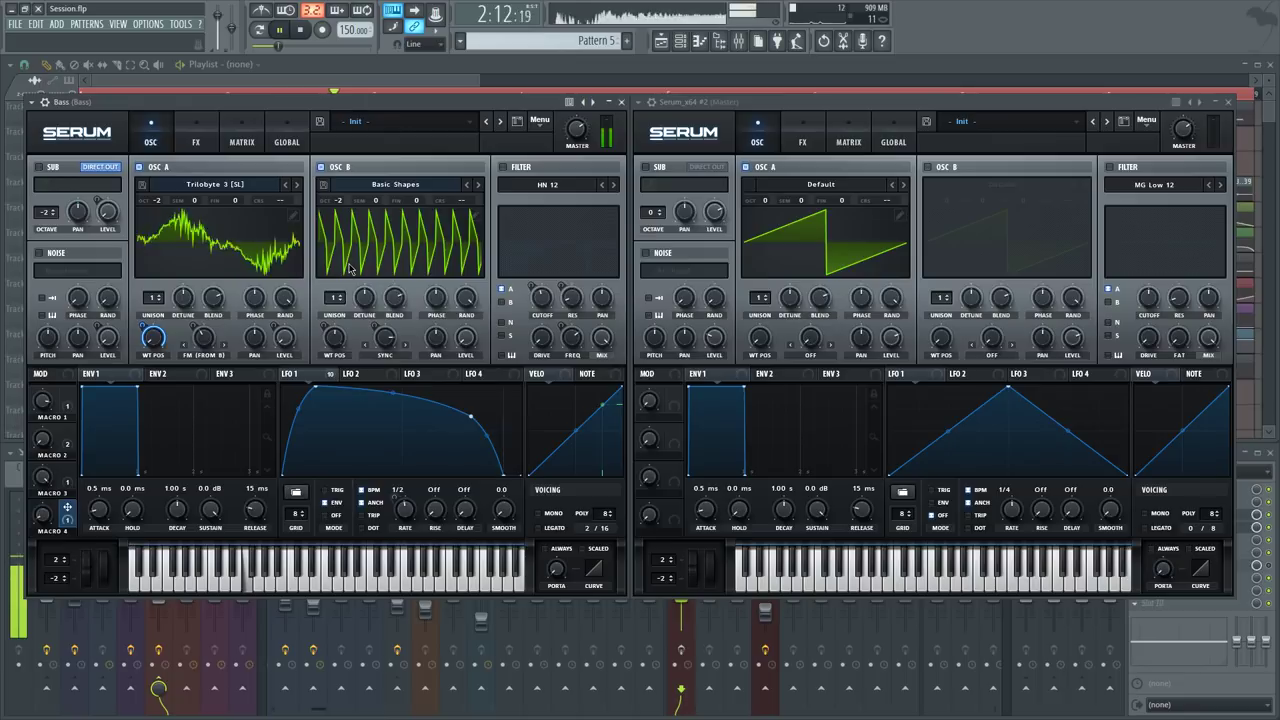
key(space)
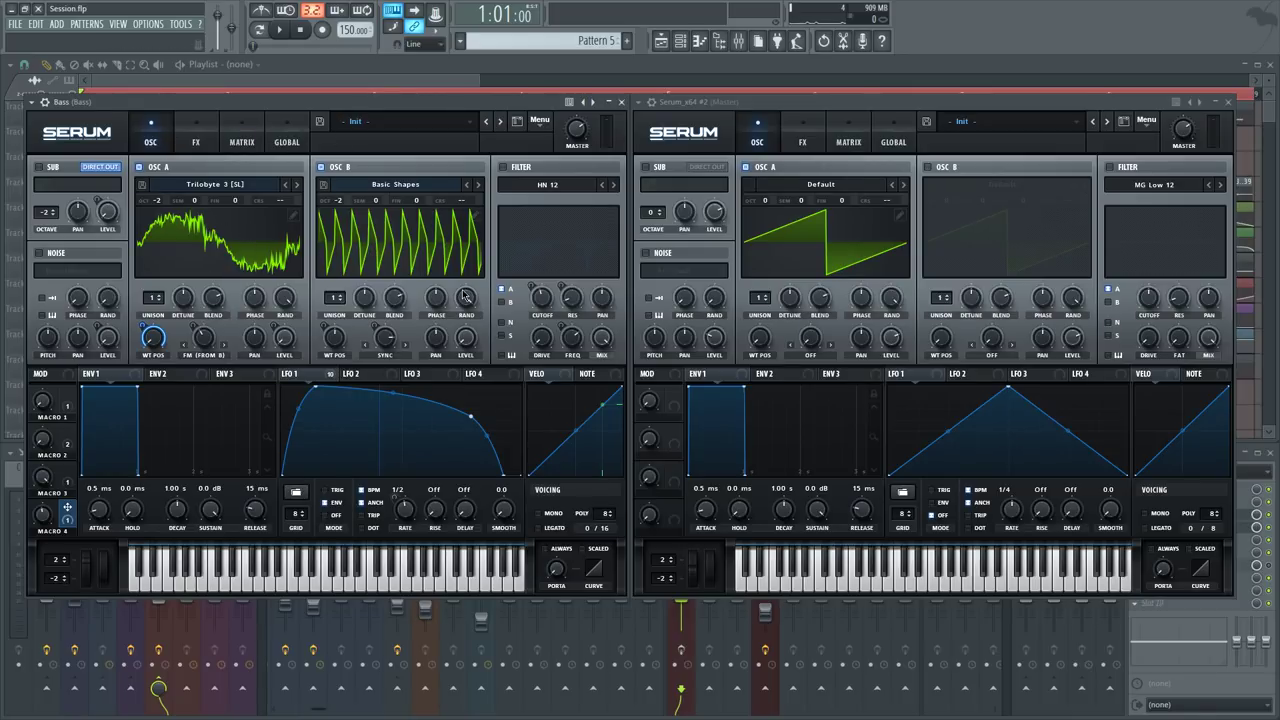
Load the Spectral wavetable Trilobyte 3 [SL] into oscillator A of Serum_x64 #2 and set its octave to -2
click(821, 186)
mouse_move(808, 250)
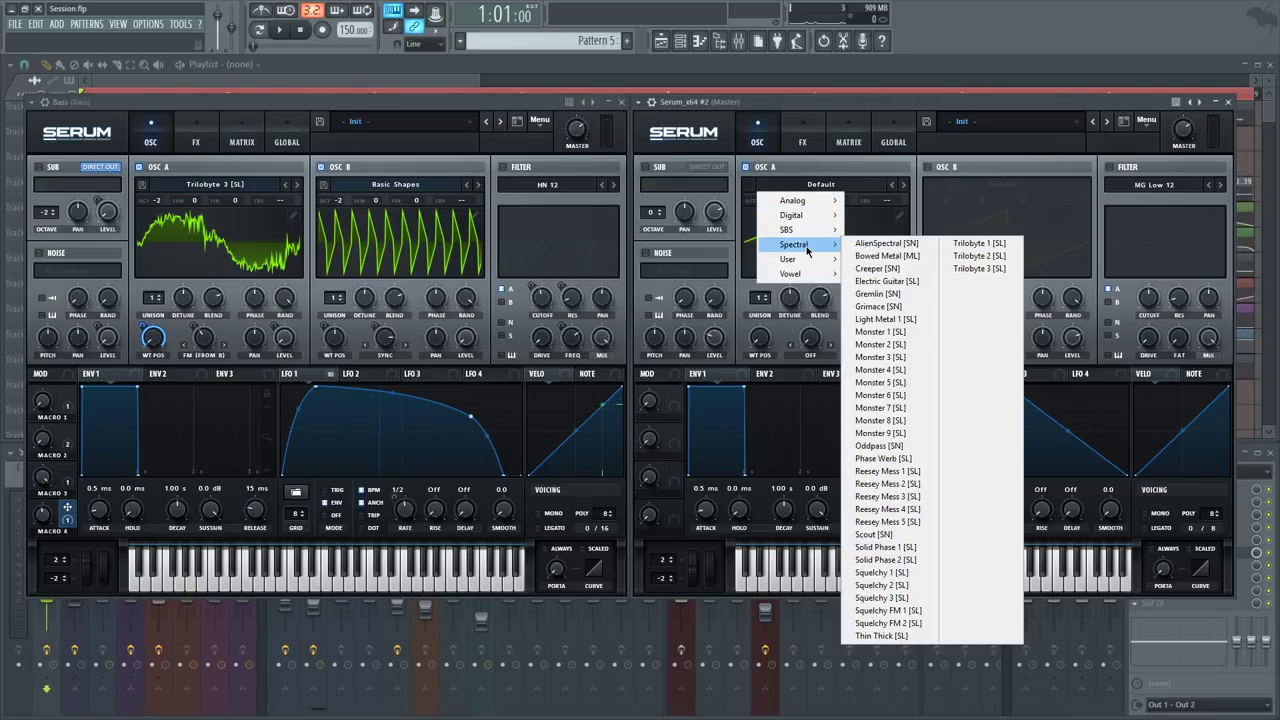
click(967, 270)
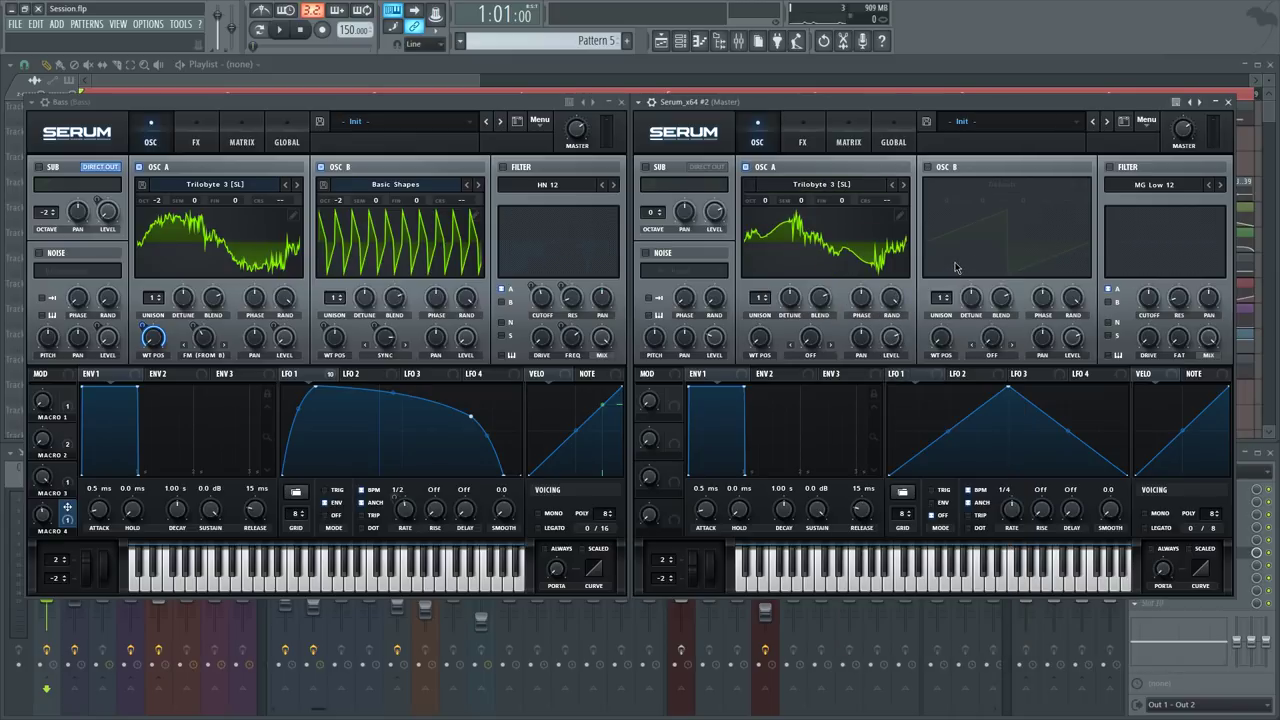
drag(768, 199, 771, 240)
Enable Serum_x64 #2's sub oscillator with Direct Out and octave -2, and re-enable the noise and sub oscillators in the Bass patch
click(645, 168)
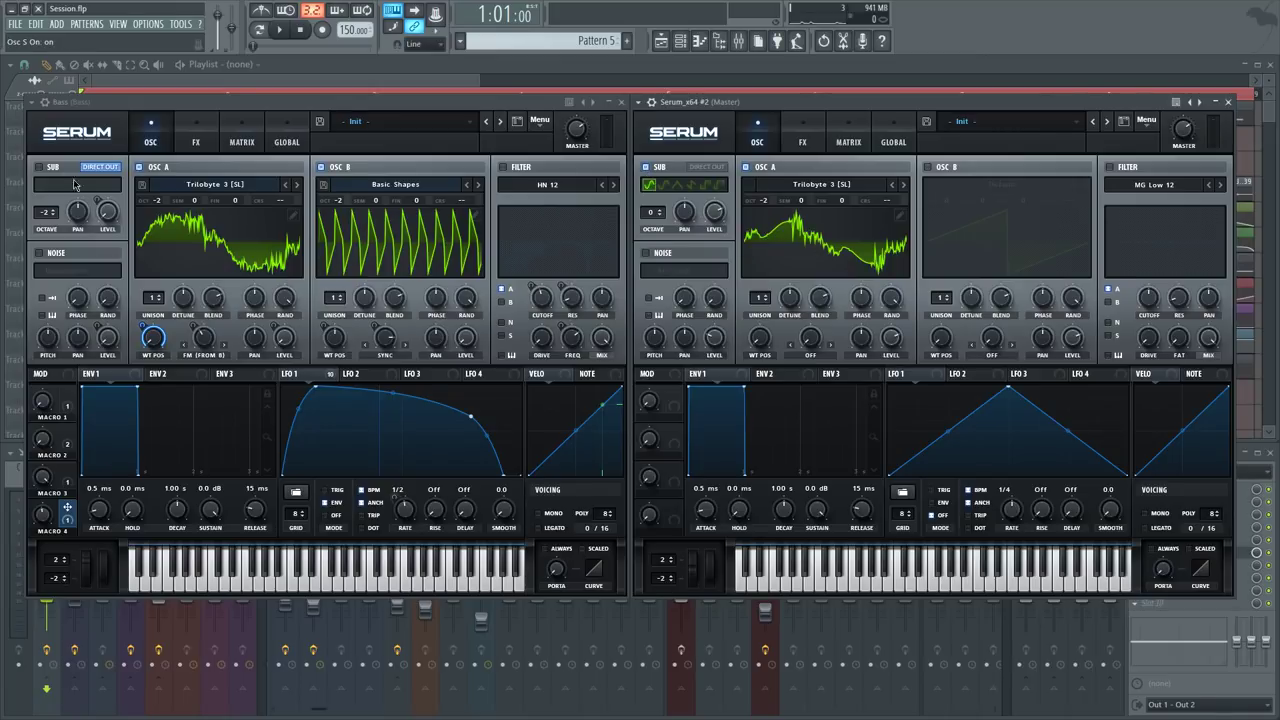
click(40, 254)
click(38, 168)
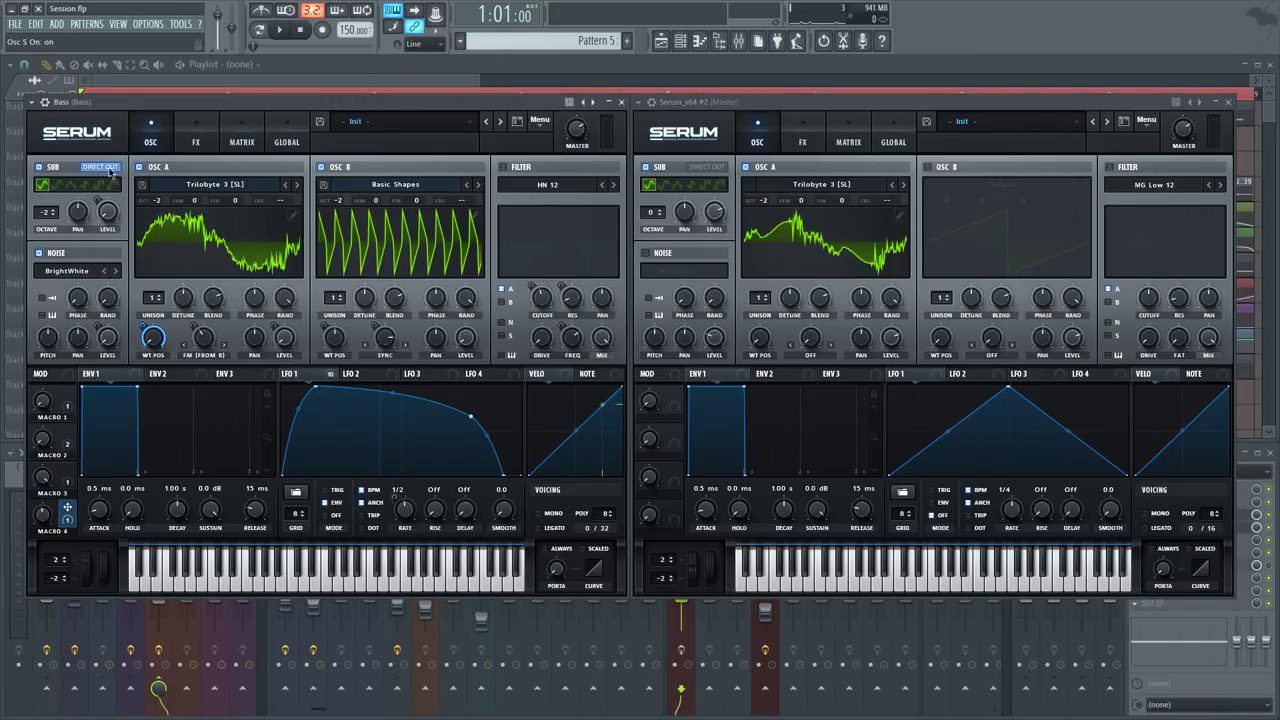
click(706, 167)
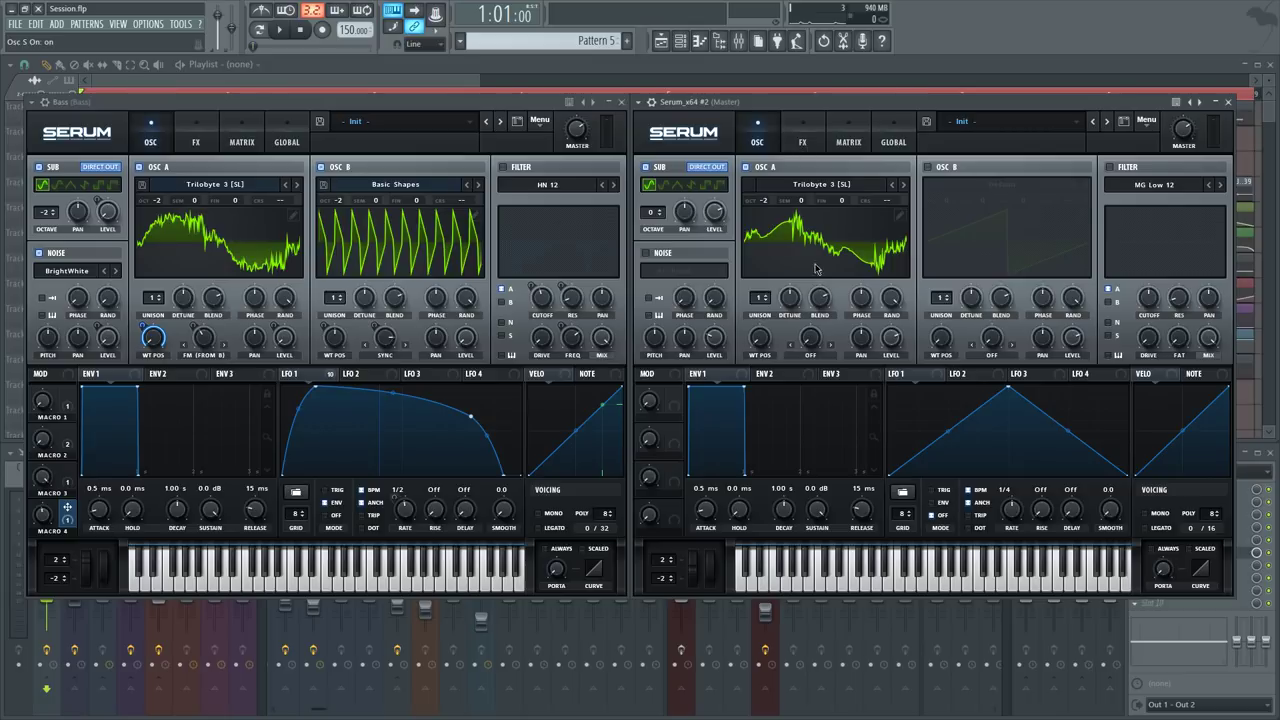
click(788, 145)
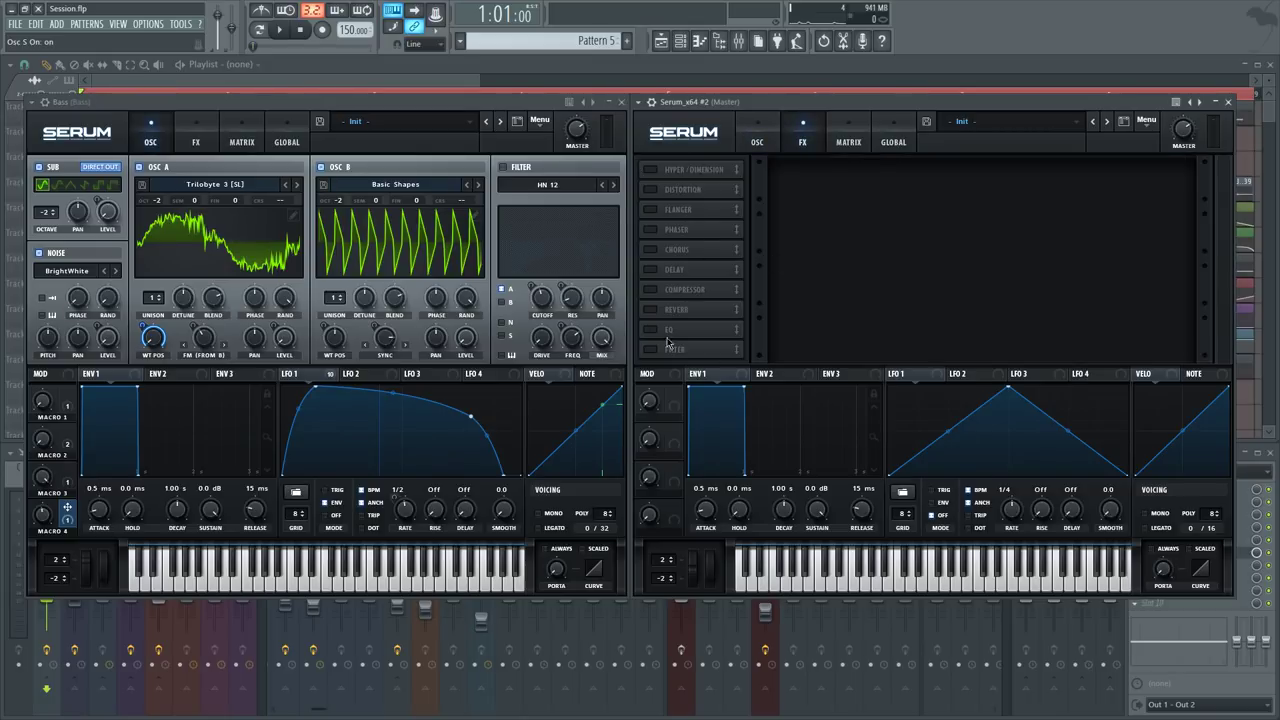
click(768, 141)
click(661, 216)
click(661, 216)
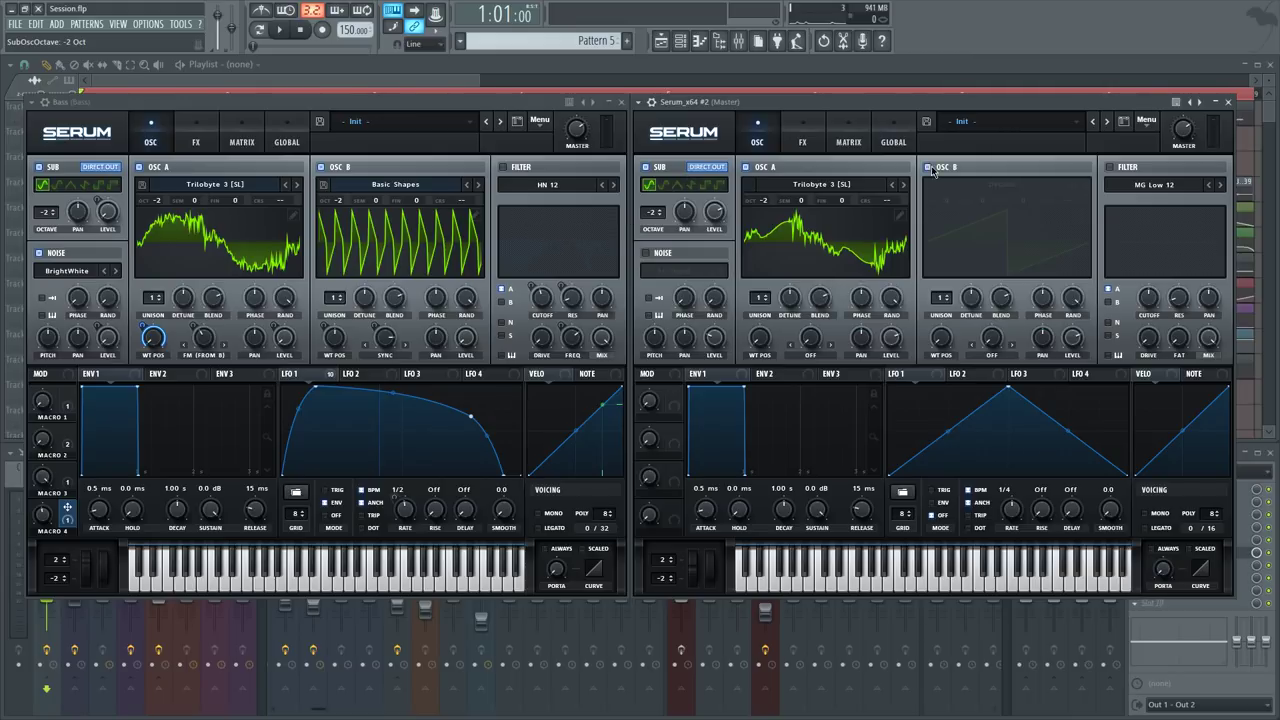
Enable oscillator B at octave -2 and the noise oscillator at 0% level in Serum_x64 #2
click(929, 168)
drag(947, 204, 946, 238)
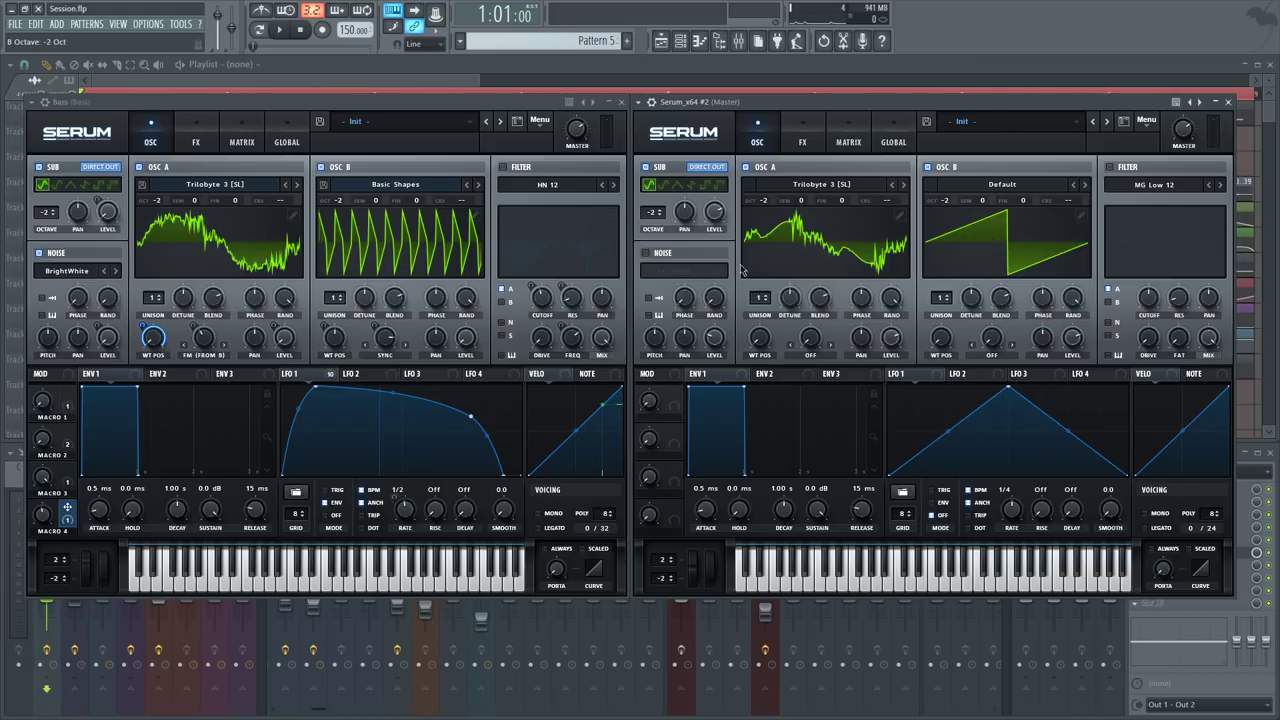
click(662, 254)
drag(719, 340, 713, 380)
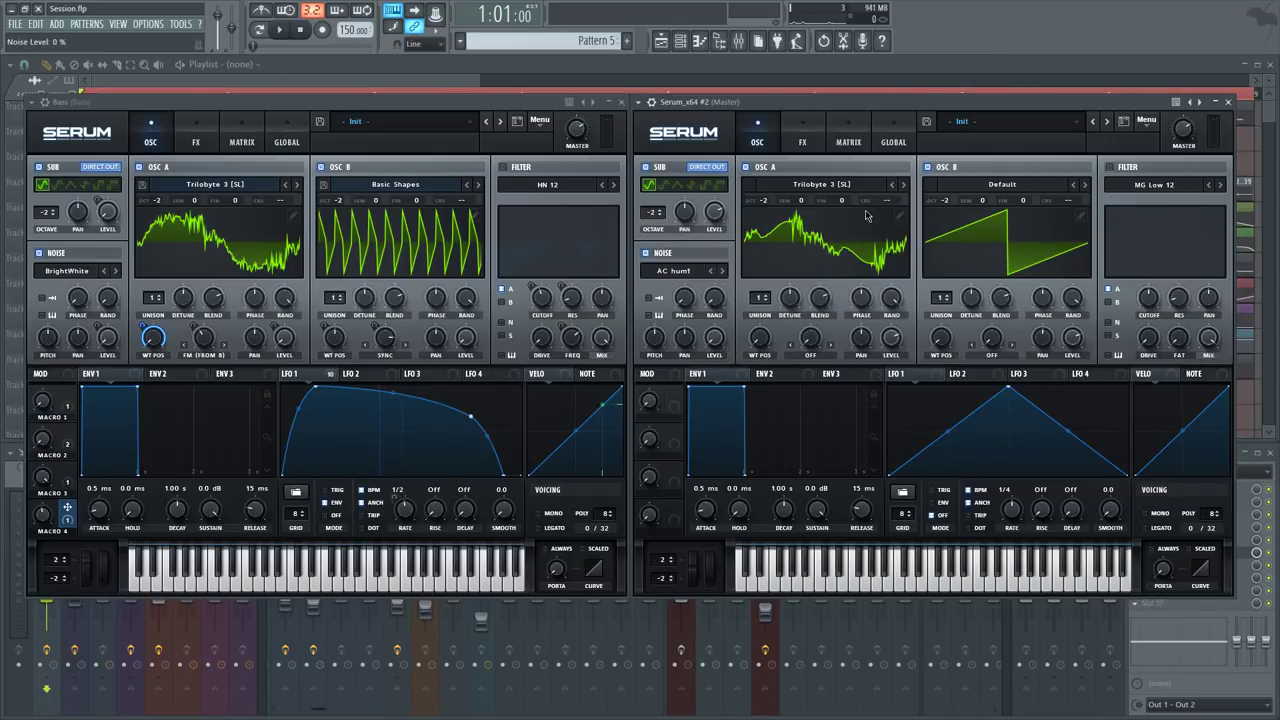
Inspect oscillator A's wavetable in the Serum_x64 #2 table editor, turn oscillator B off, and sweep oscillator A's wavetable position
click(901, 216)
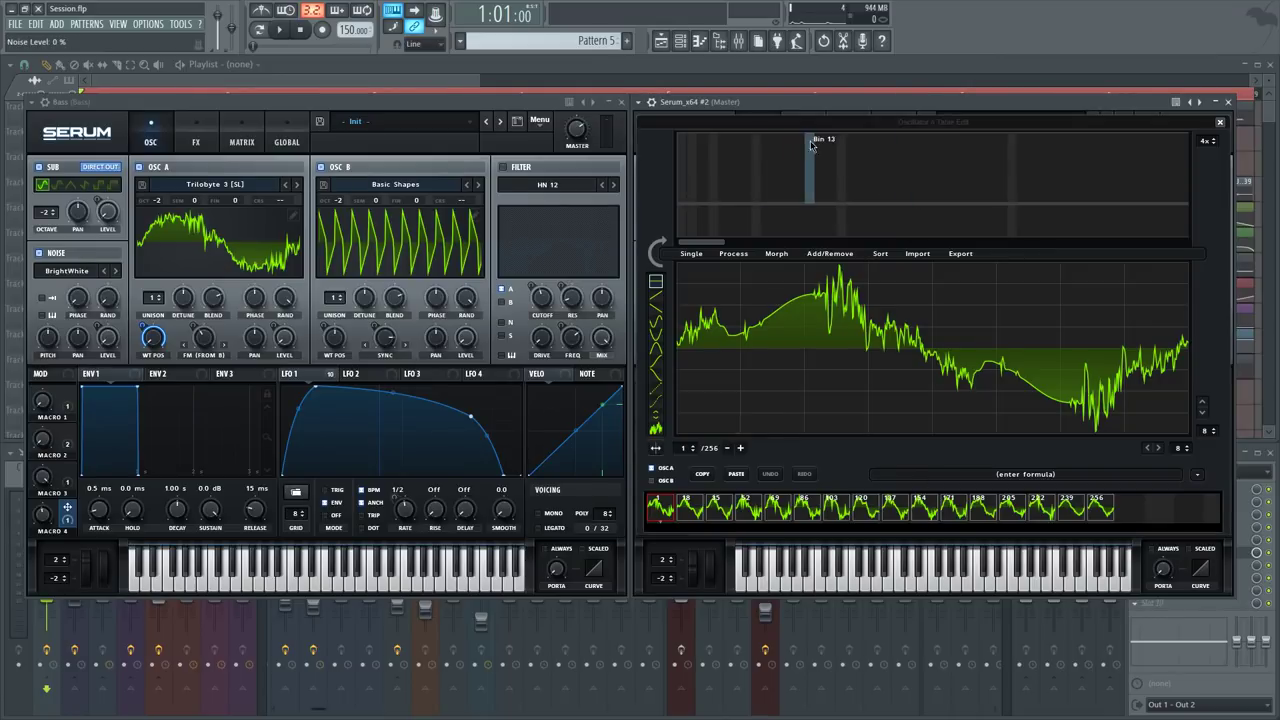
key(c)
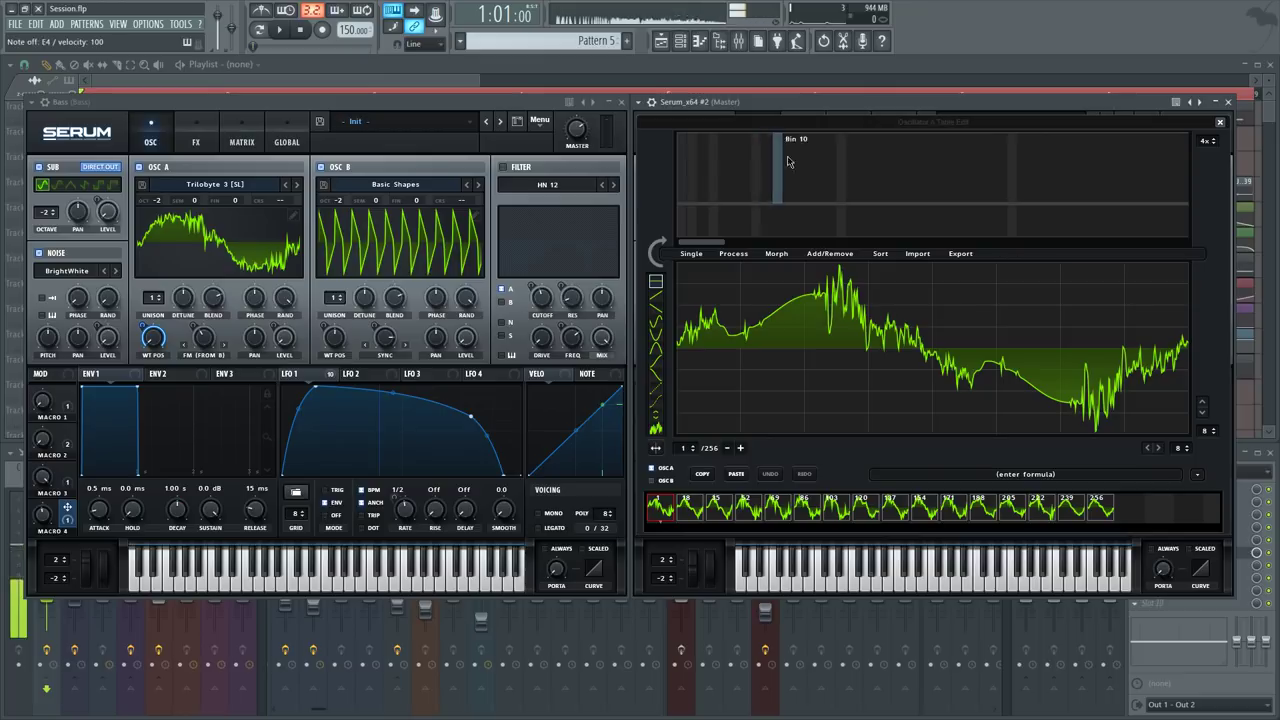
click(1219, 122)
click(927, 167)
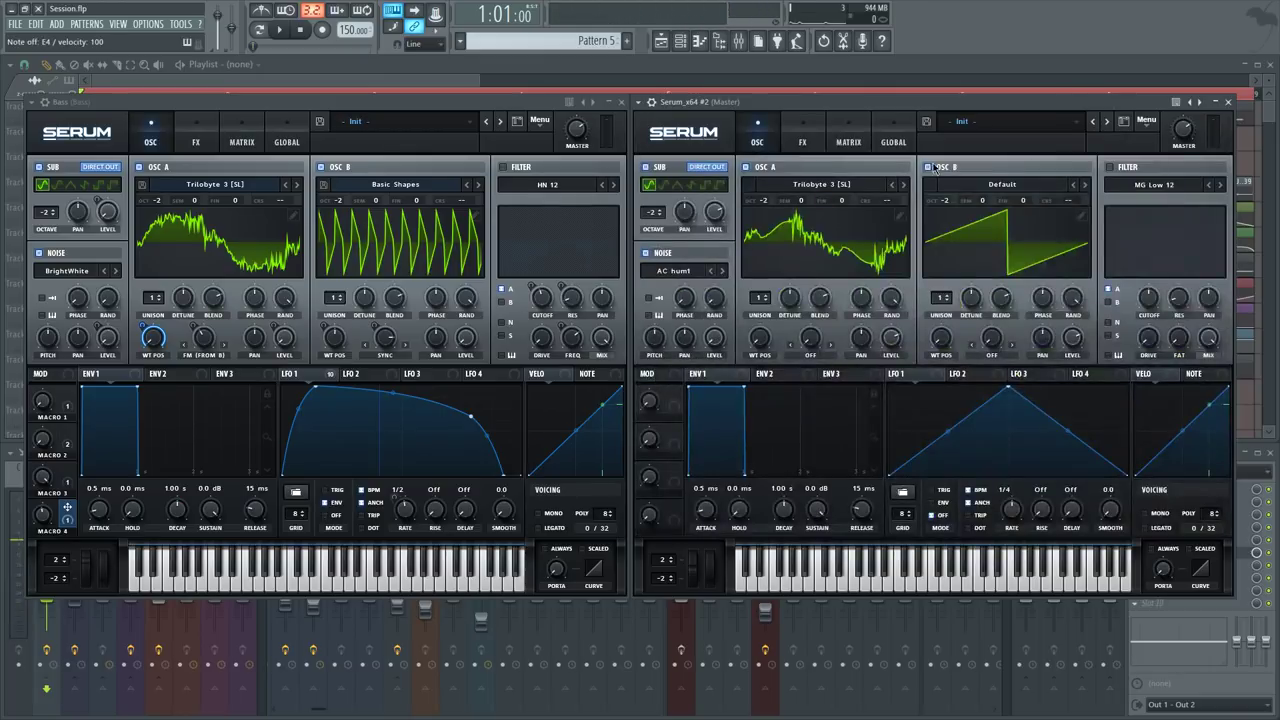
drag(747, 333, 762, 186)
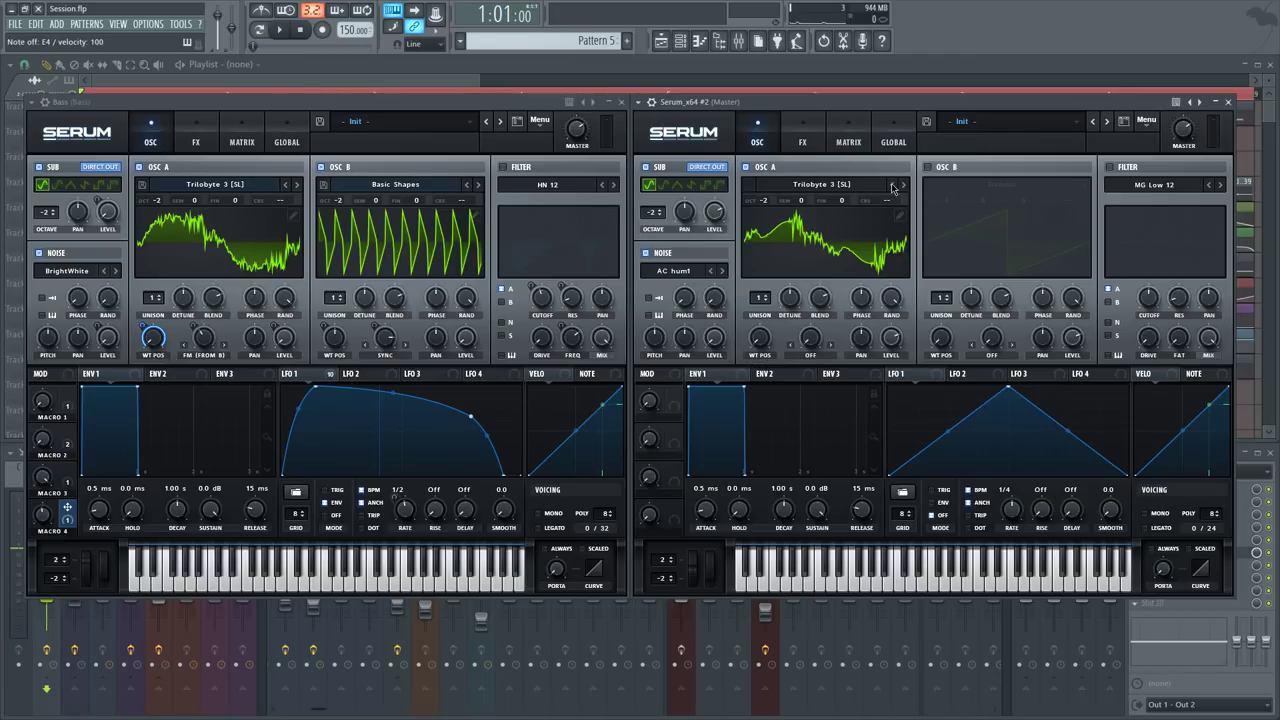
Try the multi-frame formula Proc:Squarify alt. on oscillator A's wavetable in Serum_x64 #2
click(898, 216)
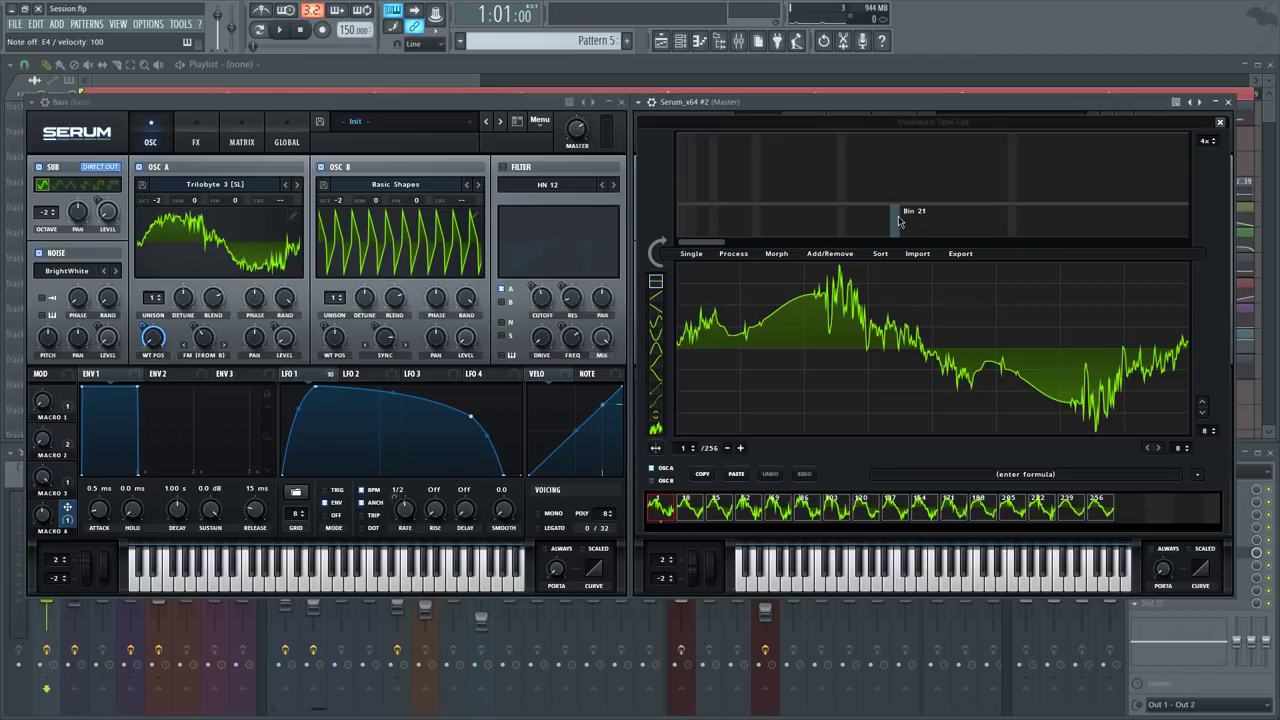
click(1203, 479)
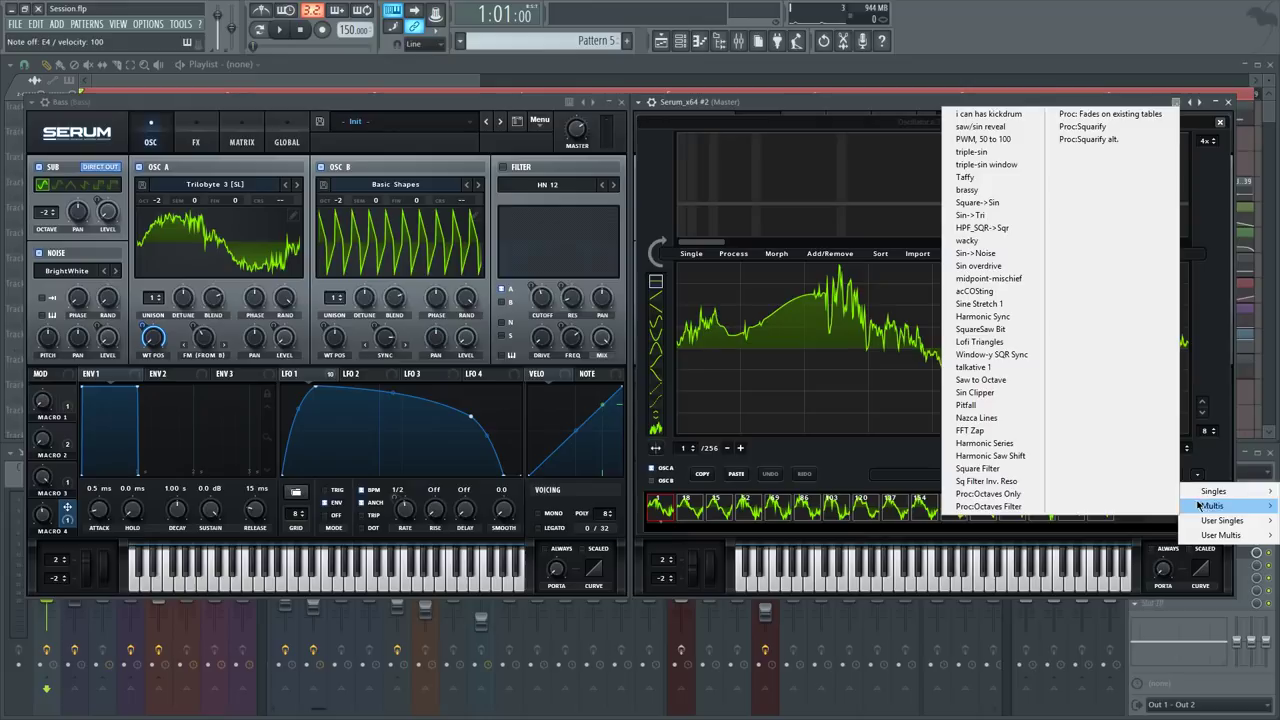
mouse_move(1213, 491)
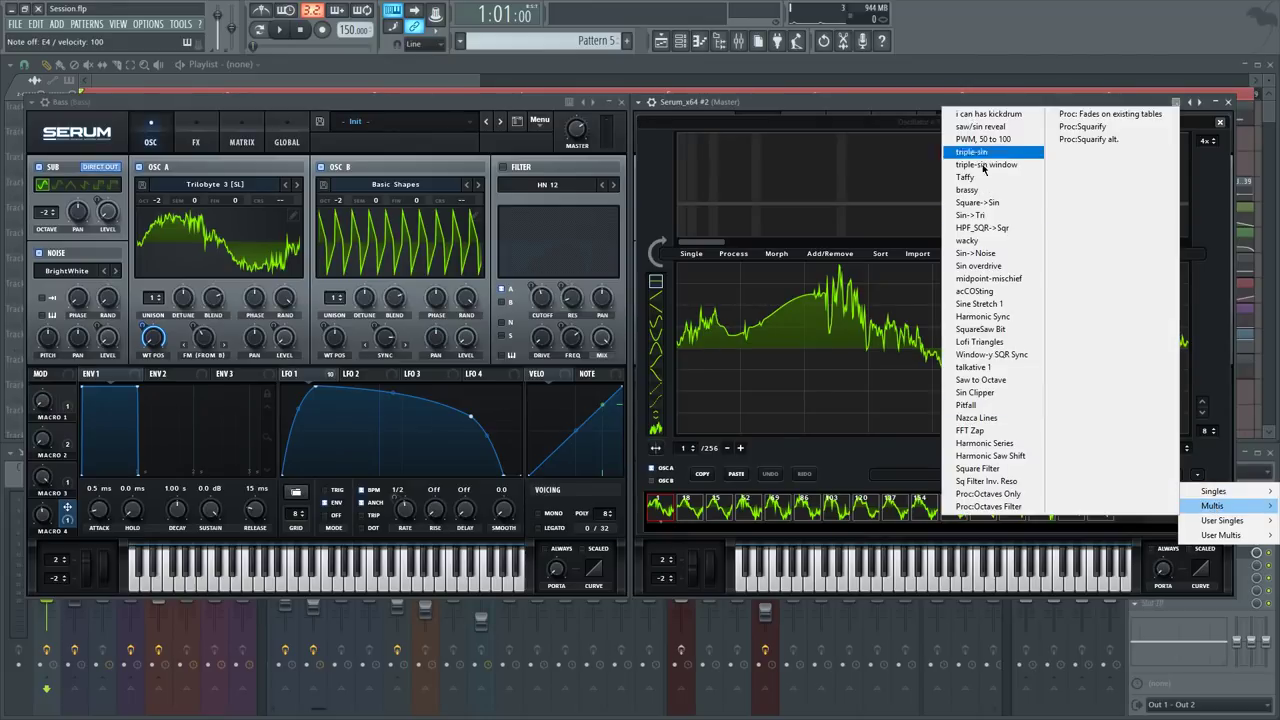
click(1085, 140)
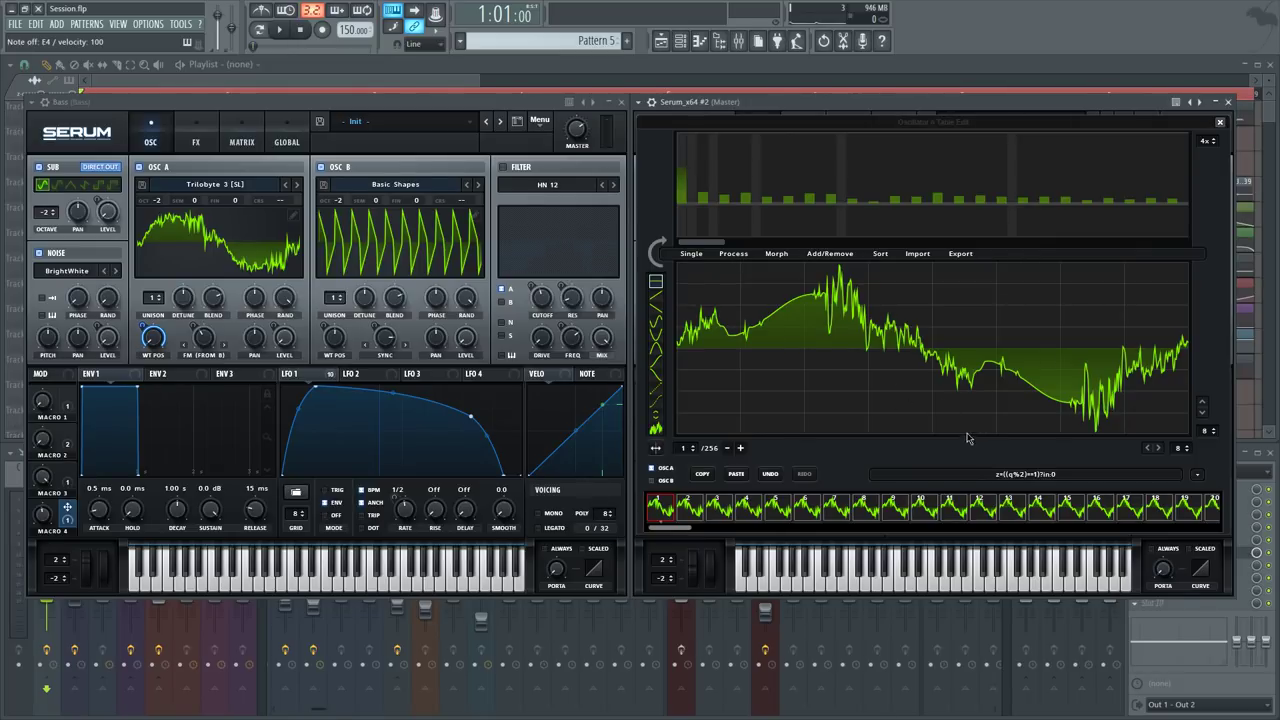
Apply Normalize each (gained separately) to oscillator A's processed wavetable, look over the morph options and frames, and close the table editor
click(738, 256)
click(802, 254)
click(776, 254)
click(786, 270)
click(740, 253)
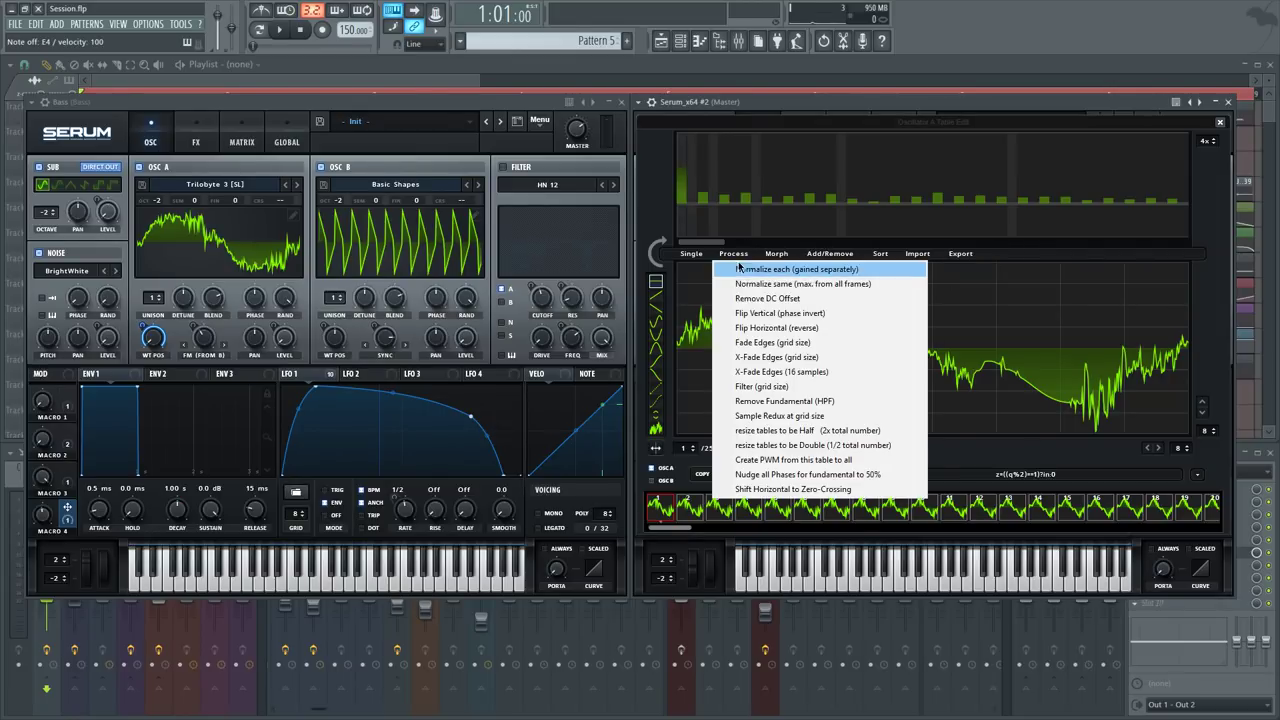
click(768, 270)
drag(688, 530, 640, 530)
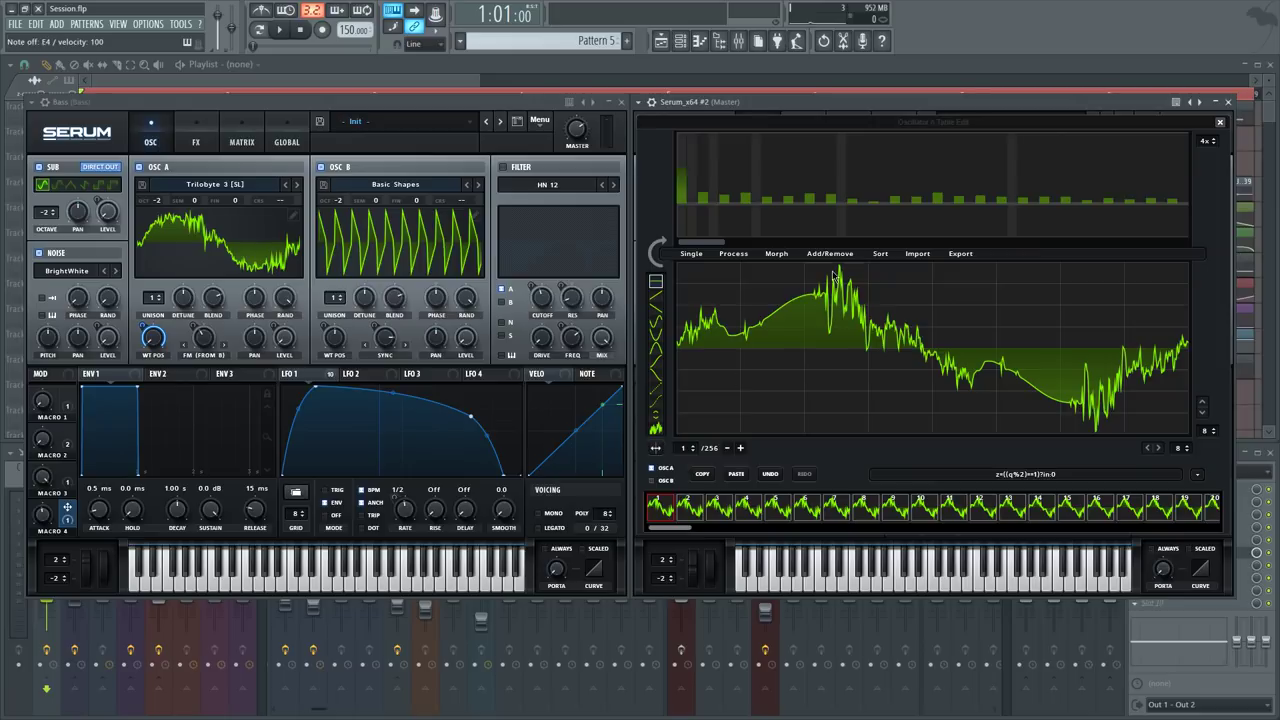
click(775, 255)
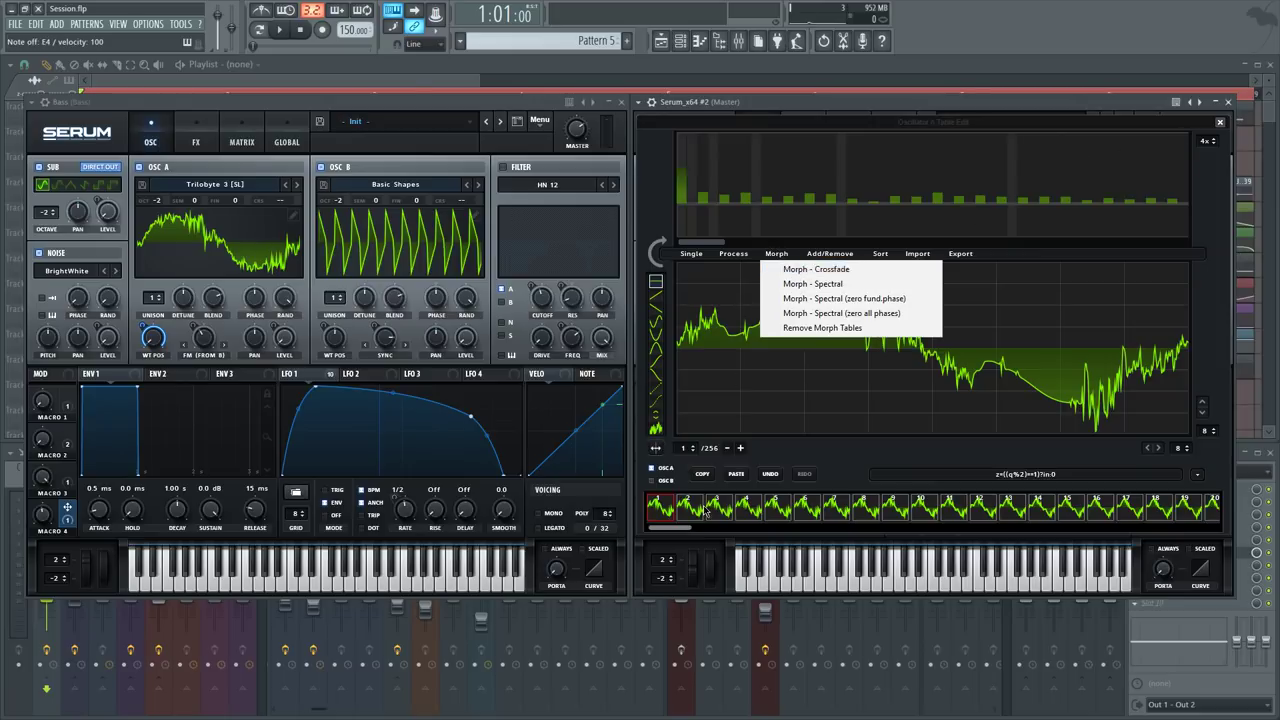
click(687, 538)
drag(672, 538, 970, 532)
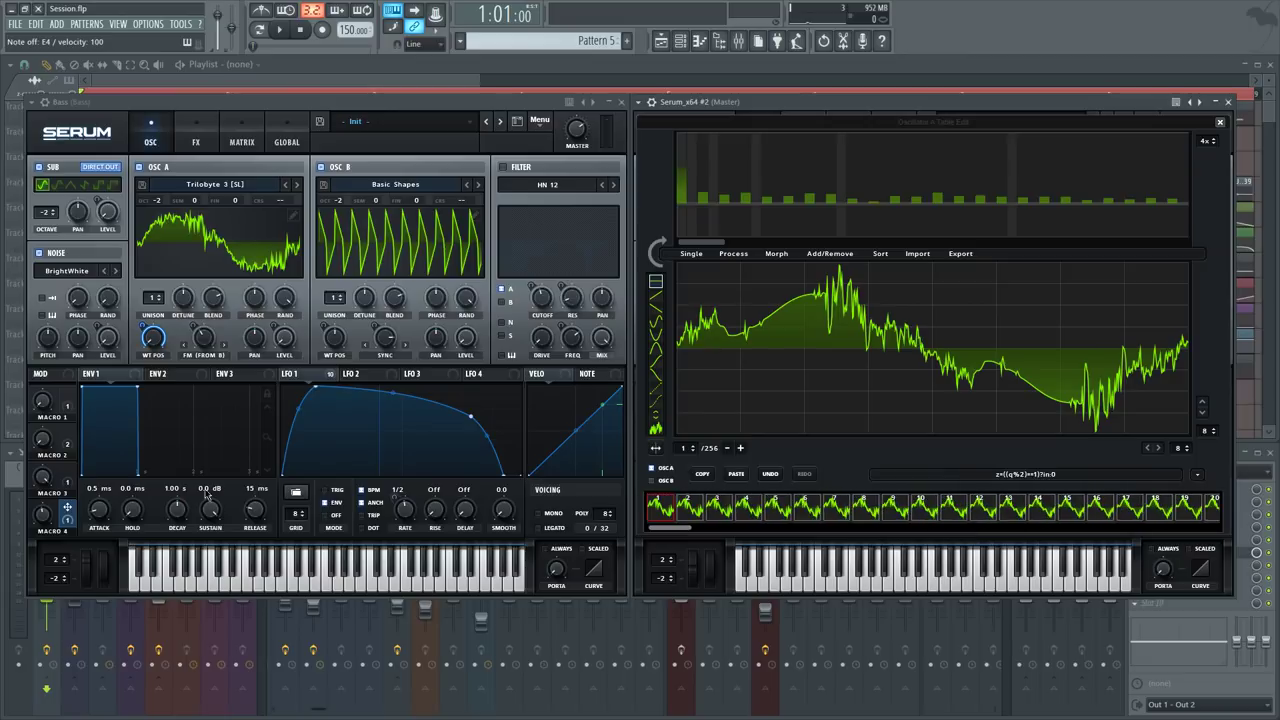
click(1219, 121)
Try Trilobyte 2 [SL] in oscillator A while sweeping the wavetable position, and return the oscillator to Trilobyte 3 [SL]
click(894, 185)
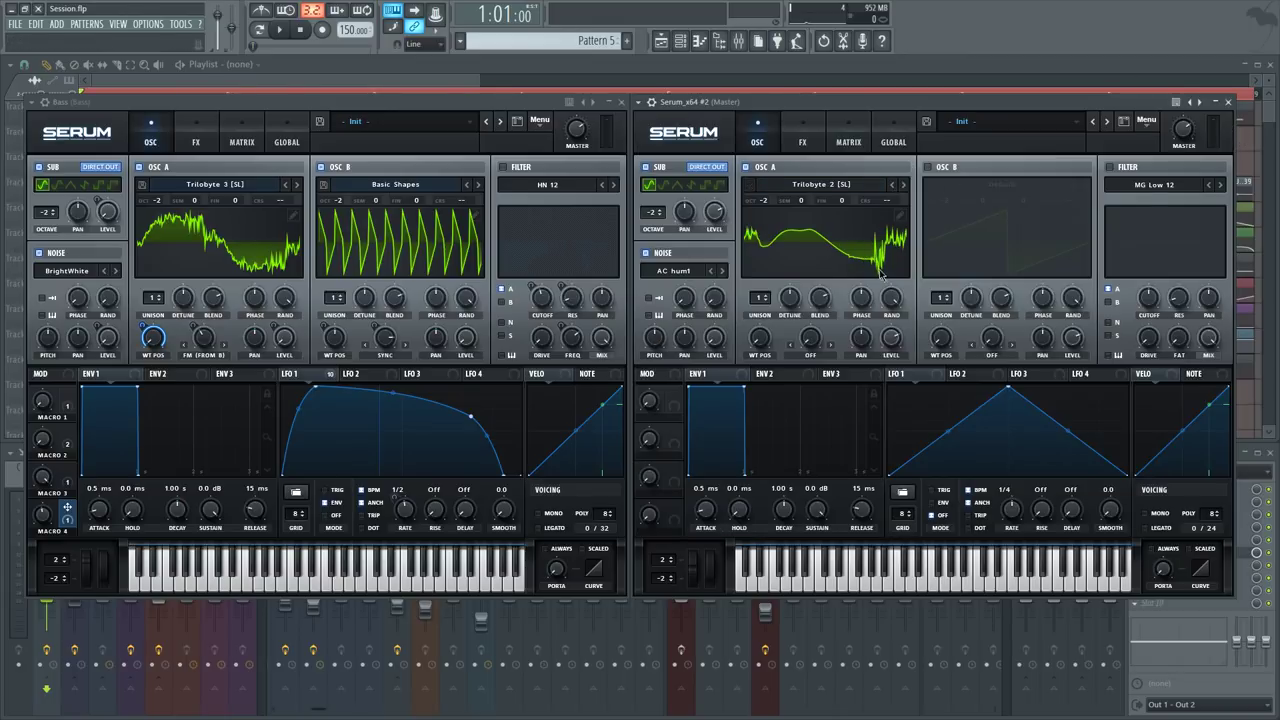
drag(760, 338, 769, 281)
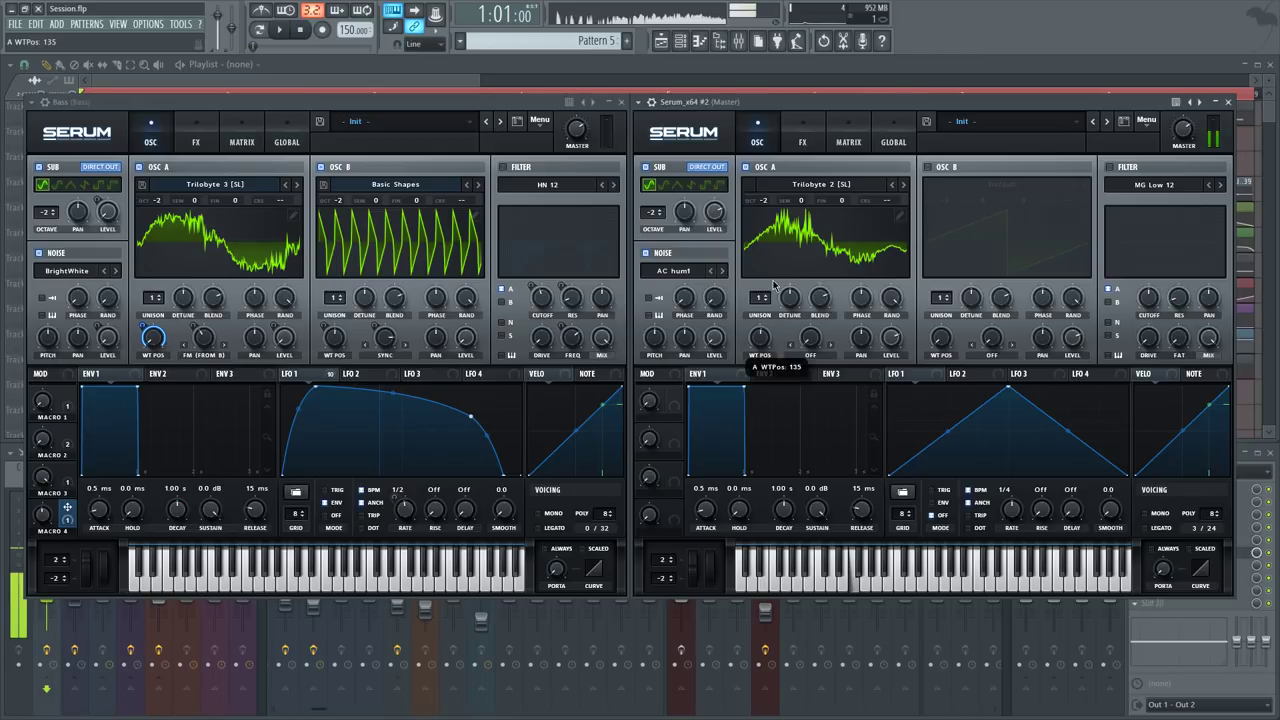
click(903, 186)
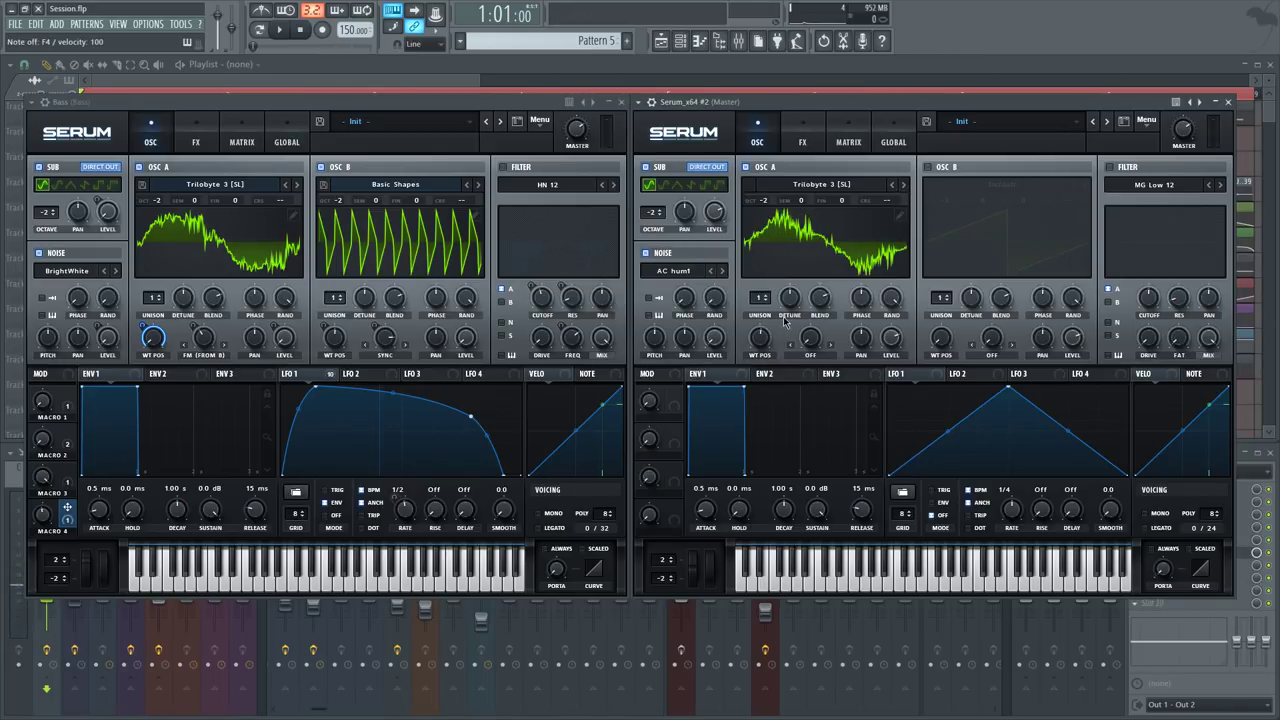
drag(762, 338, 762, 316)
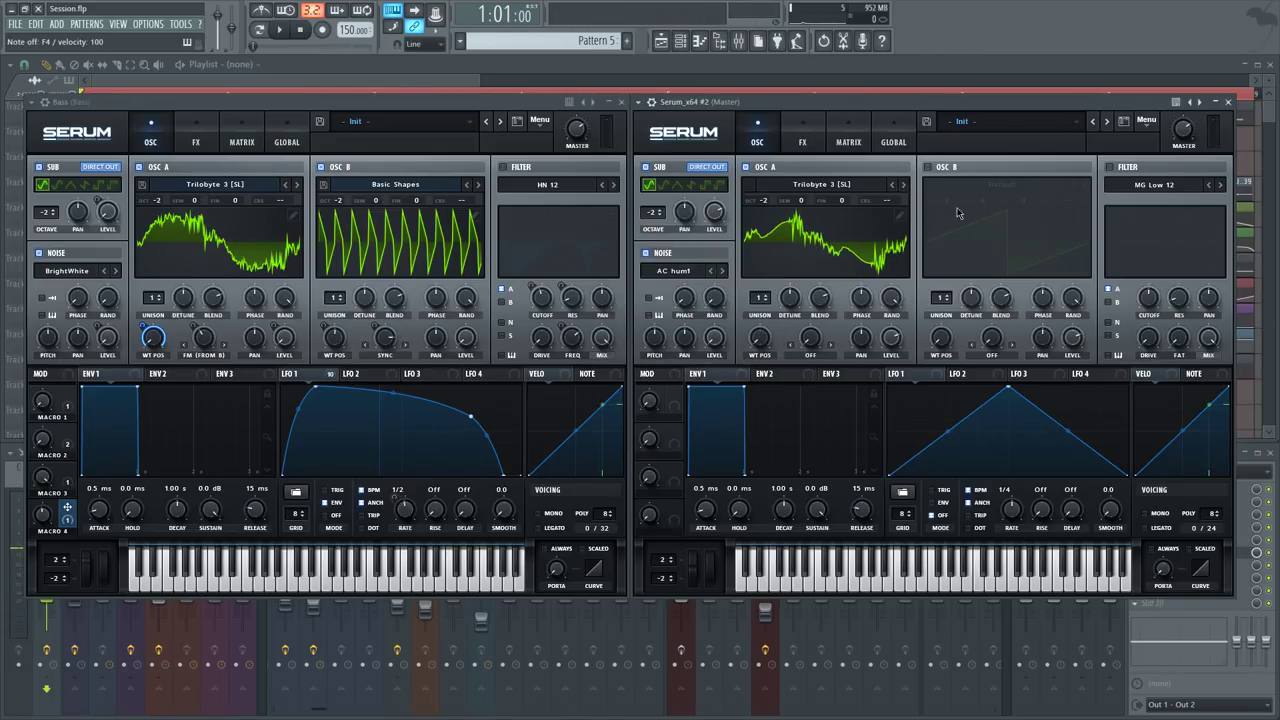
Apply Normalize each (gained separately) to oscillator A's reloaded Trilobyte 3 [SL] wavetable and close the table editor
click(899, 215)
click(742, 256)
click(741, 266)
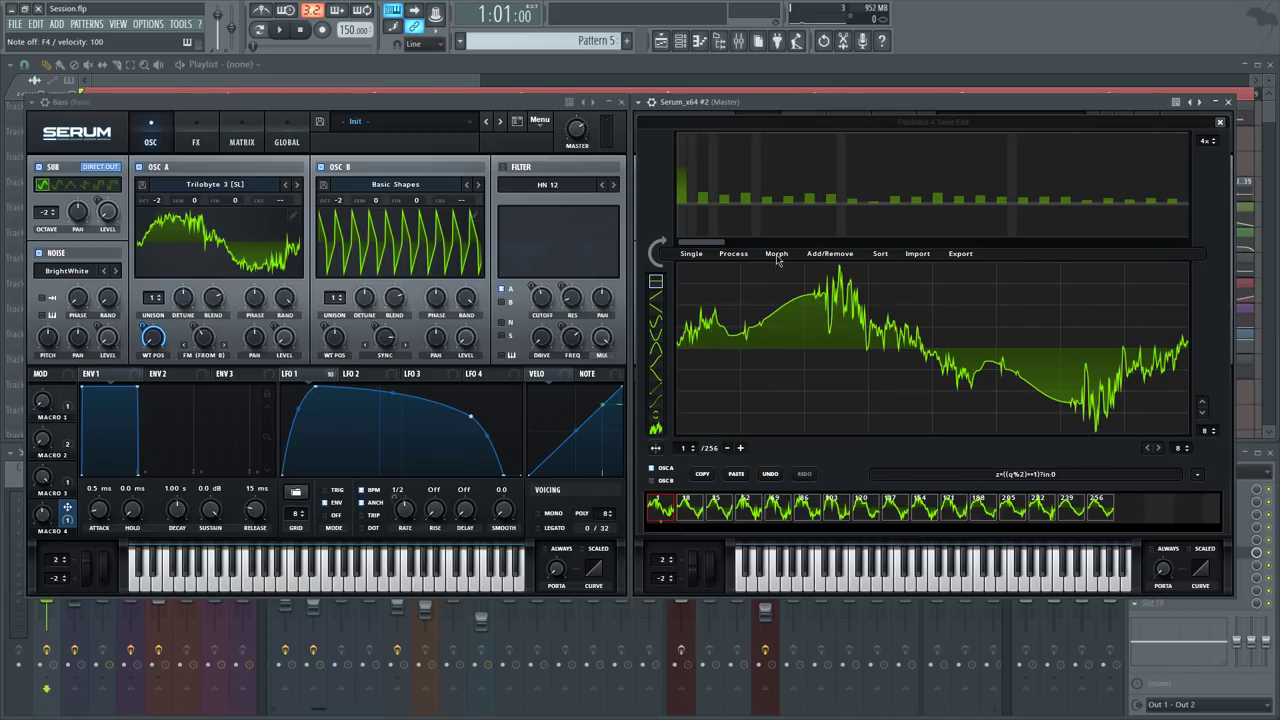
click(1218, 123)
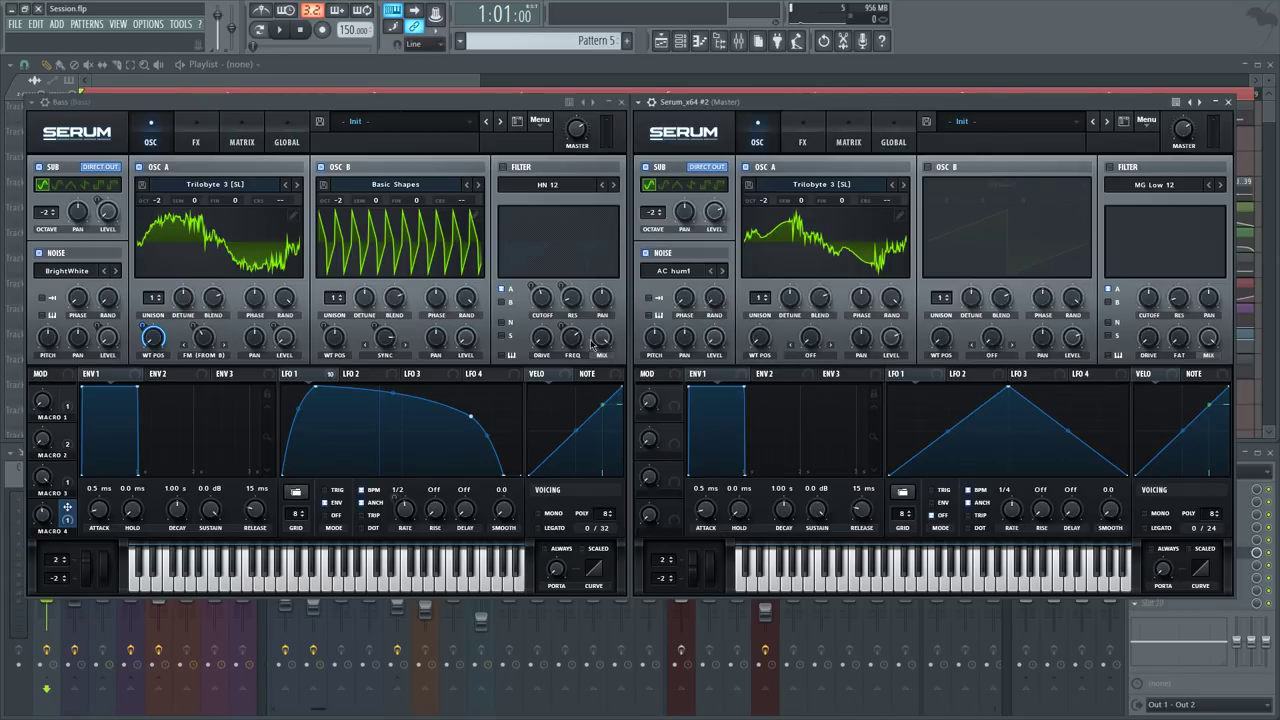
Check which knobs LFO 1 modulates in the Bass patch, and set LFO 1 of Serum_x64 #2 to Env mode
click(322, 377)
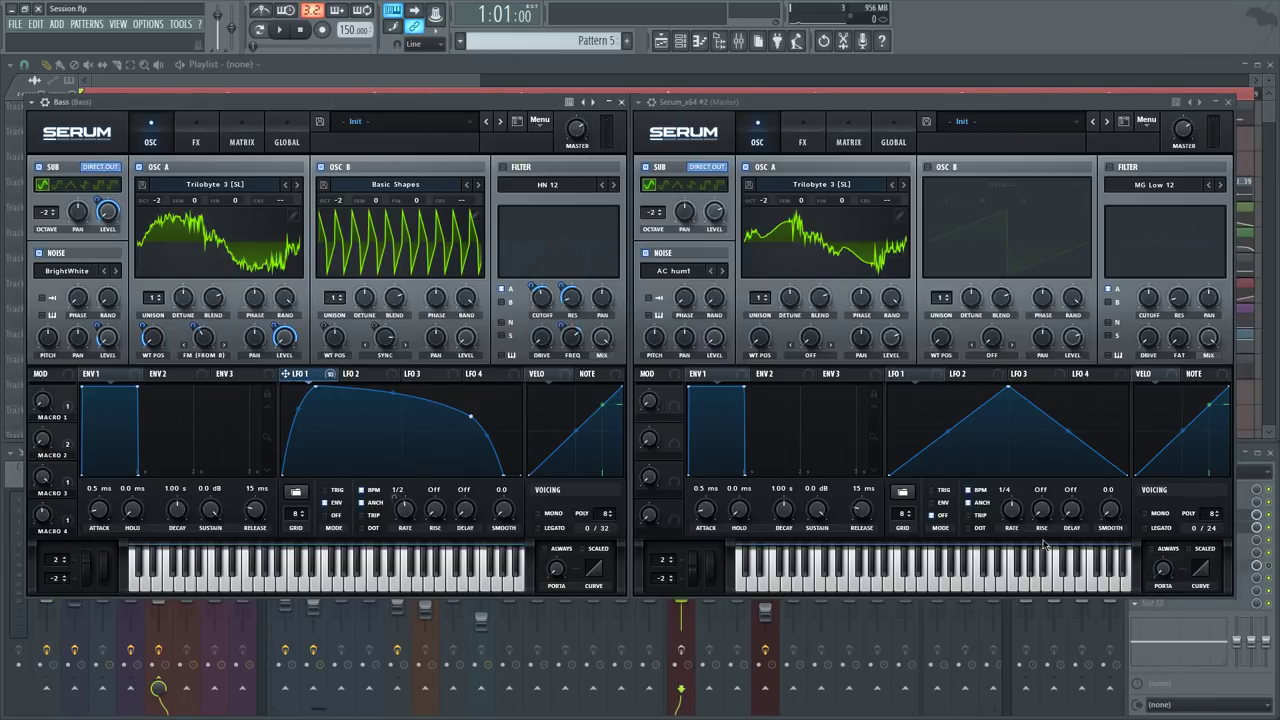
scroll(1012, 514, down, 1)
scroll(1012, 514, up, 1)
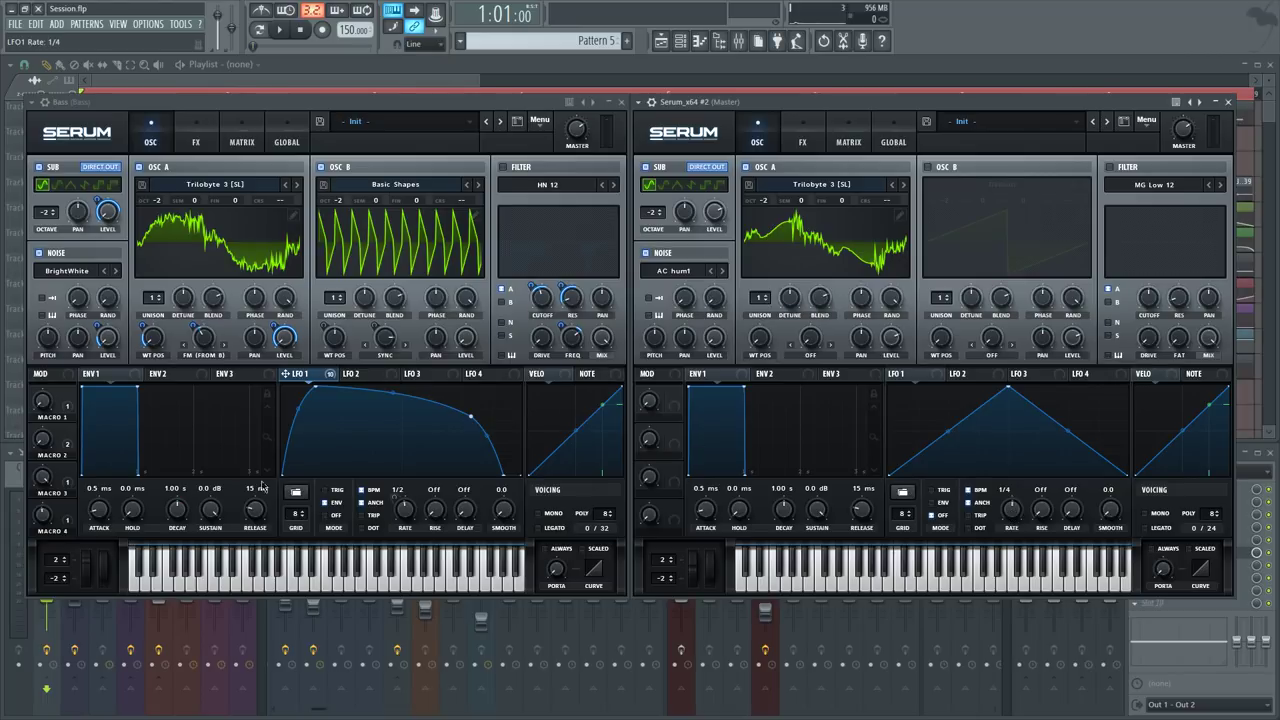
click(939, 504)
click(943, 492)
Reshape Serum_x64 #2's LFO 1 to match the Bass patch: early peak, curved rise, and an added point giving a rounded fall
drag(1007, 388, 918, 382)
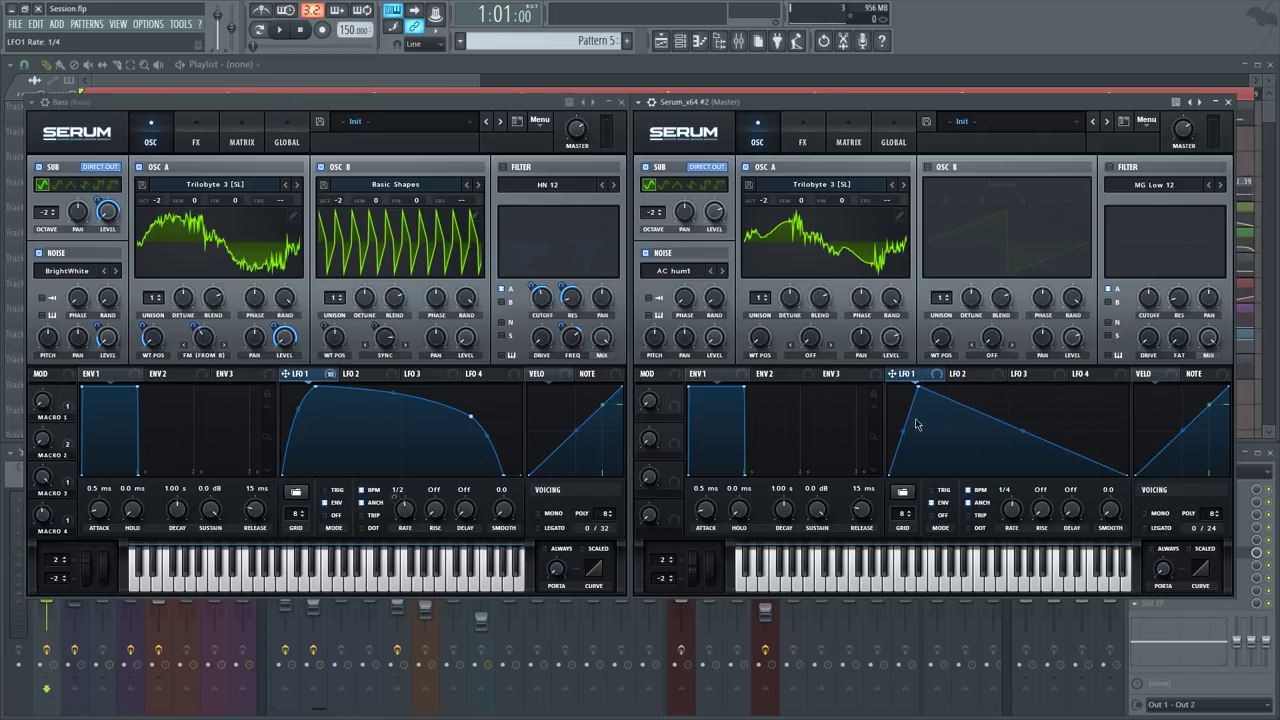
drag(904, 432, 906, 418)
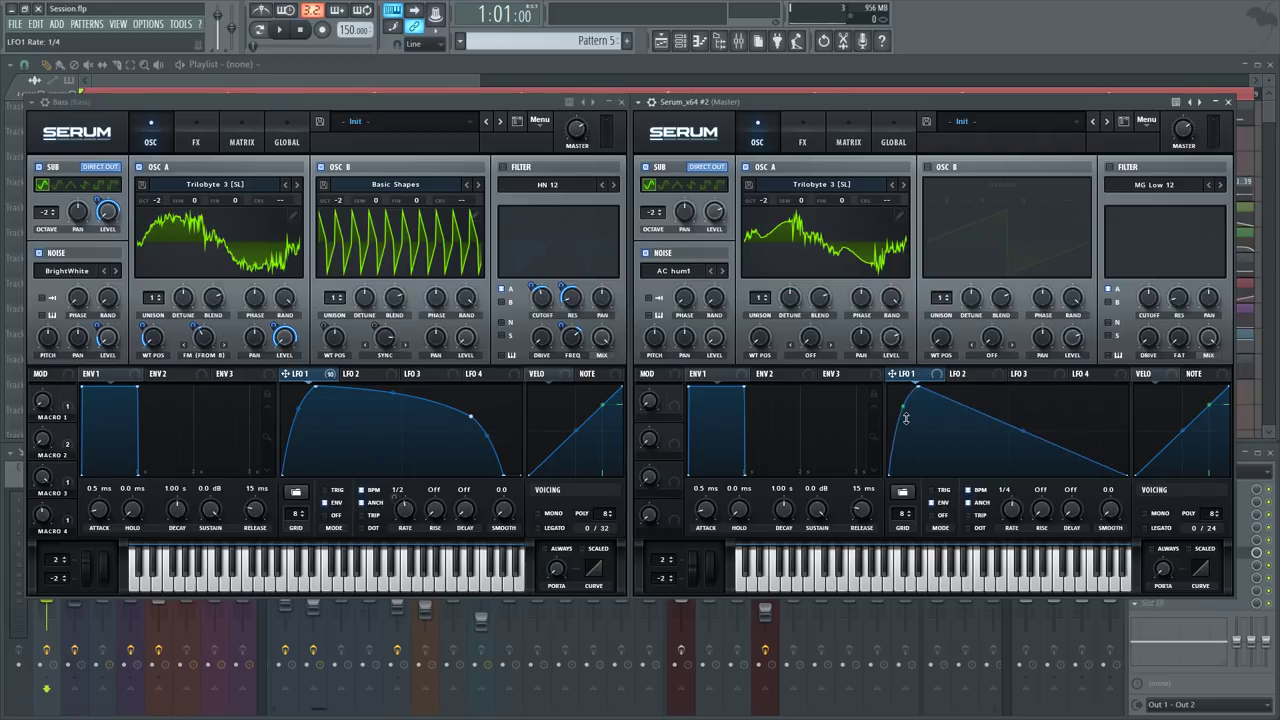
double_click(1090, 424)
drag(1088, 420, 1080, 418)
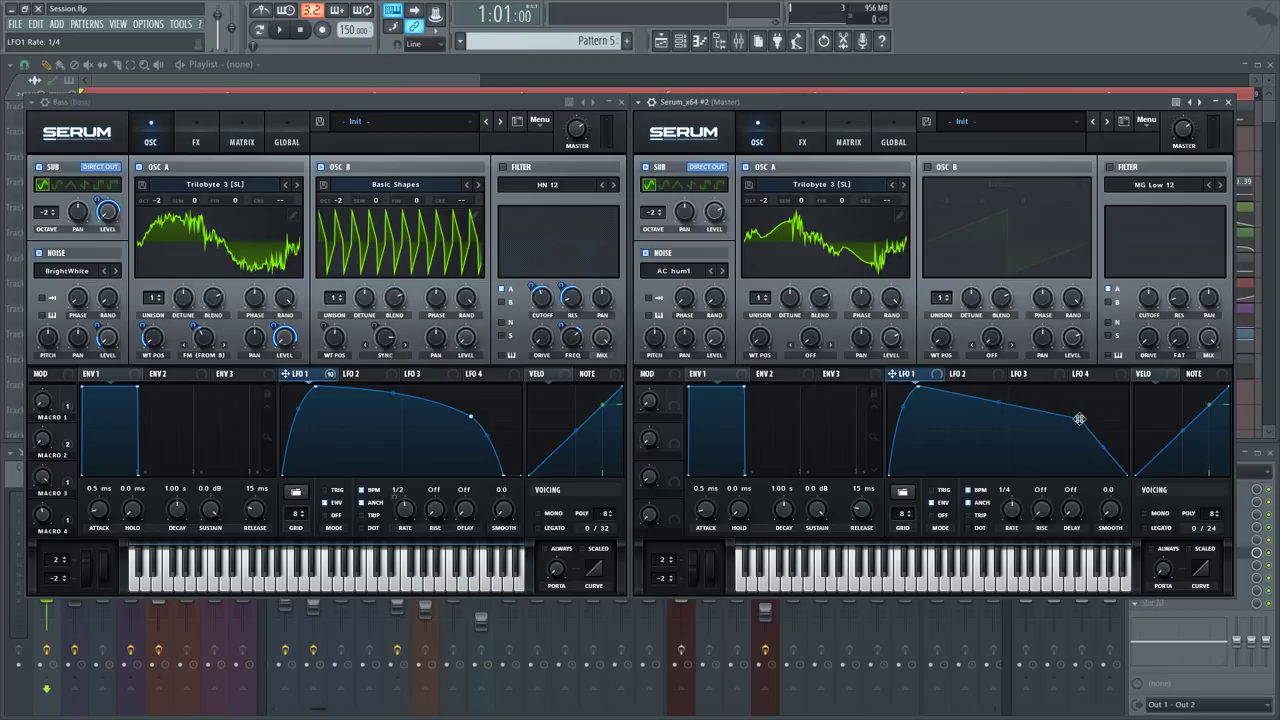
drag(999, 403, 1000, 394)
drag(1103, 448, 1104, 439)
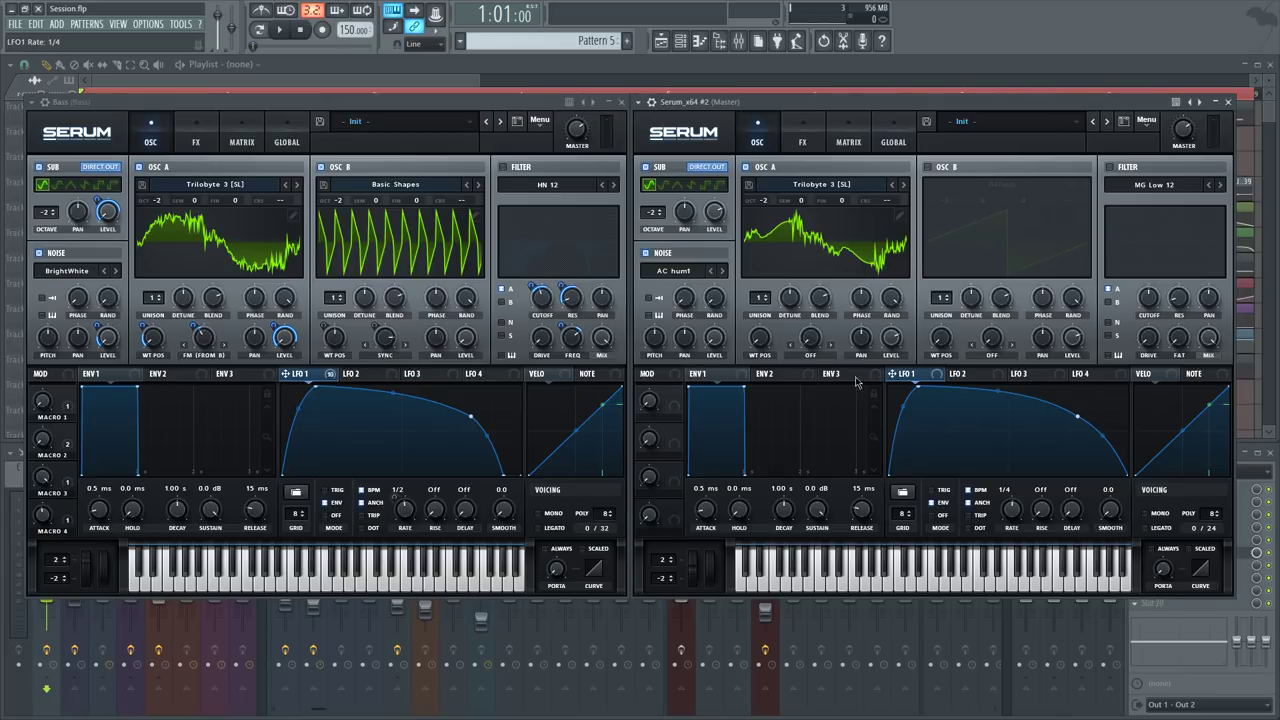
Assign LFO 1 to oscillator A's wavetable position at an amount of 24, matching the Bass patch
drag(925, 376, 760, 337)
click(152, 334)
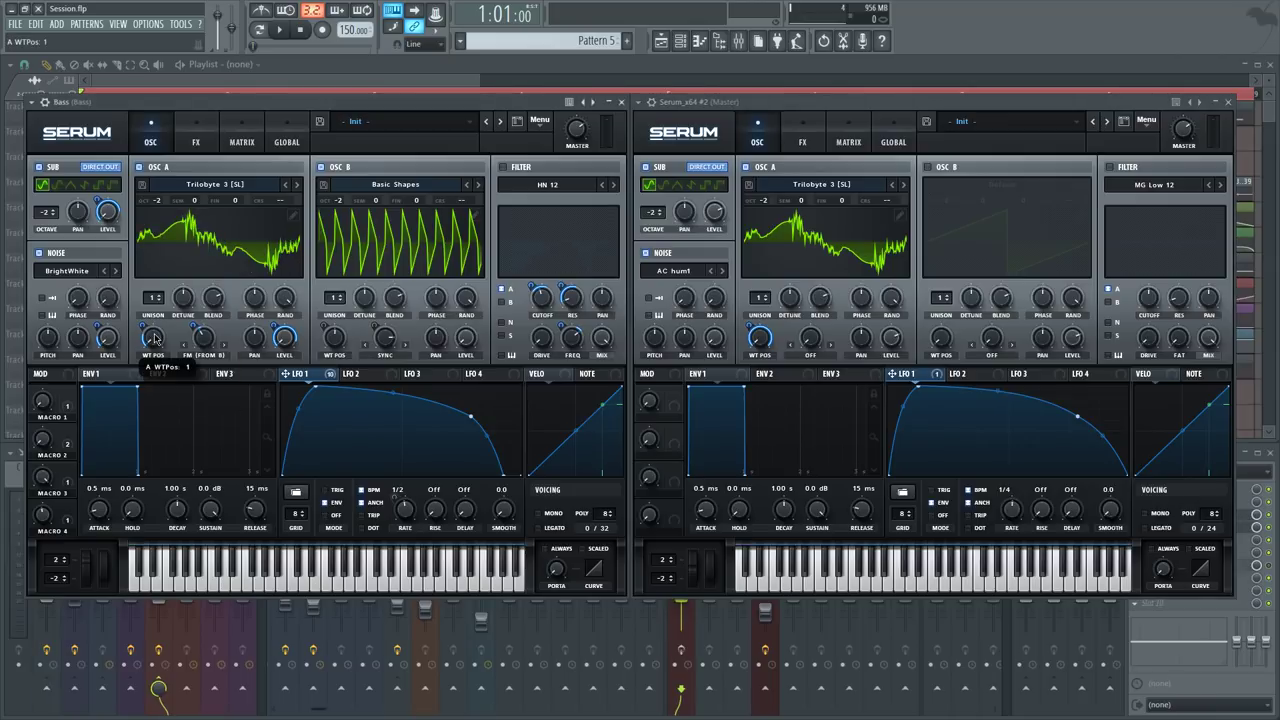
click(759, 336)
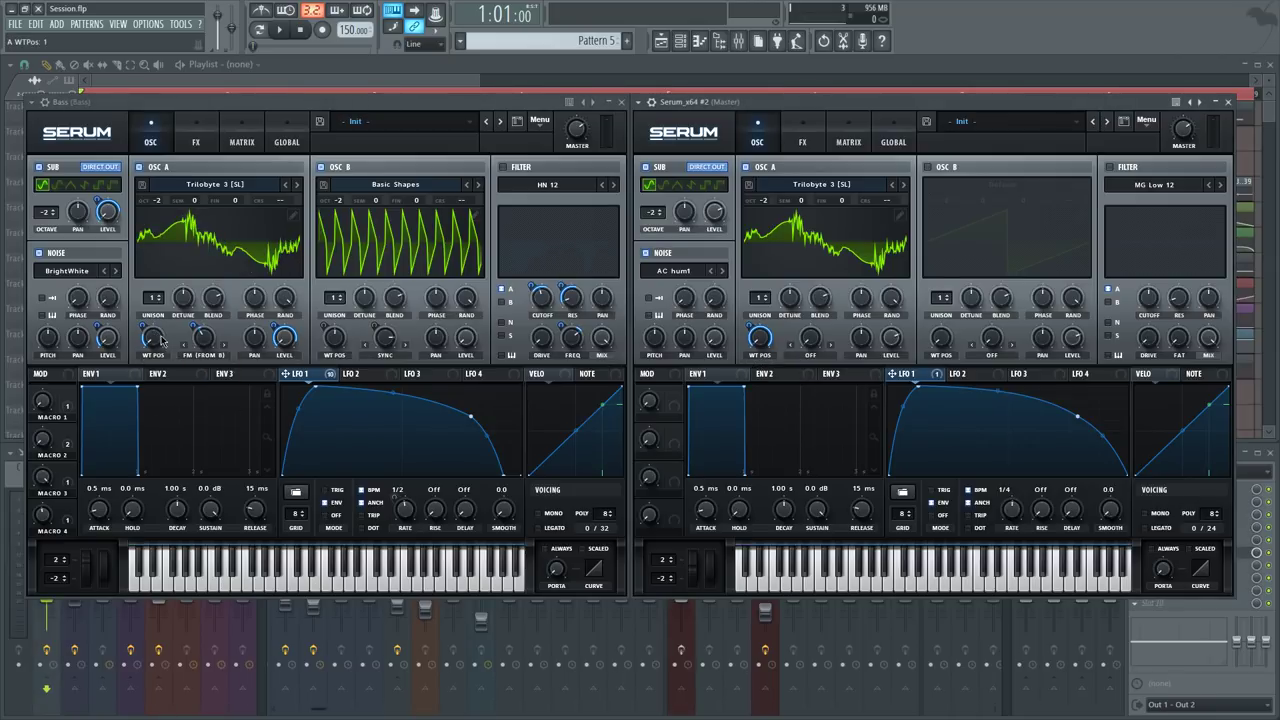
click(148, 325)
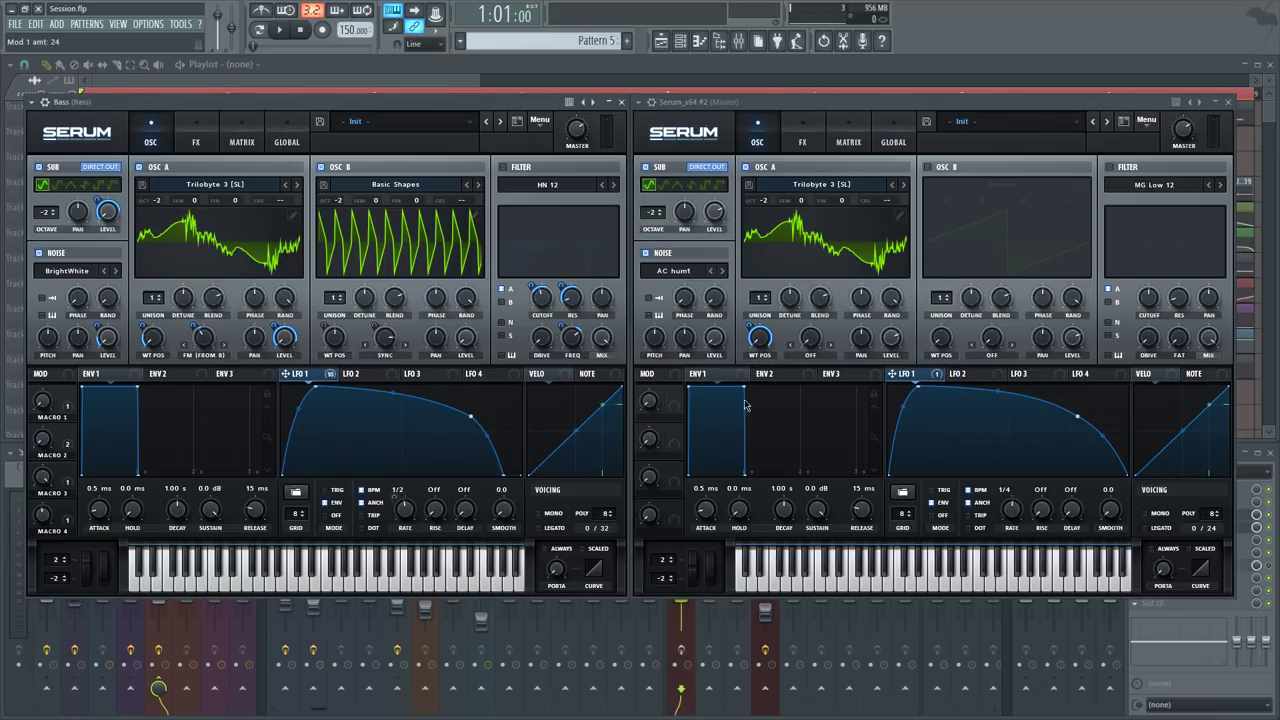
click(748, 338)
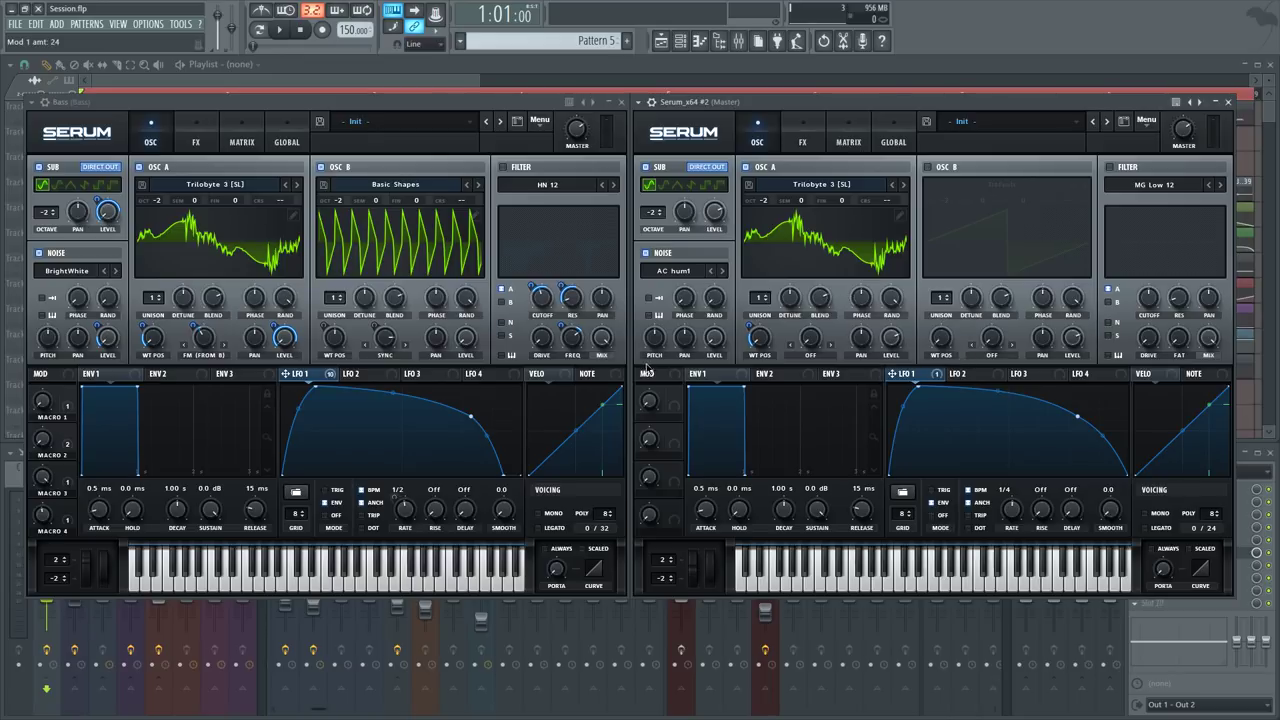
Enable oscillator B in Serum_x64 #2 with its level at 0%, and play a test note
click(928, 168)
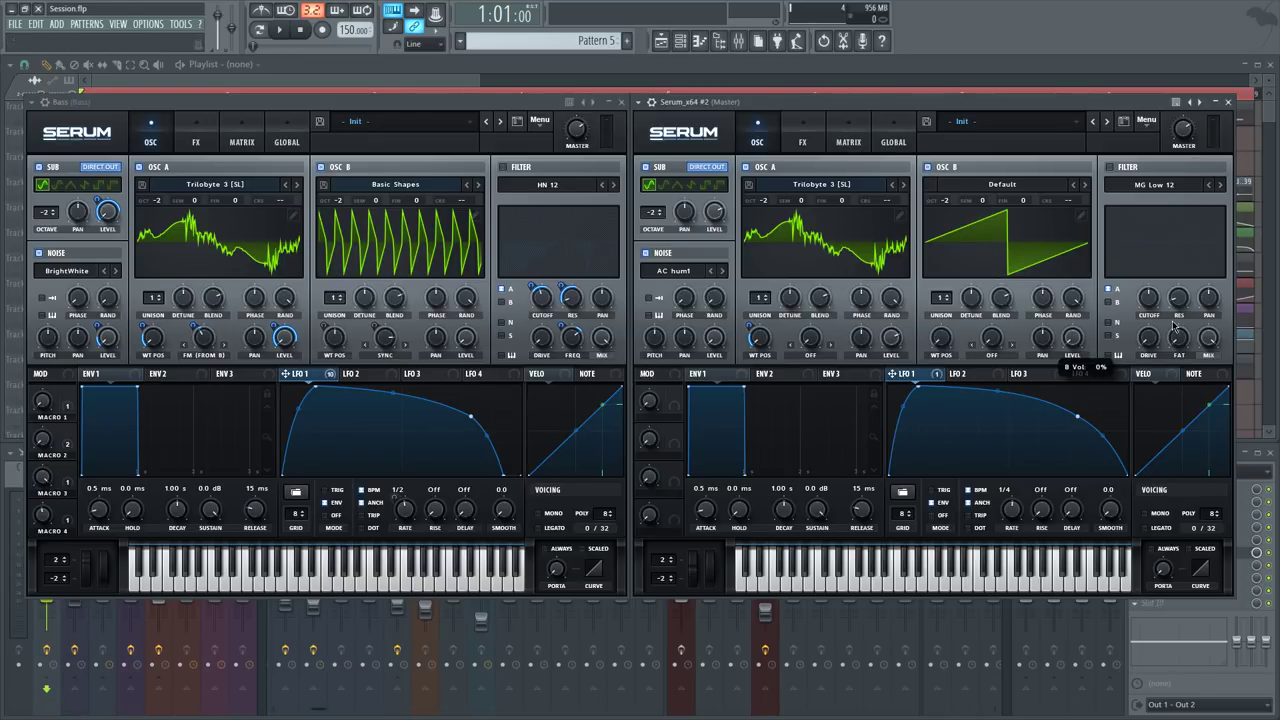
key(v)
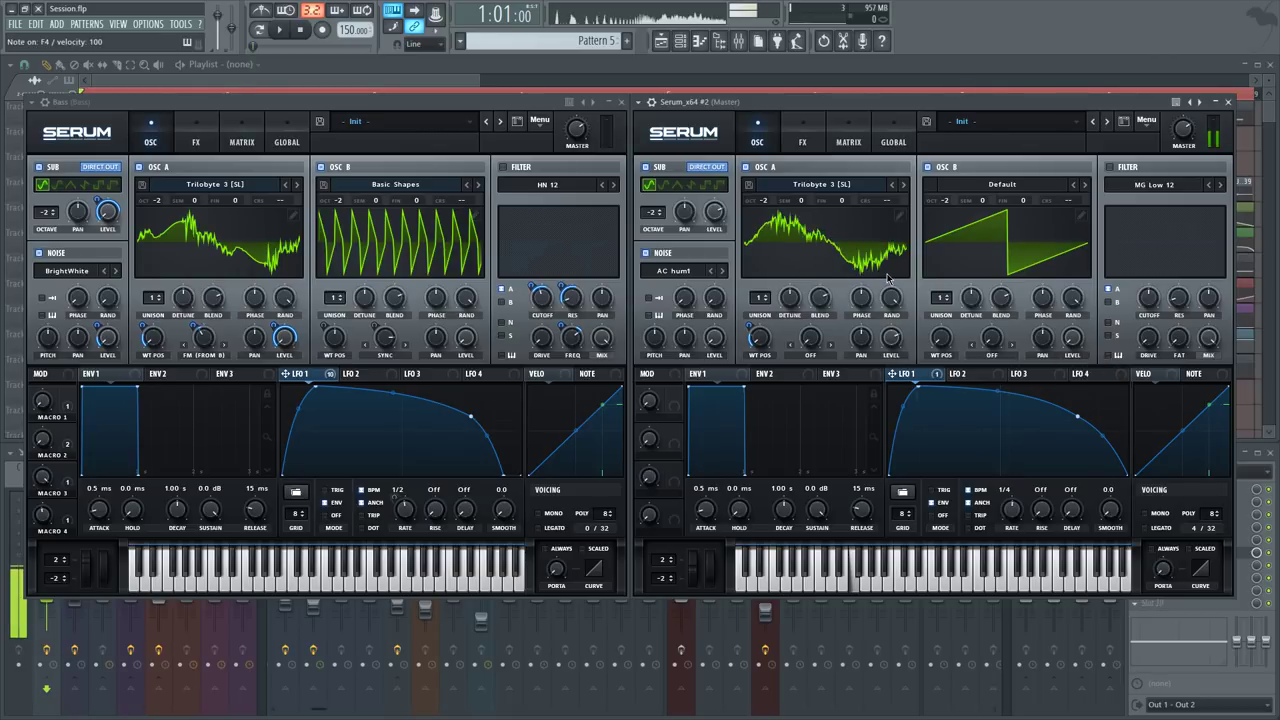
key(v)
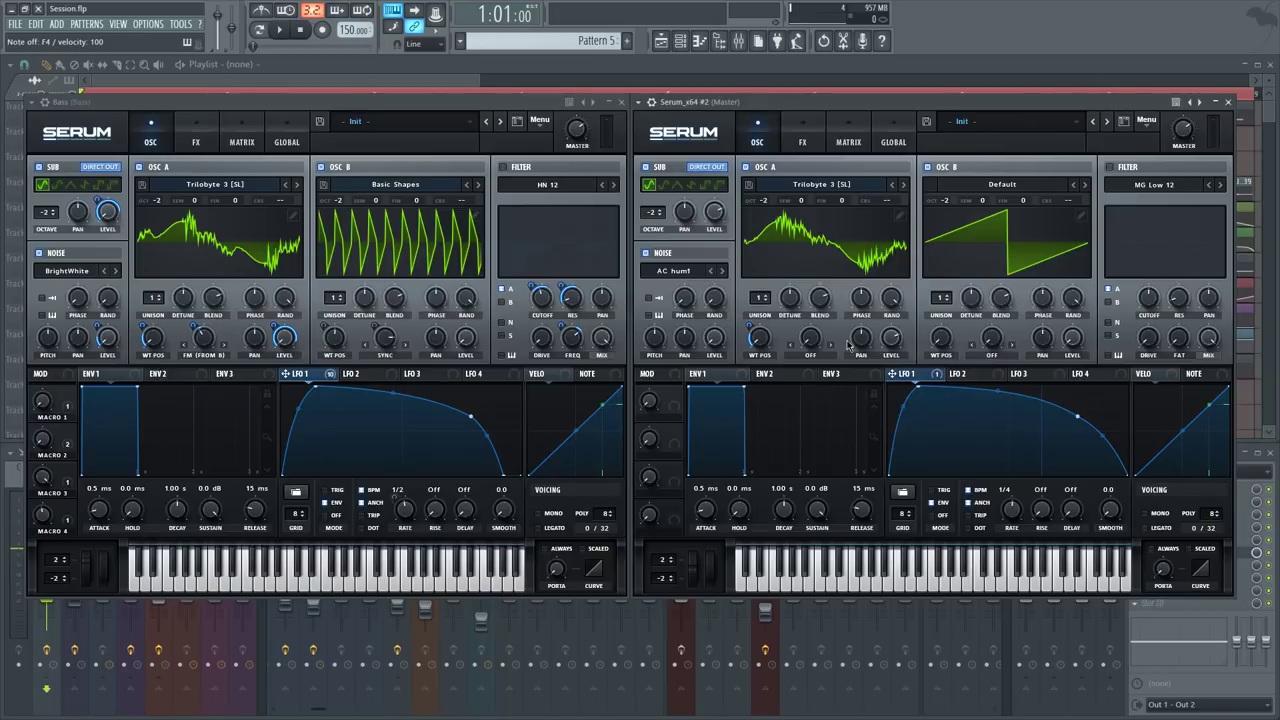
Load the Basic Shapes wavetable into oscillator B and look through the user wavetable folders
click(1087, 186)
click(1087, 186)
click(1087, 186)
click(1087, 186)
click(1087, 186)
click(1000, 188)
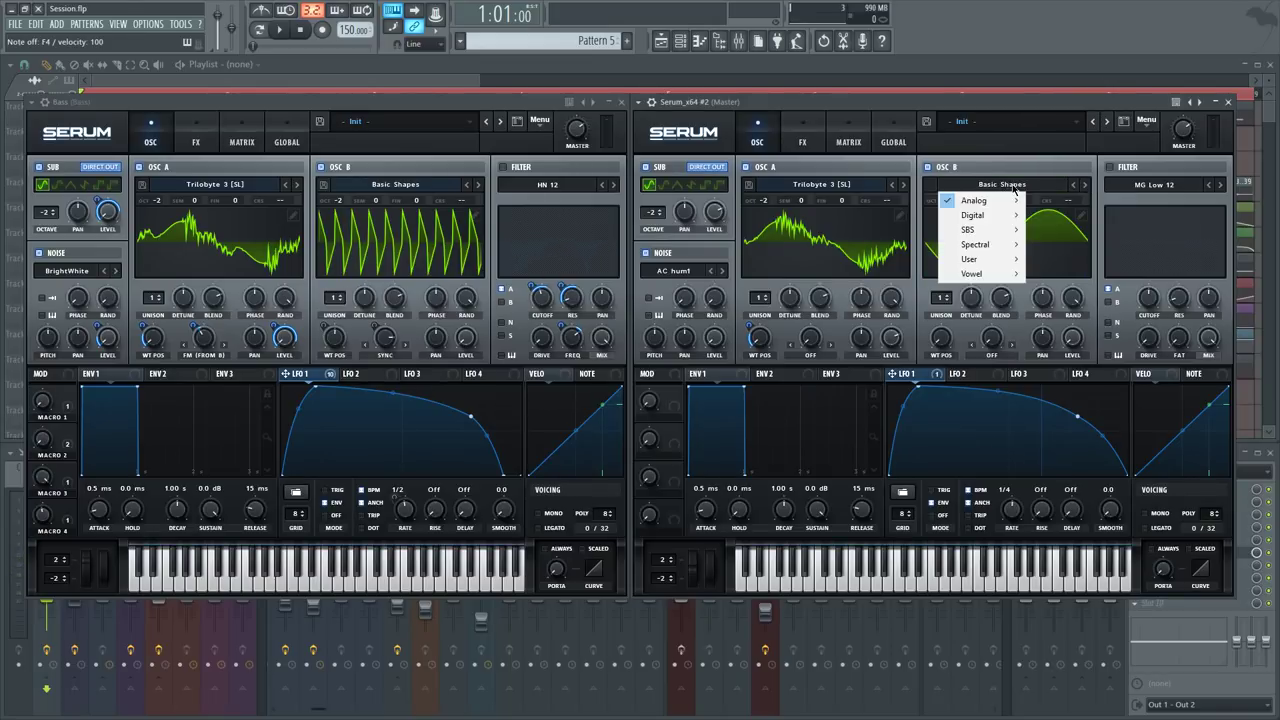
mouse_move(1005, 205)
mouse_move(975, 259)
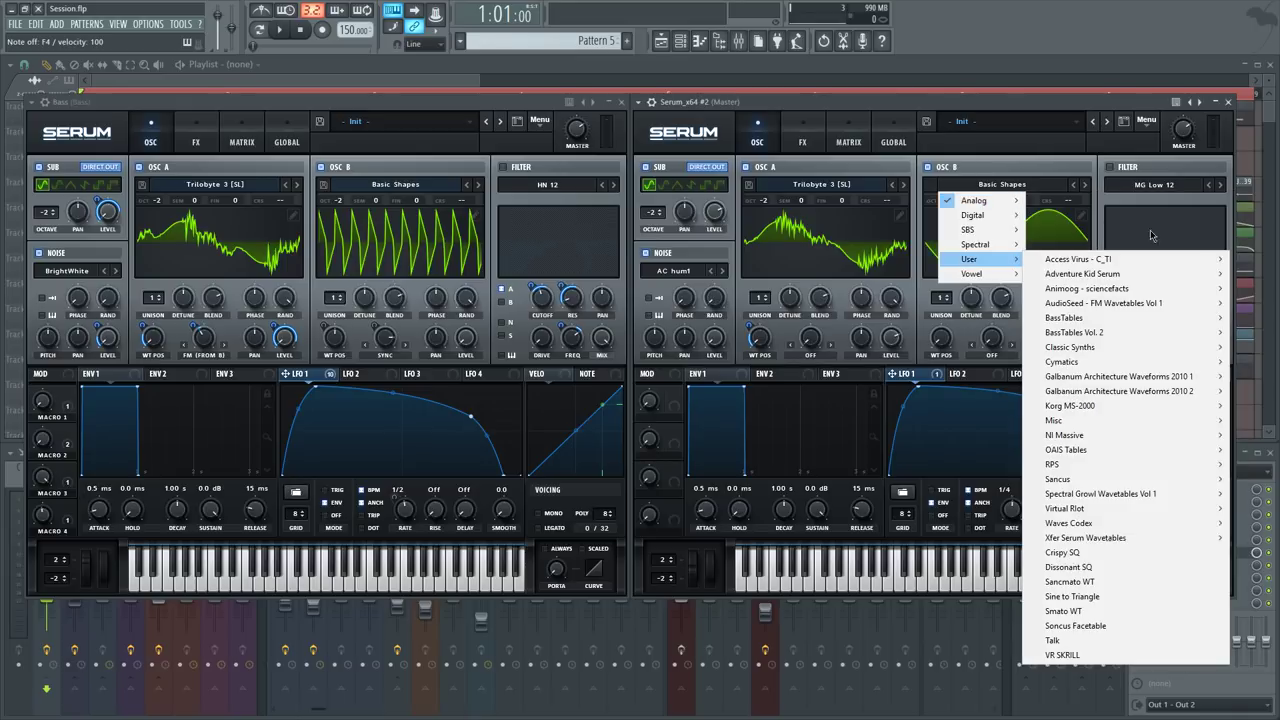
click(1034, 106)
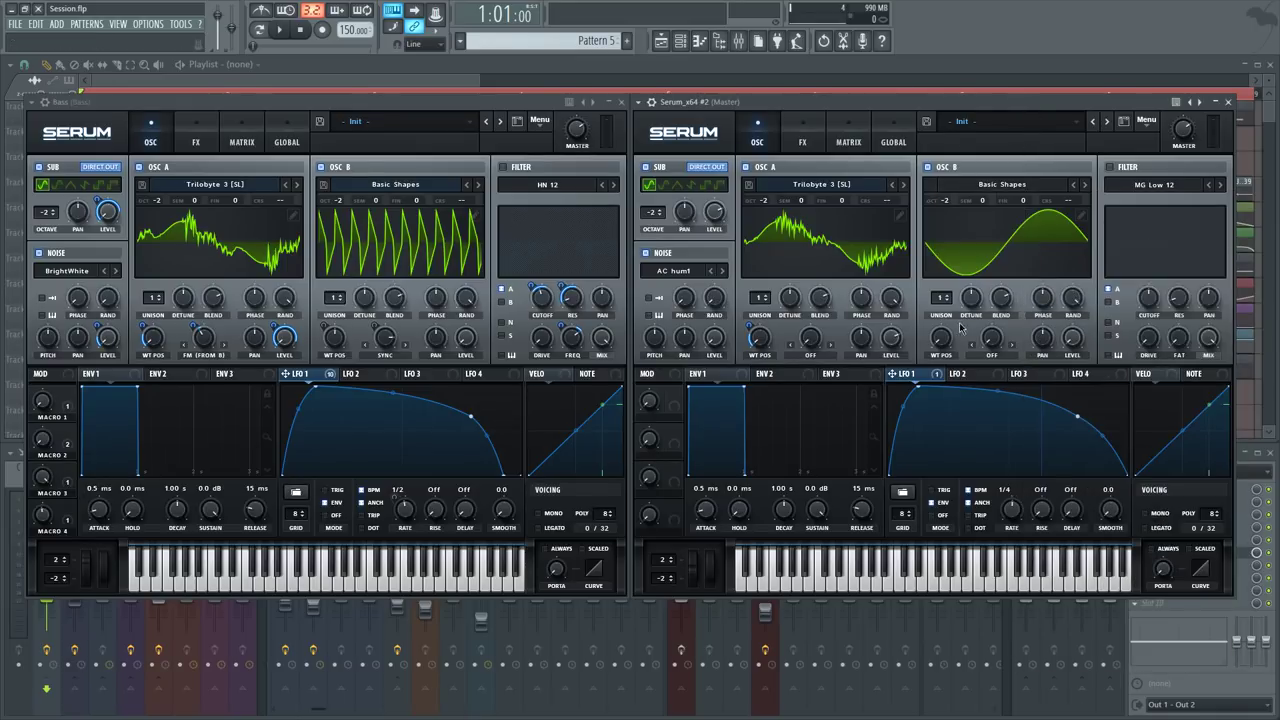
Morph oscillator B's Basic Shapes table into 256 frames and close the table editor
click(1003, 230)
drag(955, 333, 895, 425)
click(1081, 215)
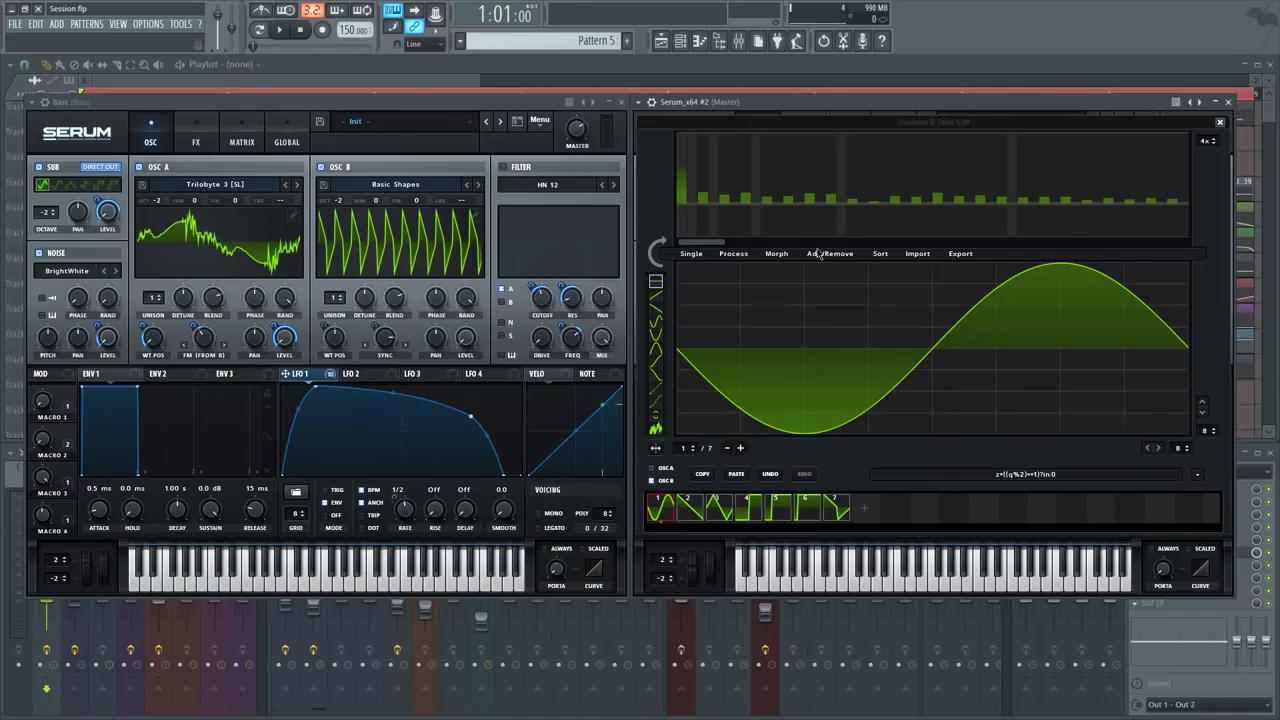
click(731, 255)
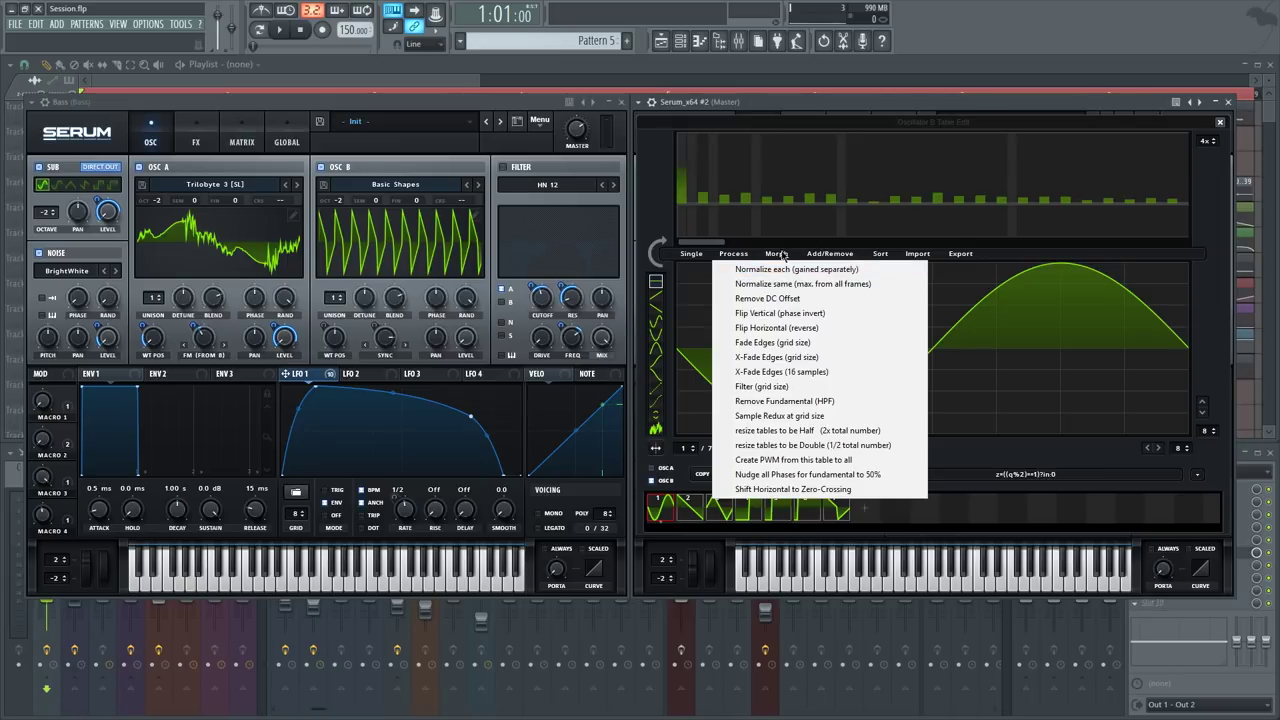
click(785, 254)
click(785, 268)
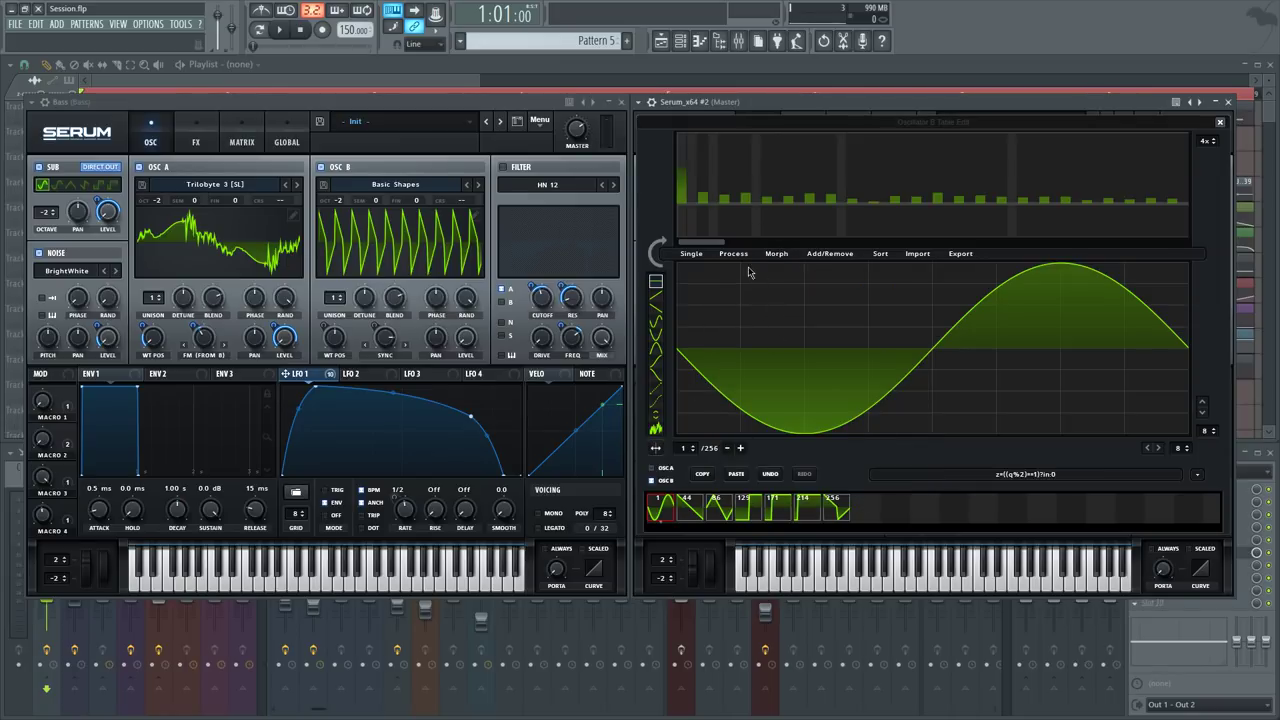
click(1220, 123)
Preview oscillator B's morphed wavetable in 3D, return to the 2D view, and set its wavetable position to 130
mouse_move(941, 338)
mouse_down()
mouse_move(976, 256)
mouse_move(949, 351)
mouse_up()
click(980, 253)
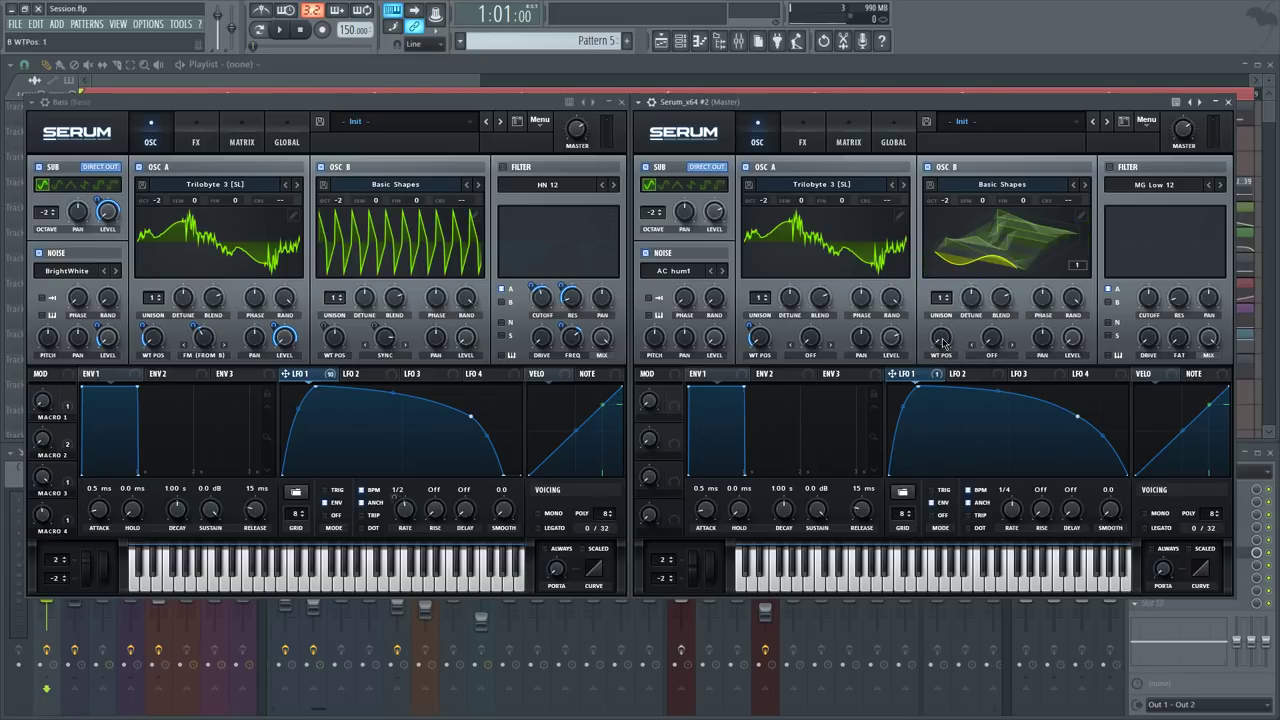
click(996, 229)
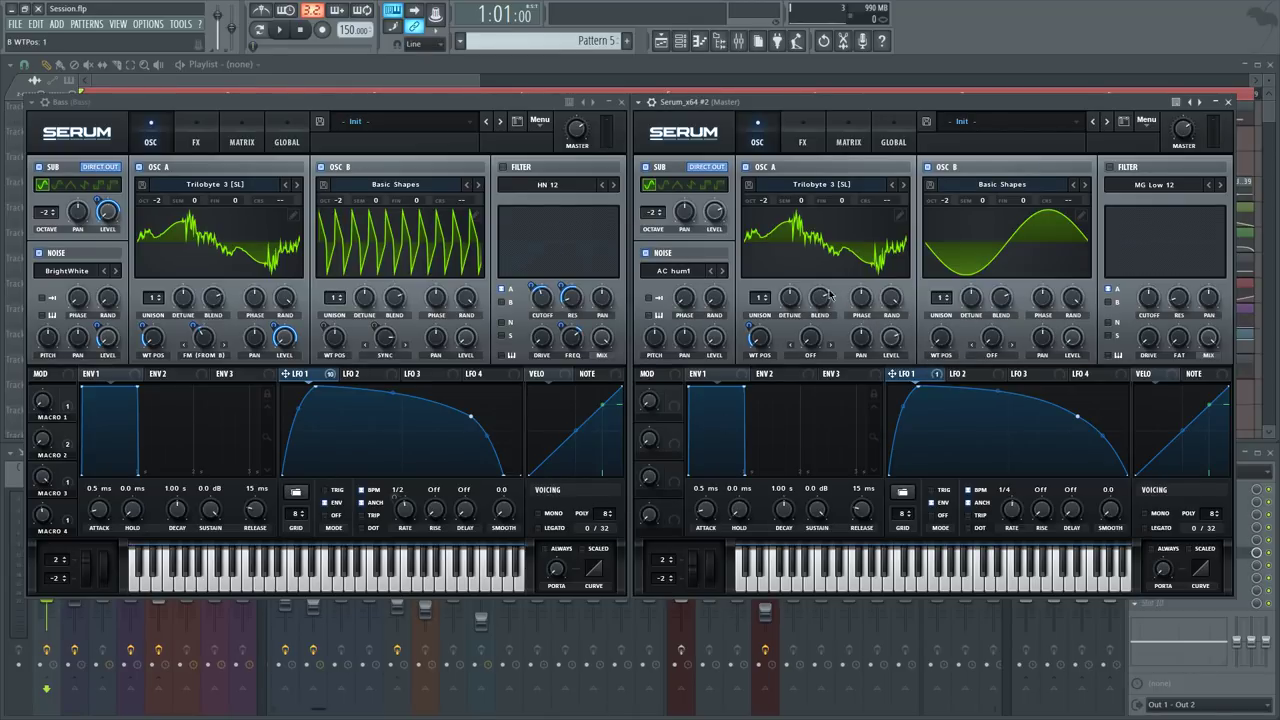
drag(940, 340, 952, 276)
click(329, 341)
drag(944, 346, 943, 338)
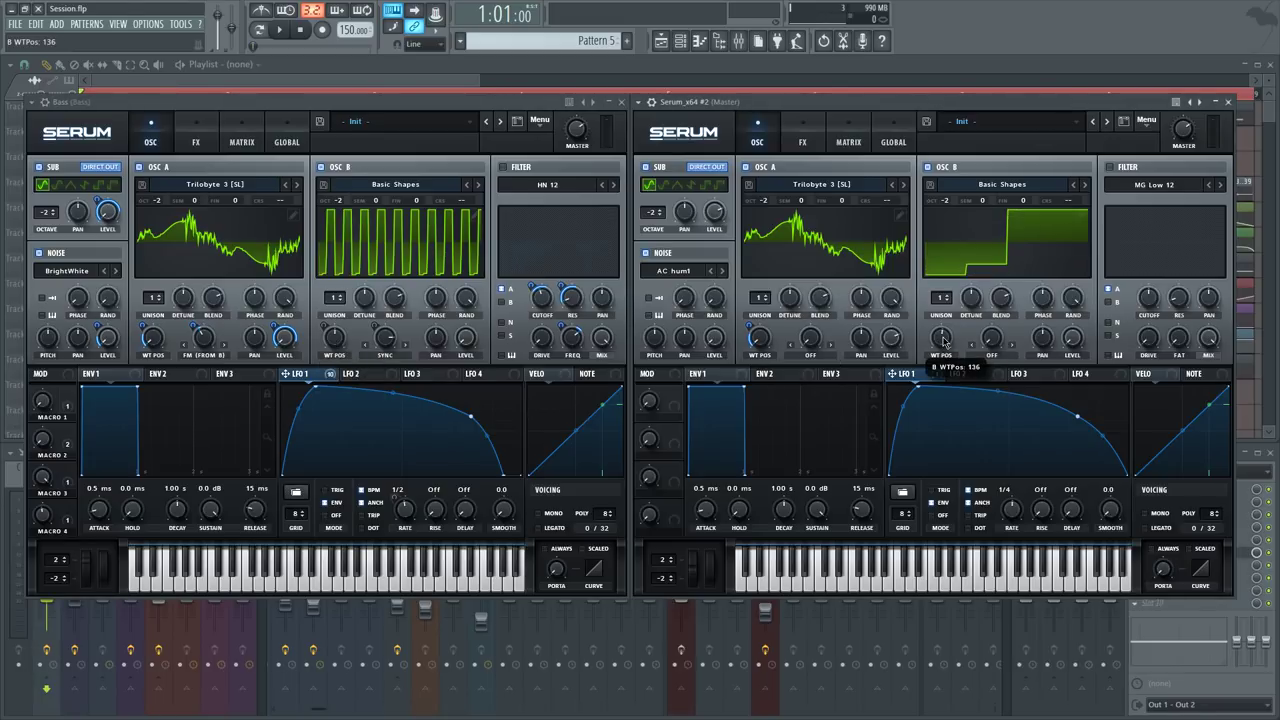
drag(944, 345, 944, 346)
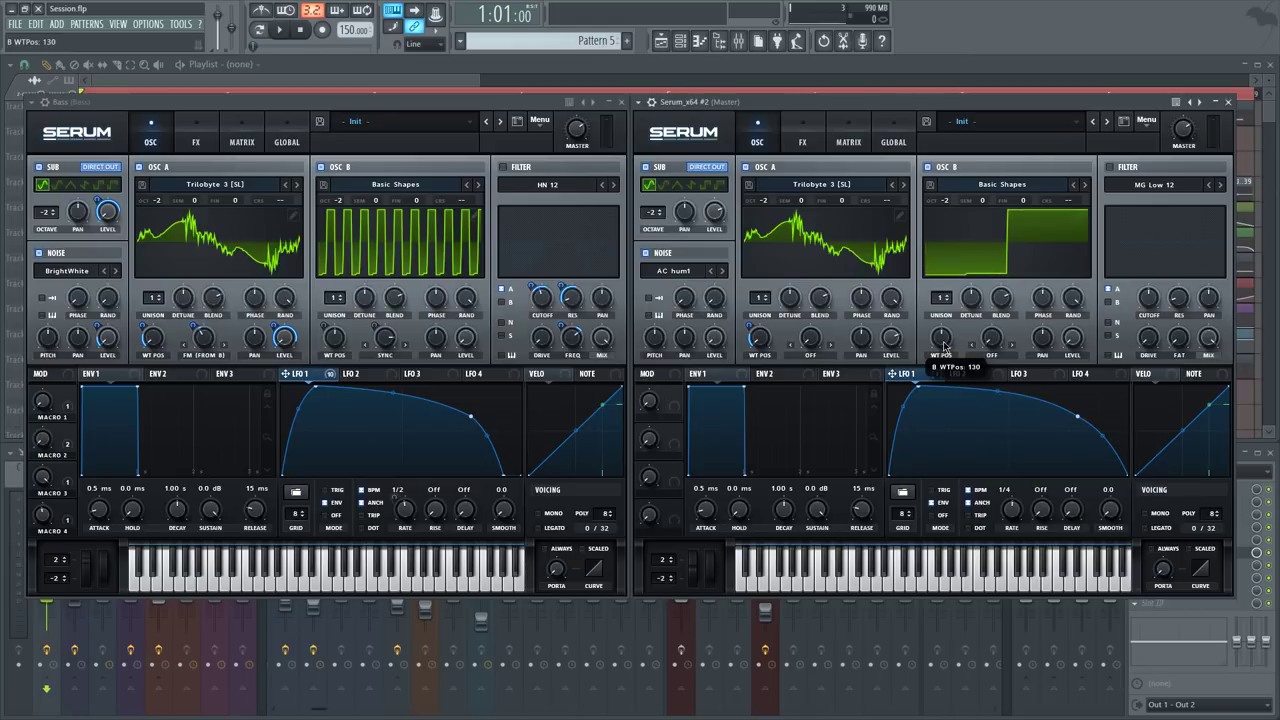
Lower oscillator A's level to 0% and modulate it with LFO 1 at an amount of 92
click(308, 371)
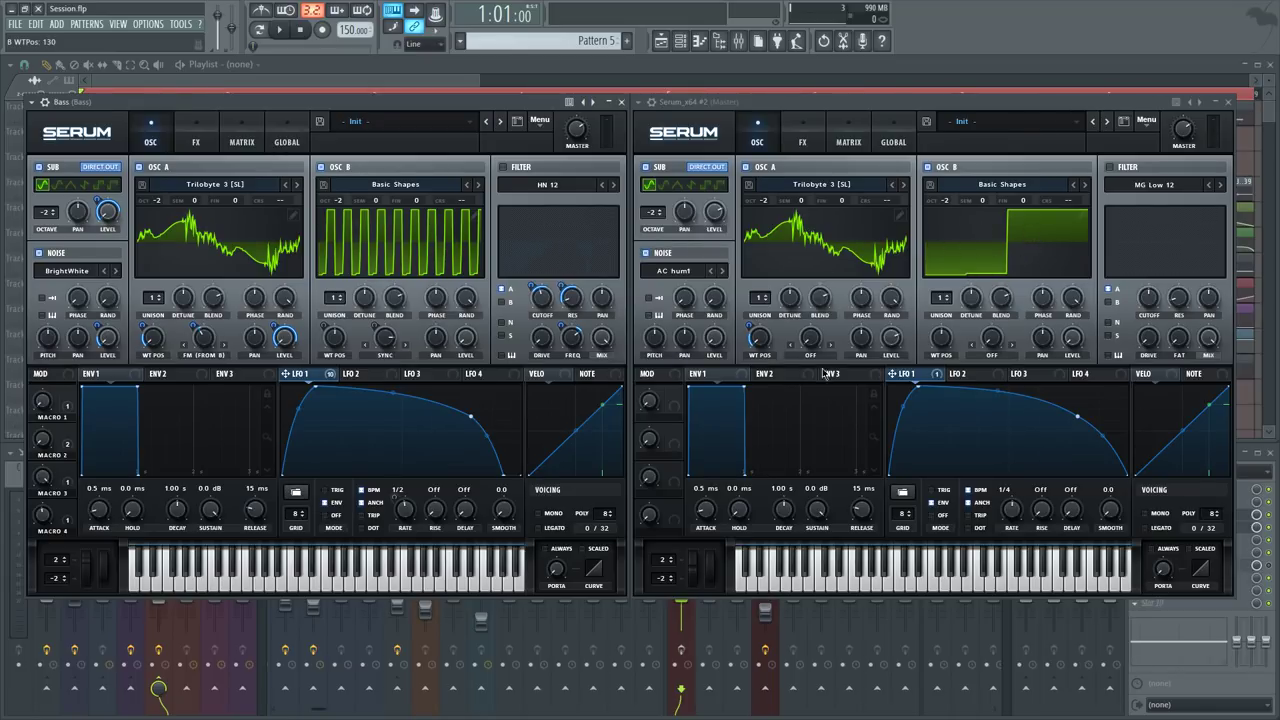
drag(891, 336, 869, 430)
drag(903, 378, 891, 340)
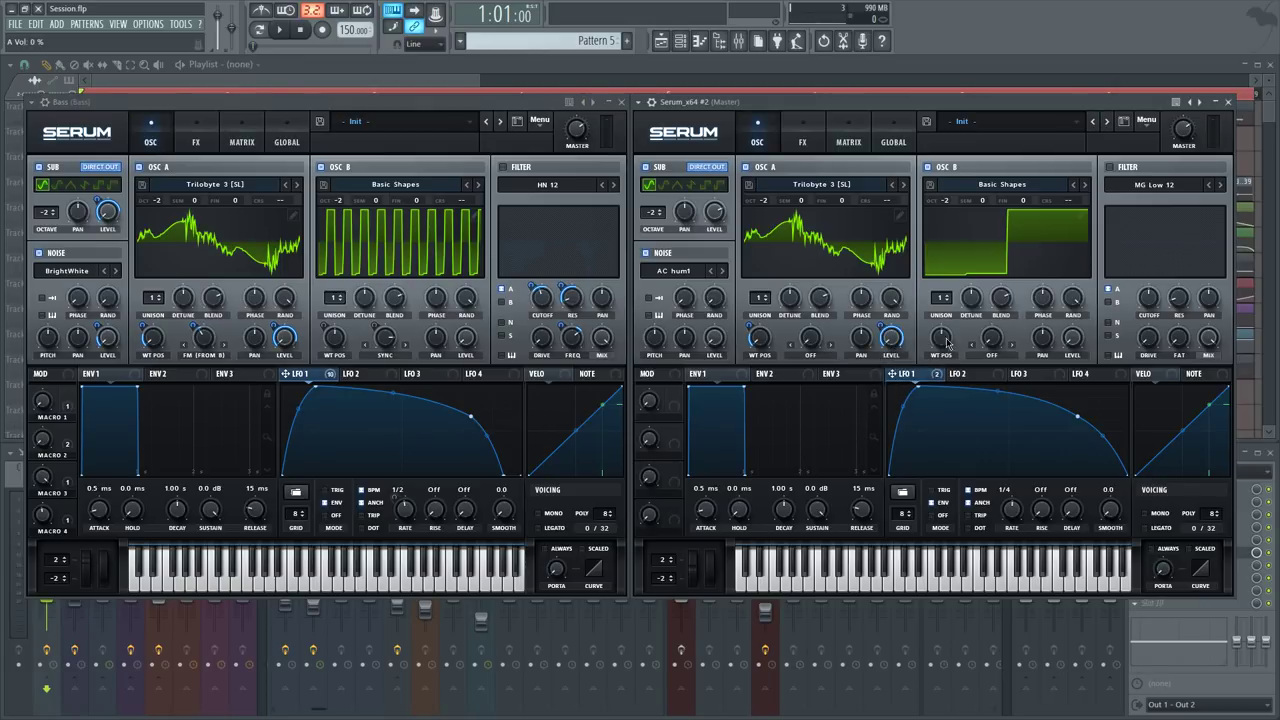
drag(881, 337, 880, 341)
Set oscillator A's warp mode to FM (from B) and its warp amount to 38%
click(826, 358)
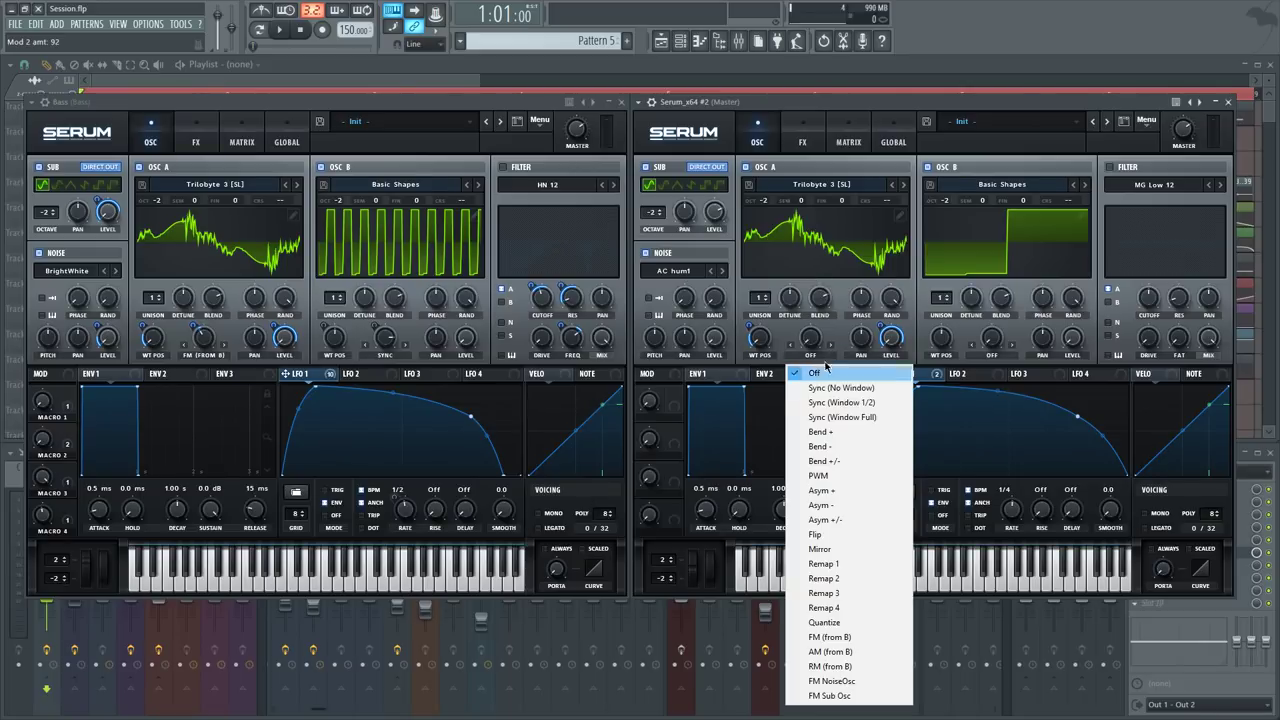
click(840, 637)
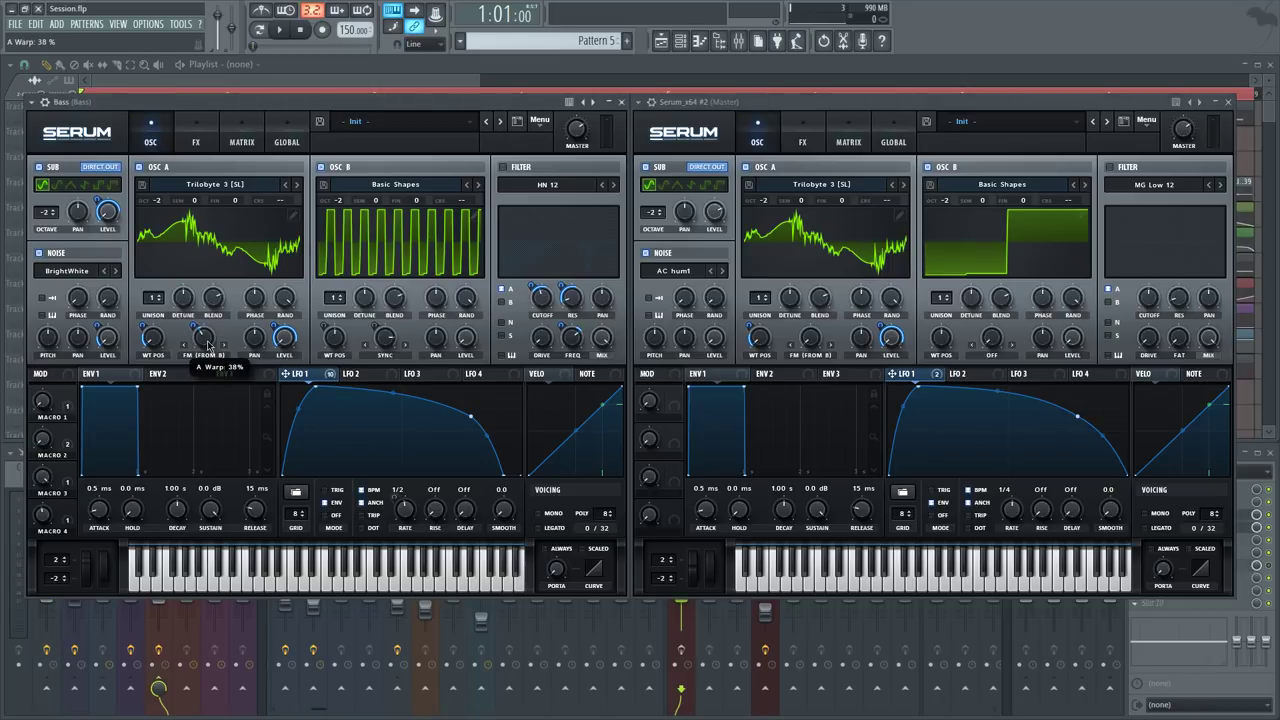
drag(818, 340, 818, 298)
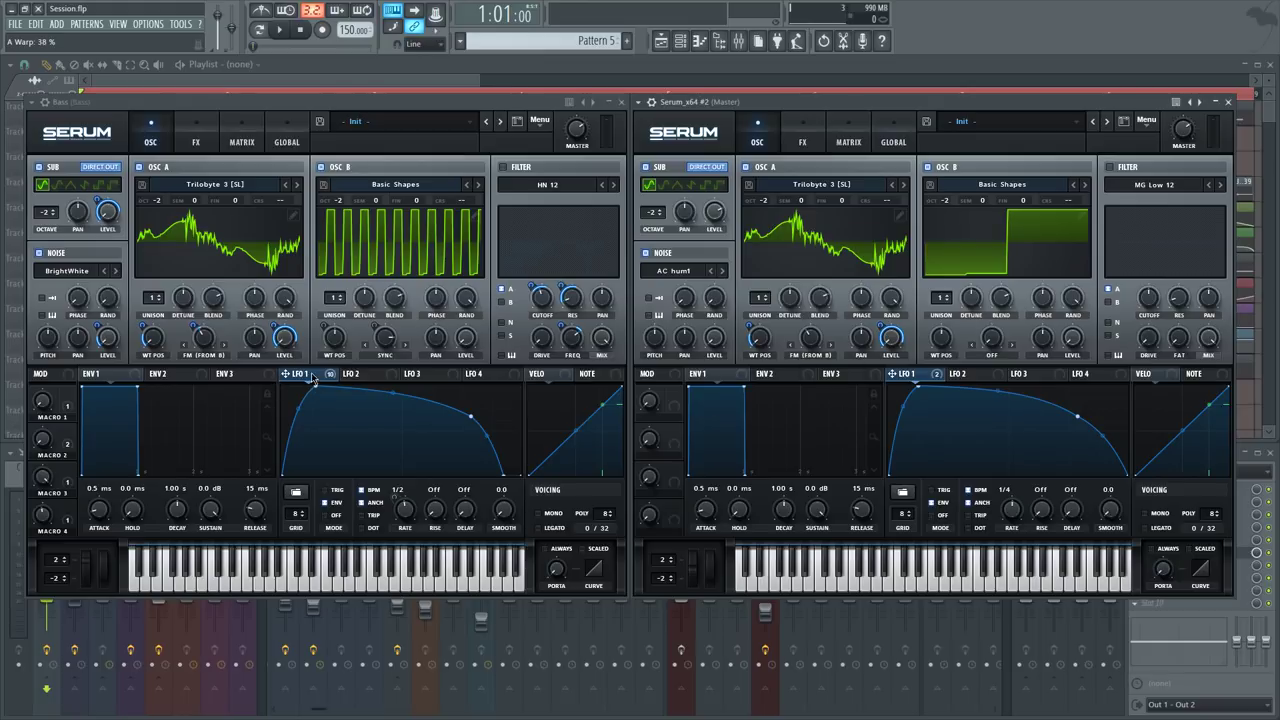
Check and audition the Bass patch's warp modulation, and assign LFO 1 of Serum_x64 #2 to oscillator A's warp at an amount of 6
click(190, 325)
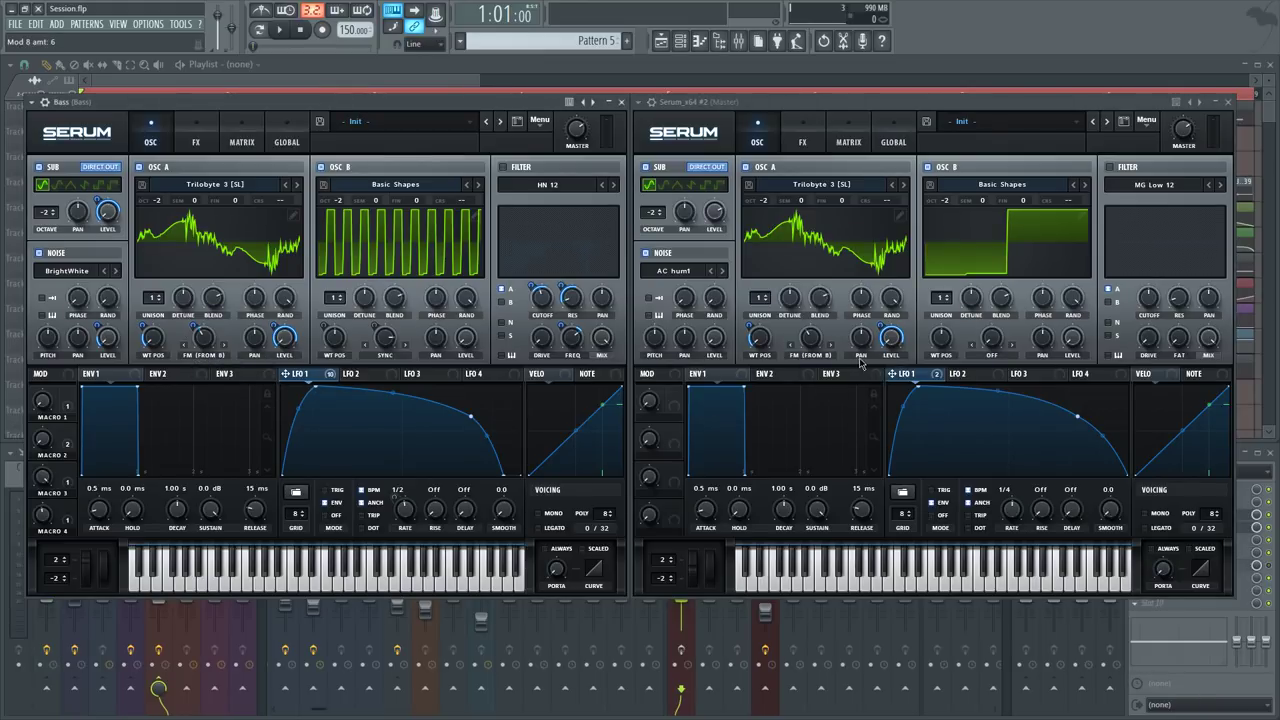
key(v)
key(v)
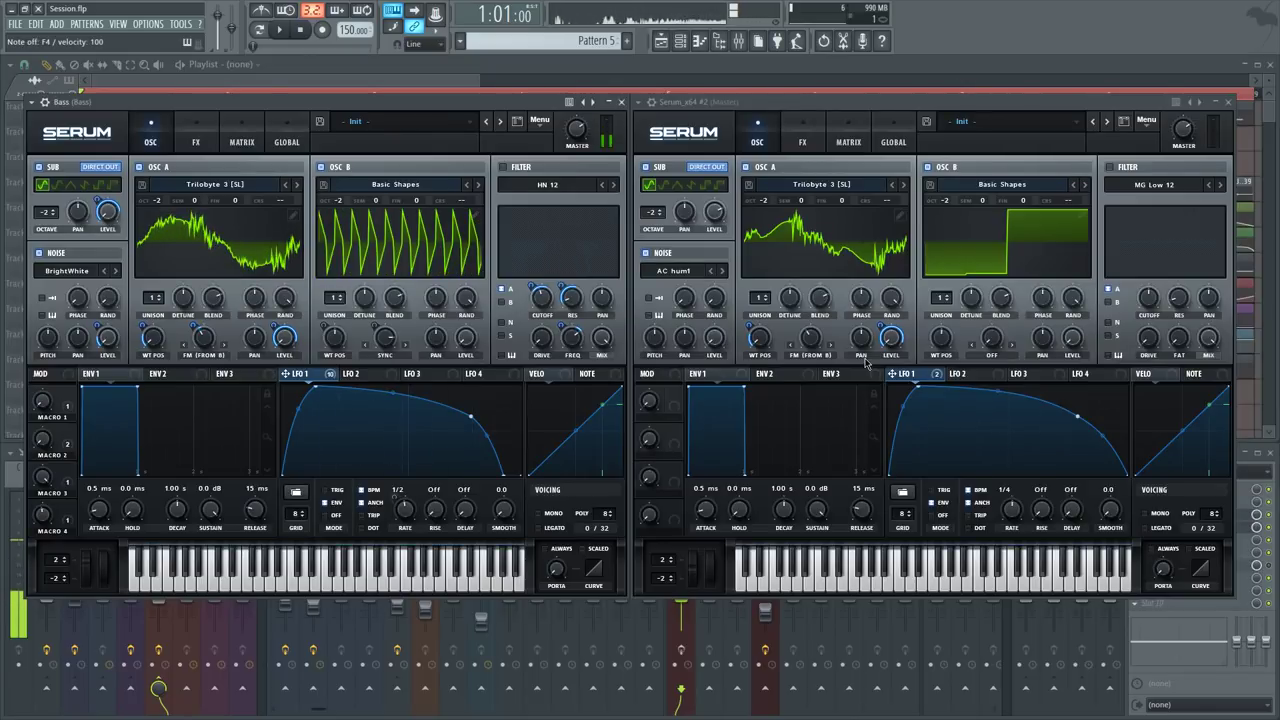
click(963, 115)
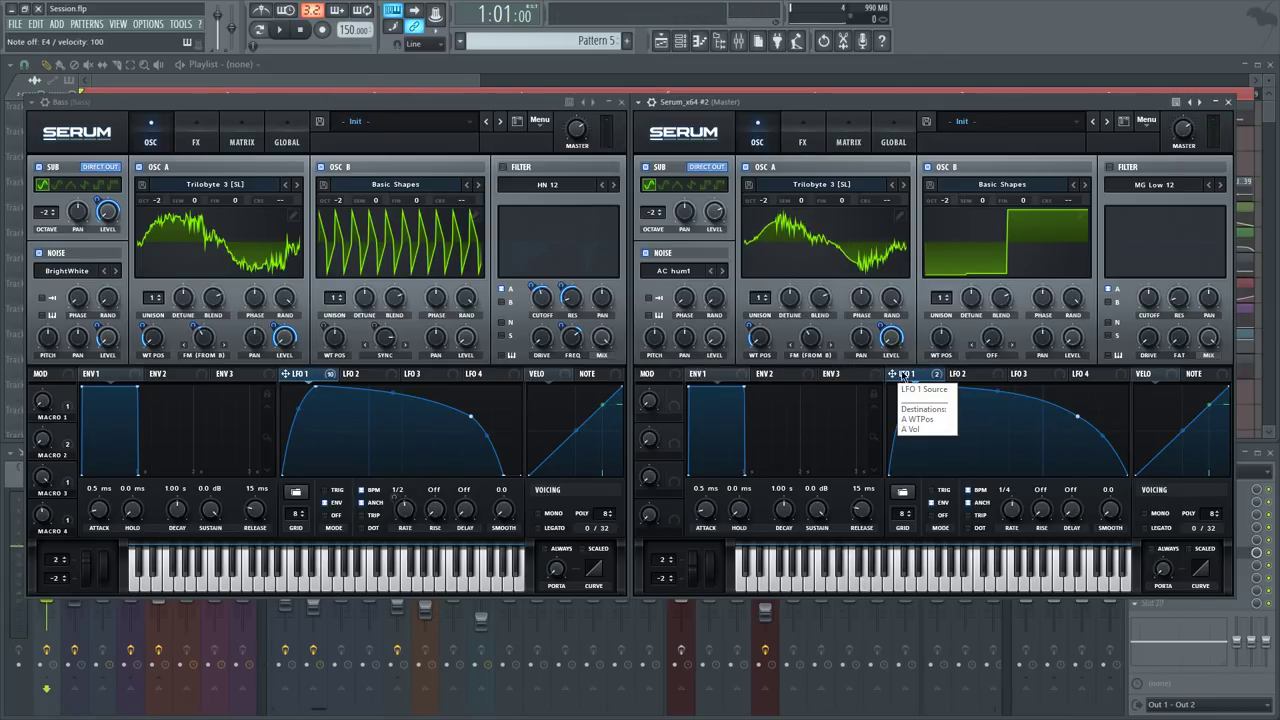
drag(903, 376, 801, 366)
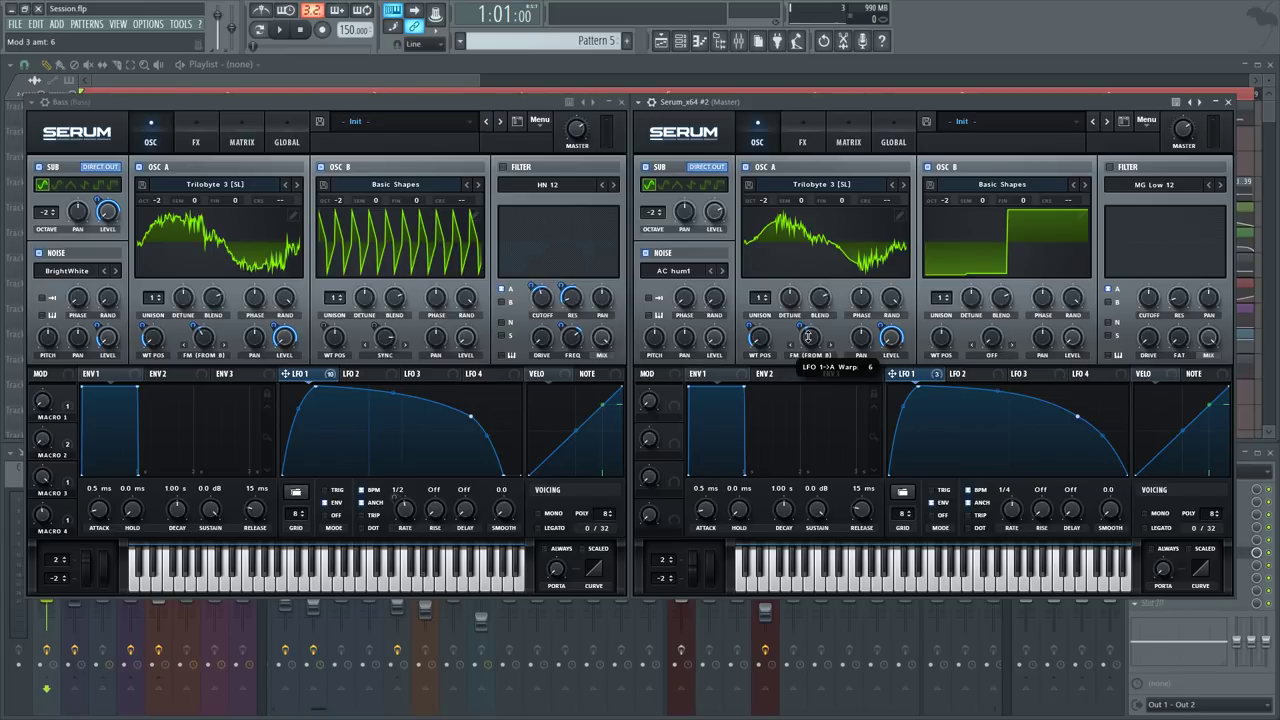
Audition the patch while bypassing and re-enabling LFO 1's modulation of oscillator A's warp
key(v)
key(m)
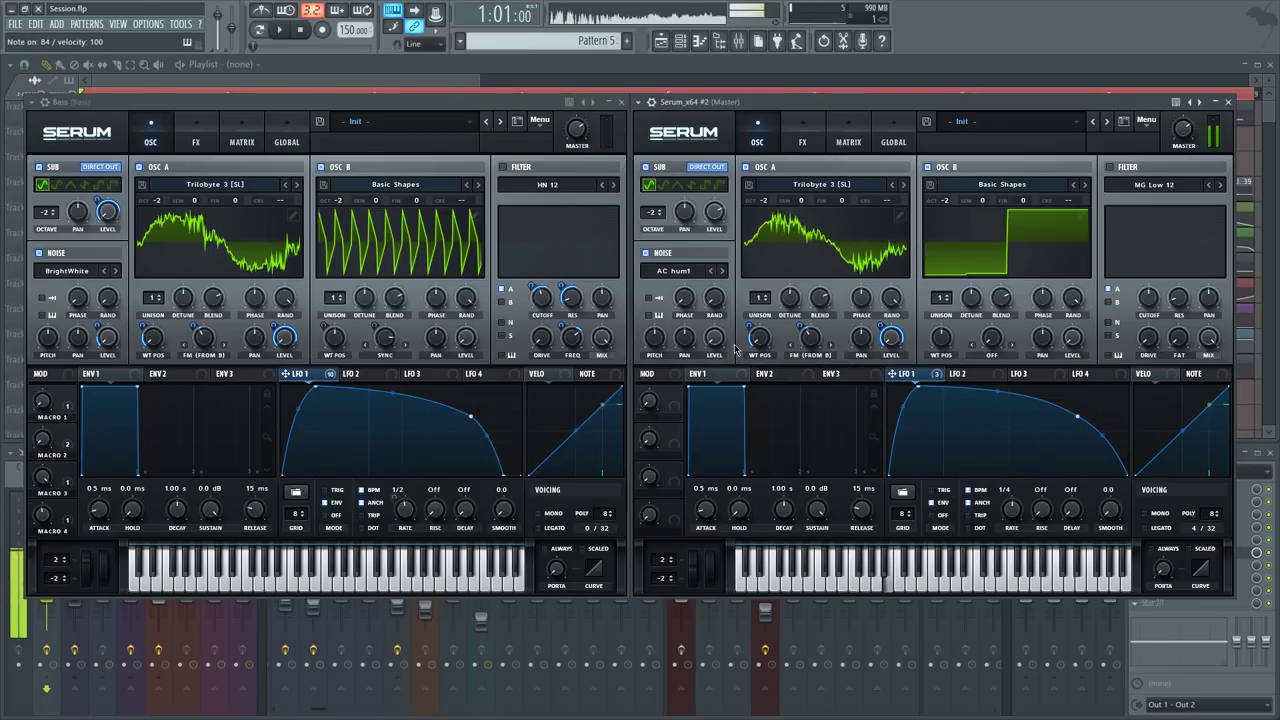
right_click(811, 338)
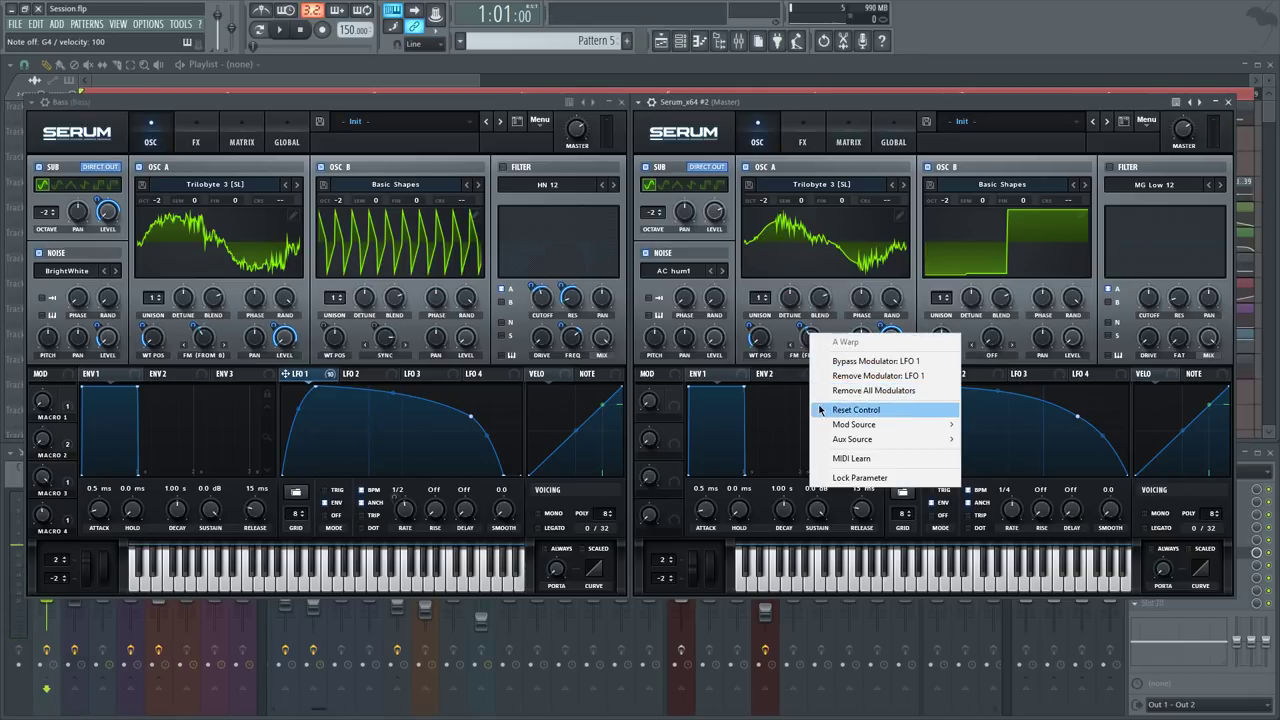
click(843, 362)
right_click(811, 338)
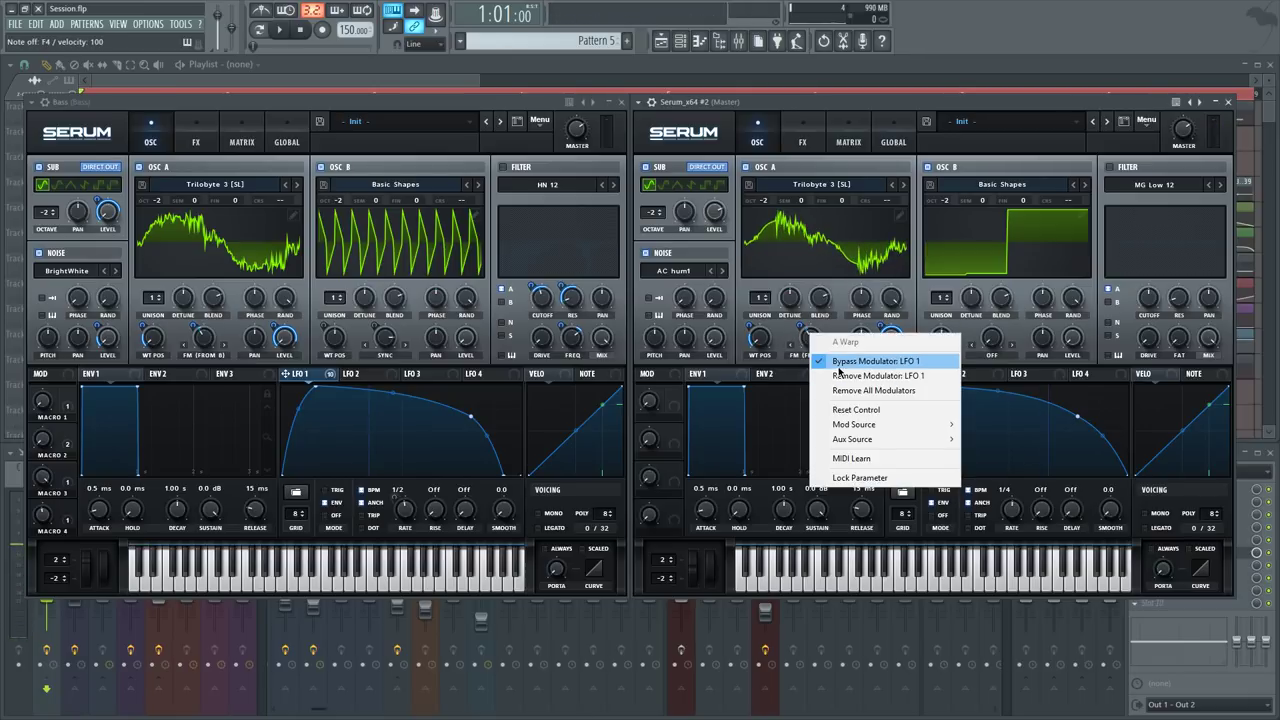
click(838, 363)
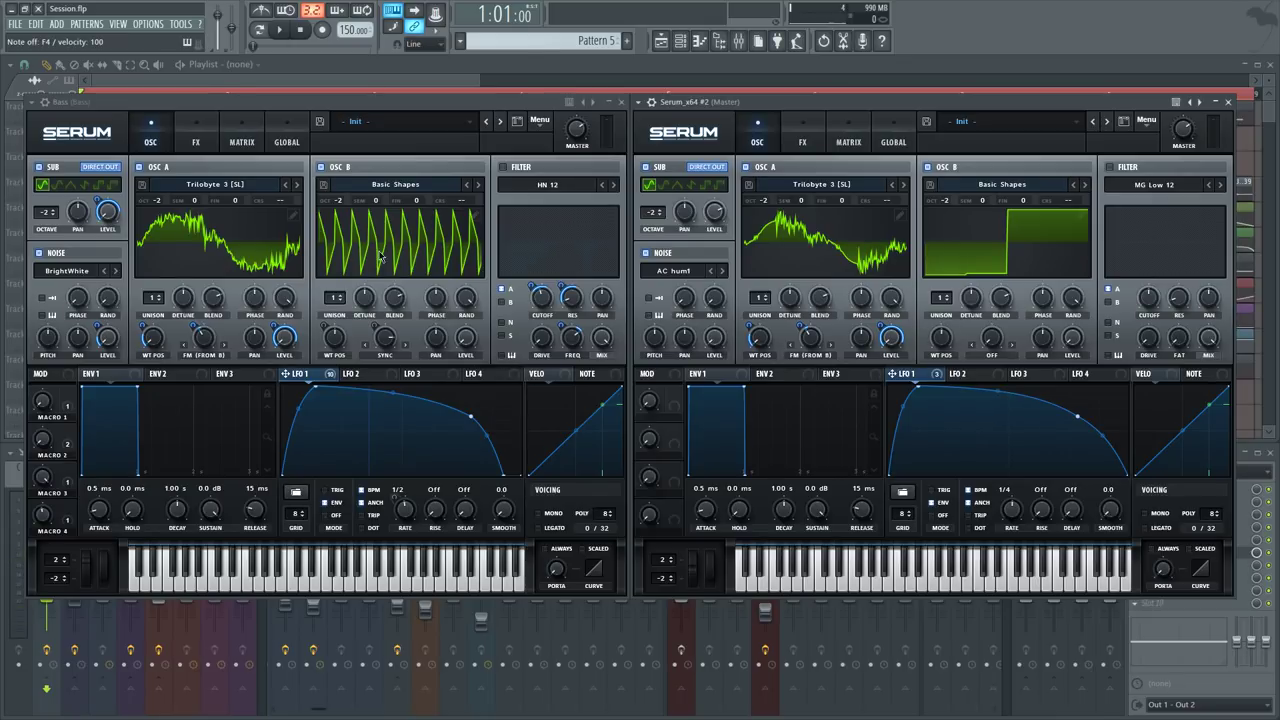
Set oscillator B's warp mode to Sync
click(1010, 352)
click(988, 357)
click(1003, 391)
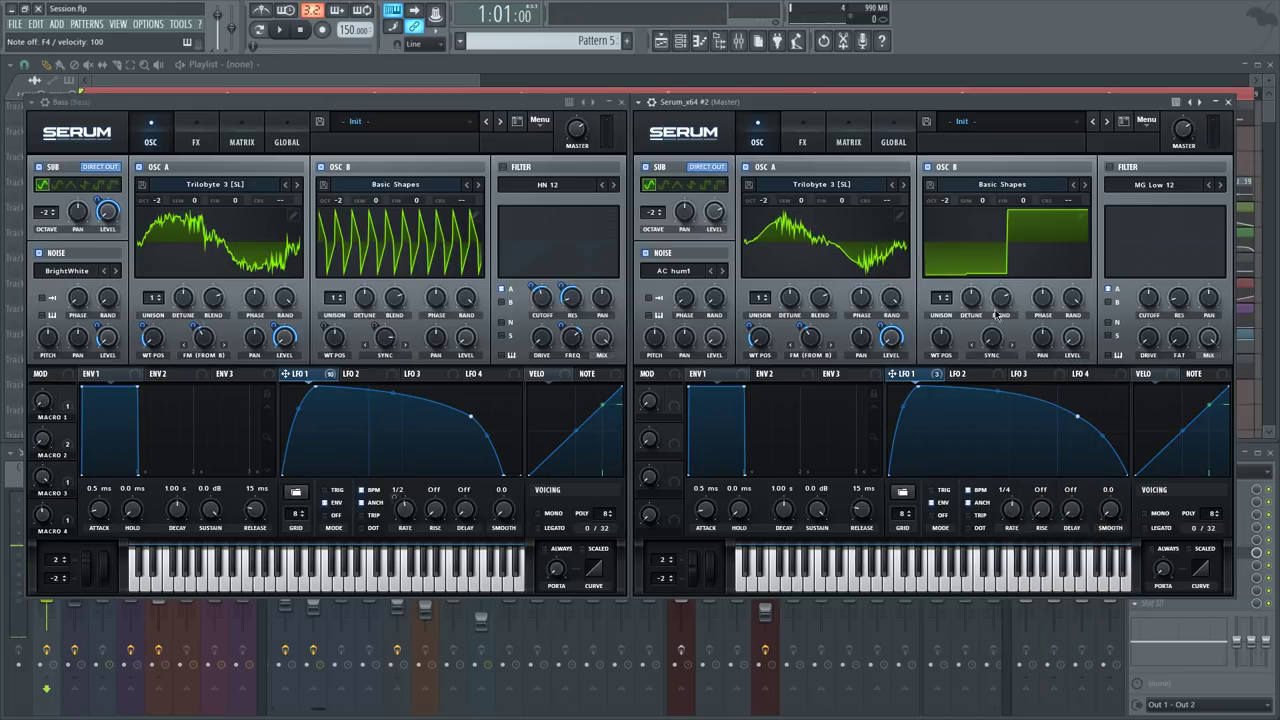
Set oscillator B's Sync warp amount in Serum_x64 #2 to 9.68%, checking it against the Bass patch
drag(990, 345, 1017, 253)
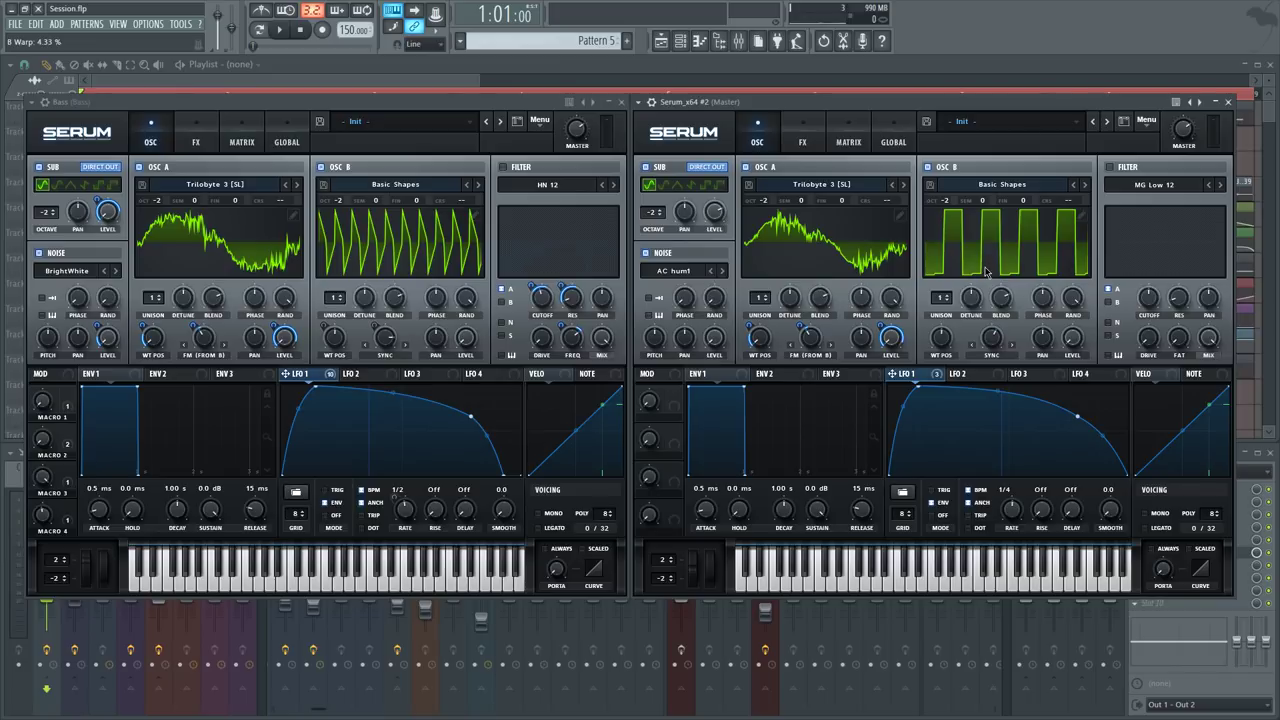
drag(998, 345, 998, 334)
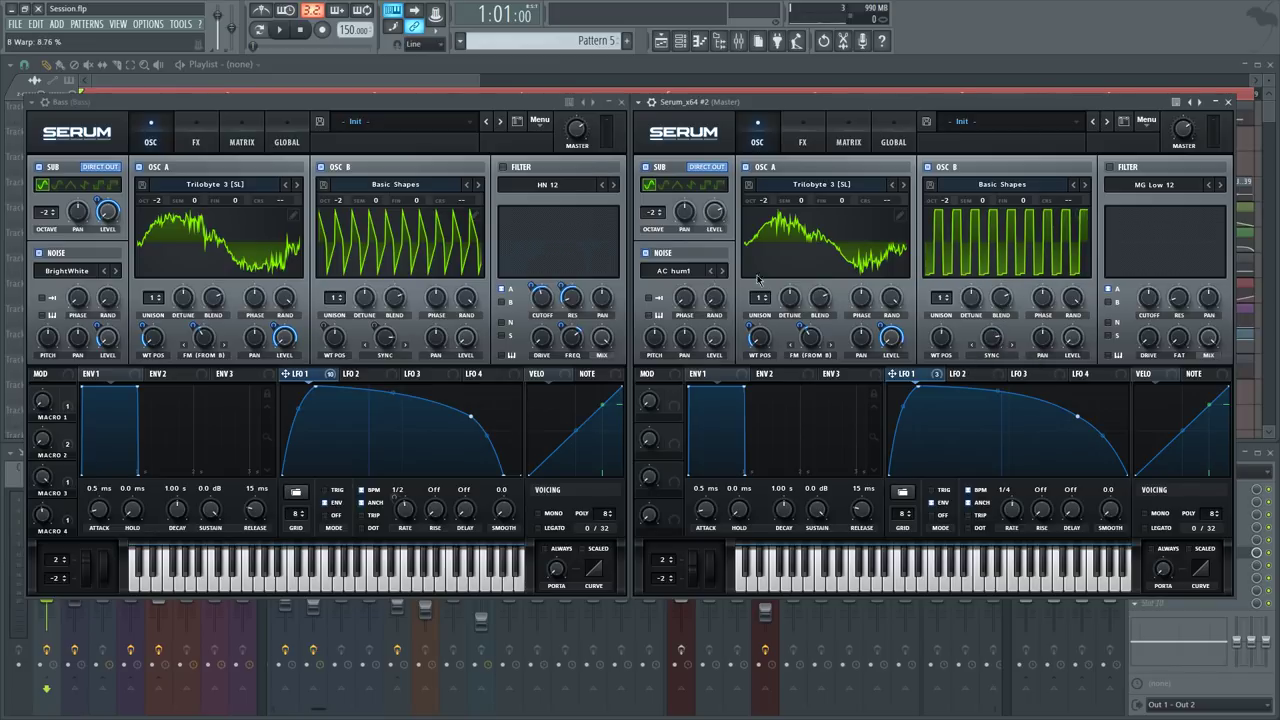
click(379, 338)
click(379, 337)
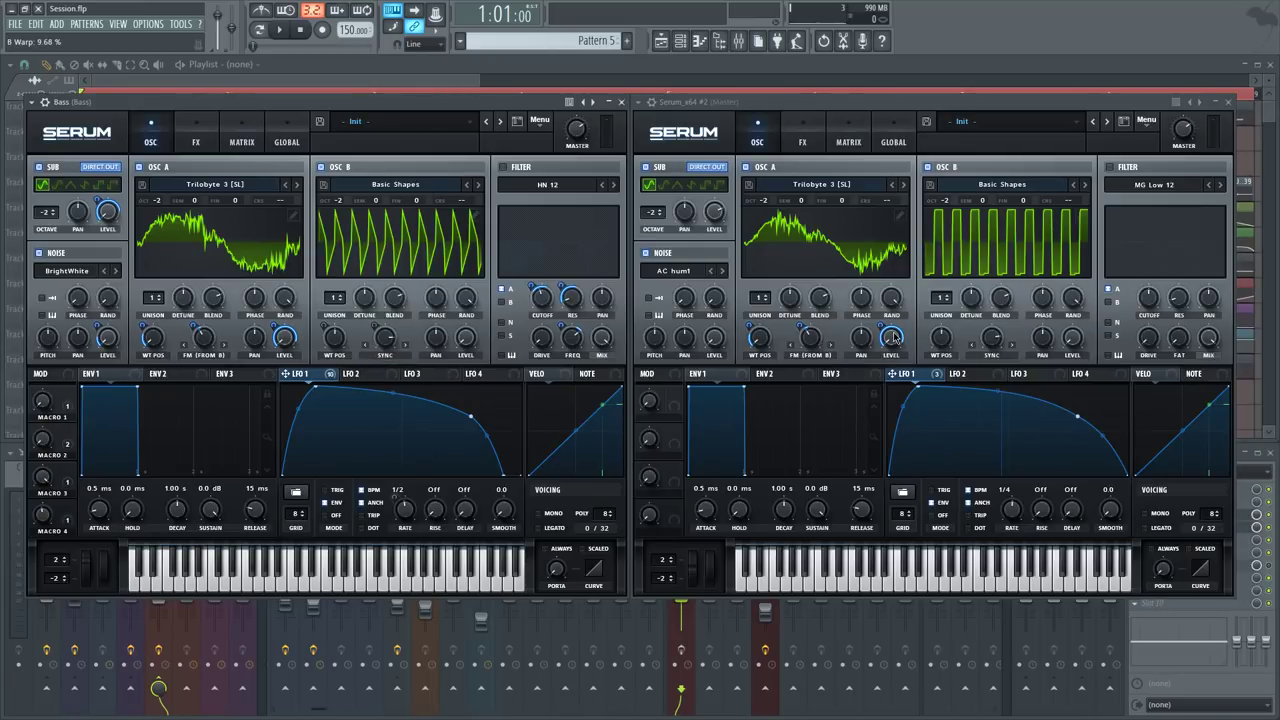
drag(999, 343, 1001, 340)
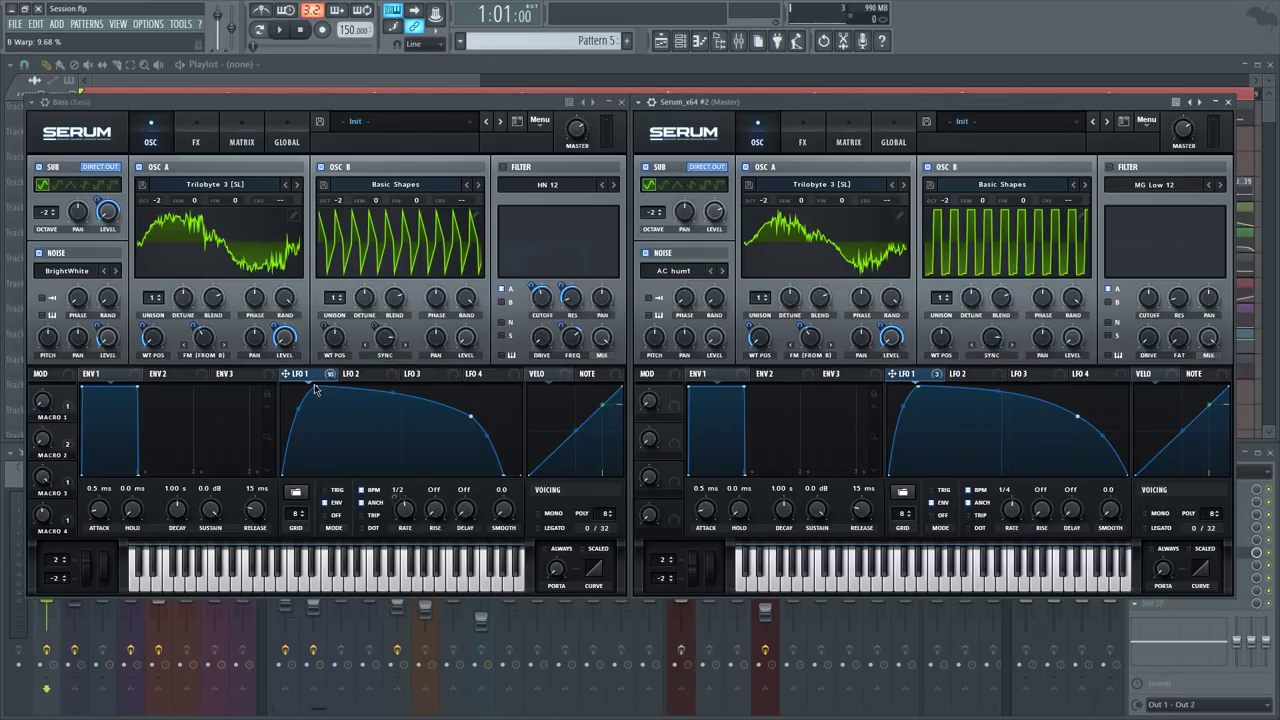
Audition Serum_x64 #2 while turning oscillator B off and back on
click(977, 101)
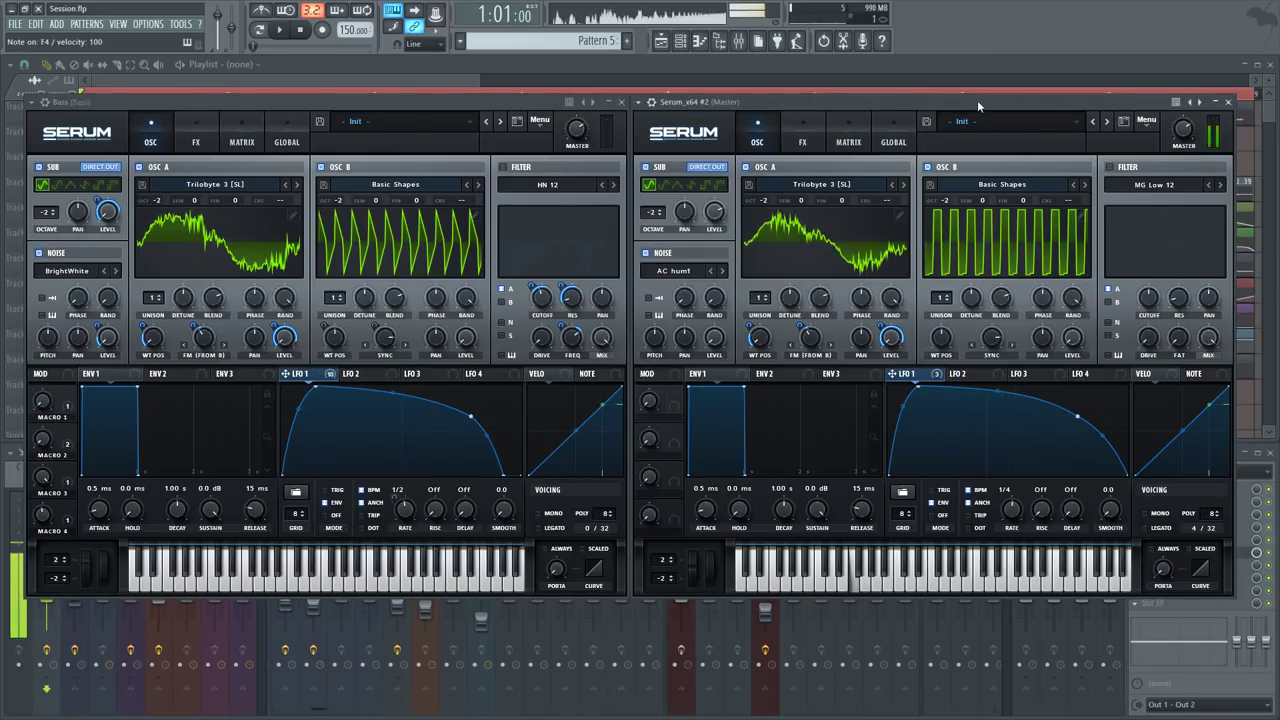
click(935, 166)
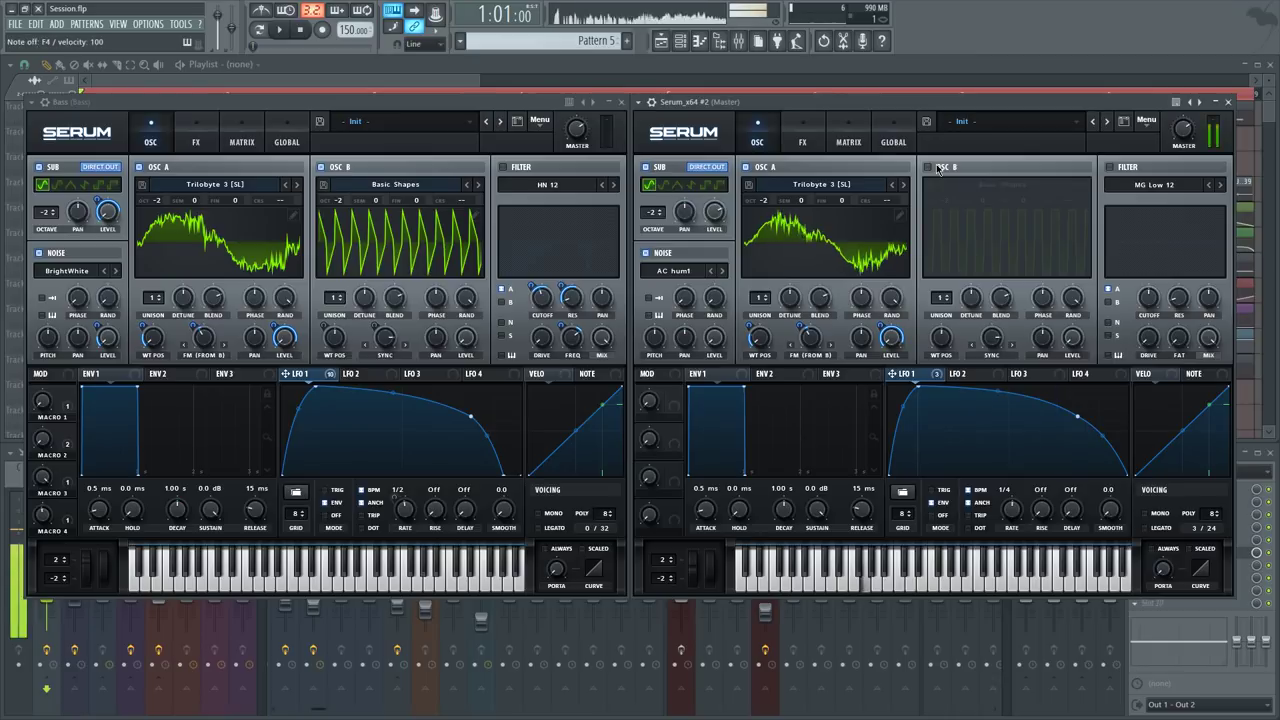
click(936, 167)
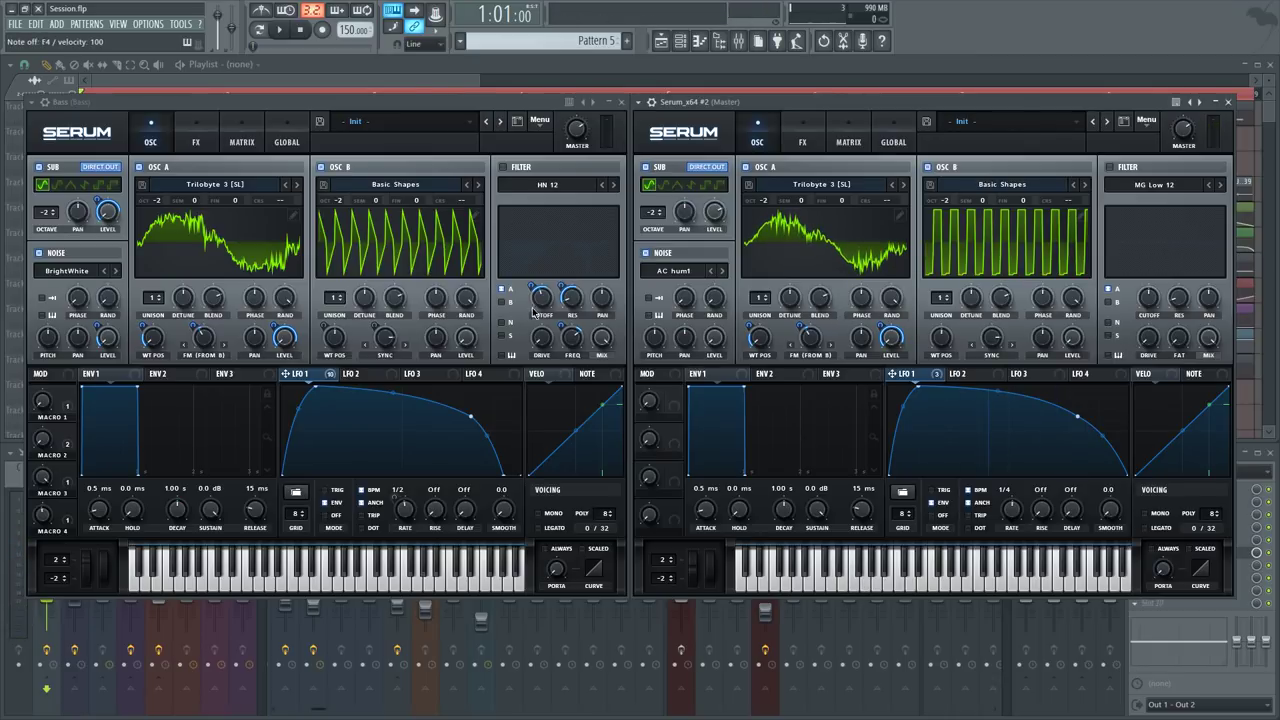
Assign Macro 3 to oscillator B's wavetable position at an amount of 100, and raise the macro until the waveform matches the Bass patch
click(383, 232)
click(383, 232)
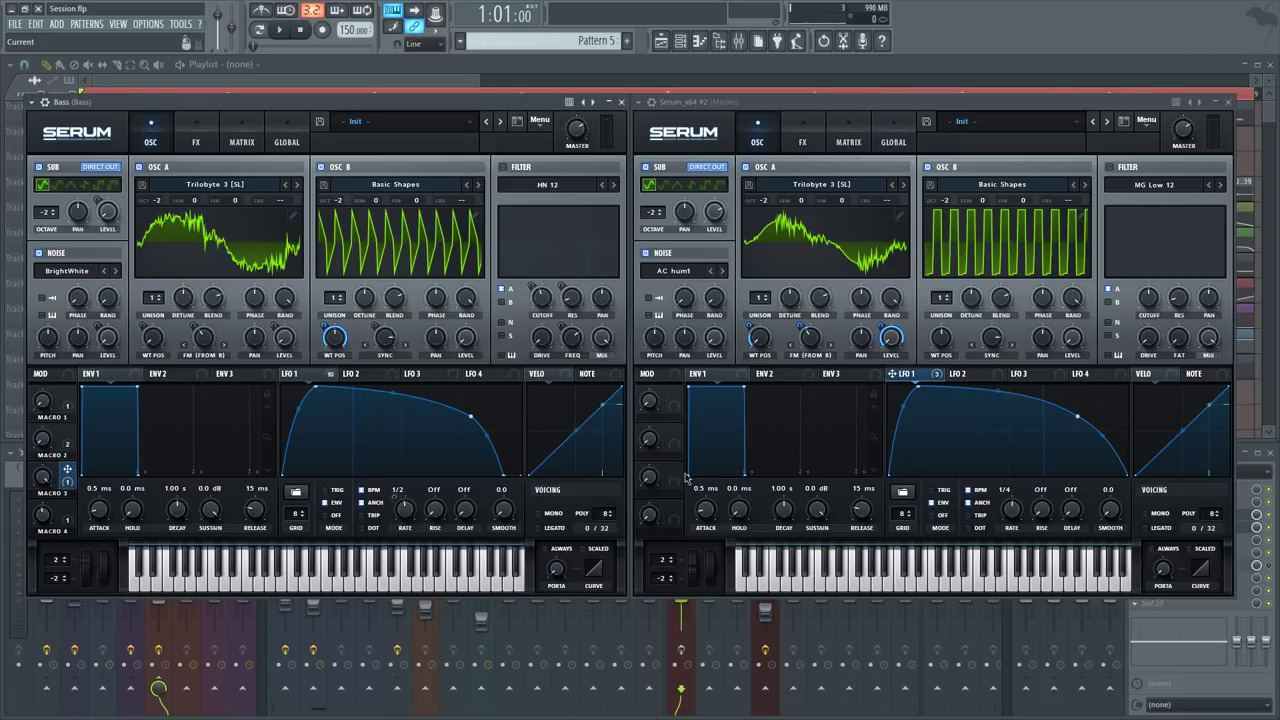
drag(674, 469, 945, 340)
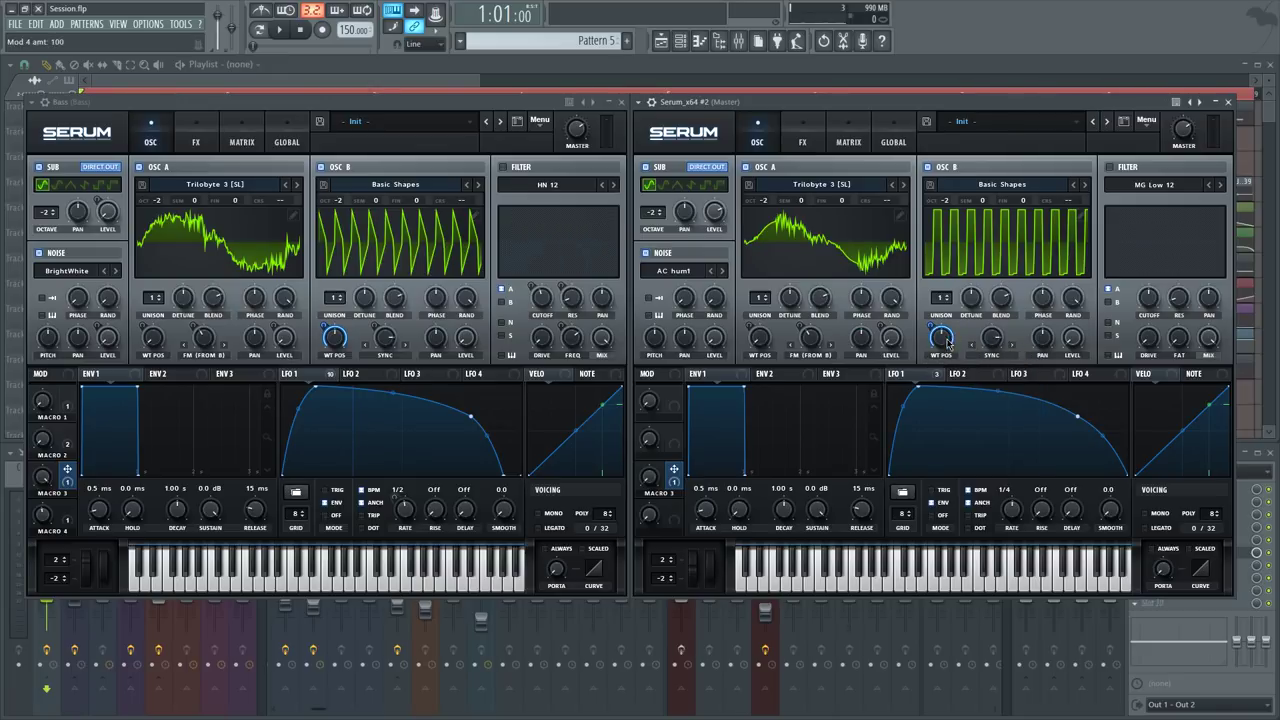
drag(648, 480, 699, 374)
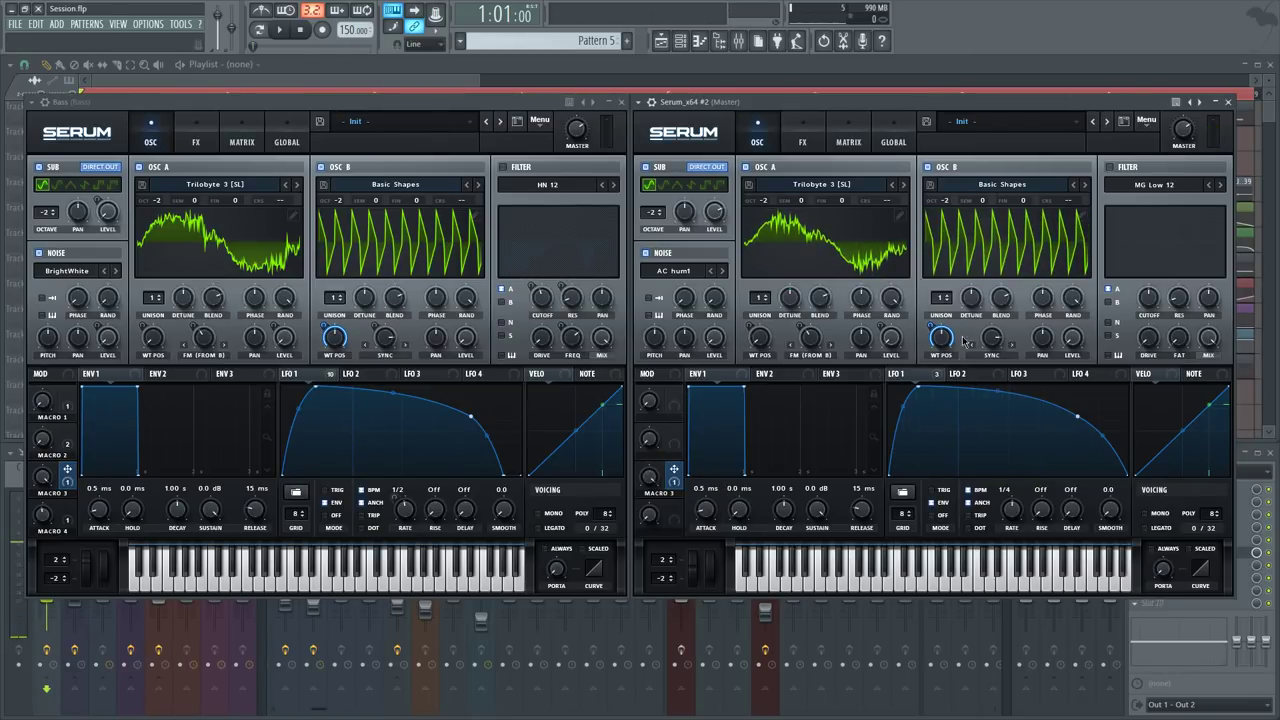
Play several notes to audition oscillator B's new wavetable position
key(v)
key(x)
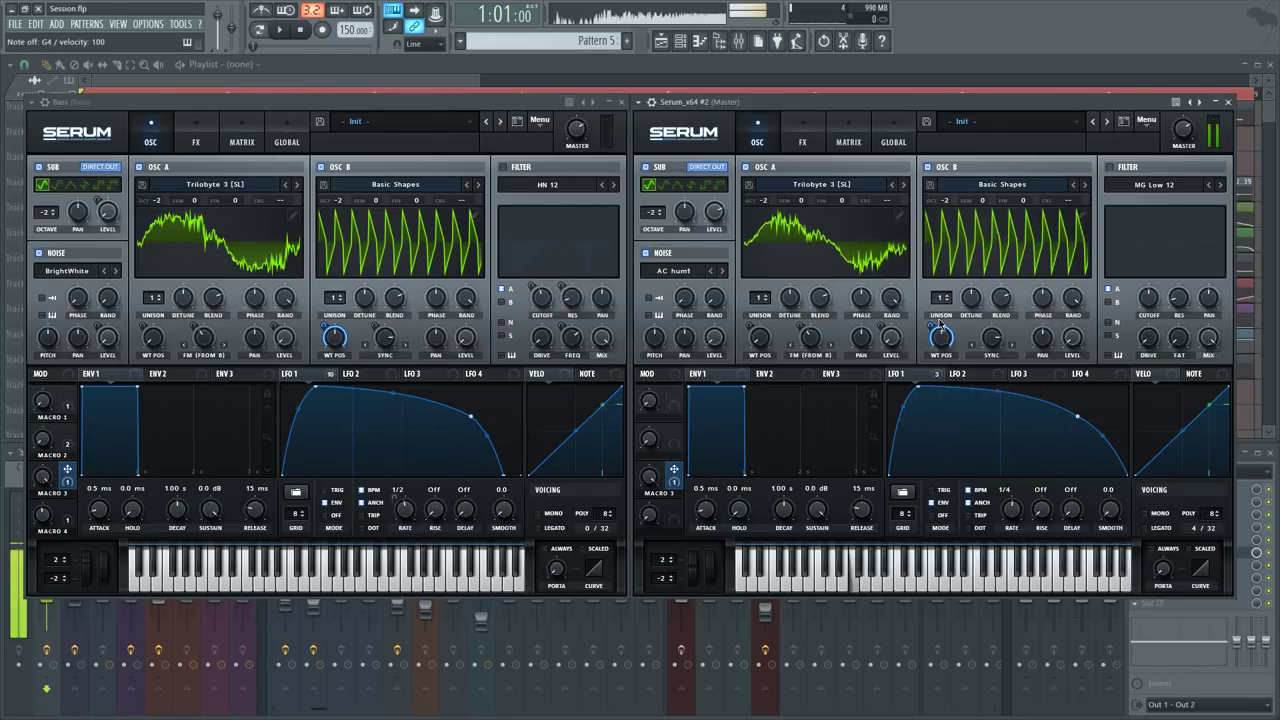
key(v)
key(c)
key(v)
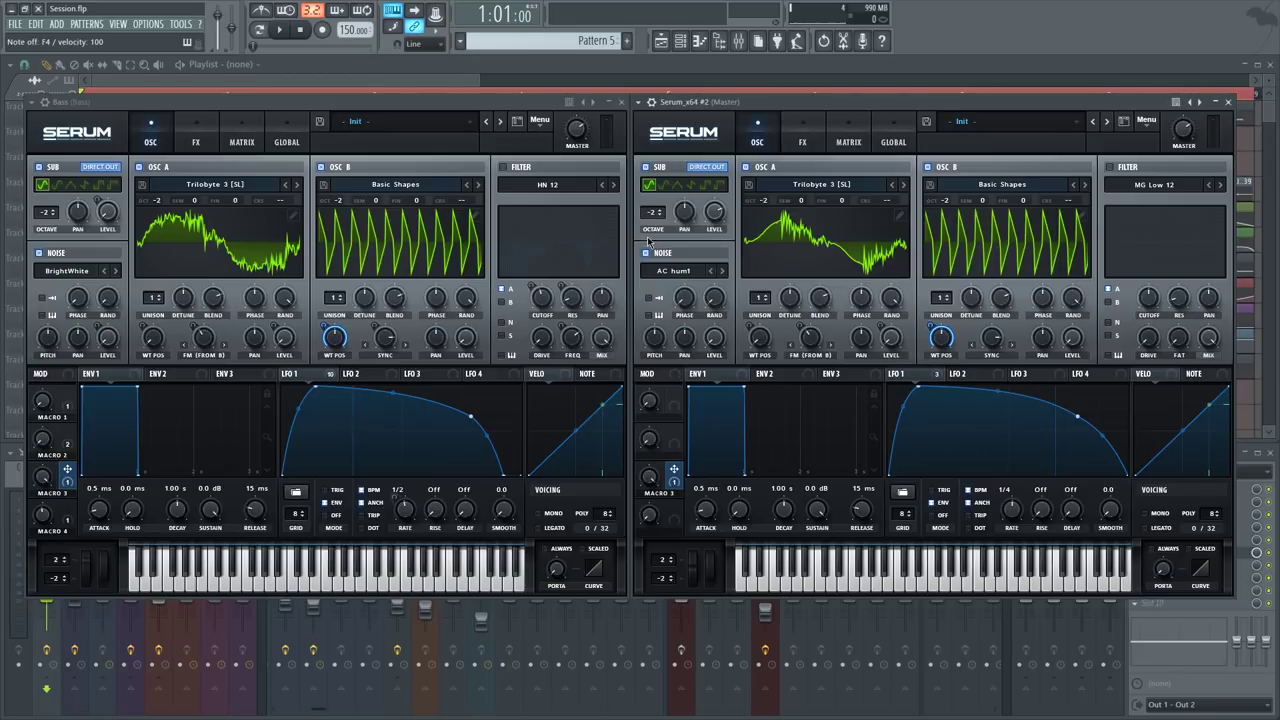
Assign LFO 1 to the sub oscillator's level and load the Analog noise BrightWhite in Serum_x64 #2
drag(720, 210, 672, 454)
drag(918, 376, 711, 219)
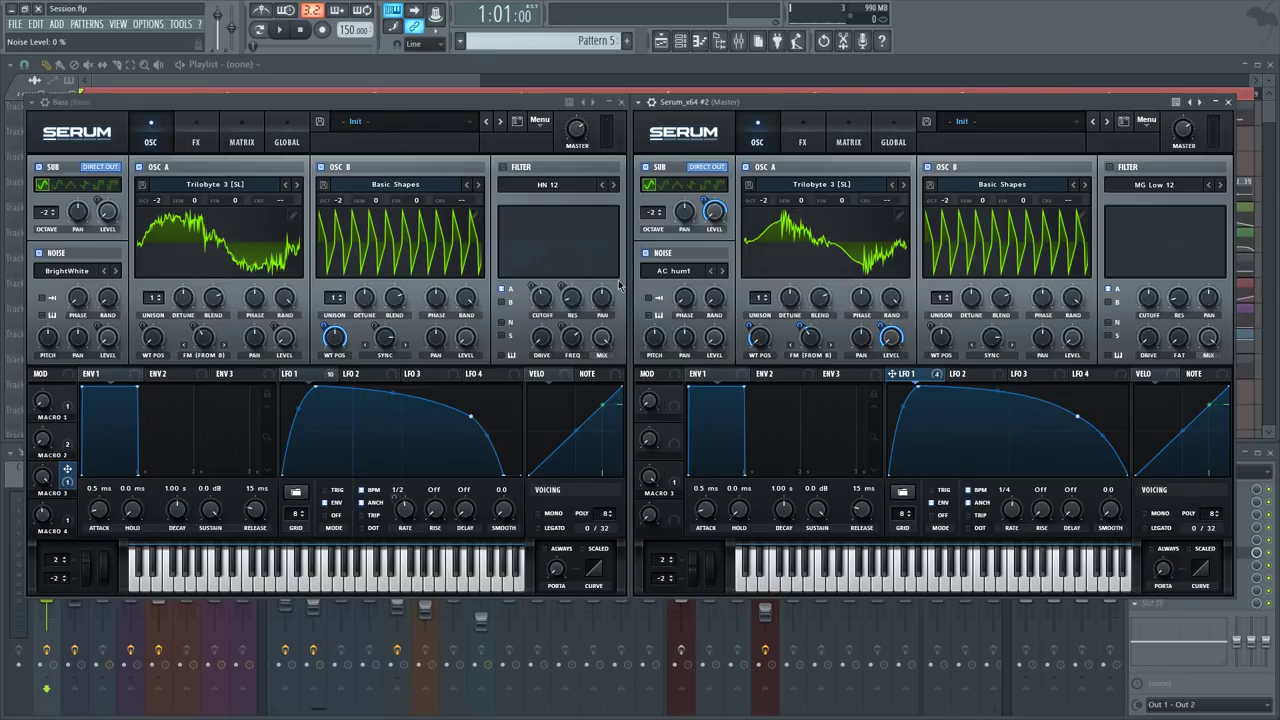
click(680, 271)
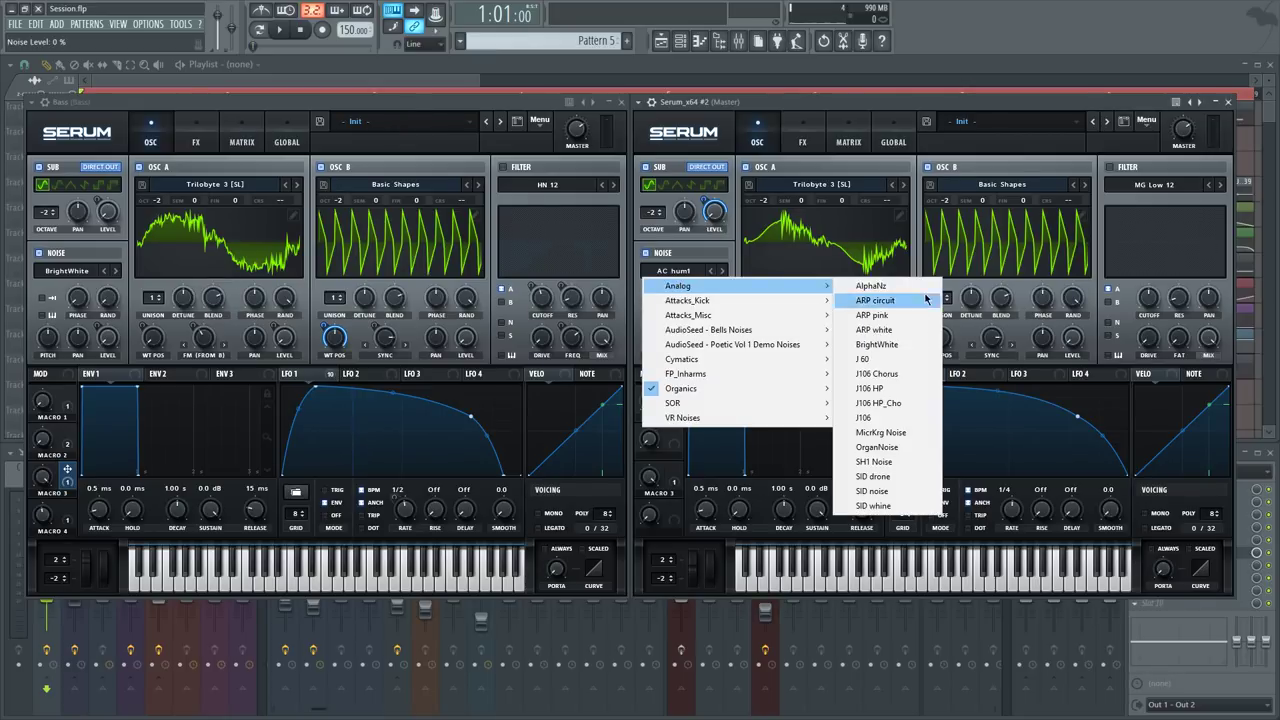
click(878, 344)
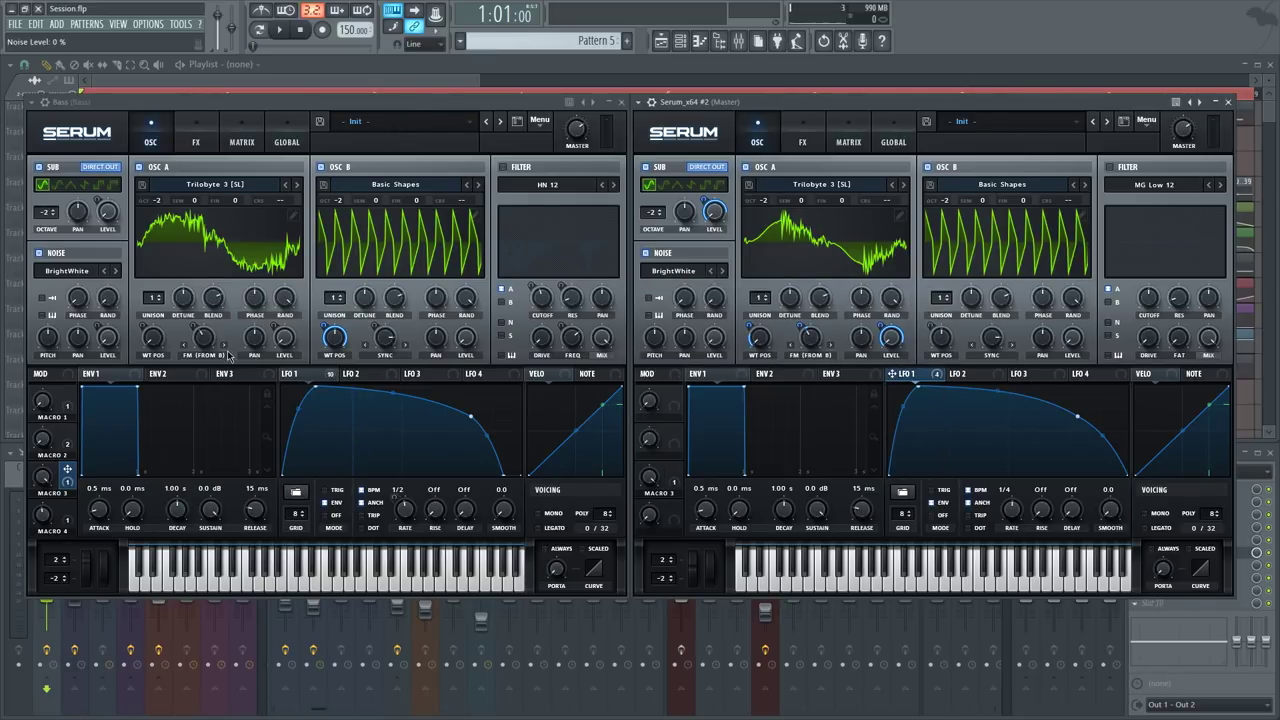
Assign LFO 1 to the noise level, audition the patch, and compare it with playback of the original bass
click(306, 375)
drag(917, 380, 695, 362)
key(v)
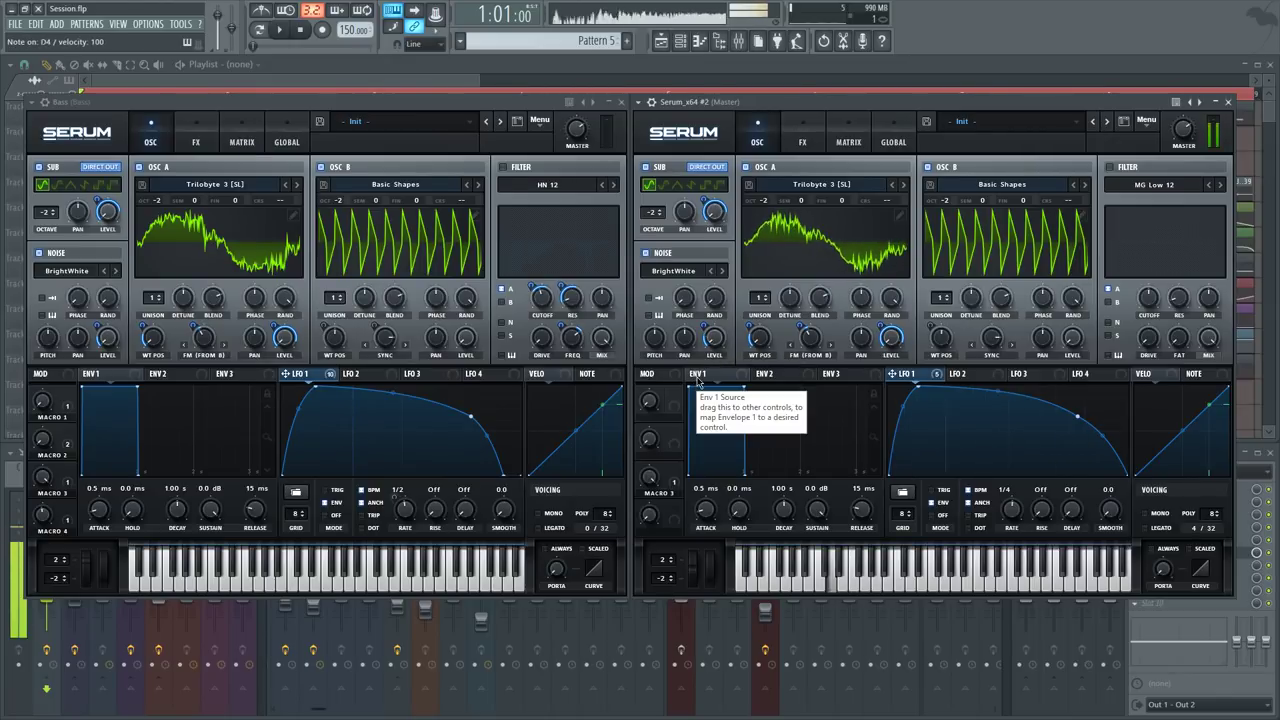
key(v)
key(space)
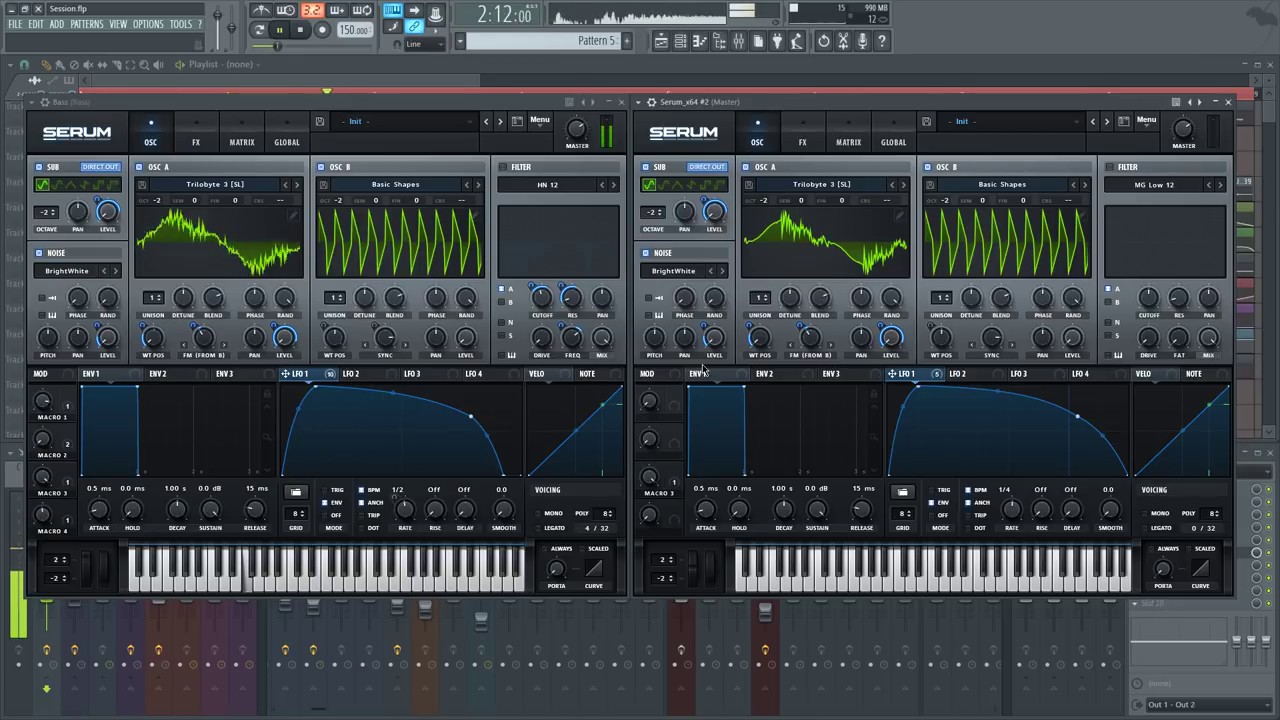
key(space)
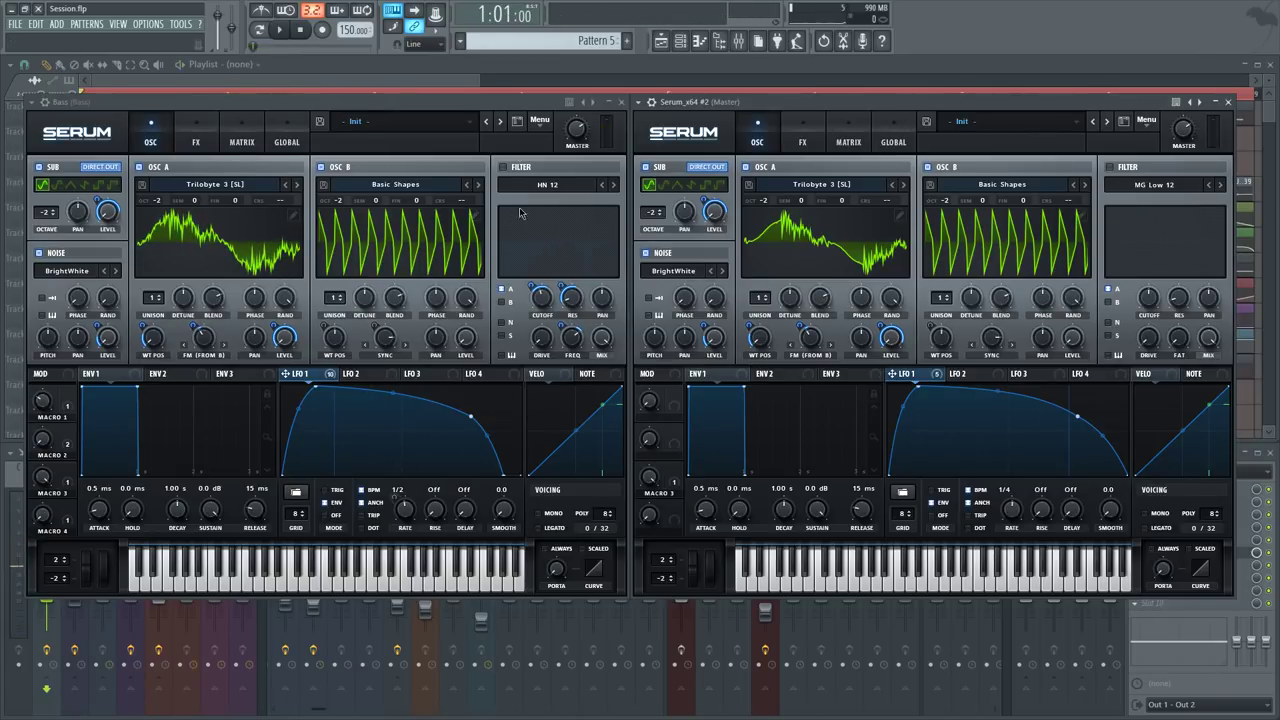
Enable the filter in both Serum instances, auditioning the Bass patch with its filter bypassed and re-enabled
click(68, 395)
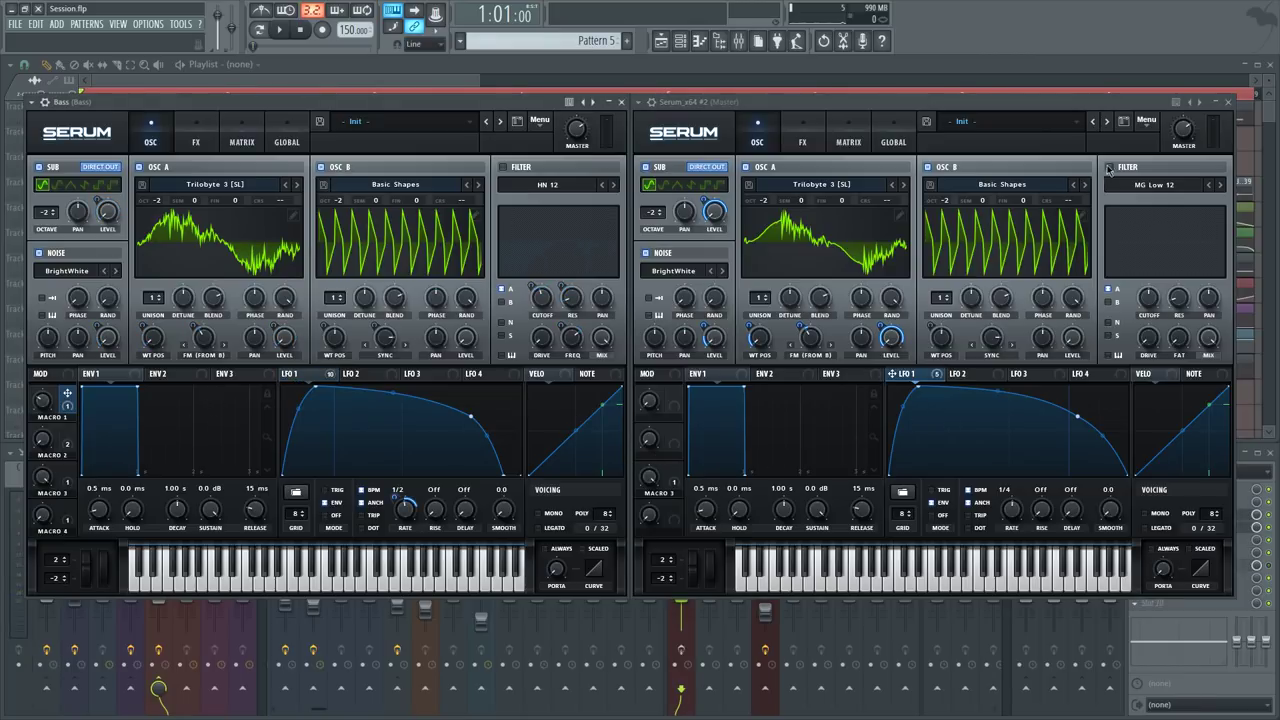
click(1108, 167)
click(501, 167)
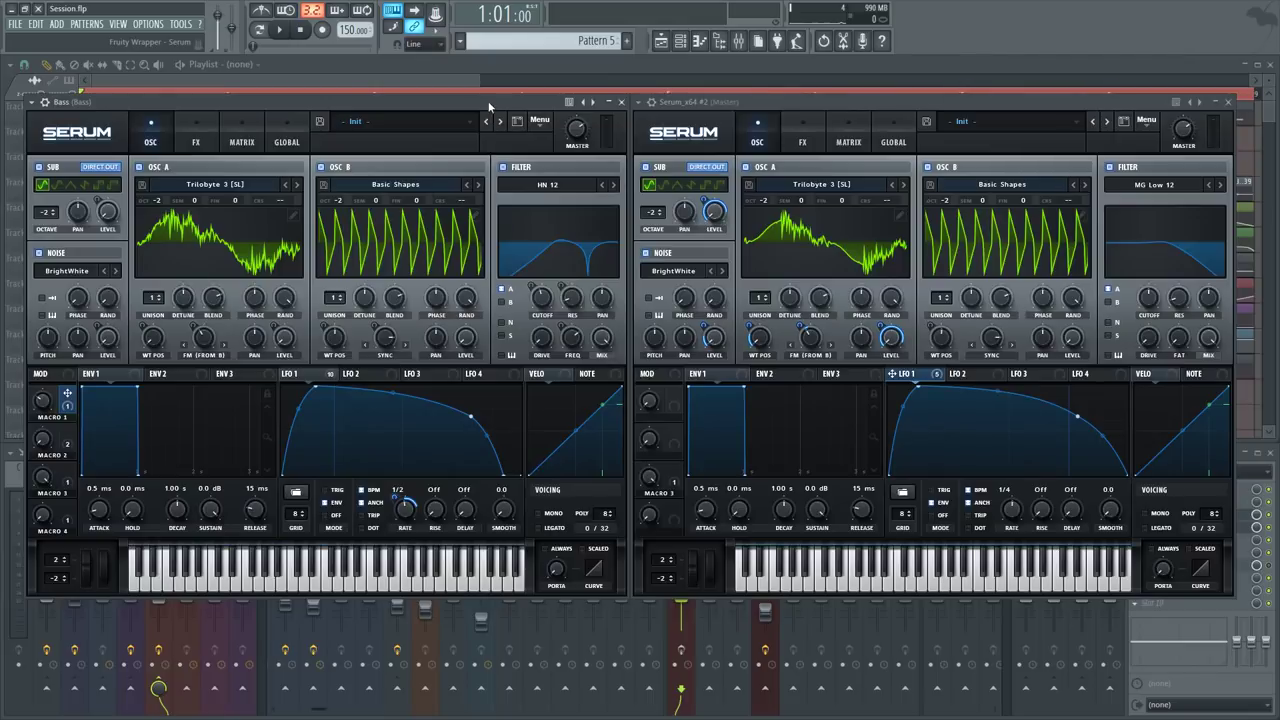
click(502, 168)
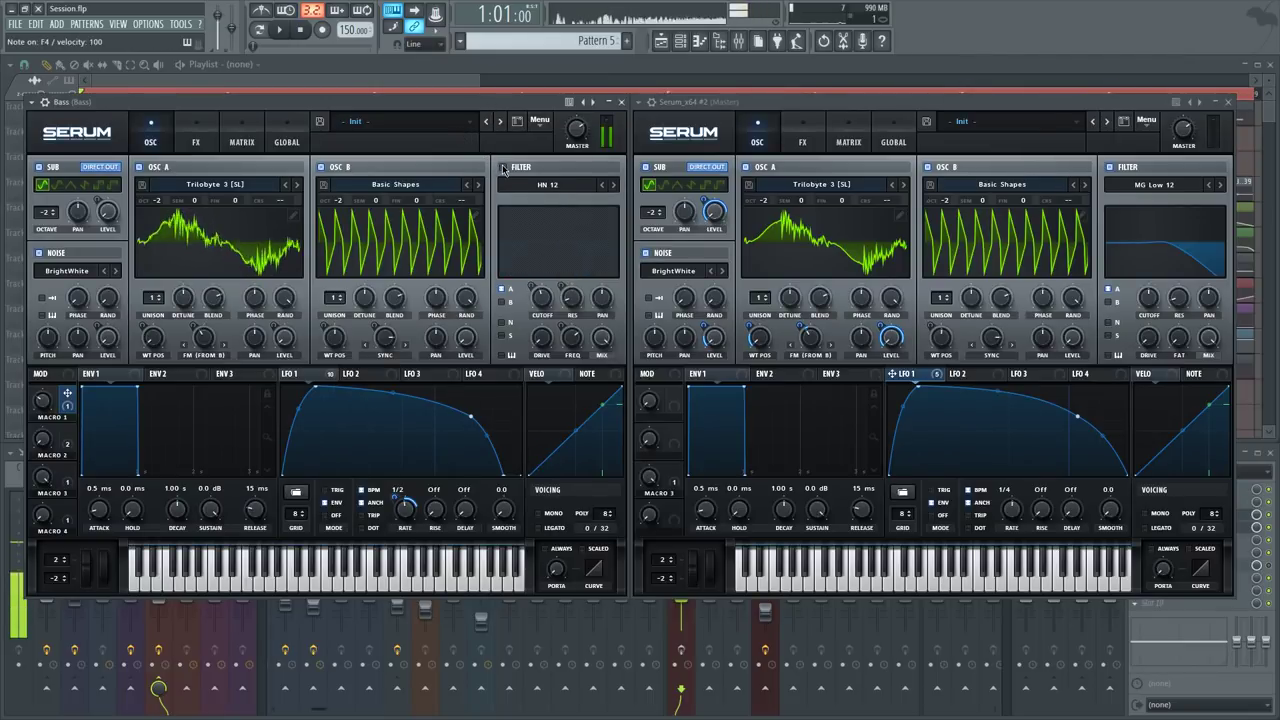
click(502, 167)
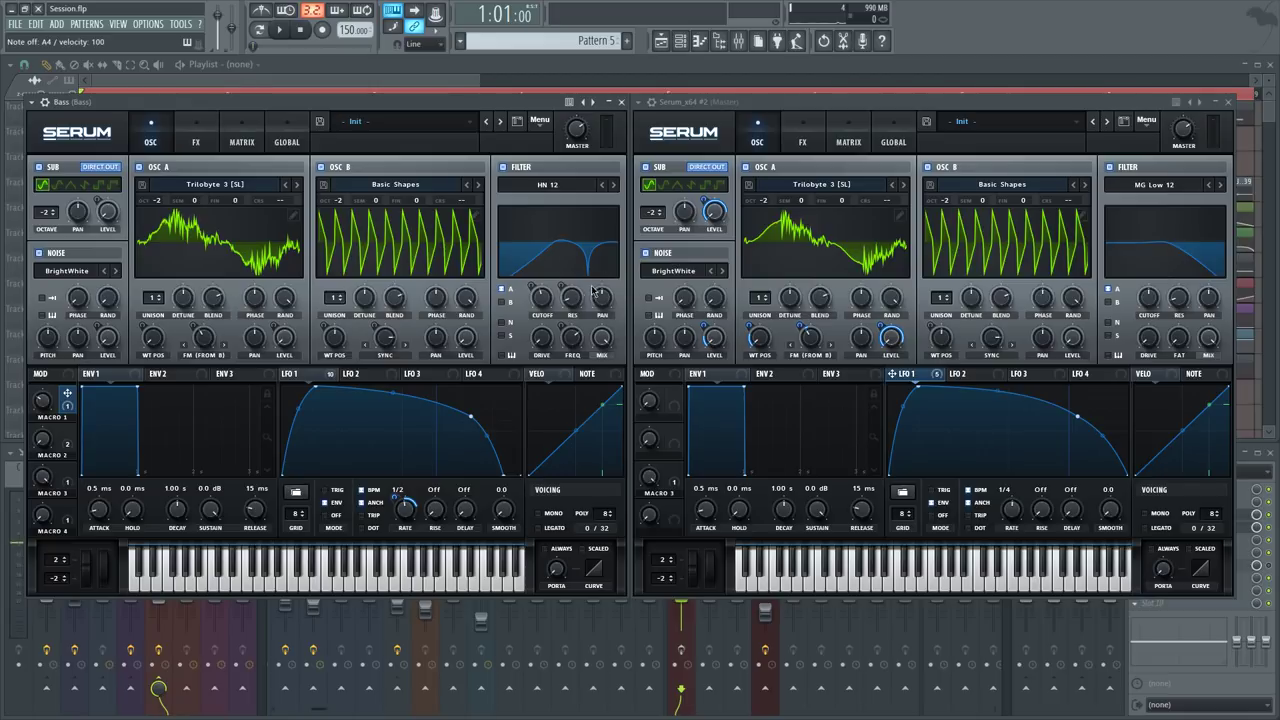
Set the filter type in Serum_x64 #2 to the Multi filter HN 12 with a cutoff of about 198 Hz
click(1175, 187)
mouse_move(1135, 217)
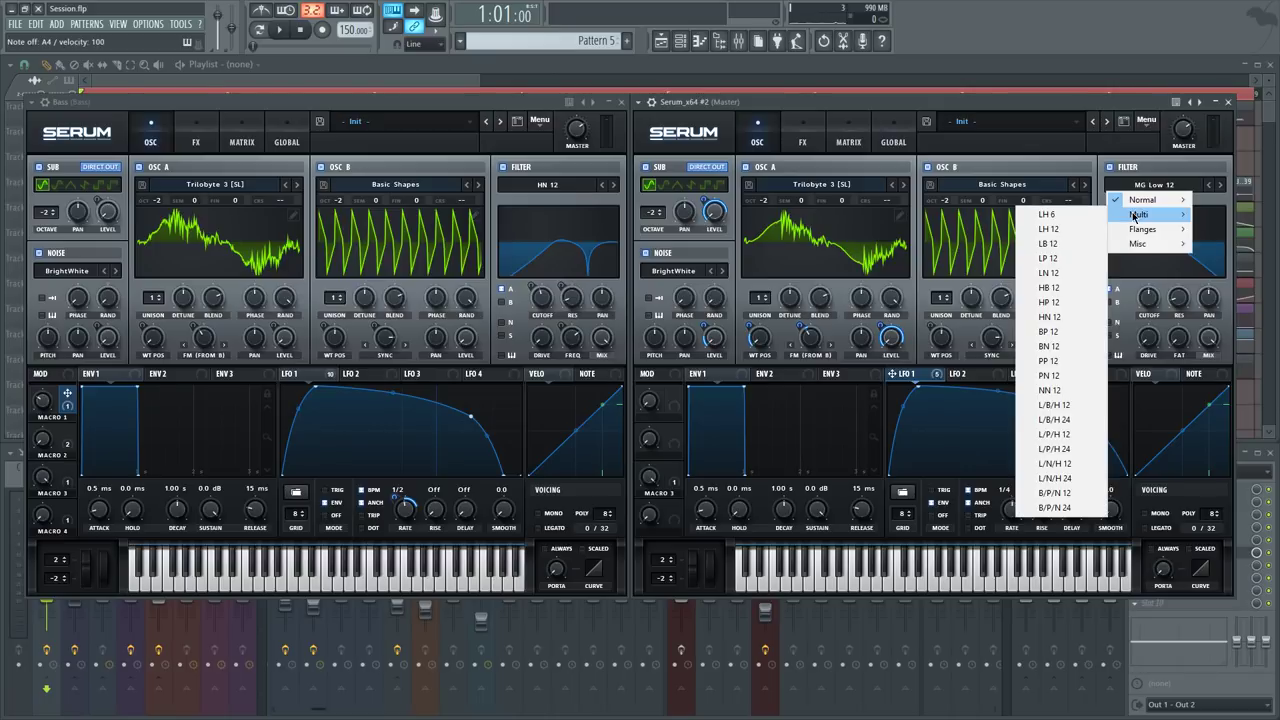
click(1095, 317)
click(542, 307)
click(1153, 314)
scroll(1153, 316, down, 3)
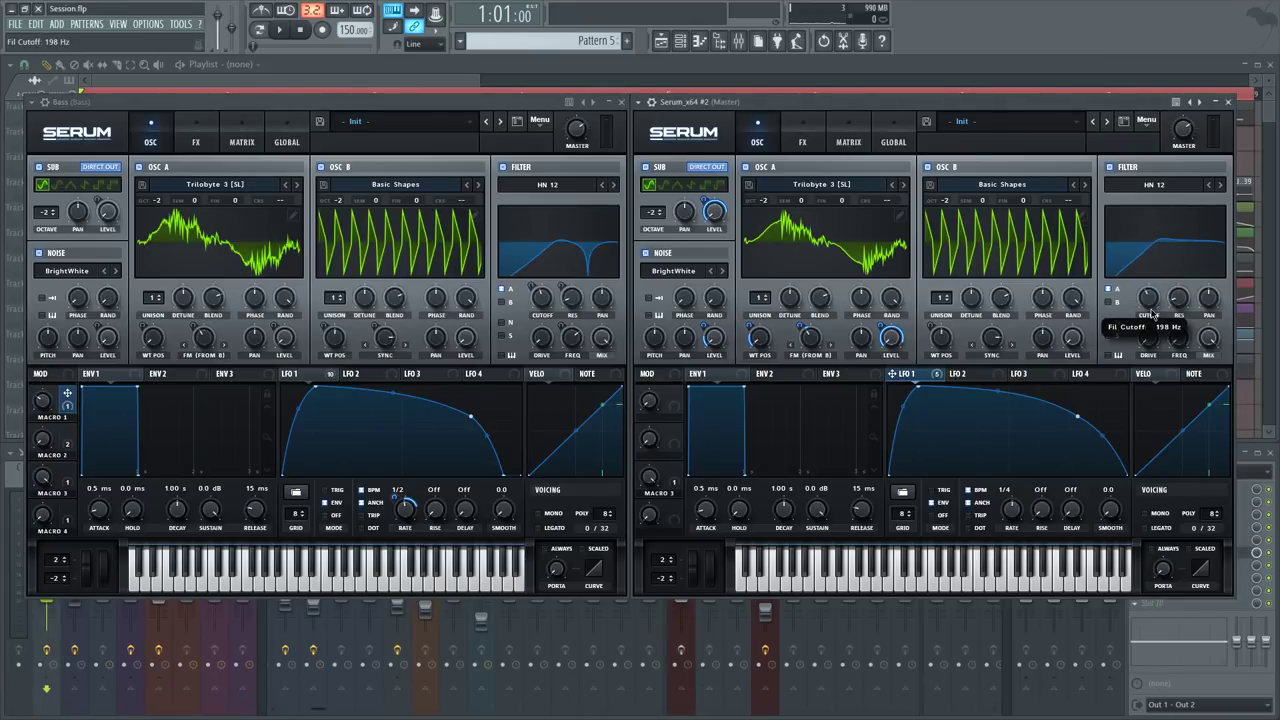
scroll(1153, 316, up, 2)
Assign LFO 1 to the filter cutoff at an amount of about 30, matching the Bass patch, and audition it
click(330, 376)
drag(926, 372, 1147, 300)
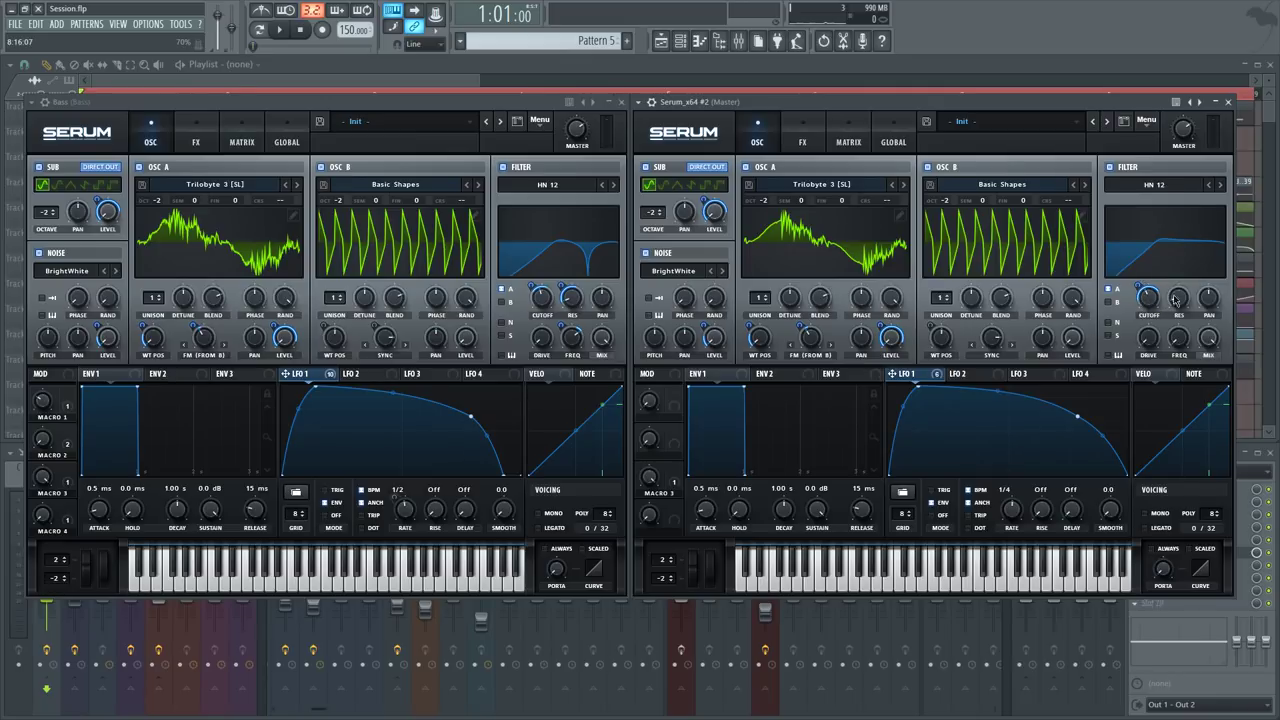
click(537, 285)
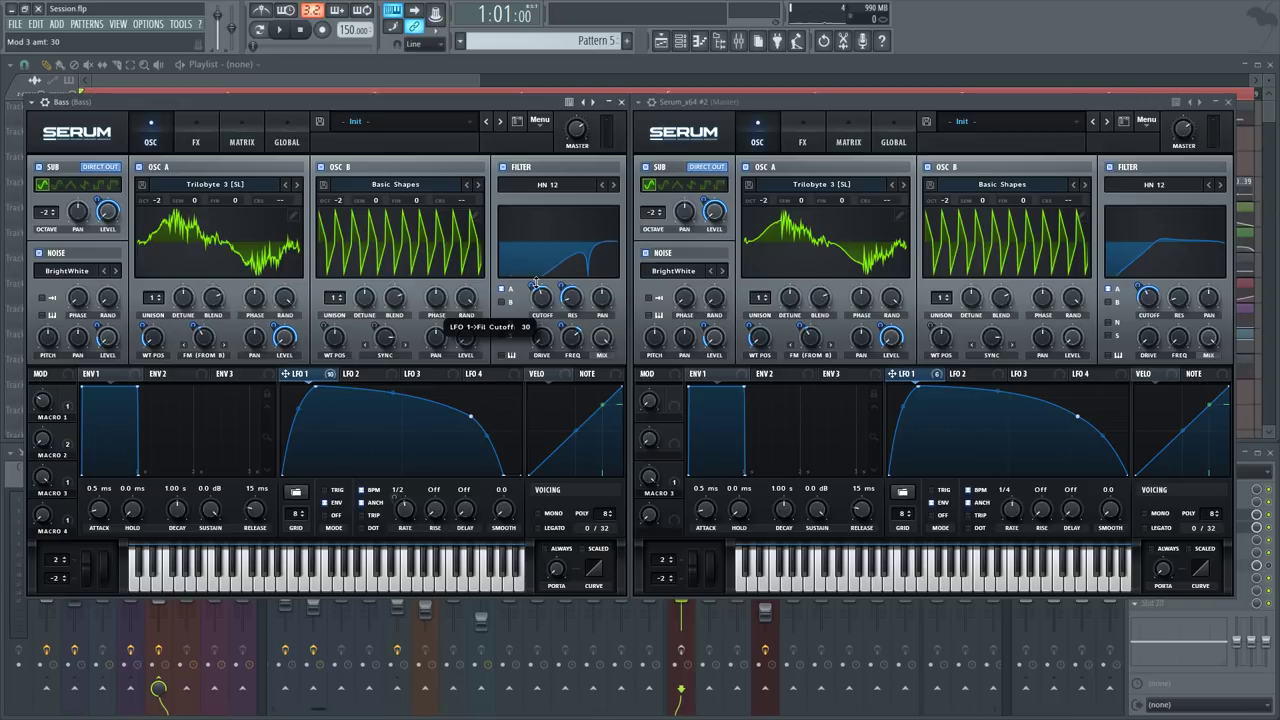
click(1139, 287)
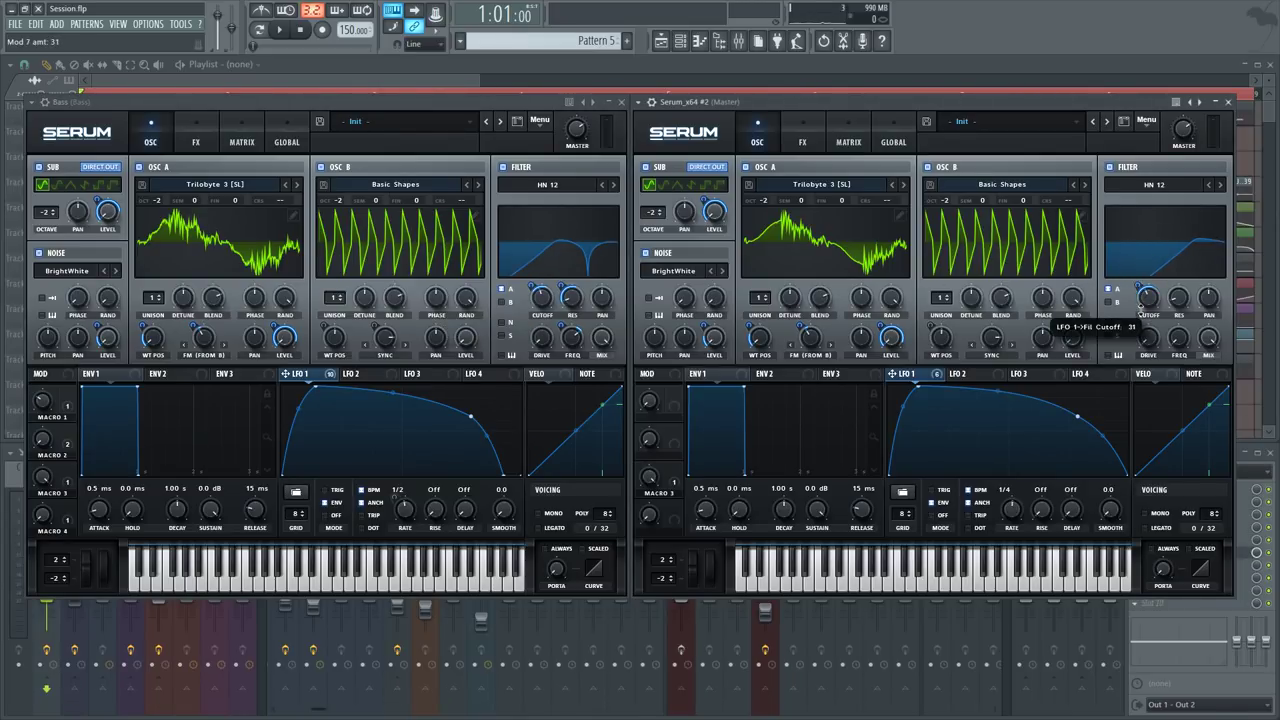
drag(1142, 312, 1142, 311)
key(v)
key(v)
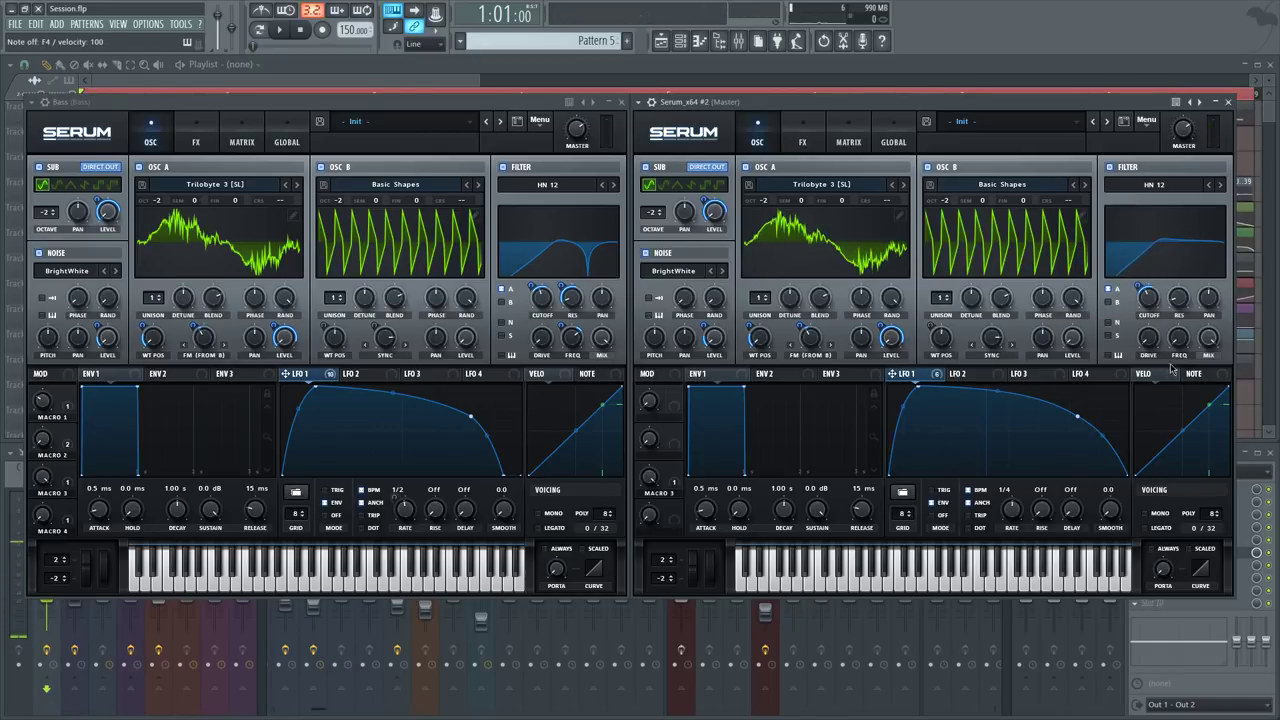
Assign LFO 1 to the filter resonance at an amount of about 49, and audition it with the filter bypassed and re-enabled
drag(911, 383, 1166, 308)
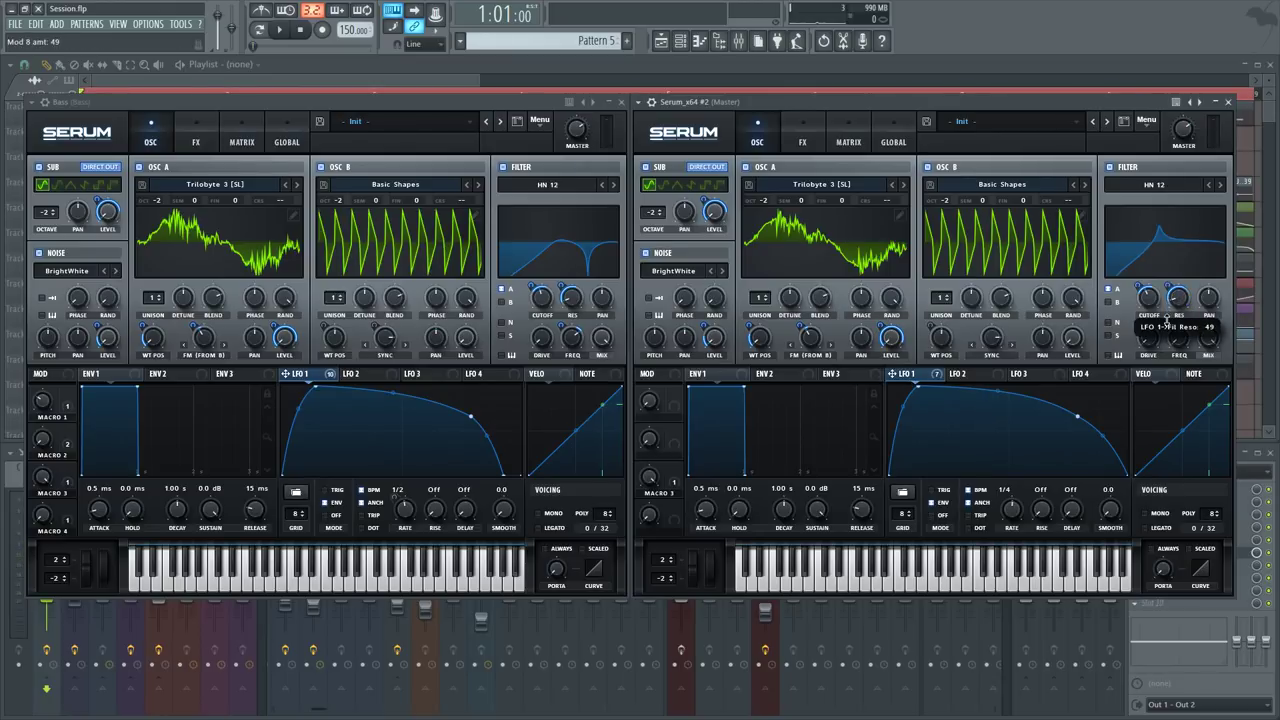
key(v)
key(v)
key(v)
key(v)
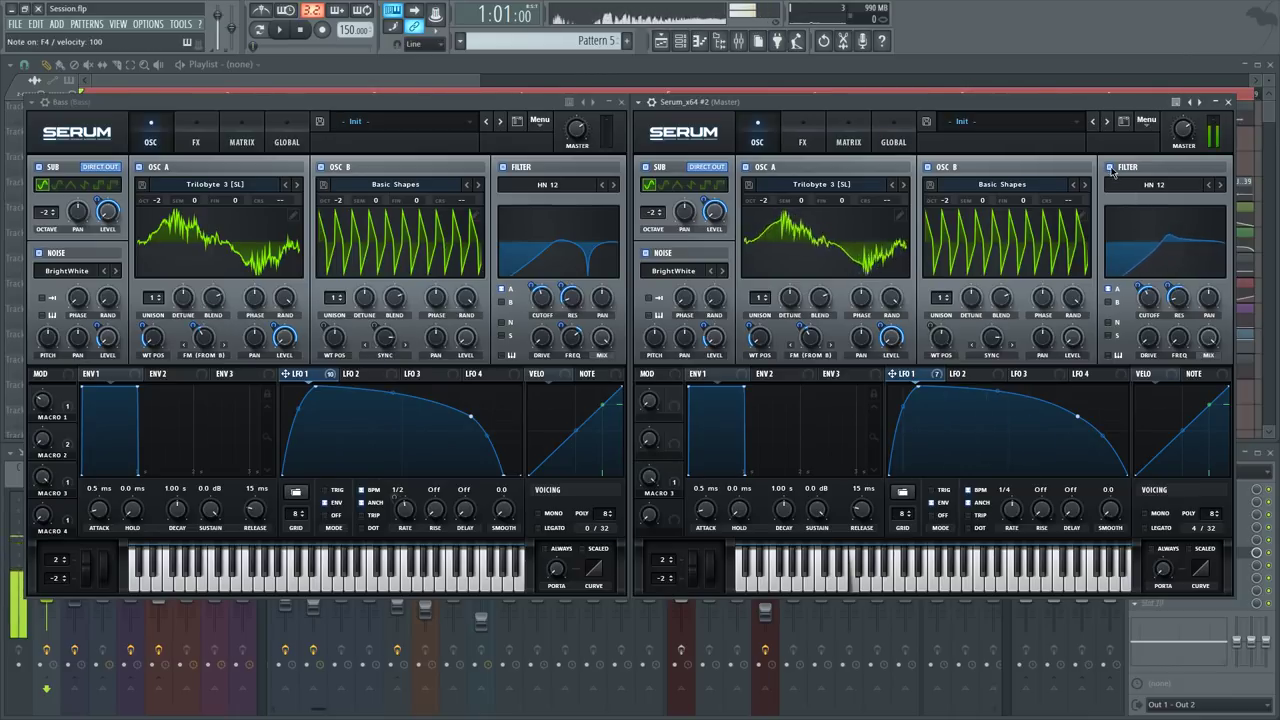
click(1110, 168)
click(1110, 168)
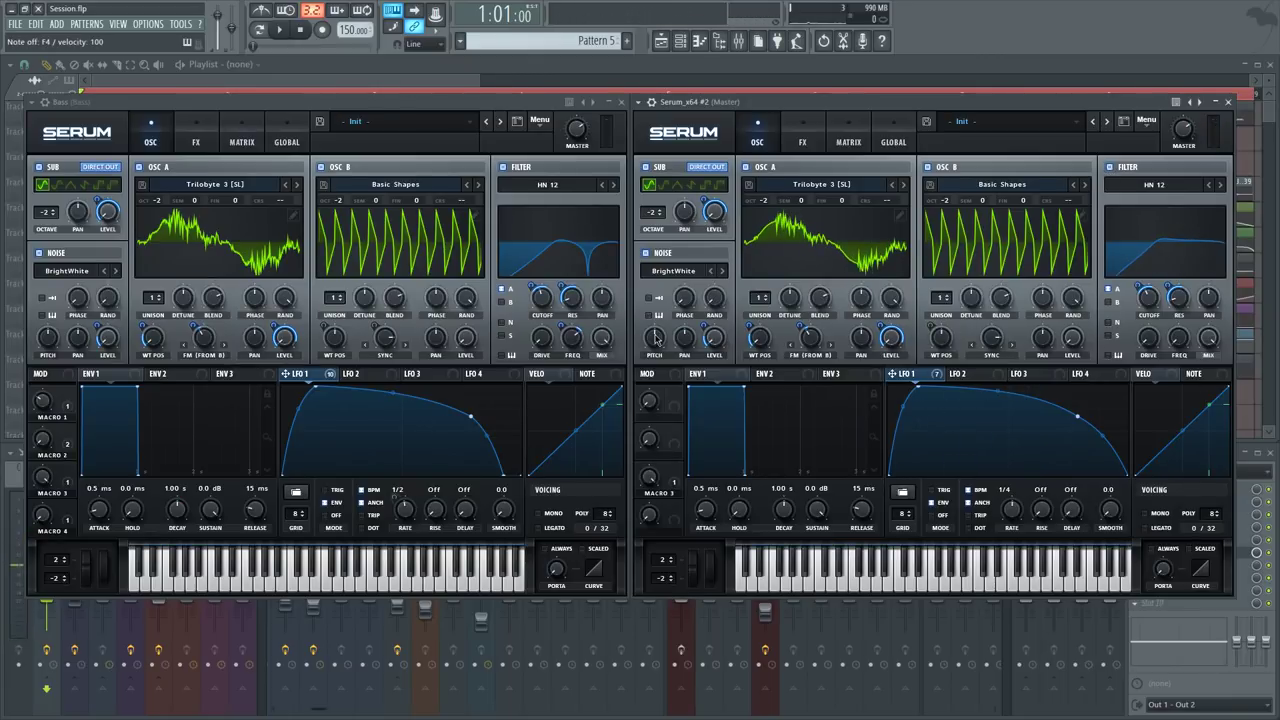
Set the filter's Freq control in Serum_x64 #2 to 69%, matching the Bass patch
drag(1178, 345, 1198, 266)
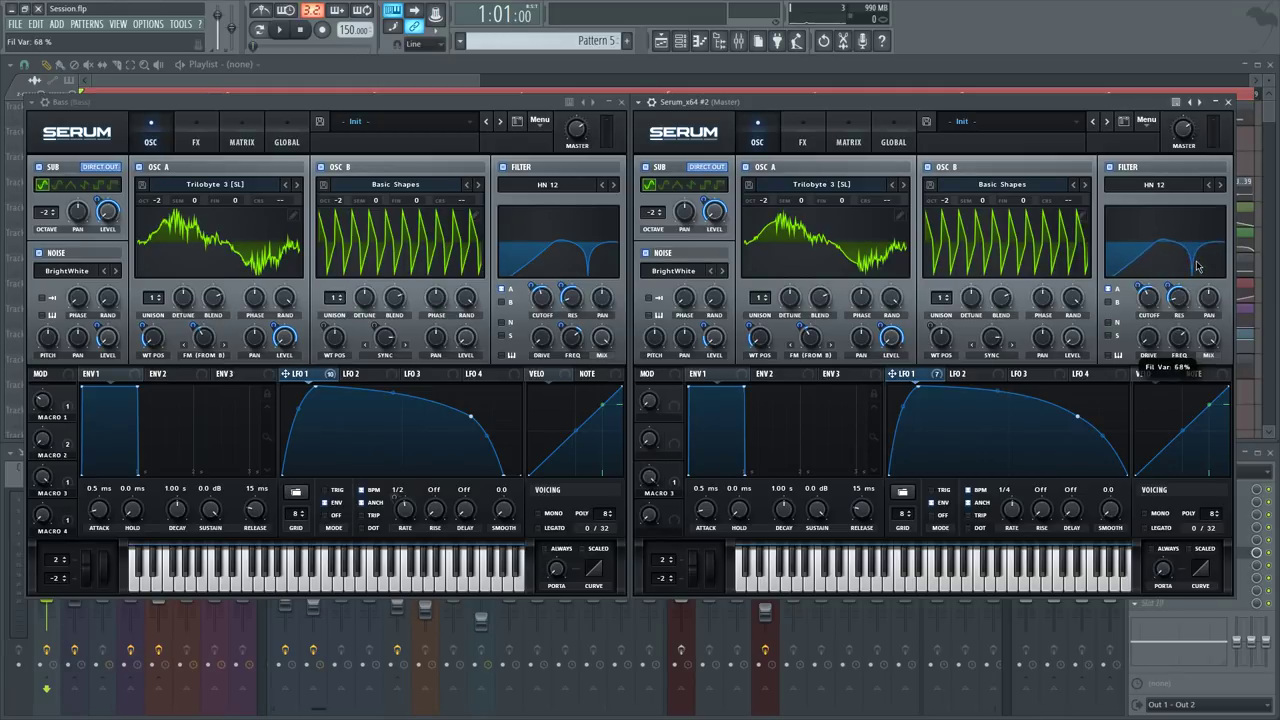
click(577, 347)
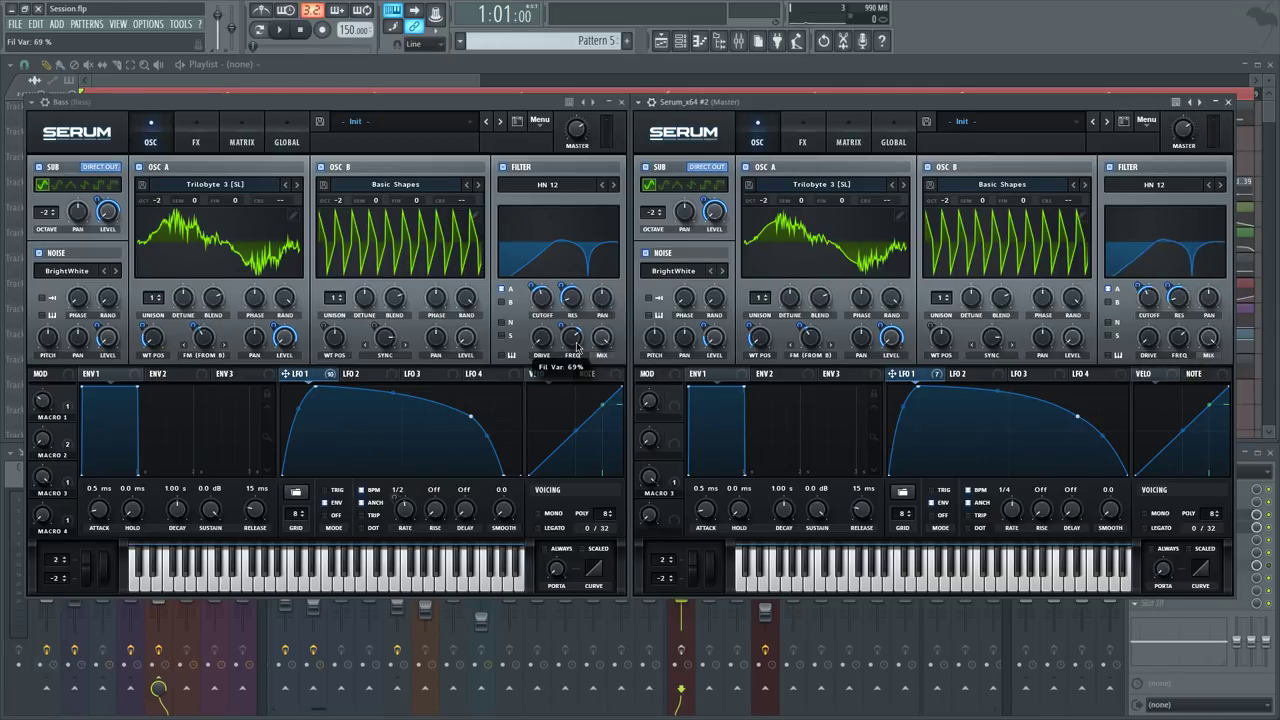
click(1170, 343)
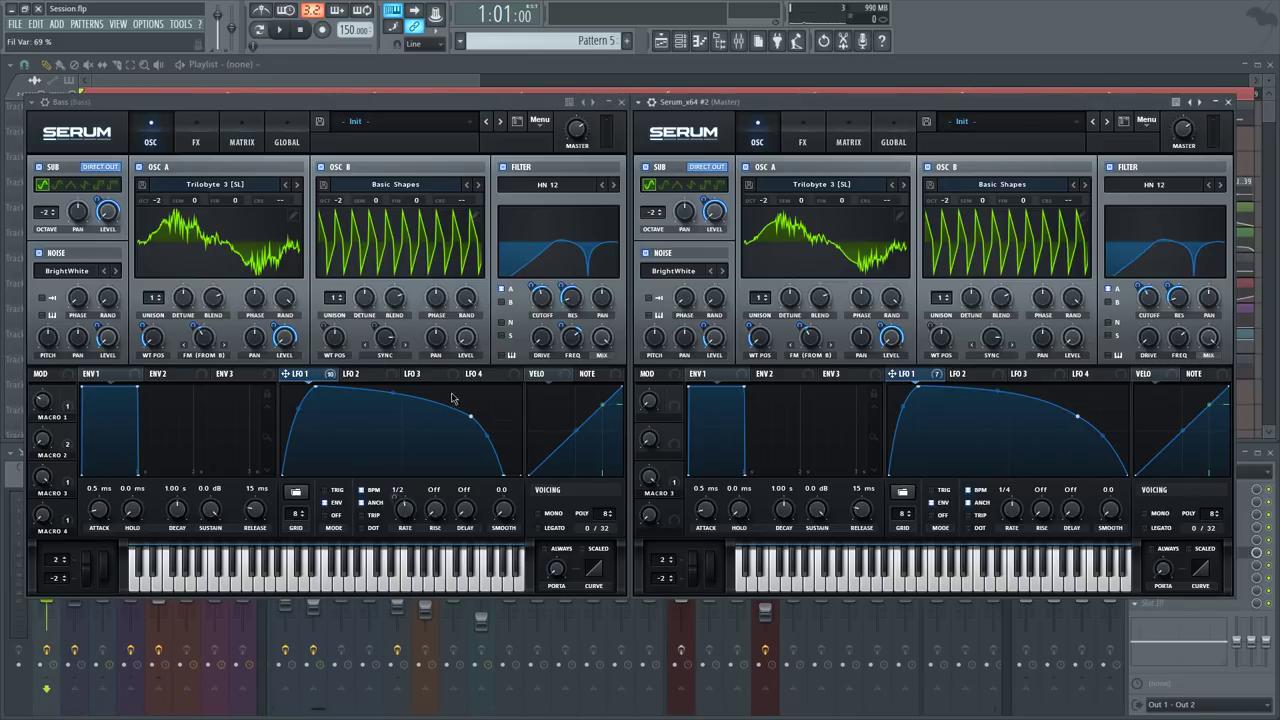
Assign LFO 1 to the filter's Freq control in Serum_x64 #2 at an amount of about -12, and audition it
click(305, 378)
drag(895, 374, 1168, 366)
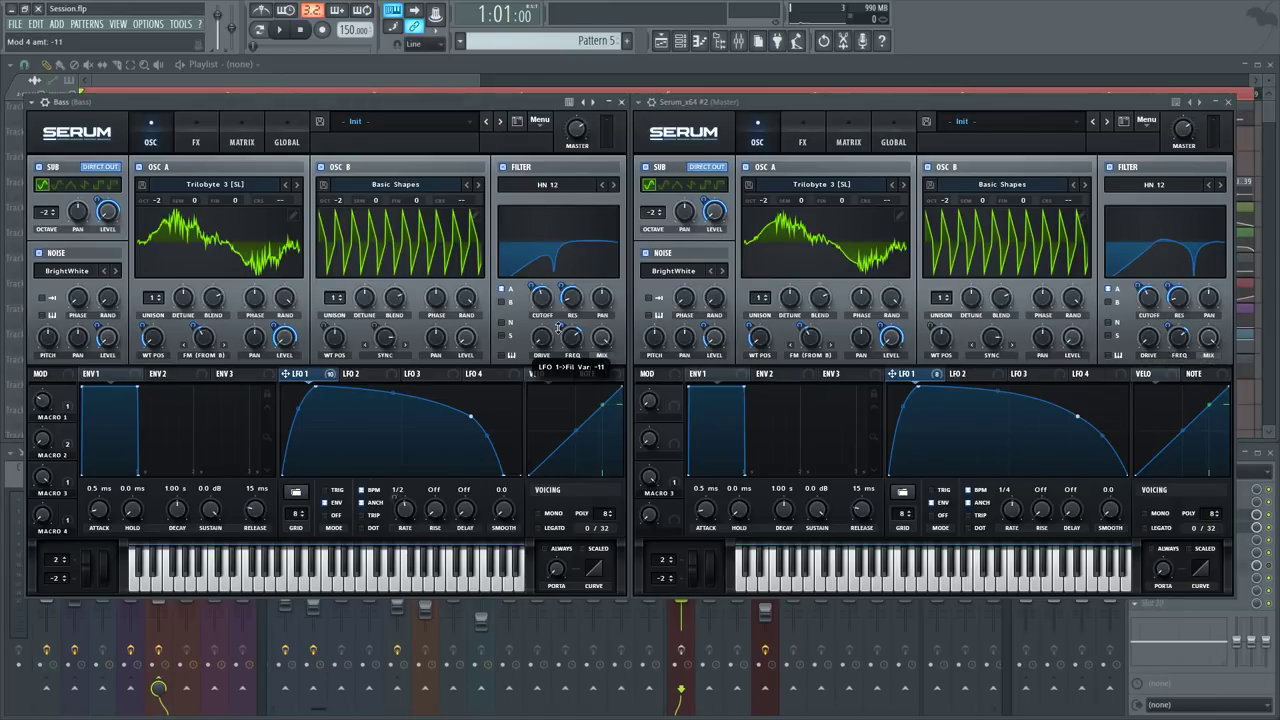
mouse_move(1168, 323)
drag(1168, 323, 1168, 326)
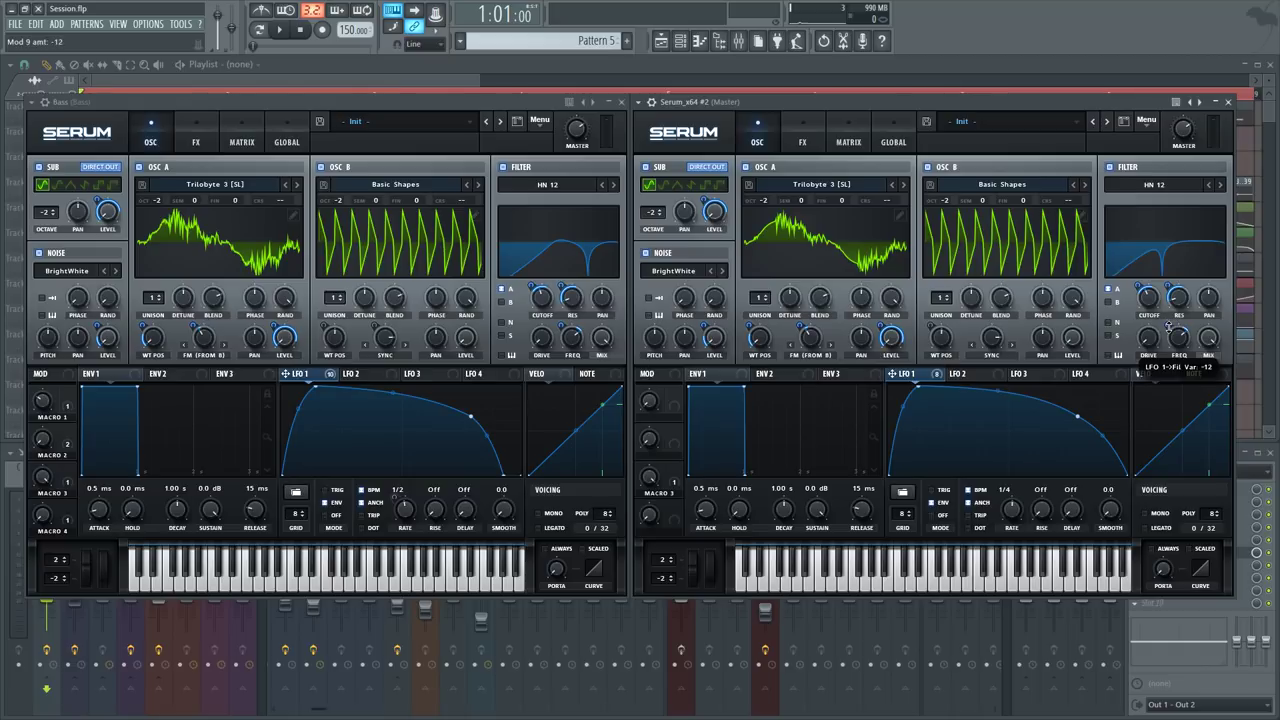
drag(1167, 325, 1168, 325)
key(v)
key(v)
key(v)
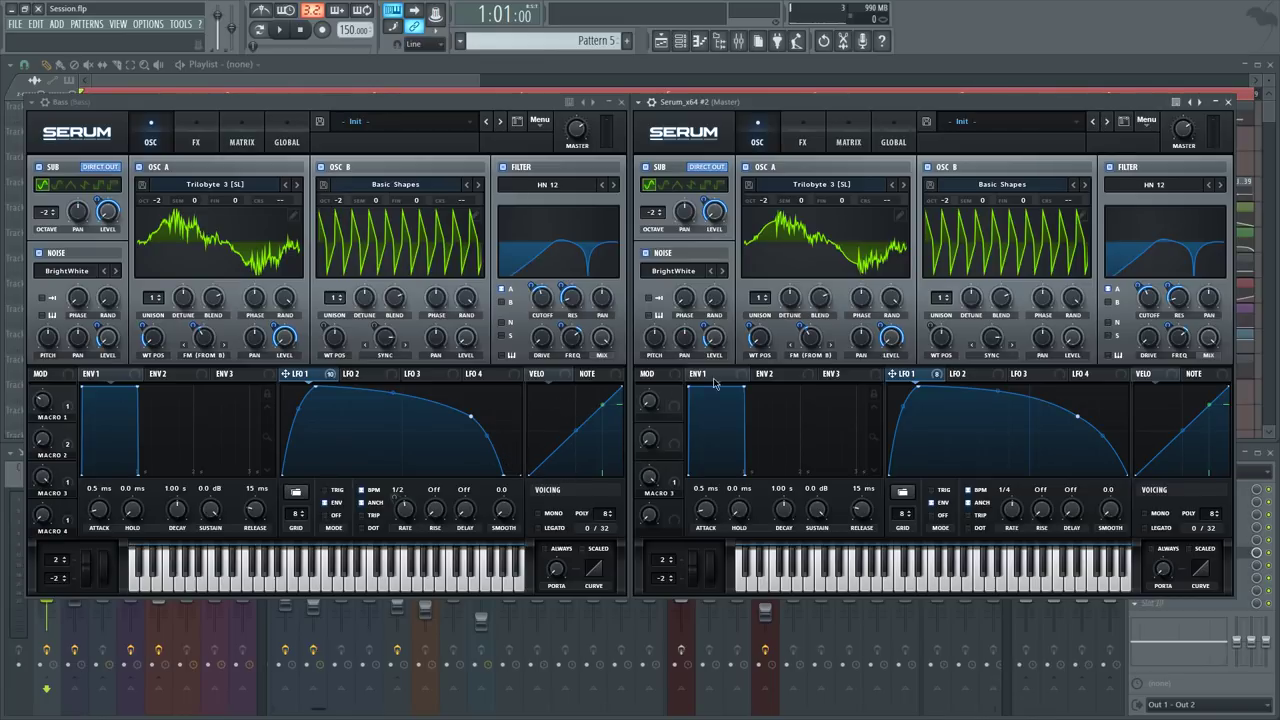
Show the effects rack of both Serum instances and enable Distortion in Serum_x64 #2
click(316, 376)
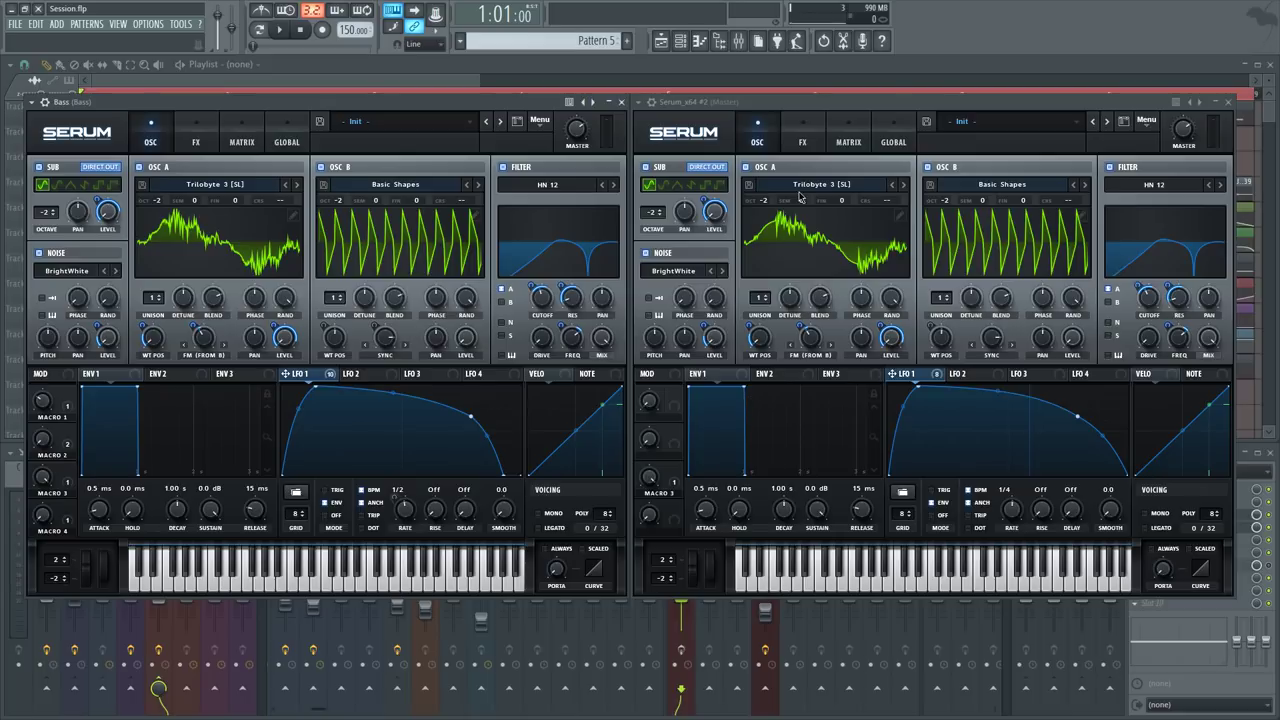
click(790, 145)
click(208, 135)
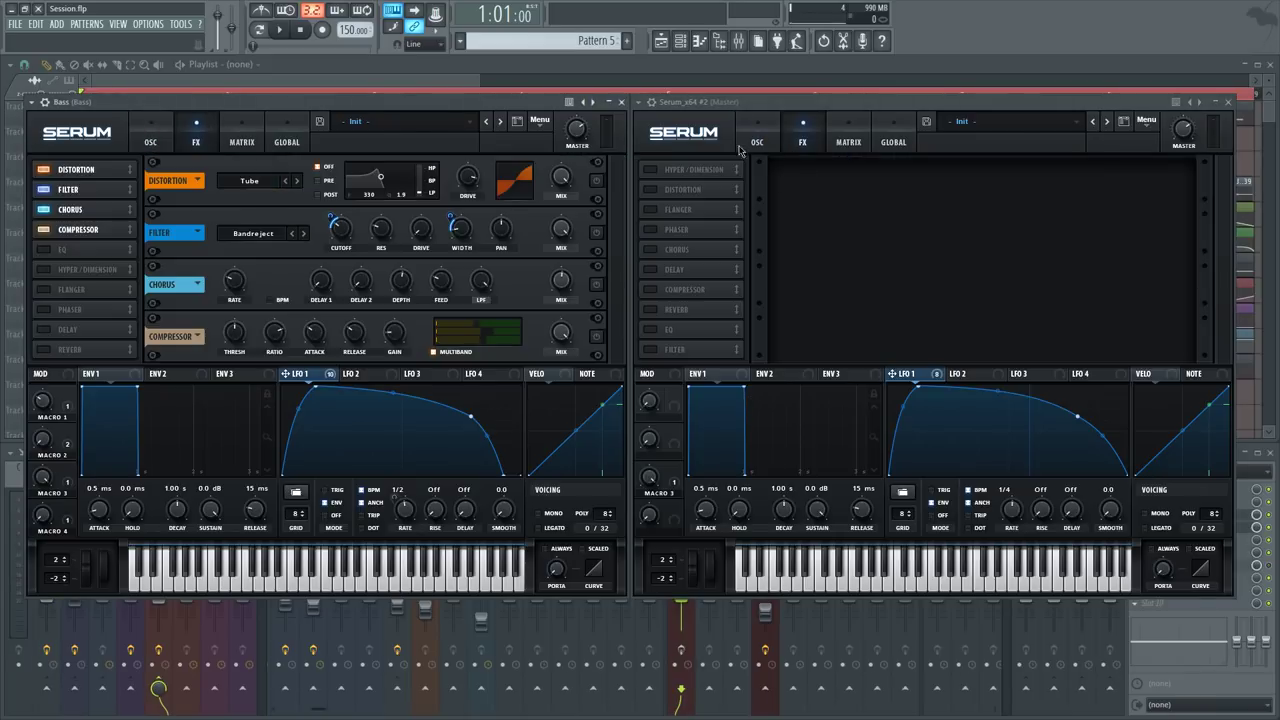
click(655, 191)
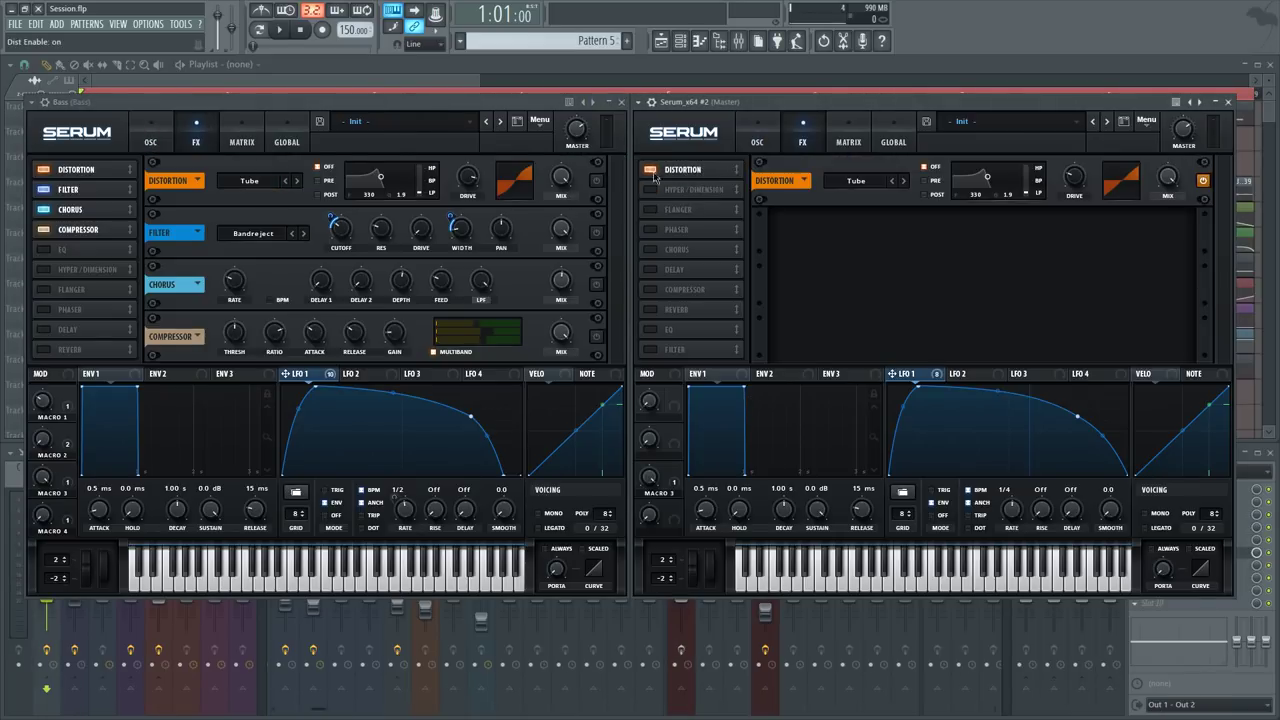
Audition the Bass patch with its distortion on and off, and match the distortion drive in Serum_x64 #2 to it
key(v)
click(596, 181)
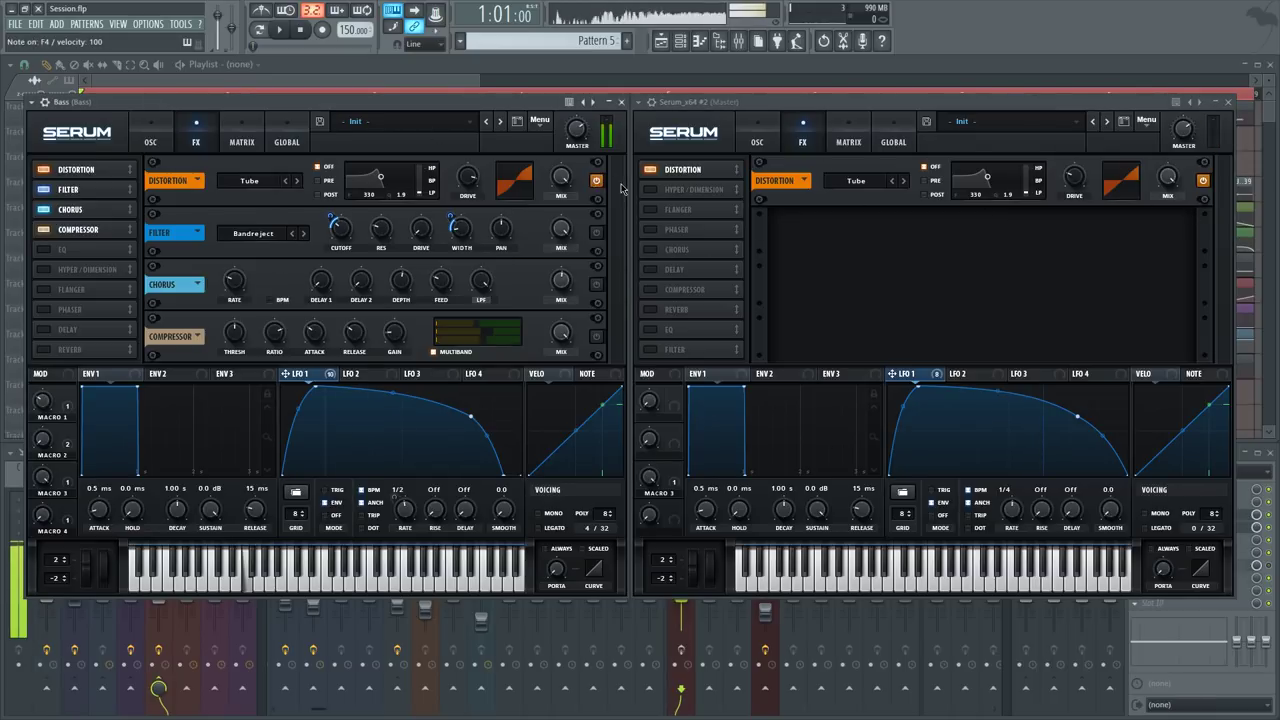
click(597, 182)
click(597, 182)
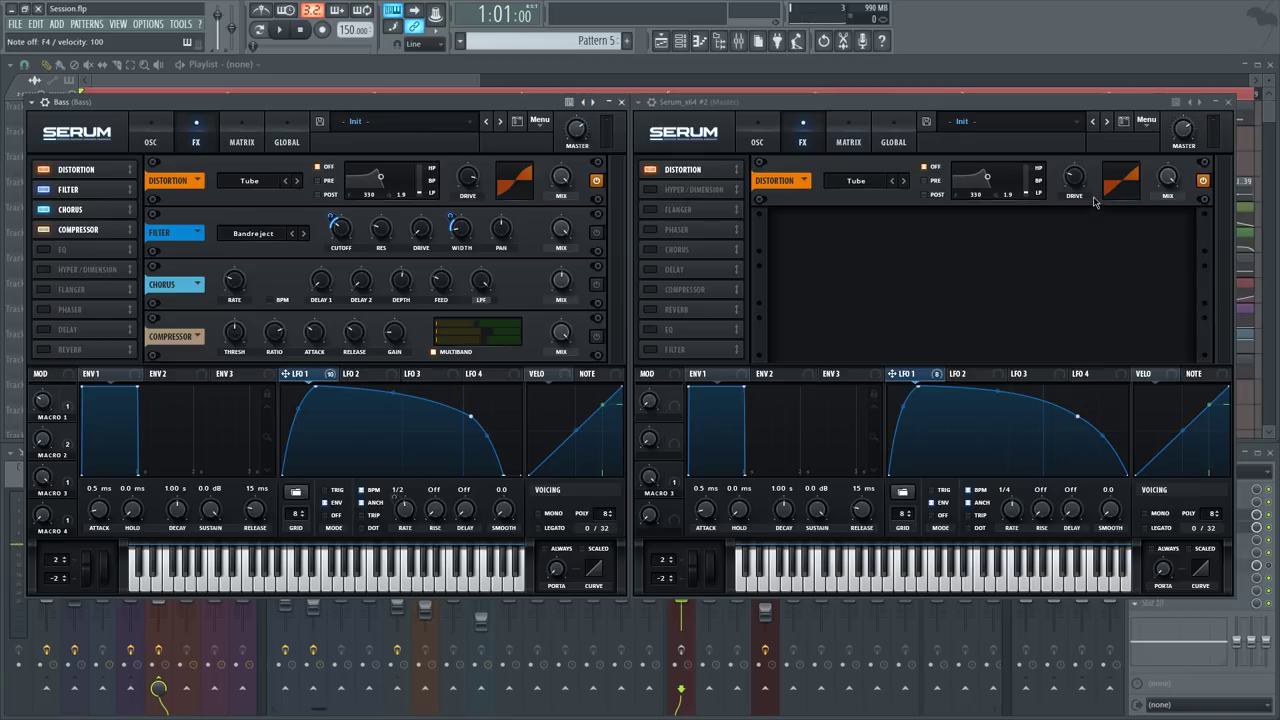
mouse_move(1074, 182)
mouse_down()
mouse_move(1074, 170)
mouse_move(1072, 193)
mouse_up()
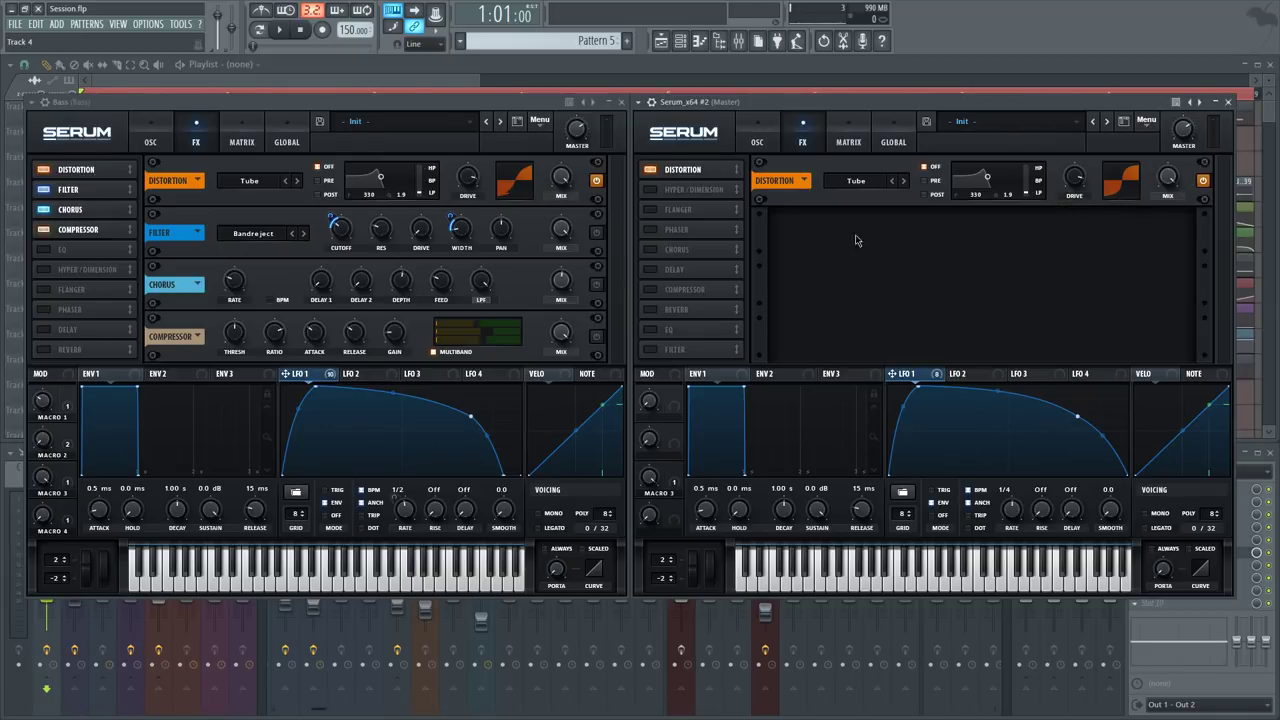
Enable the Filter effect in Serum_x64 #2, and audition the Bass patch with its own Filter effect on and off
click(668, 351)
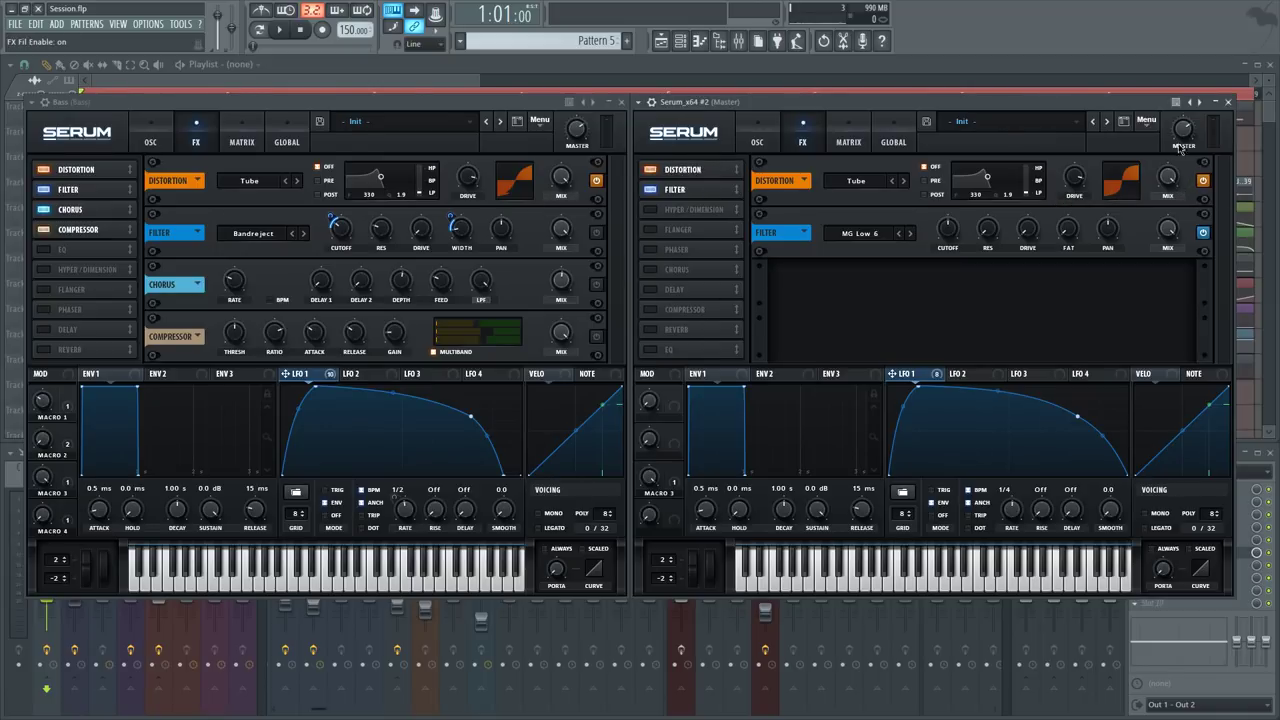
click(251, 103)
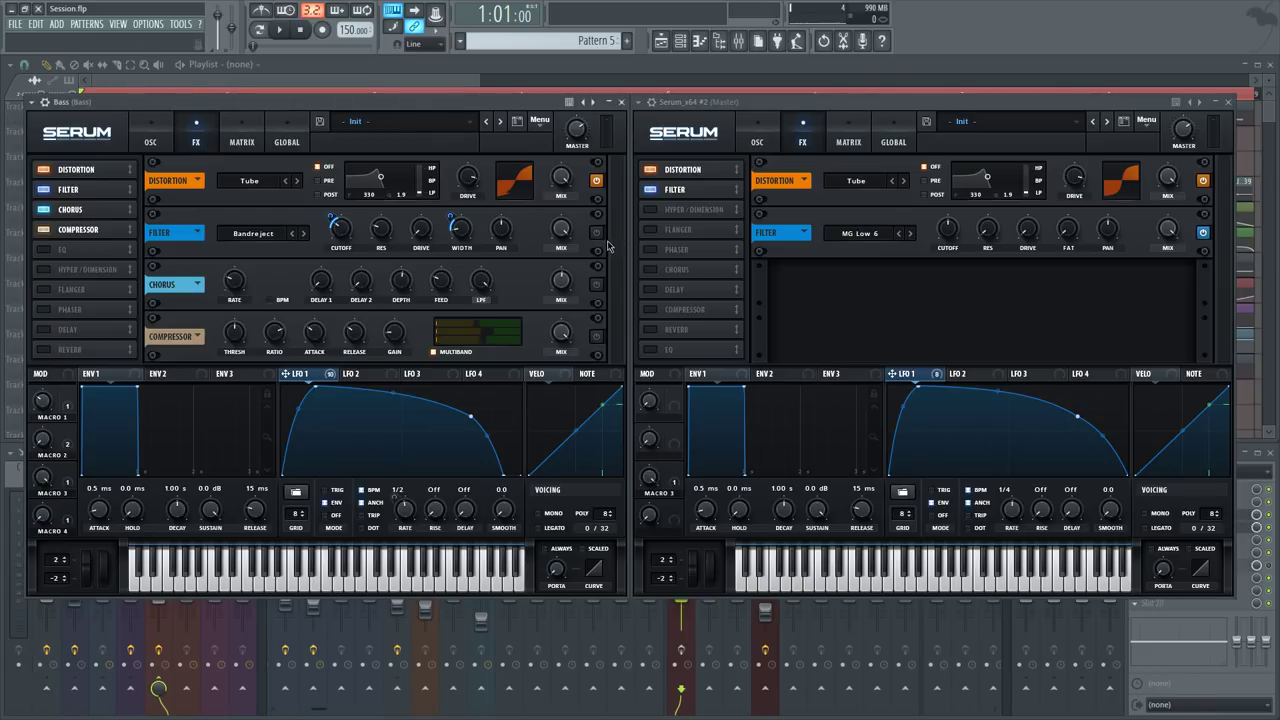
key(v)
key(v)
key(v)
key(v)
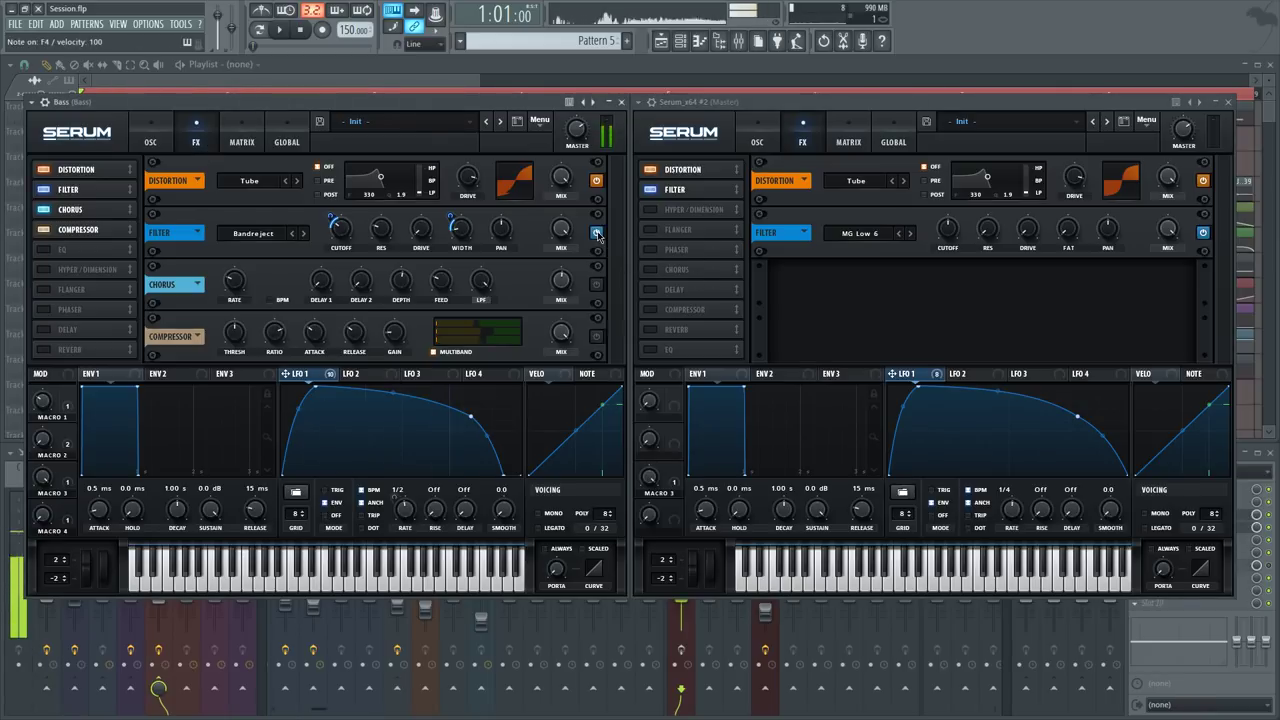
click(596, 234)
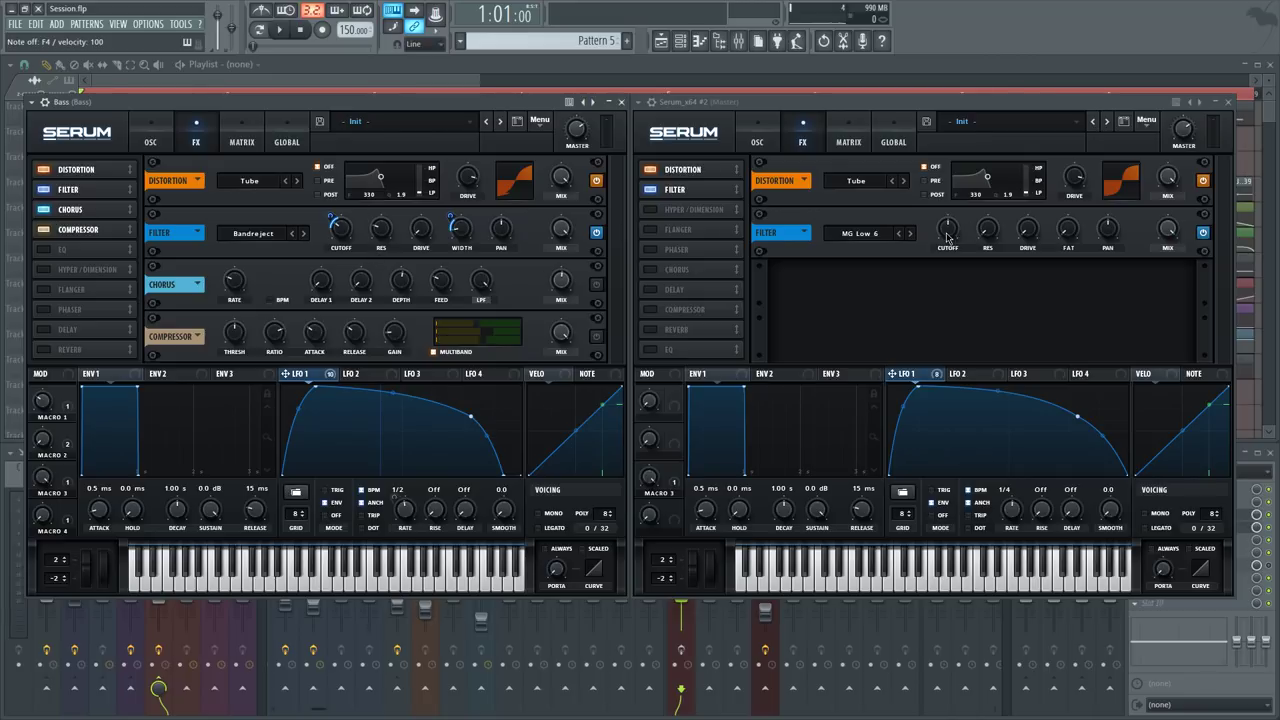
click(597, 233)
click(597, 233)
Set the Filter effect in Serum_x64 #2 to Bandreject with a cutoff of 77 Hz, matching the Bass patch
click(858, 234)
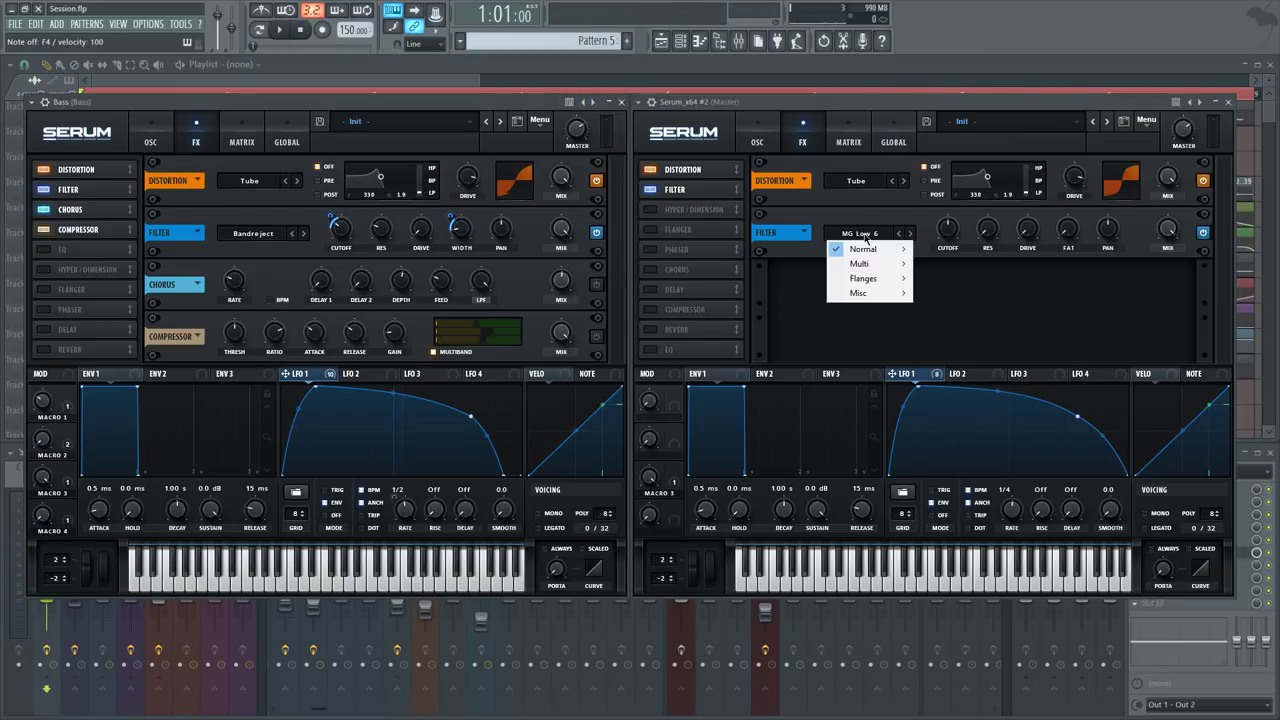
mouse_move(886, 293)
click(948, 556)
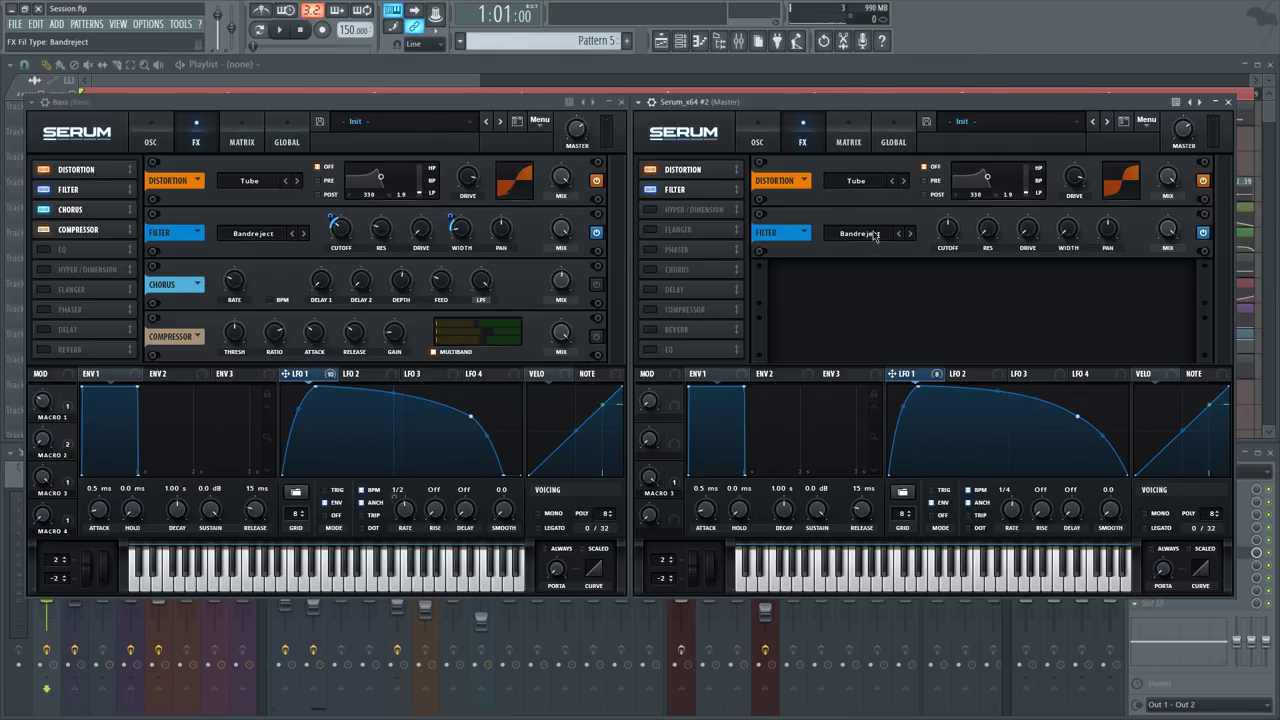
click(343, 238)
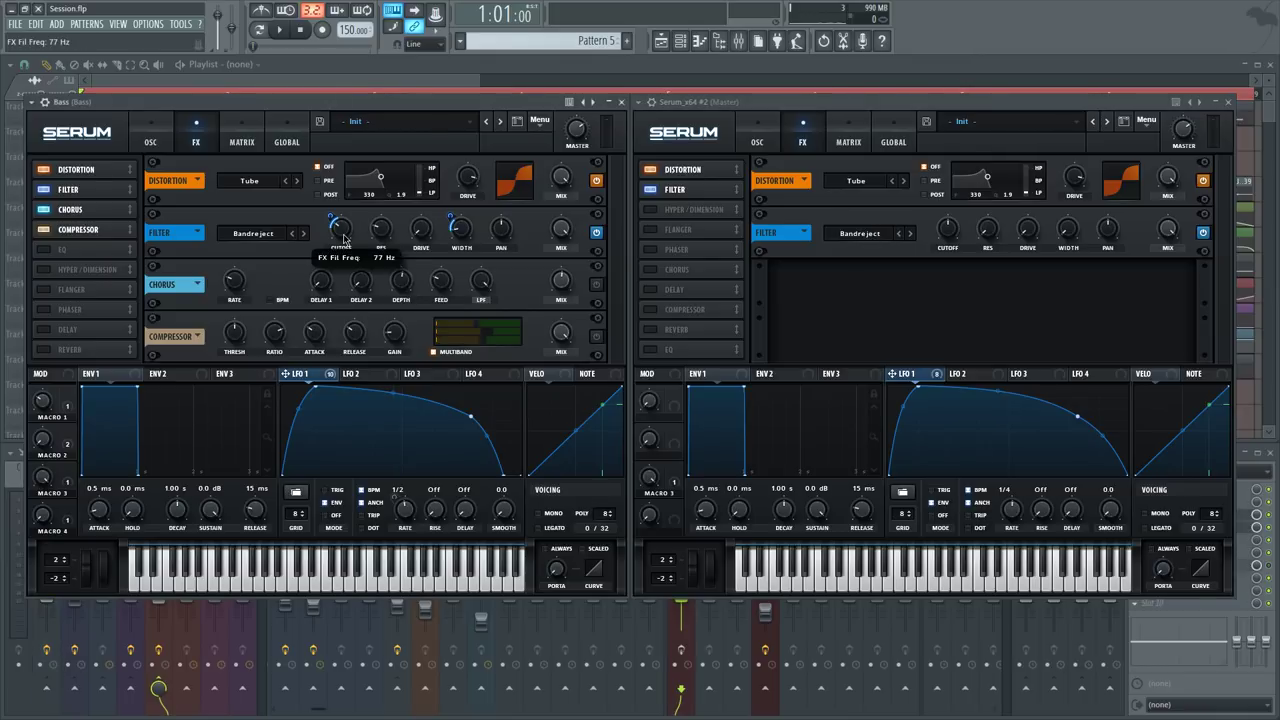
drag(947, 232, 949, 258)
drag(948, 264, 948, 259)
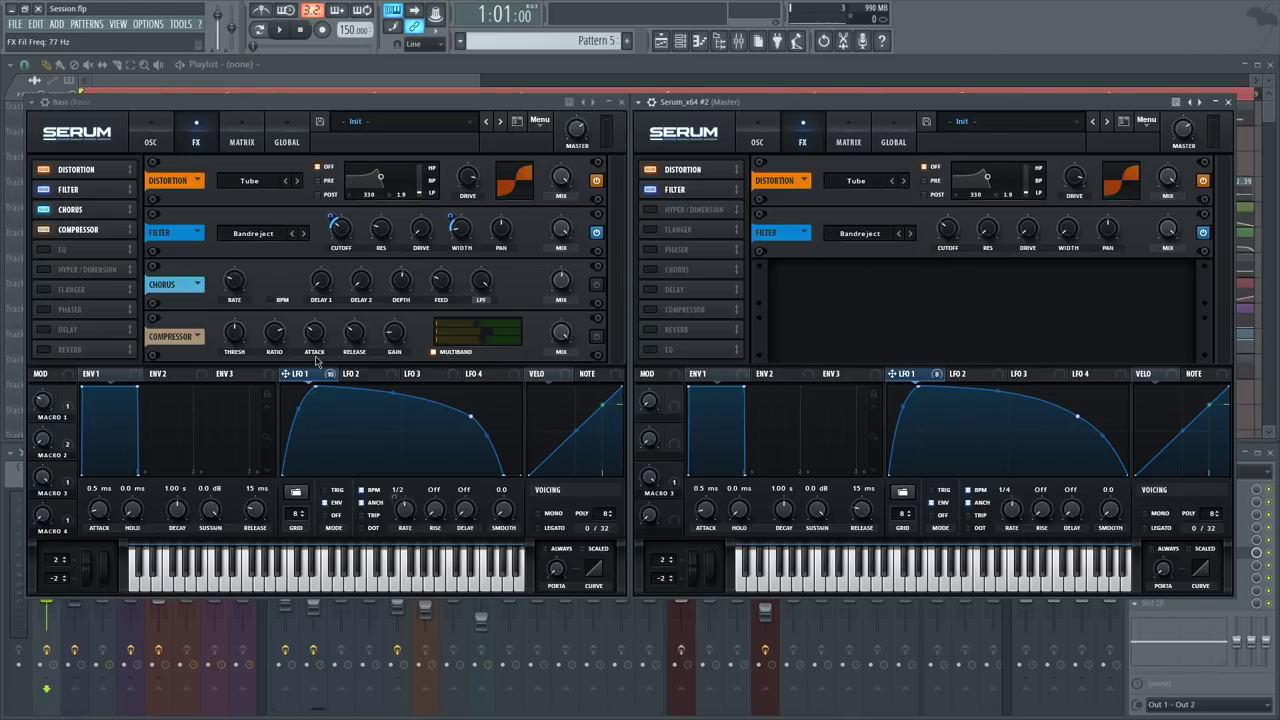
Assign LFO 1 to the Filter effect's cutoff at an amount of about 52, and set its resonance to about 27%
drag(913, 377, 995, 228)
drag(334, 220, 336, 224)
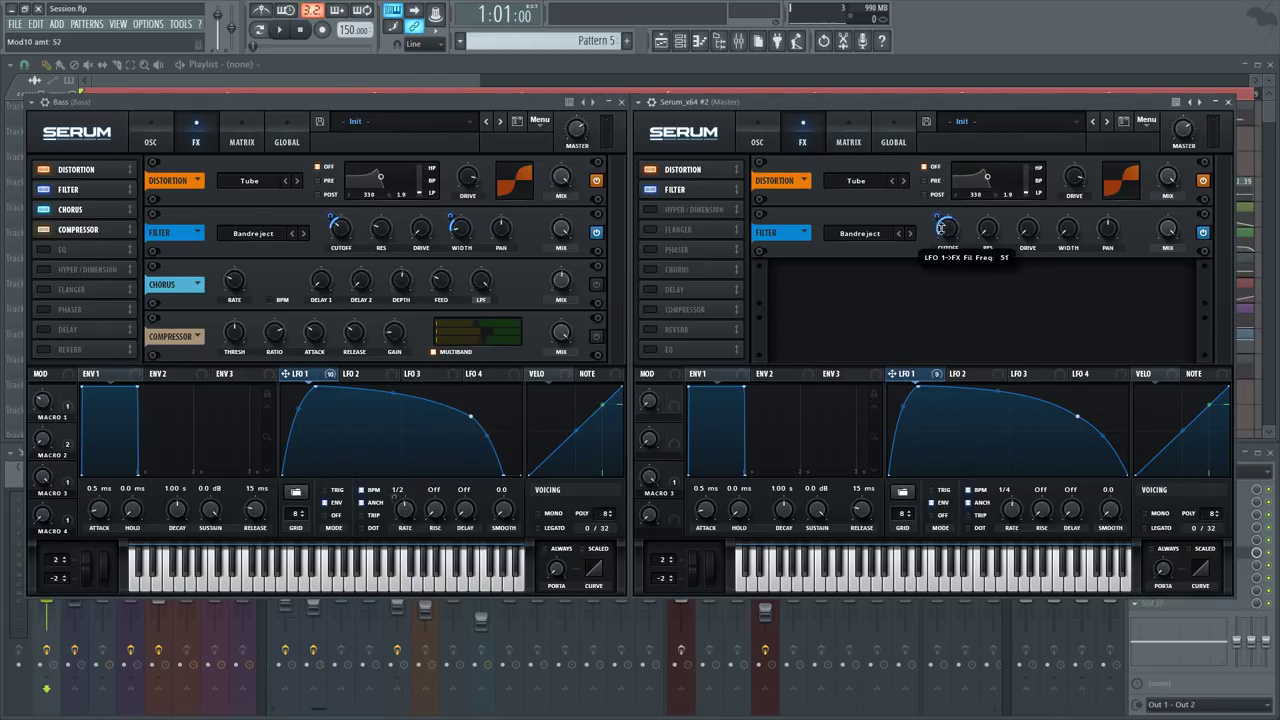
drag(943, 234, 945, 241)
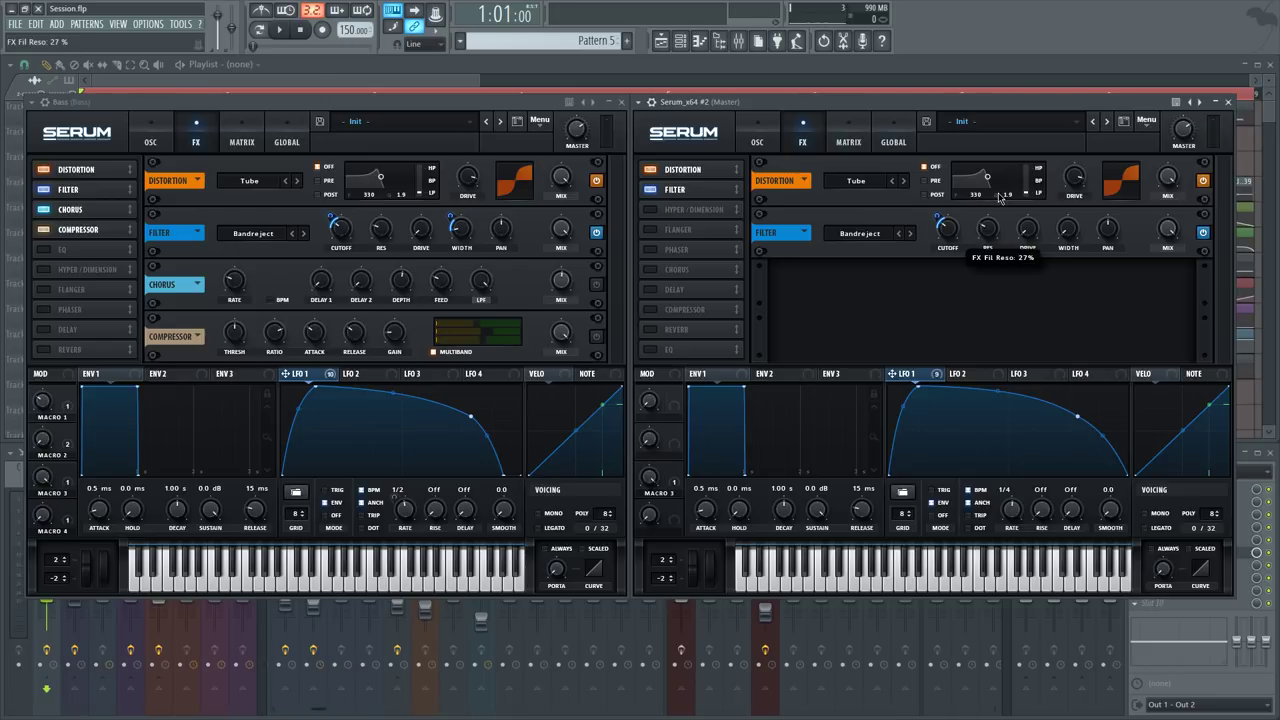
Set the Filter effect's width to about 4% and assign LFO 1 to it at an amount of about 27
mouse_move(1076, 230)
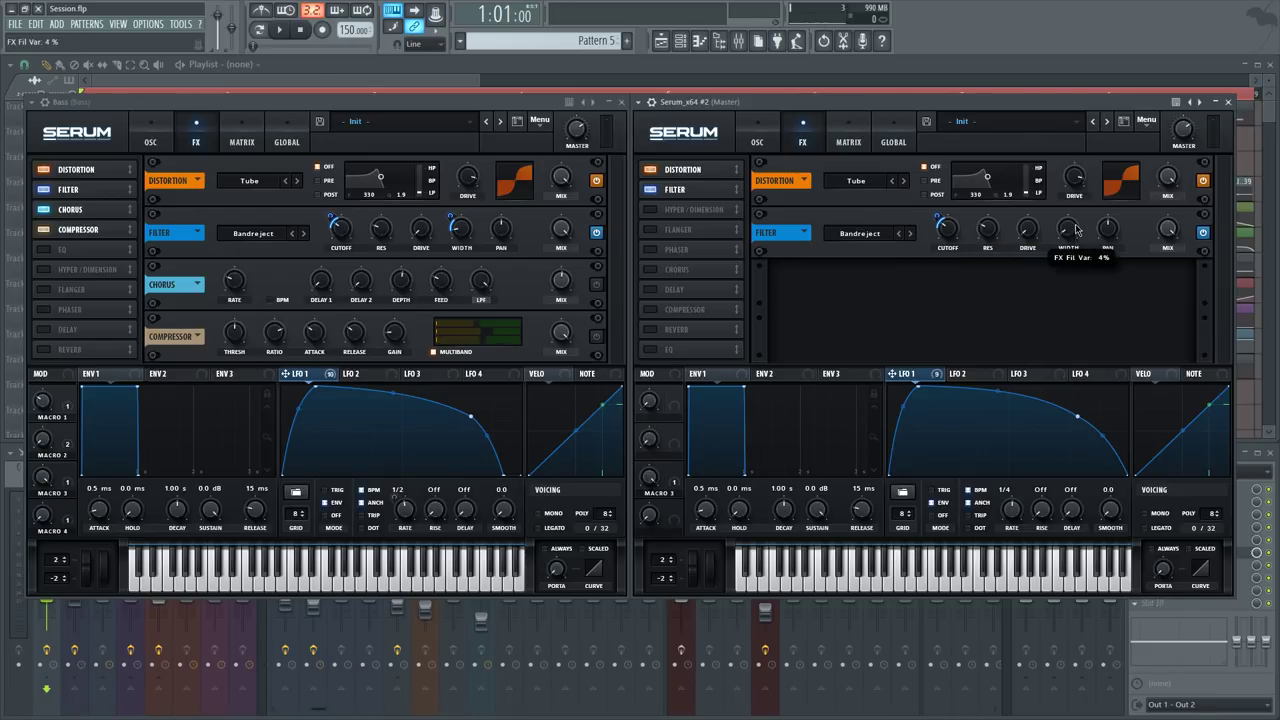
scroll(1076, 220, up, 2)
drag(1069, 233, 1048, 252)
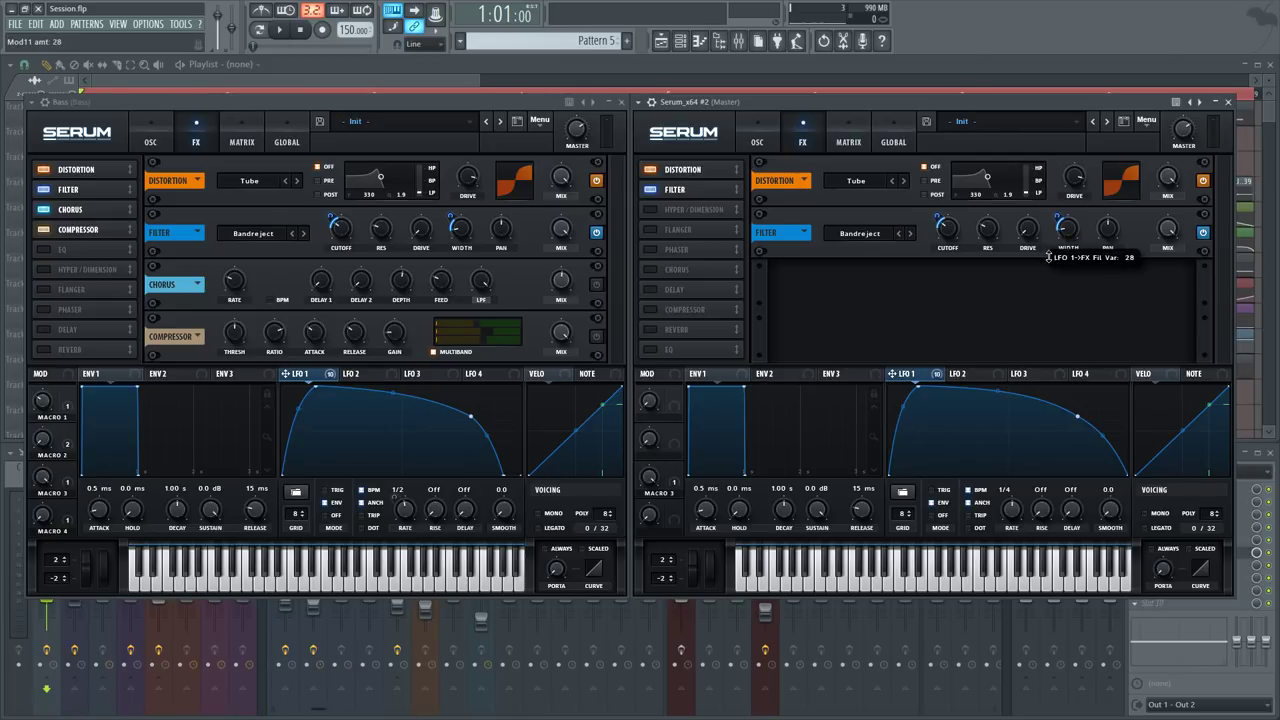
click(454, 217)
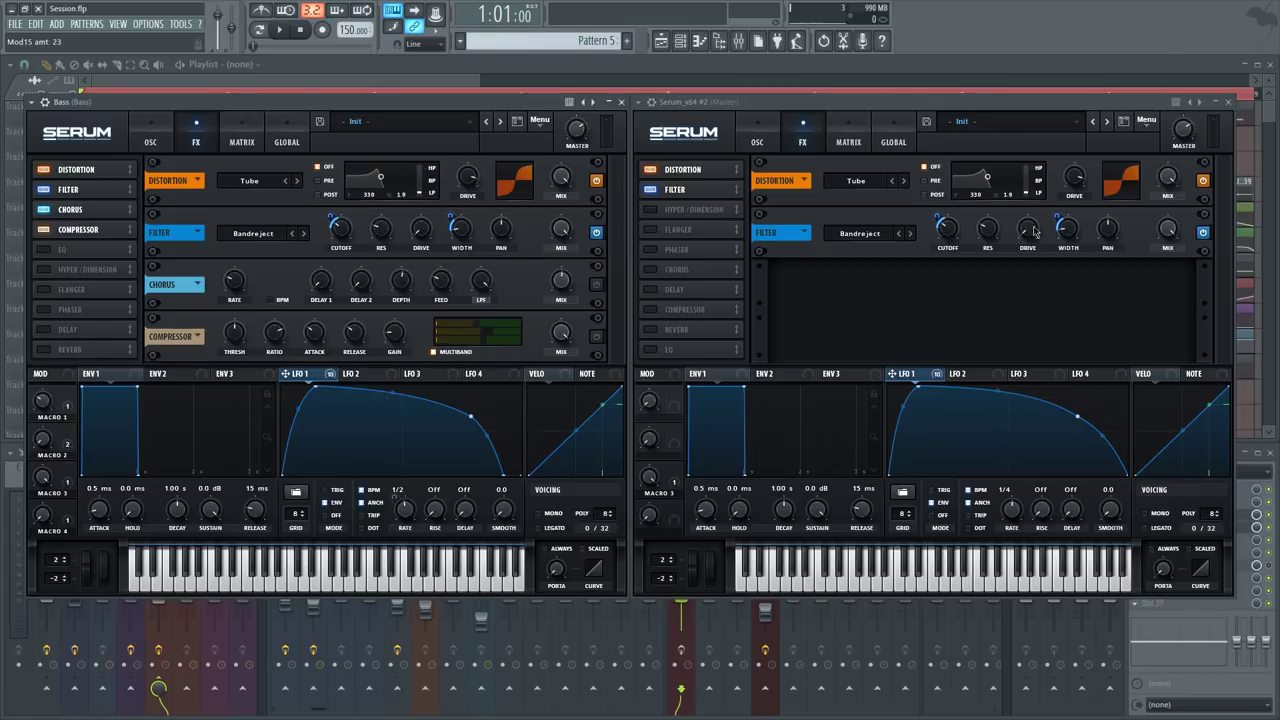
drag(1056, 222, 1056, 218)
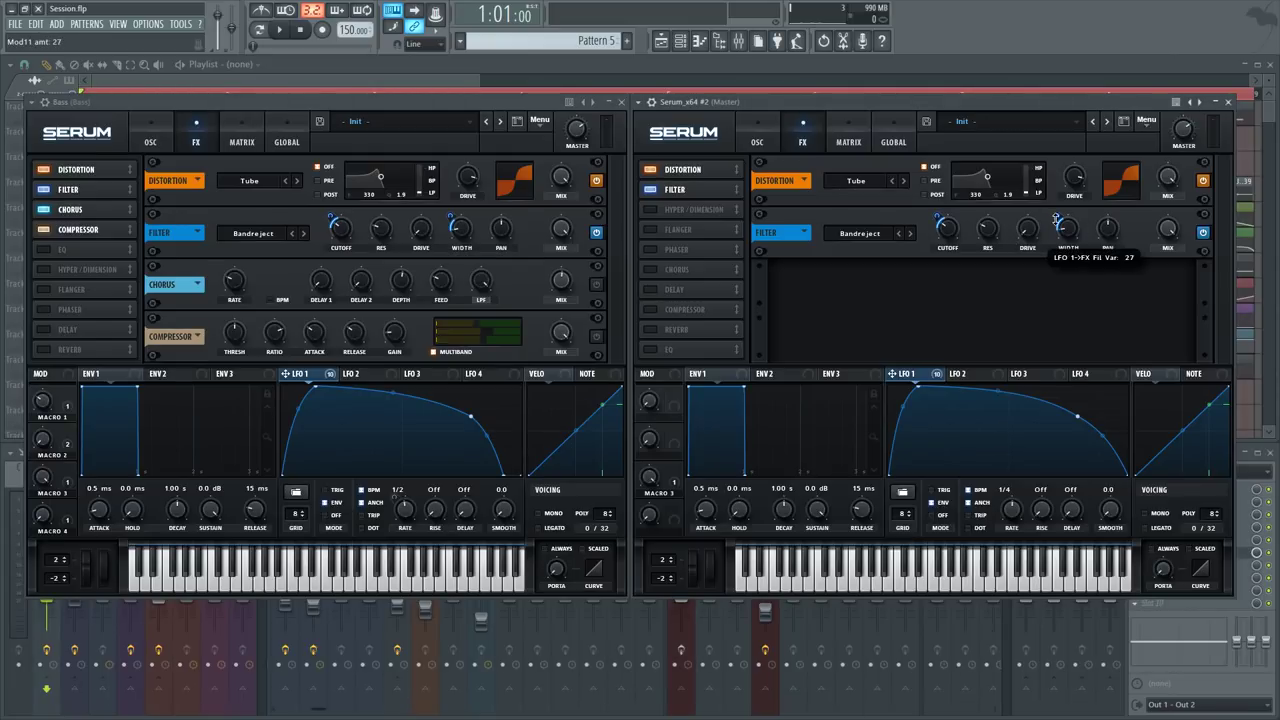
Audition Serum_x64 #2 with its Filter effect bypassed and re-enabled
key(v)
key(v)
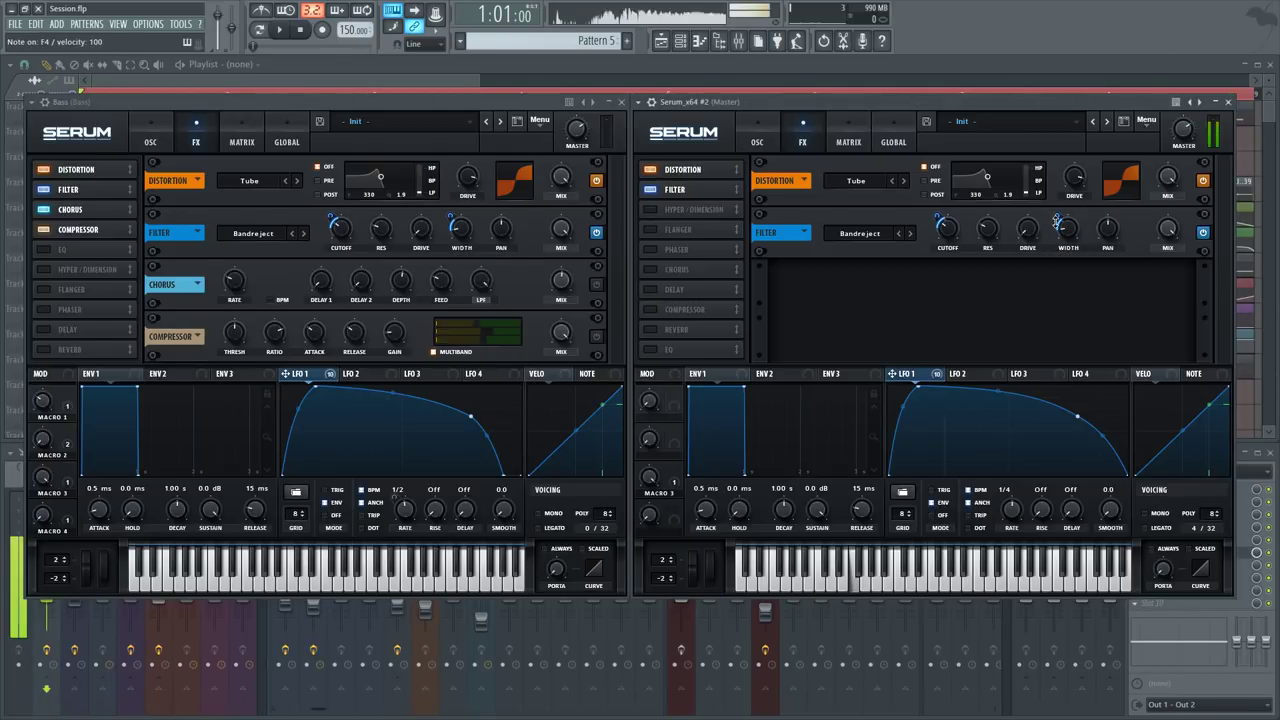
click(650, 190)
click(650, 190)
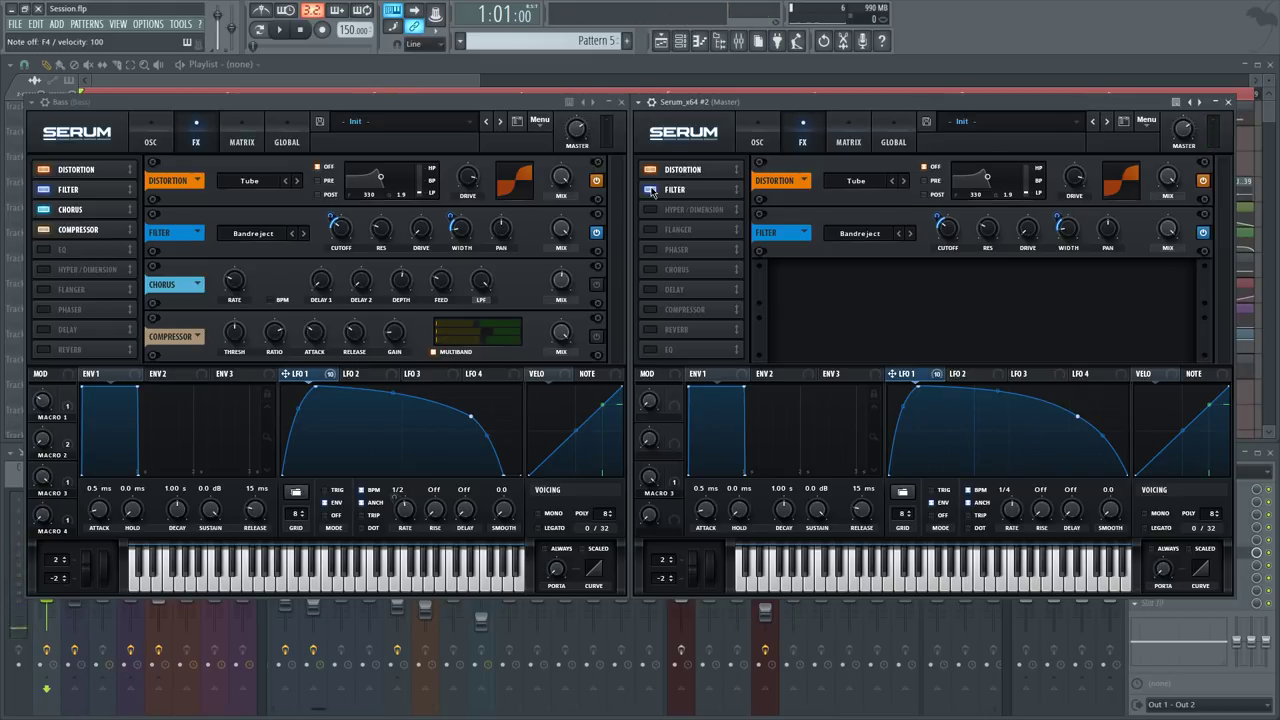
Enable Chorus in both instances and assign LFO 1 to the Bass patch's chorus mix at about 31, auditioning it on and off
click(650, 270)
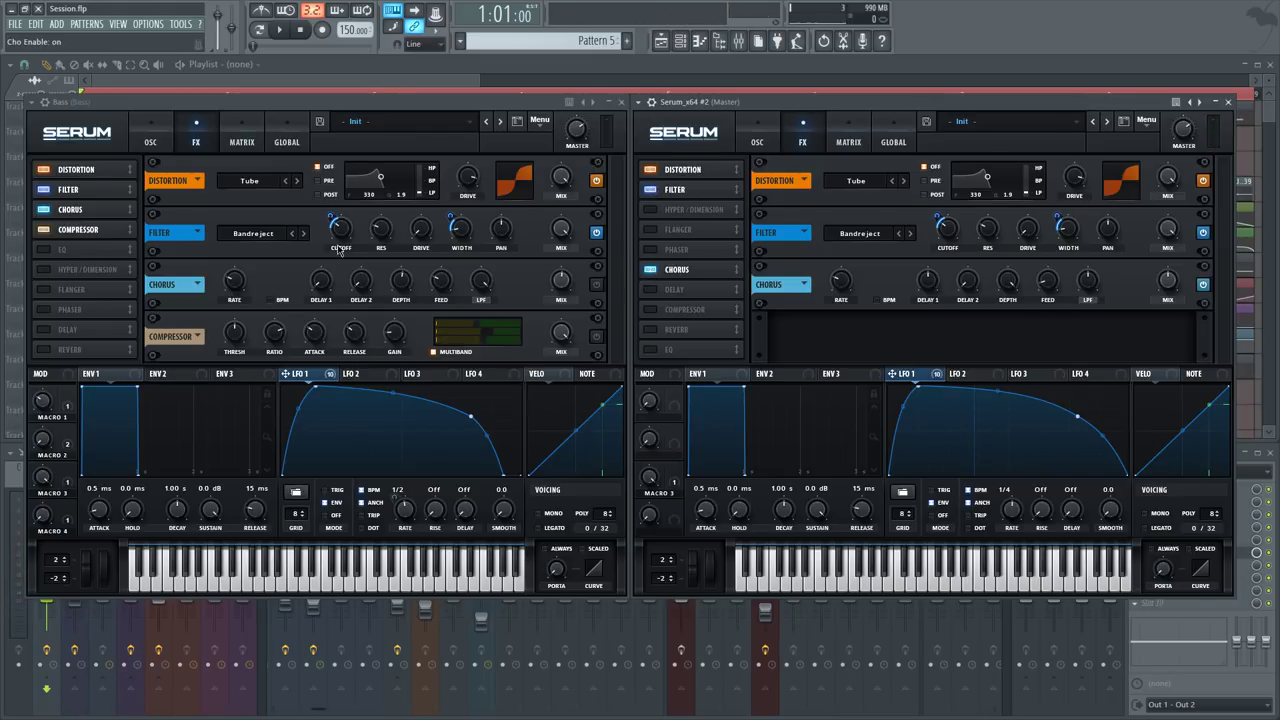
click(597, 285)
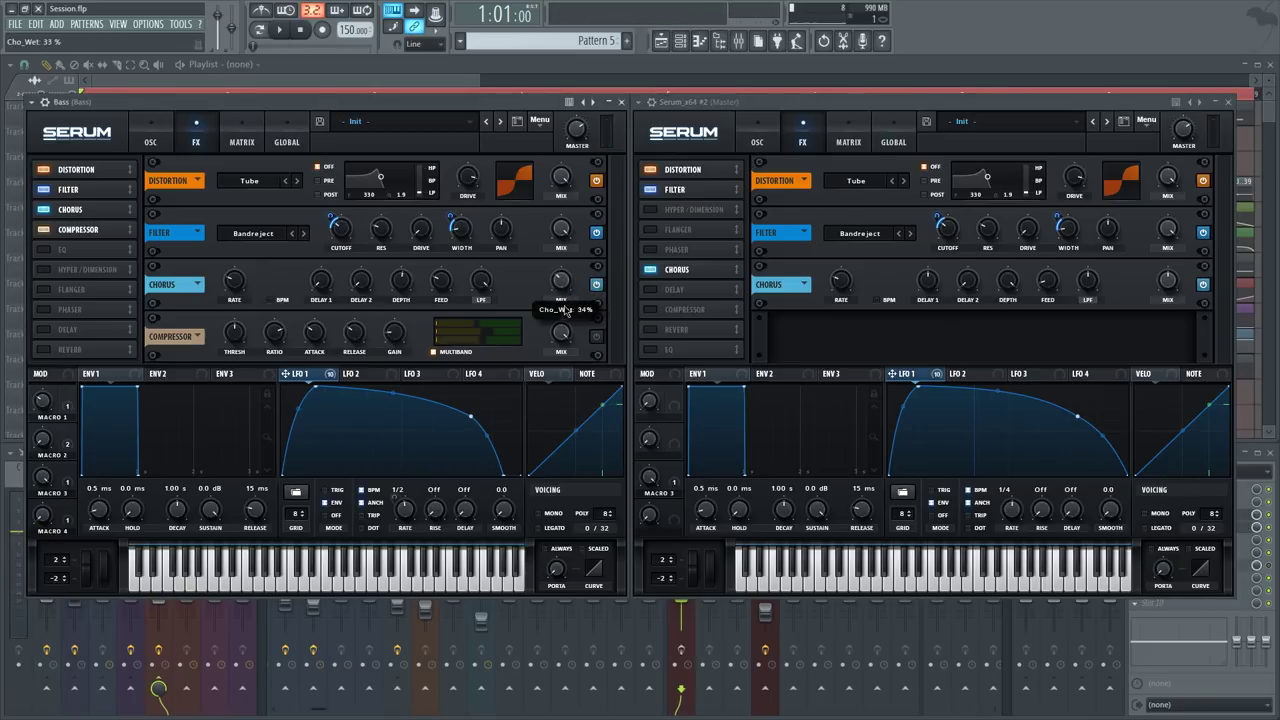
drag(312, 375, 558, 281)
drag(557, 270, 553, 276)
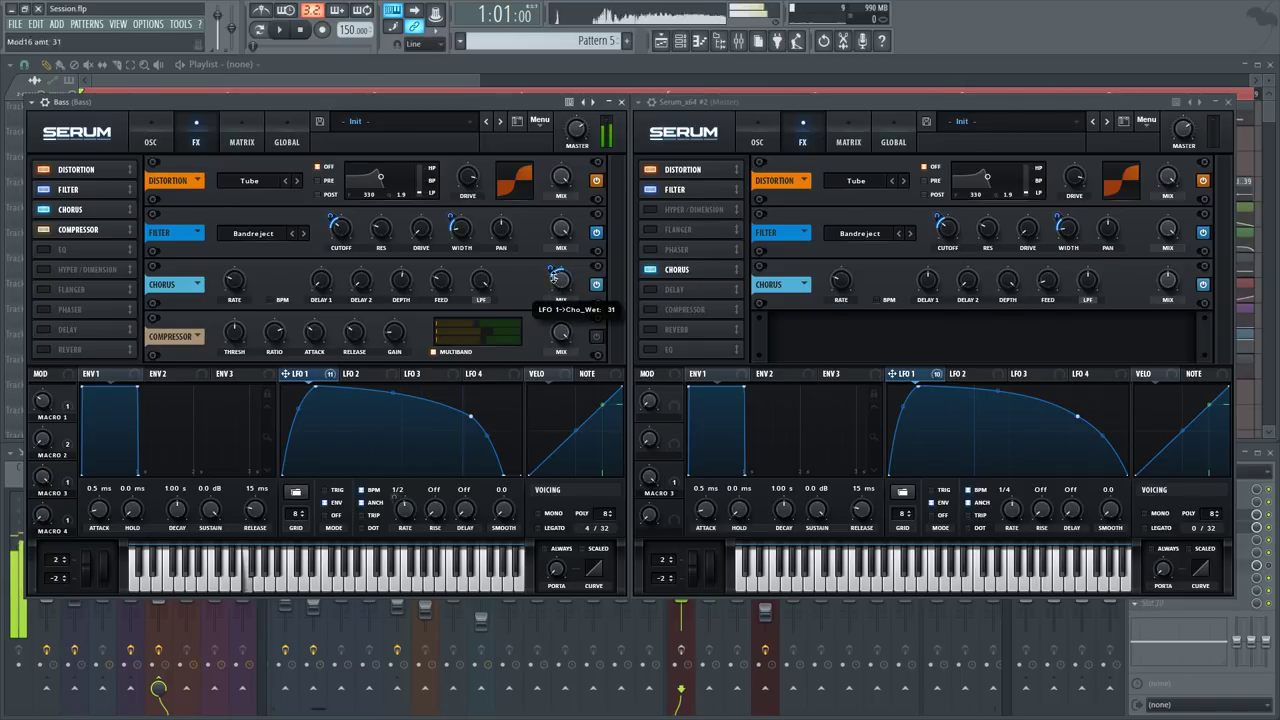
click(43, 209)
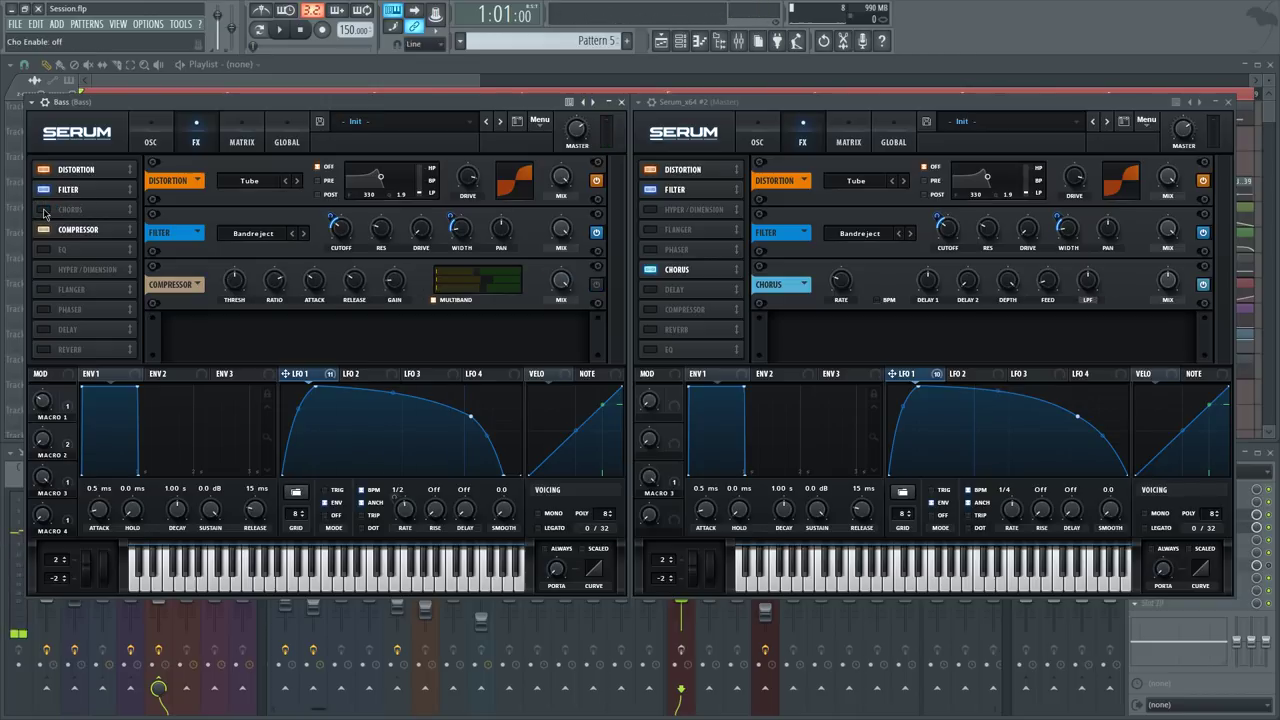
click(44, 209)
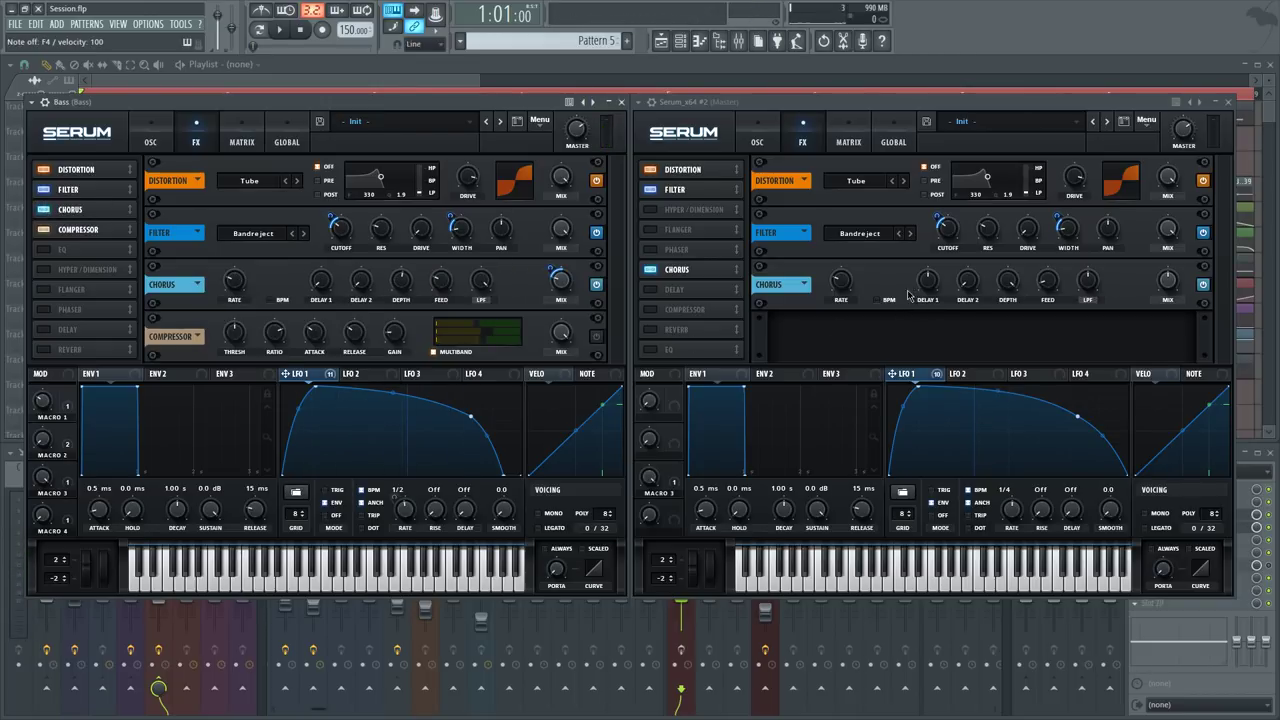
Match the Chorus settings in Serum_x64 #2 to the Bass patch, with Delay 2 at 0.0 ms, feedback about 24% and LPF 20000 Hz
drag(928, 281, 970, 310)
click(962, 282)
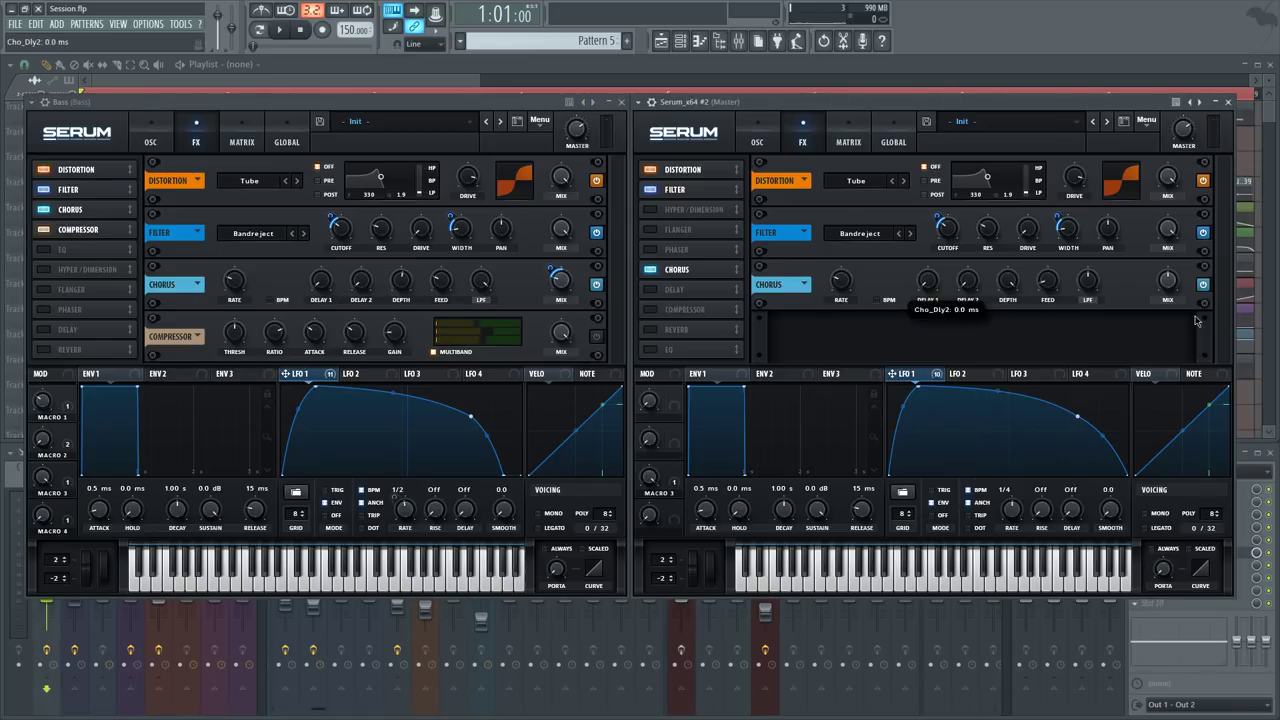
drag(1005, 279, 995, 337)
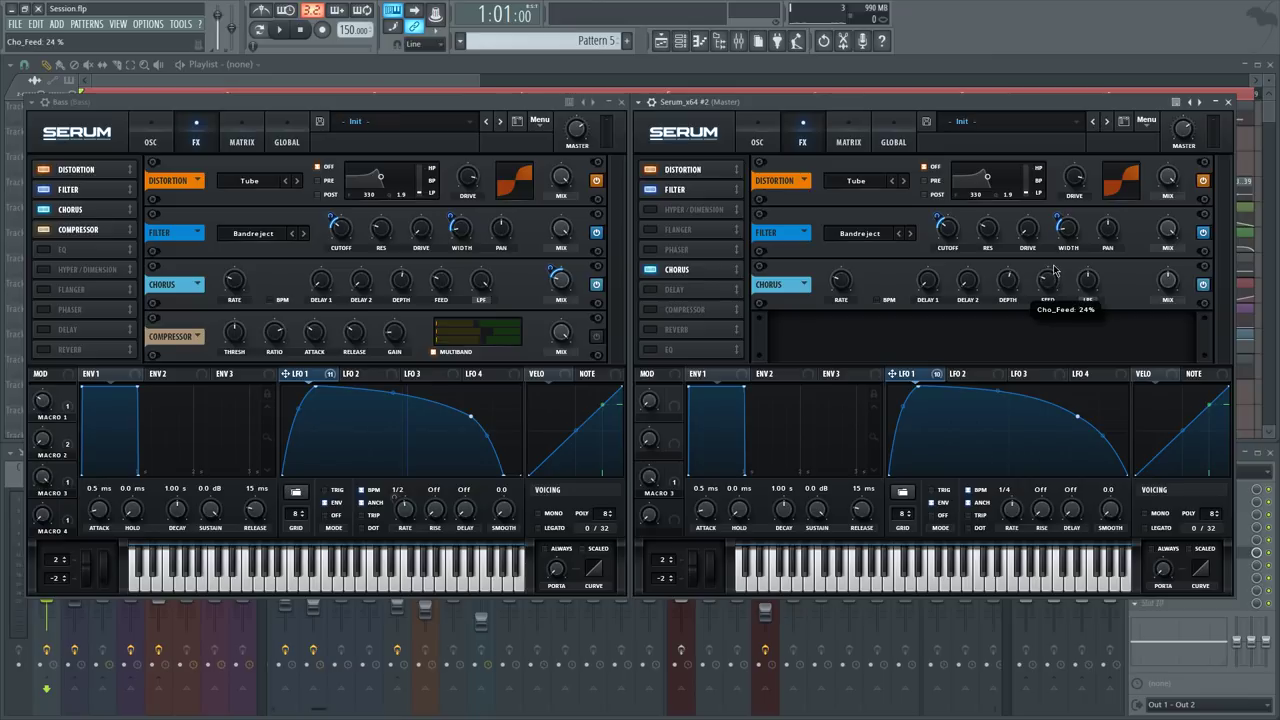
click(1092, 284)
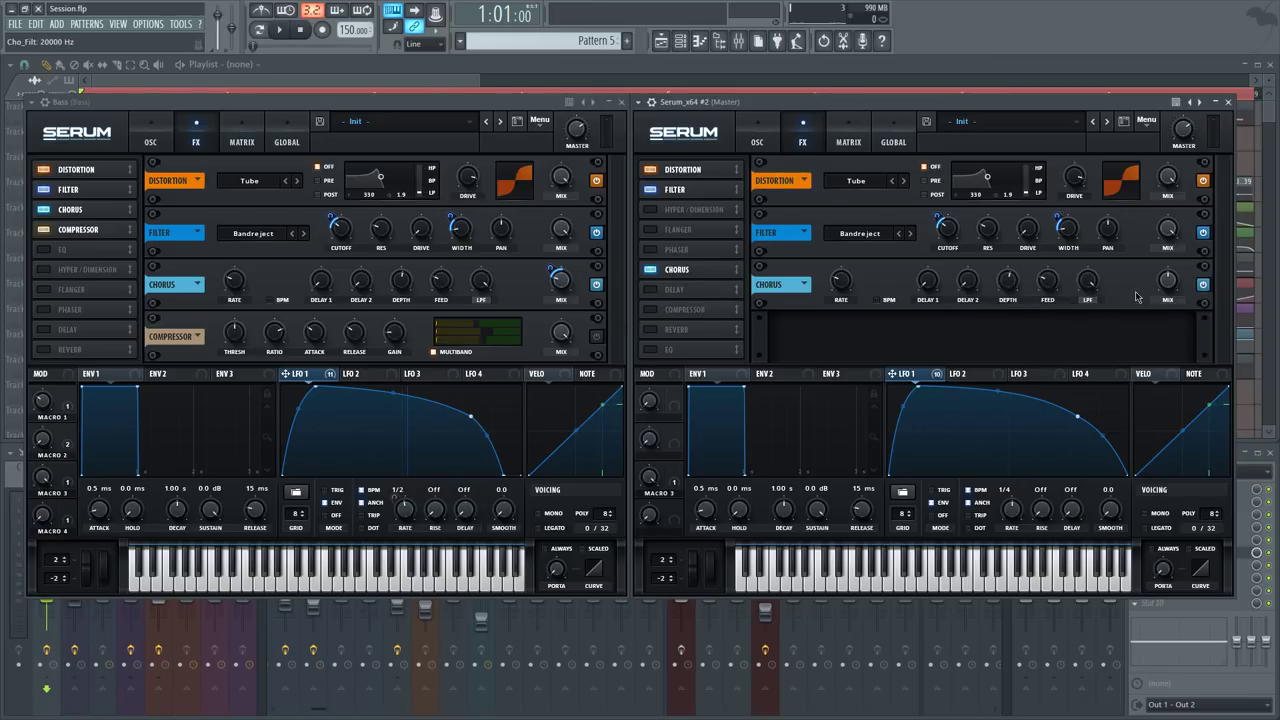
Set the chorus mix in Serum_x64 #2 to about 19% with LFO 1 assigned, and the Bass patch's chorus mix to about 21%
click(1170, 283)
drag(1170, 284, 1170, 291)
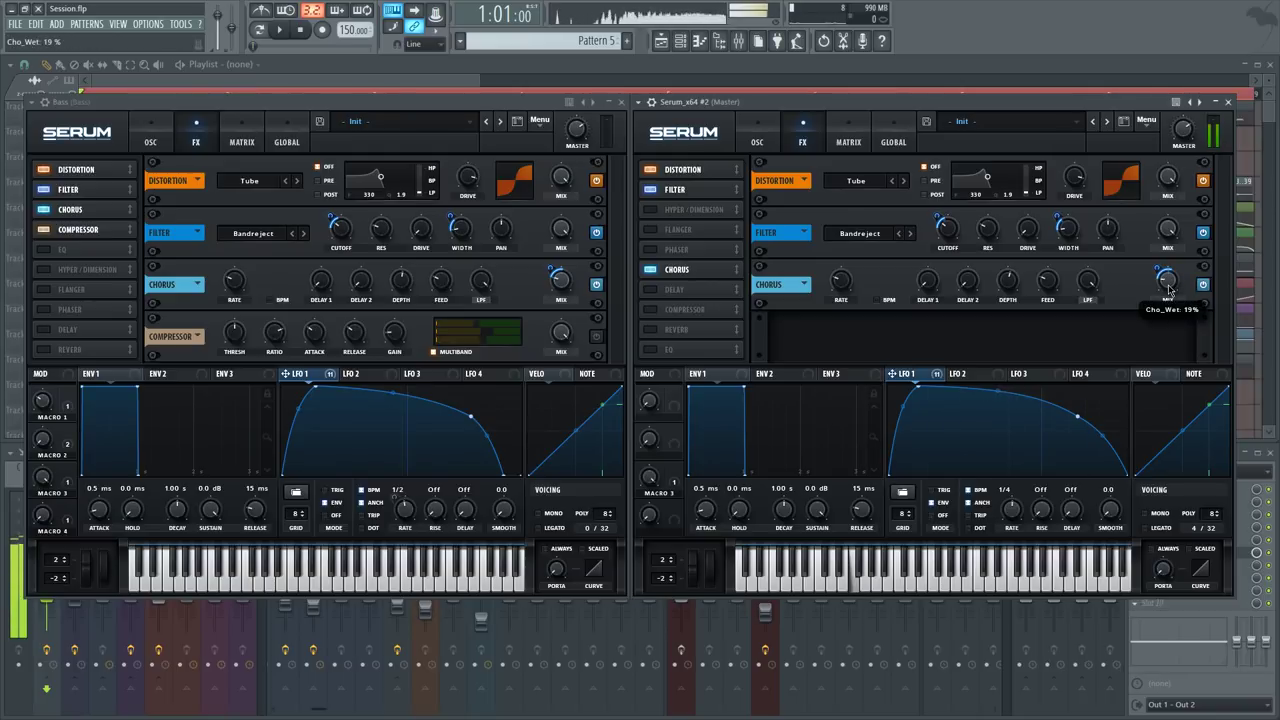
drag(556, 284, 556, 292)
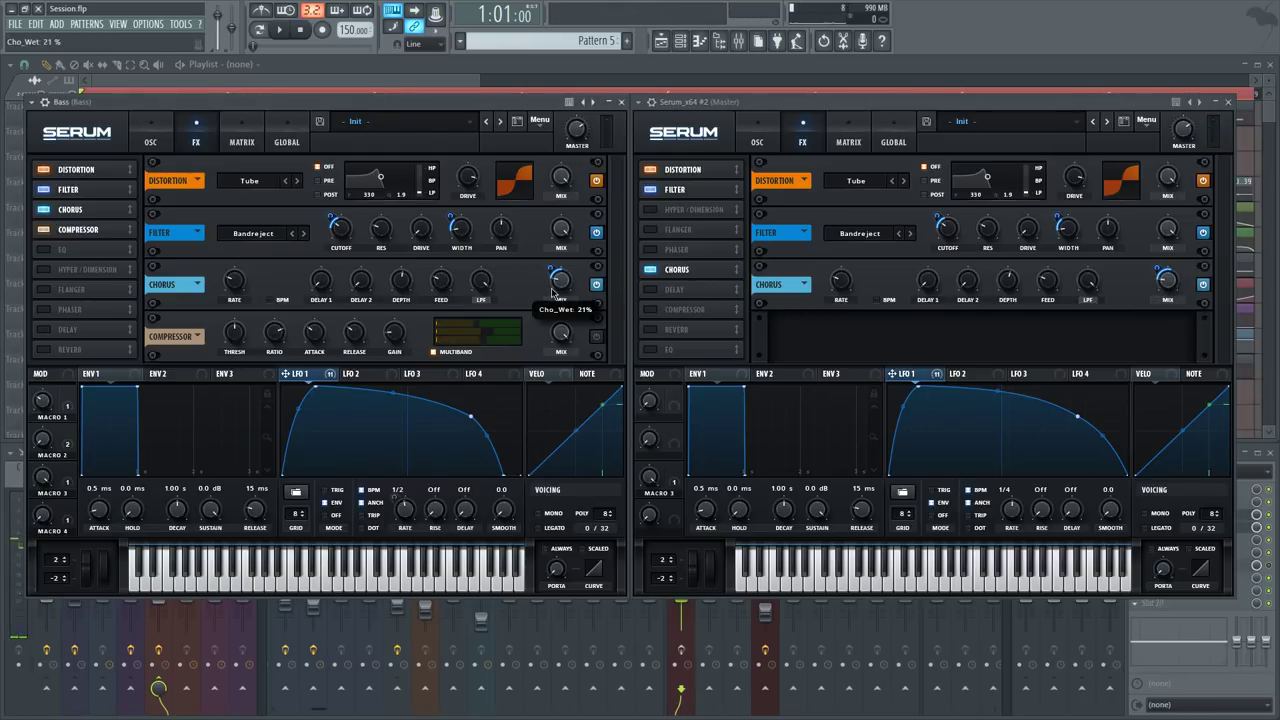
Fine-tune the chorus mix in Serum_x64 #2 and move Chorus directly below Filter in its effects order
drag(1166, 290, 1166, 299)
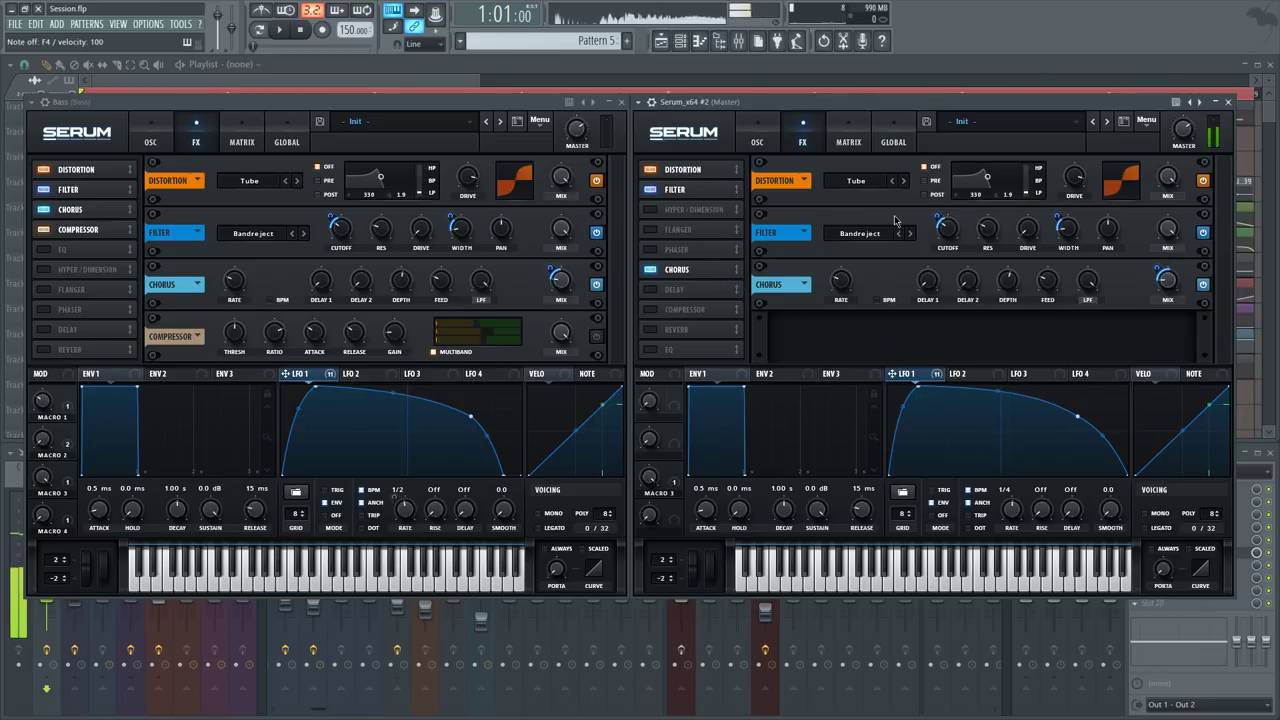
click(650, 210)
click(650, 210)
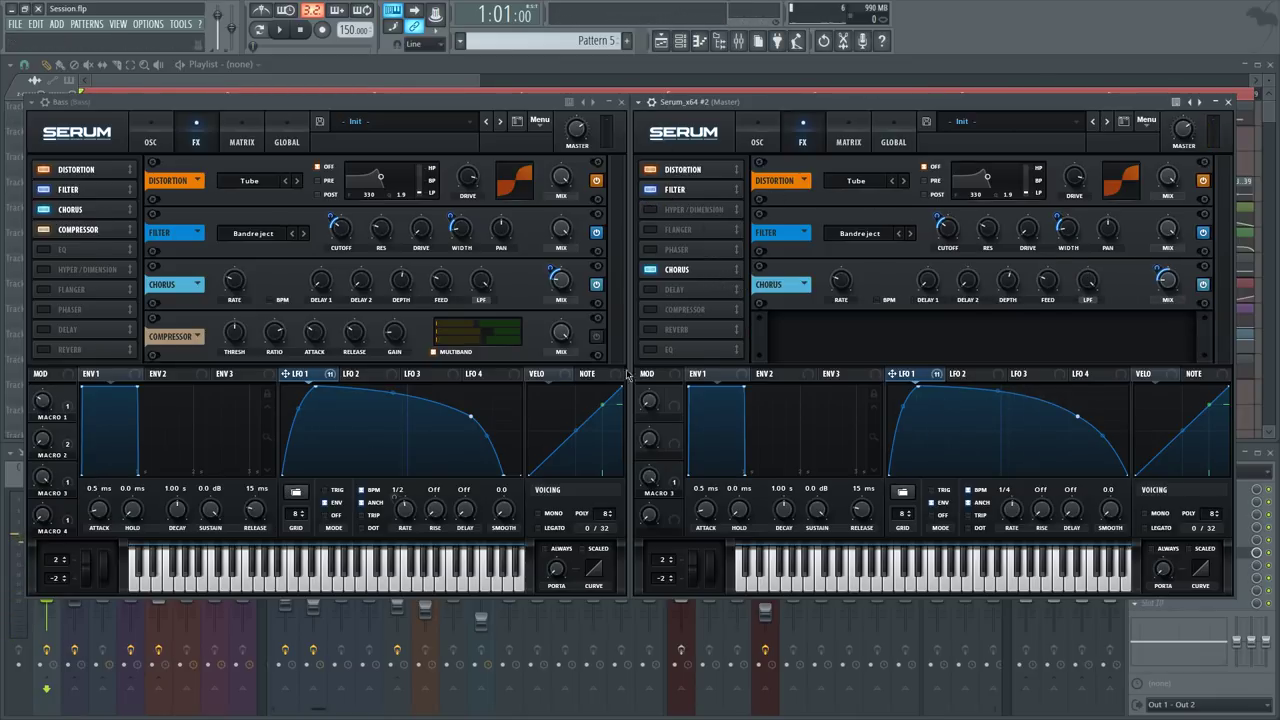
click(650, 289)
click(650, 289)
drag(707, 270, 703, 210)
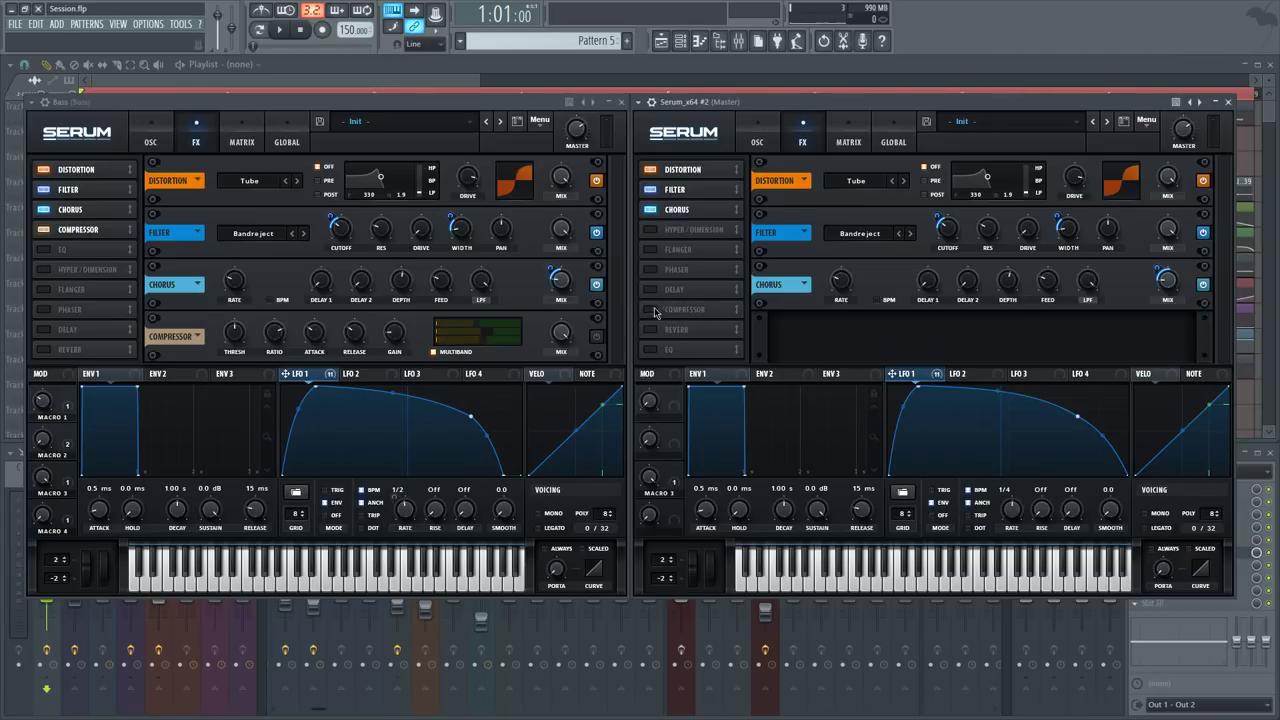
Enable the Compressor in Serum_x64 #2, place it directly below Chorus, turn on Multiband, raise its gain and audition it
click(651, 309)
drag(700, 310, 700, 229)
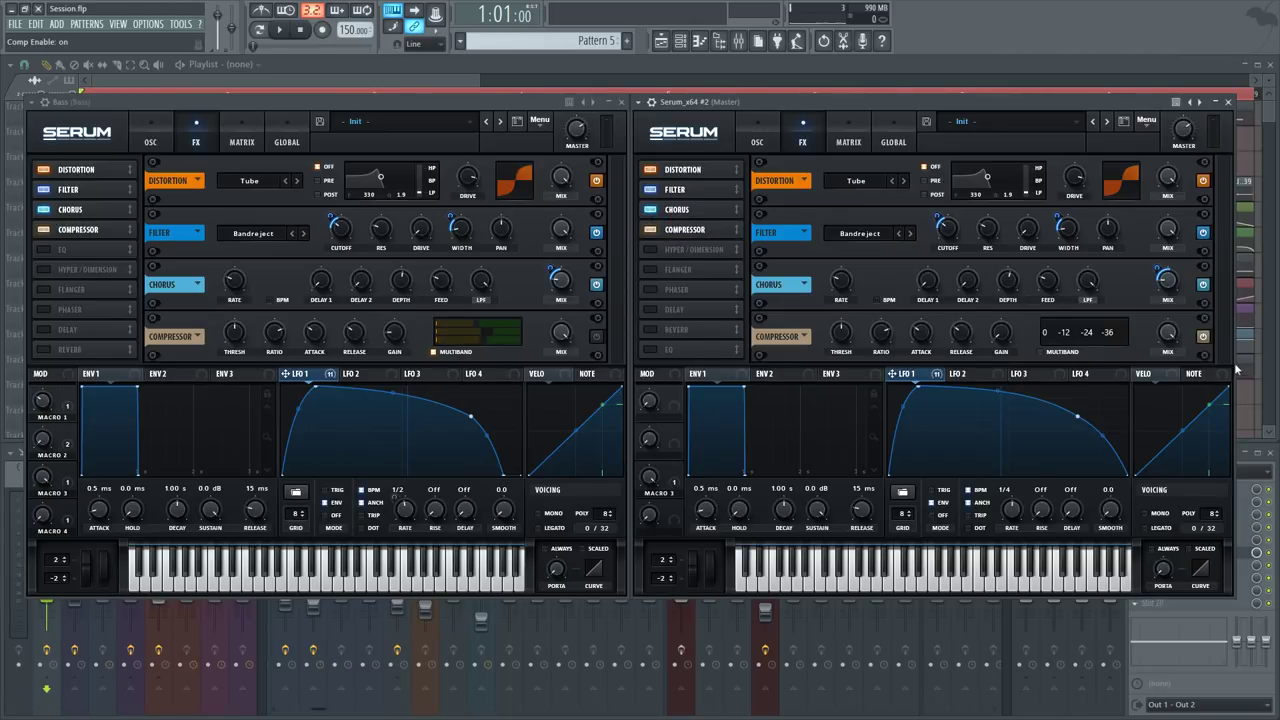
click(1040, 353)
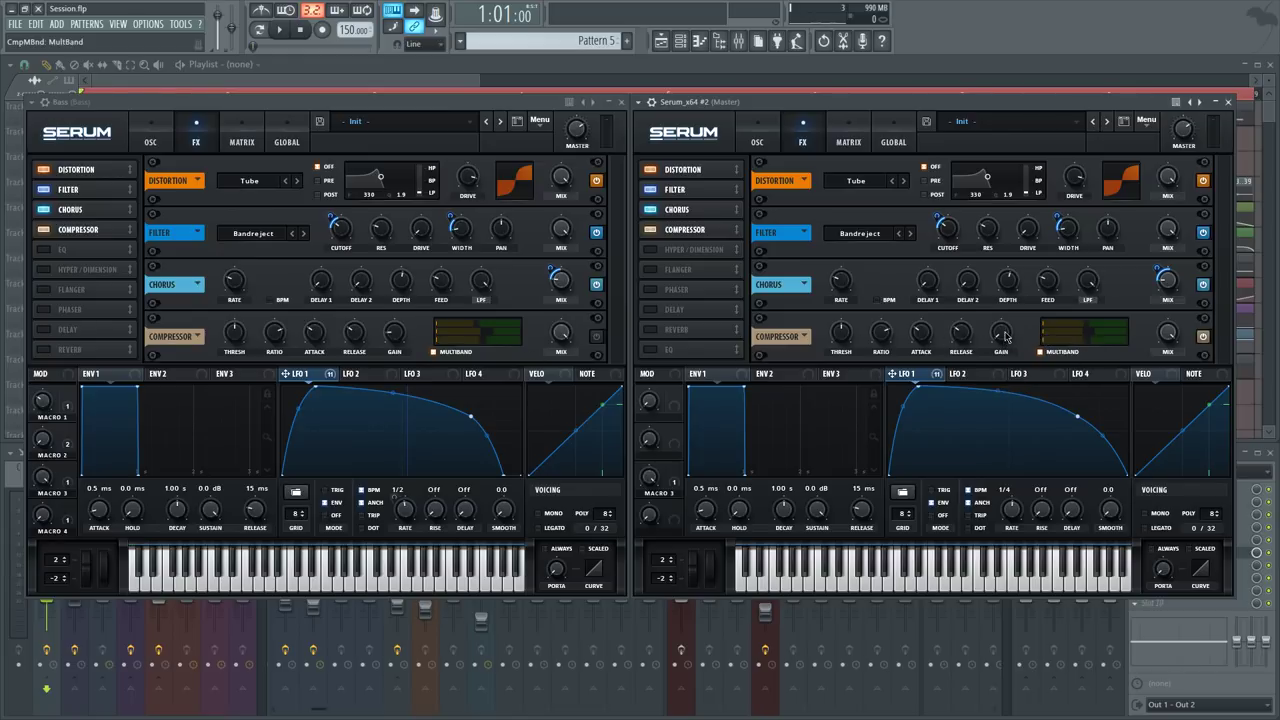
drag(997, 340, 1002, 322)
key(v)
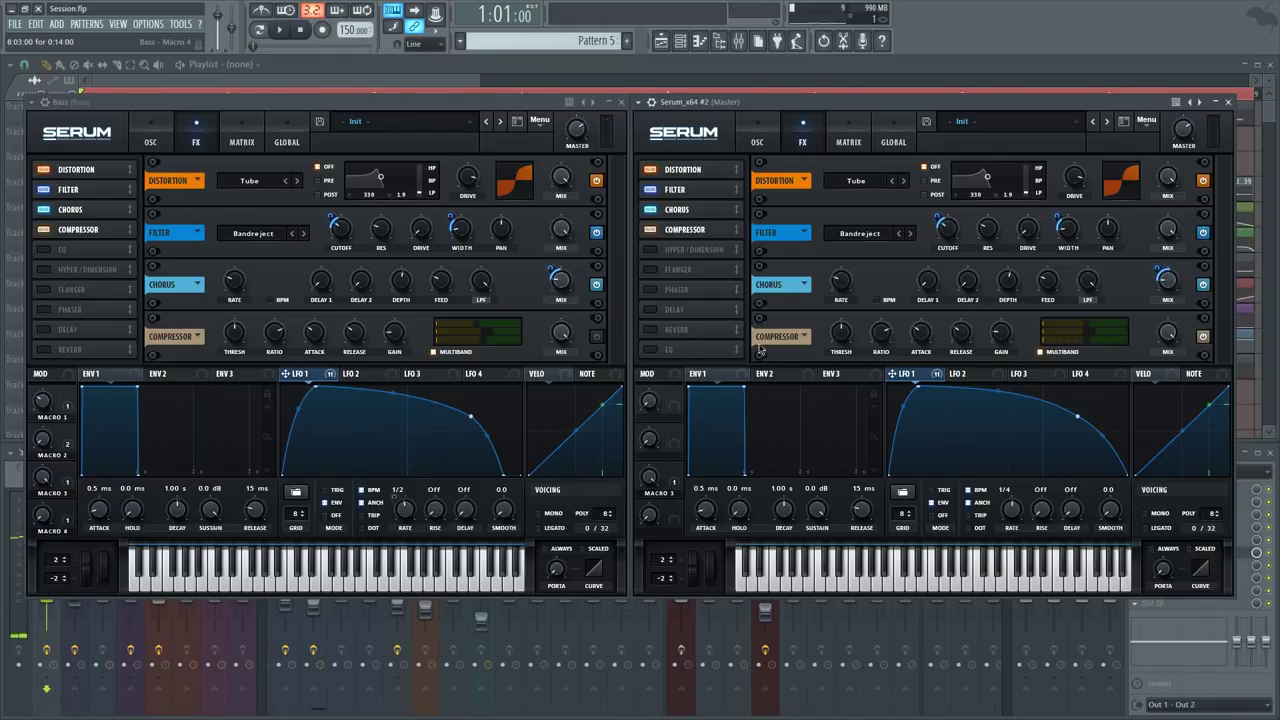
Set the multiband compressor in Serum_x64 #2 to about 114% low and 122% mid, audition it, and enable the Bass patch's Compressor
mouse_move(1125, 338)
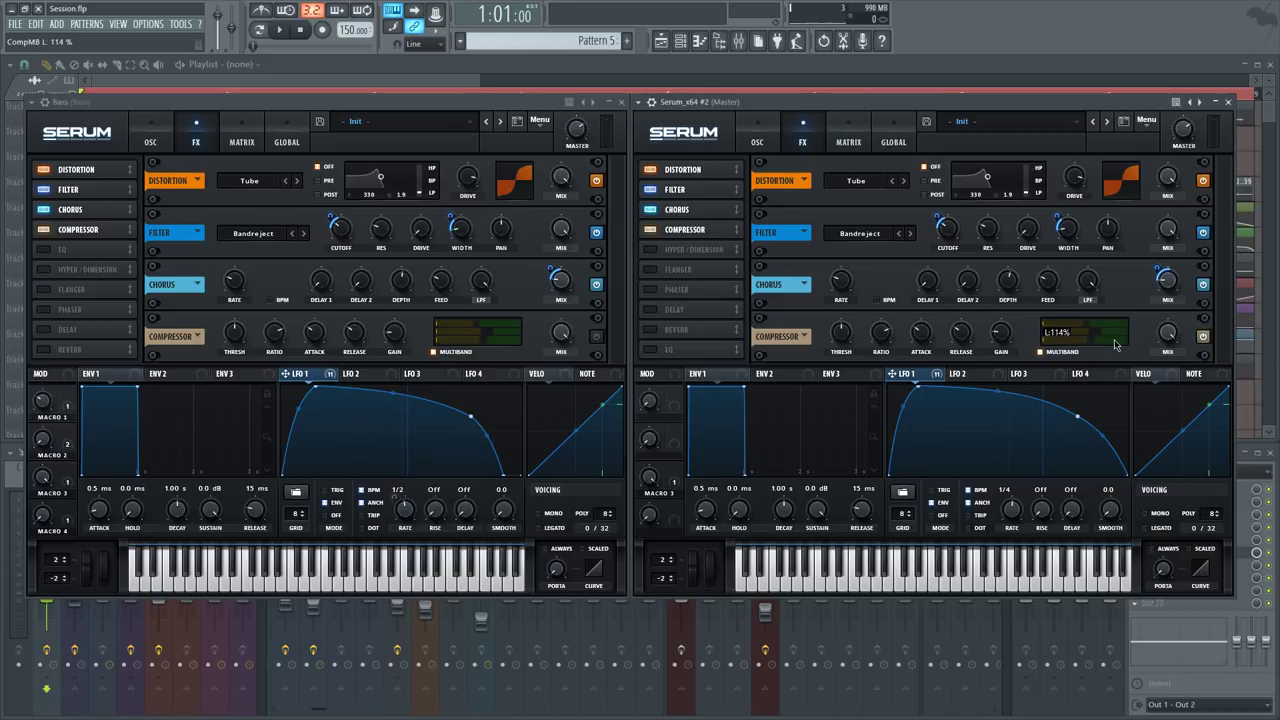
drag(1117, 344, 1117, 338)
key(v)
key(v)
click(595, 335)
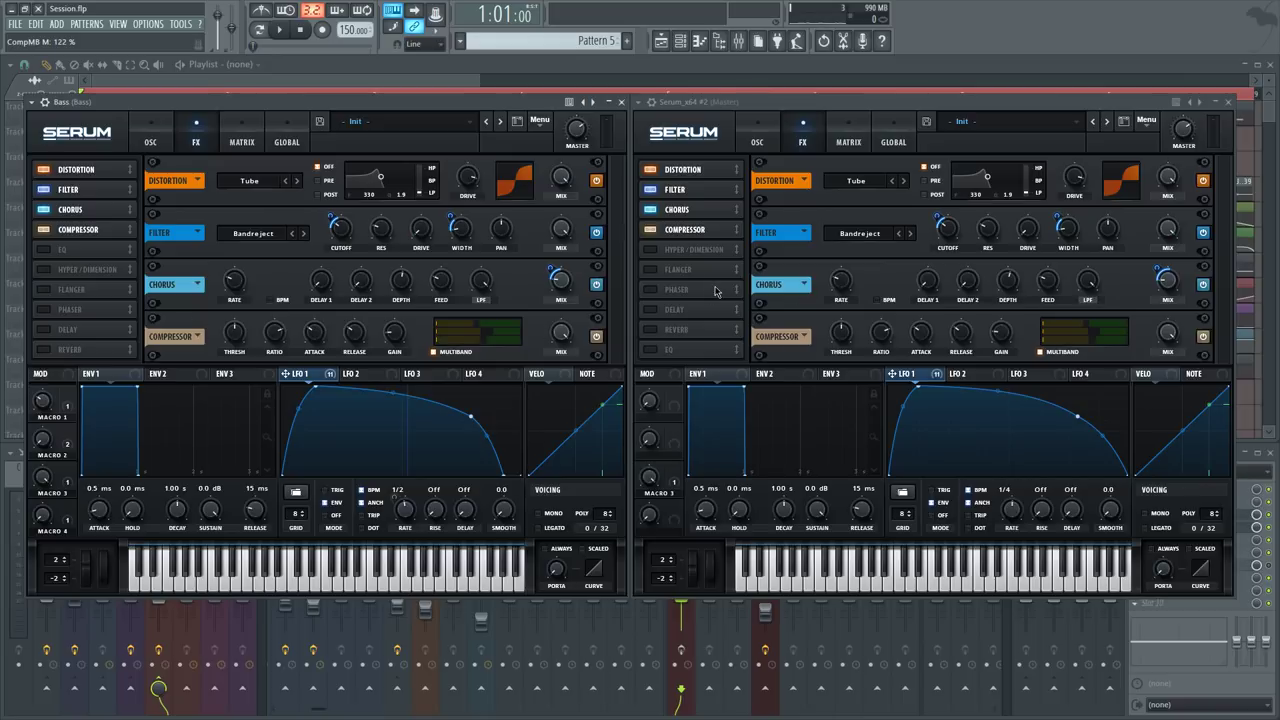
Show the oscillator pages of both instances and check LFO 2 in Serum_x64 #2, returning to LFO 1
click(757, 136)
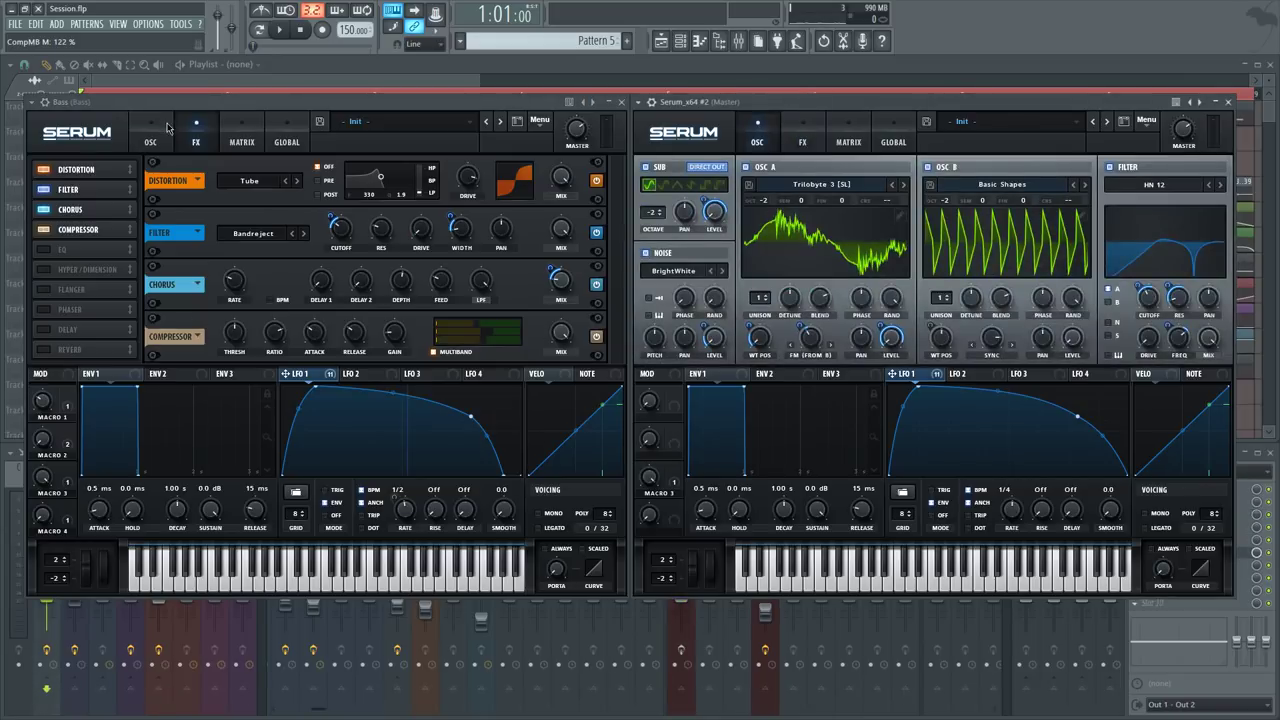
click(149, 138)
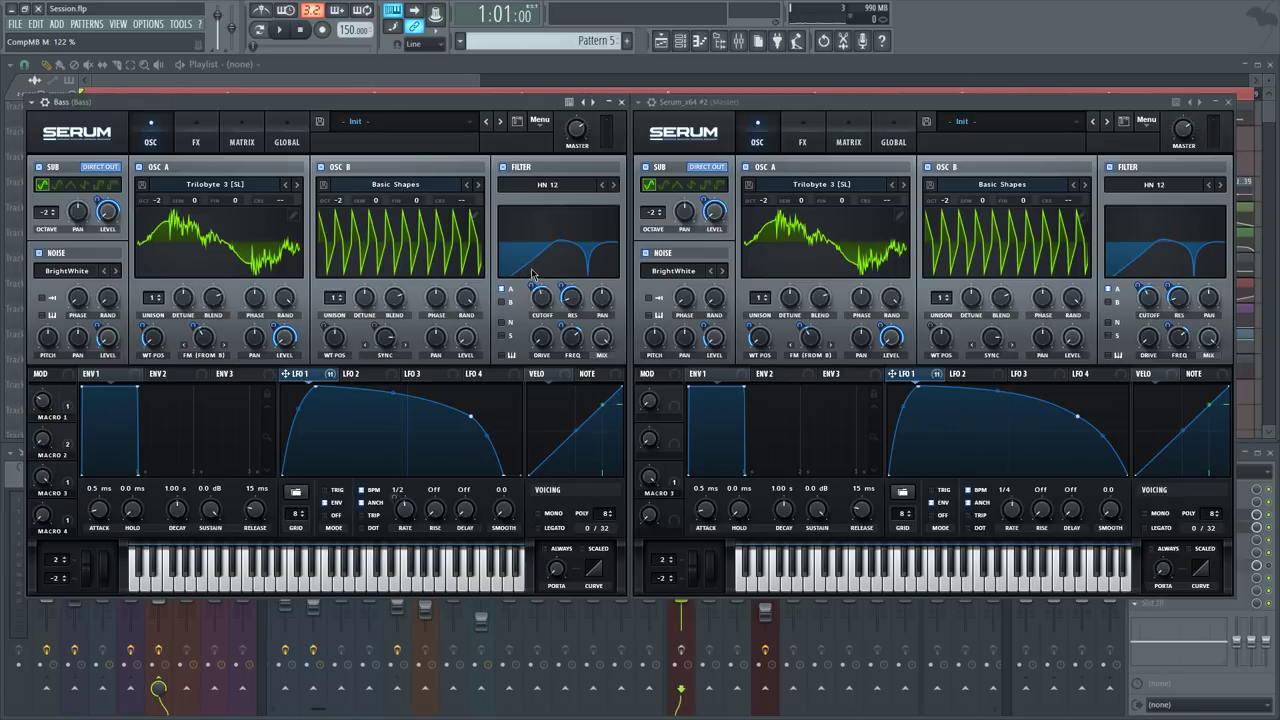
click(964, 379)
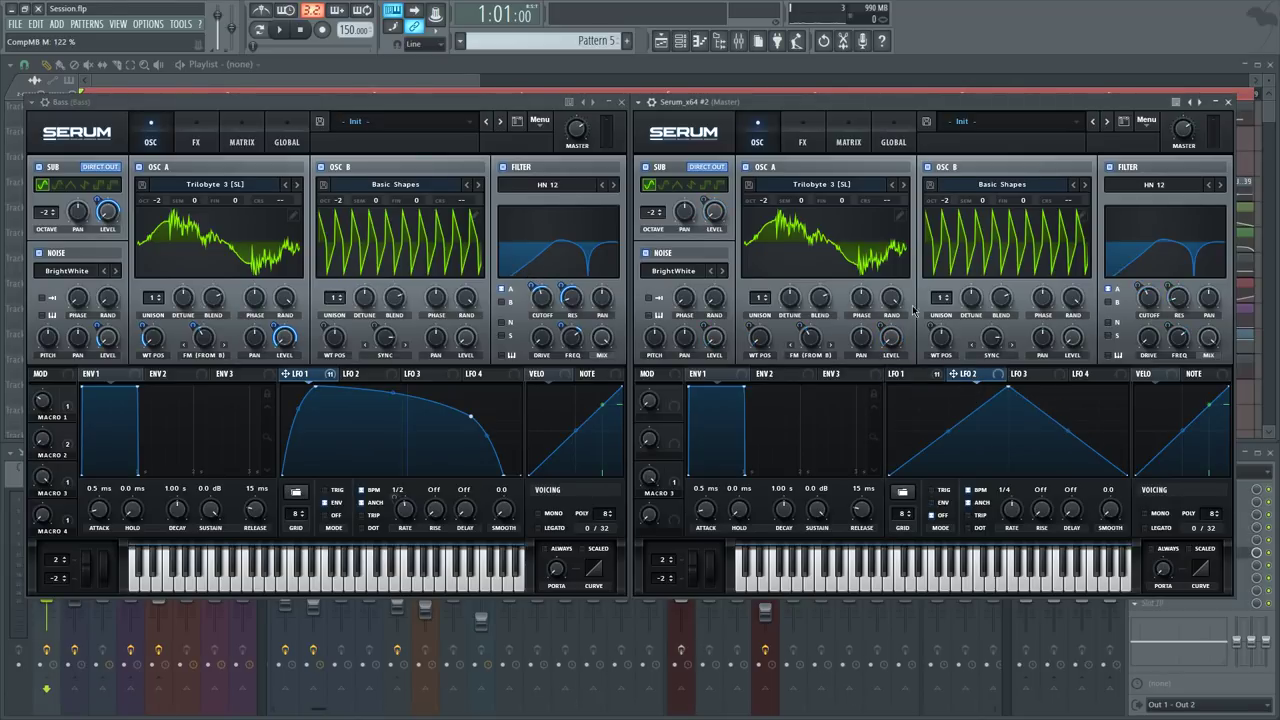
click(903, 374)
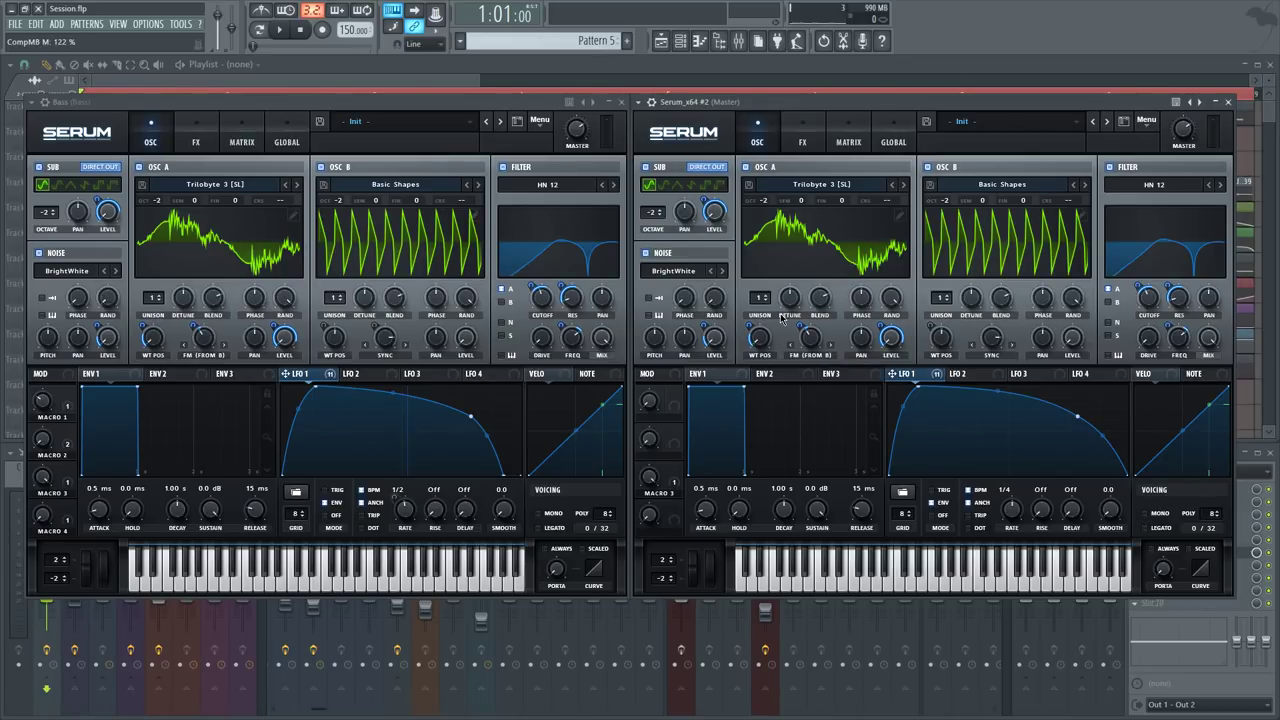
Try the spectral wavetables Monster 6, Monster 7 and Monster 8 on oscillator A of Serum_x64 #2, auditioning them
click(838, 188)
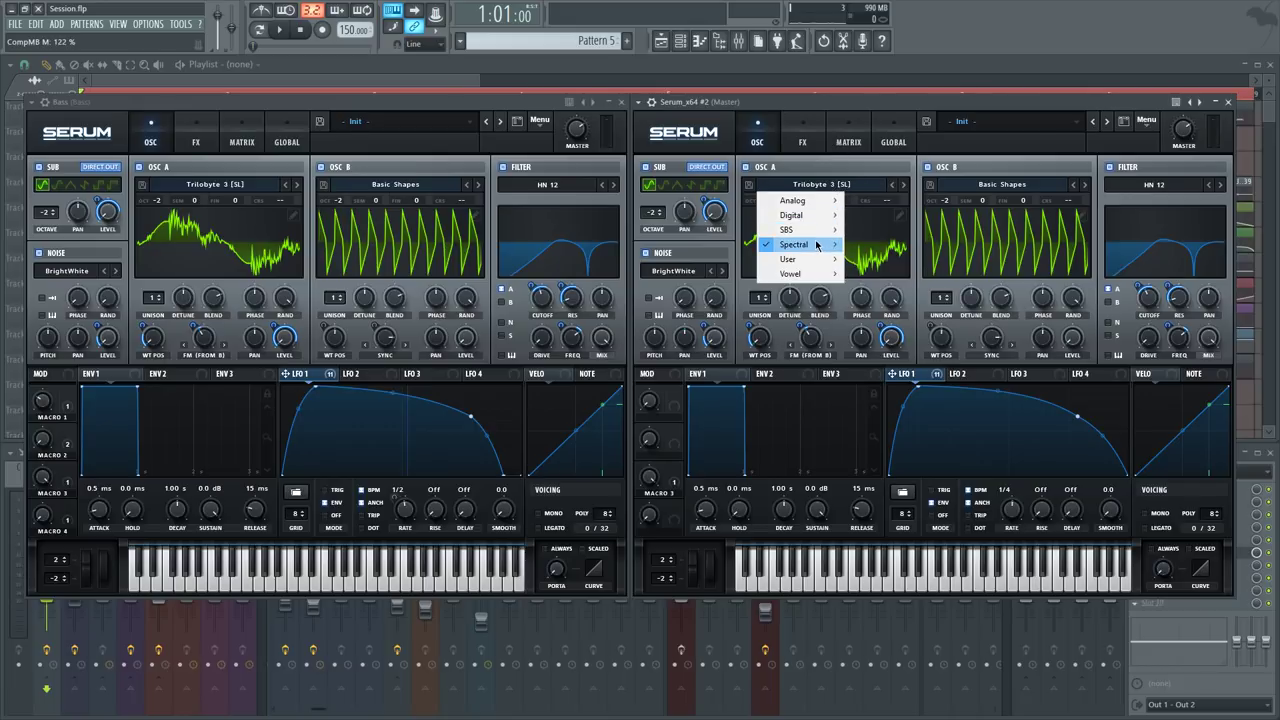
mouse_move(822, 245)
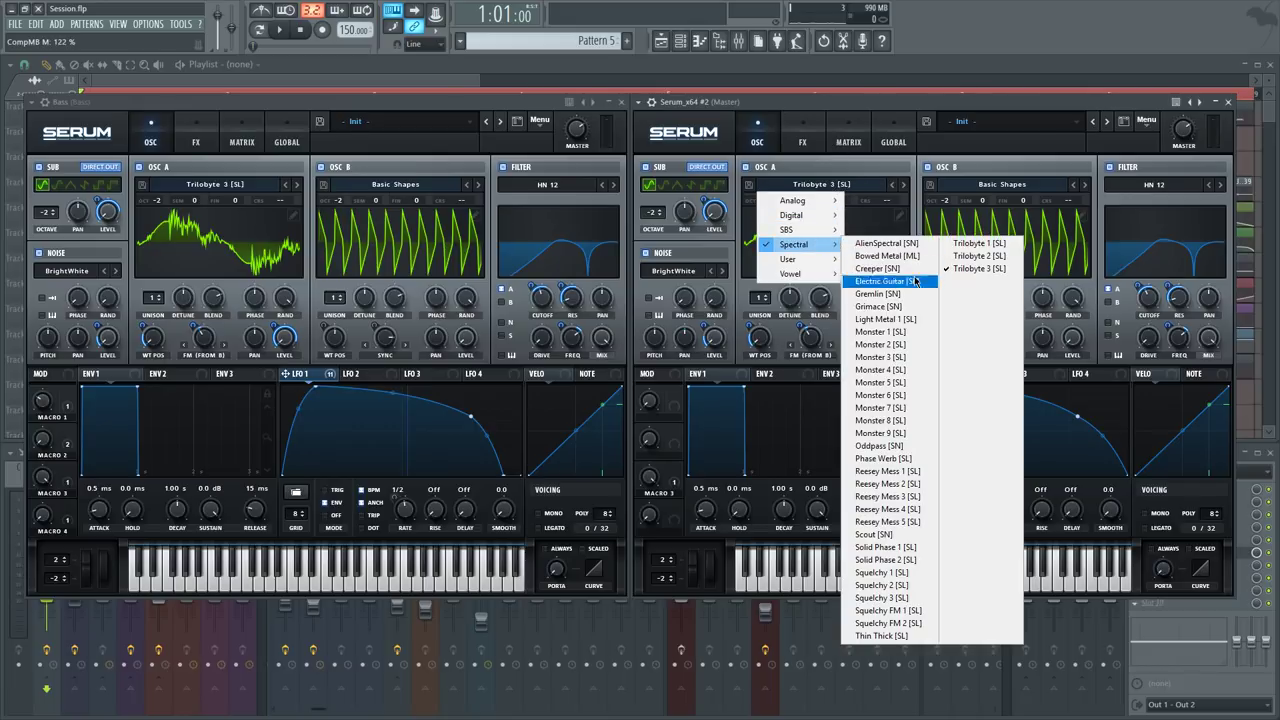
click(881, 395)
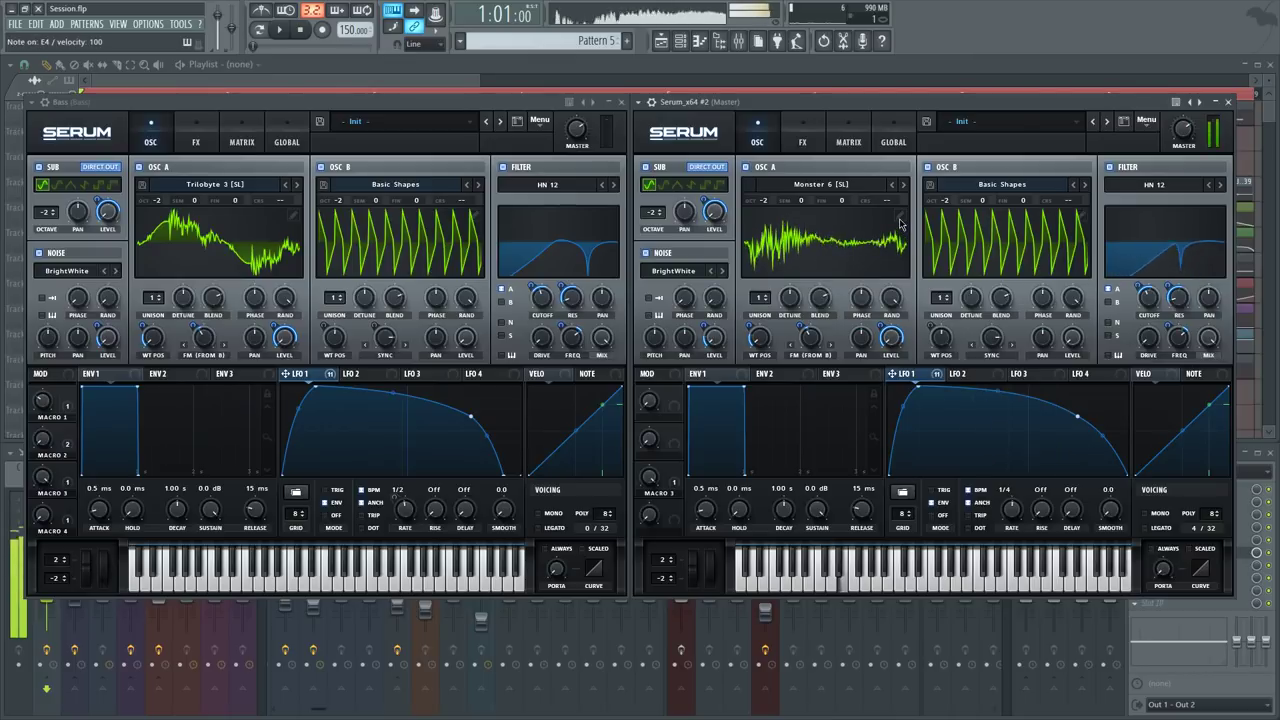
click(903, 185)
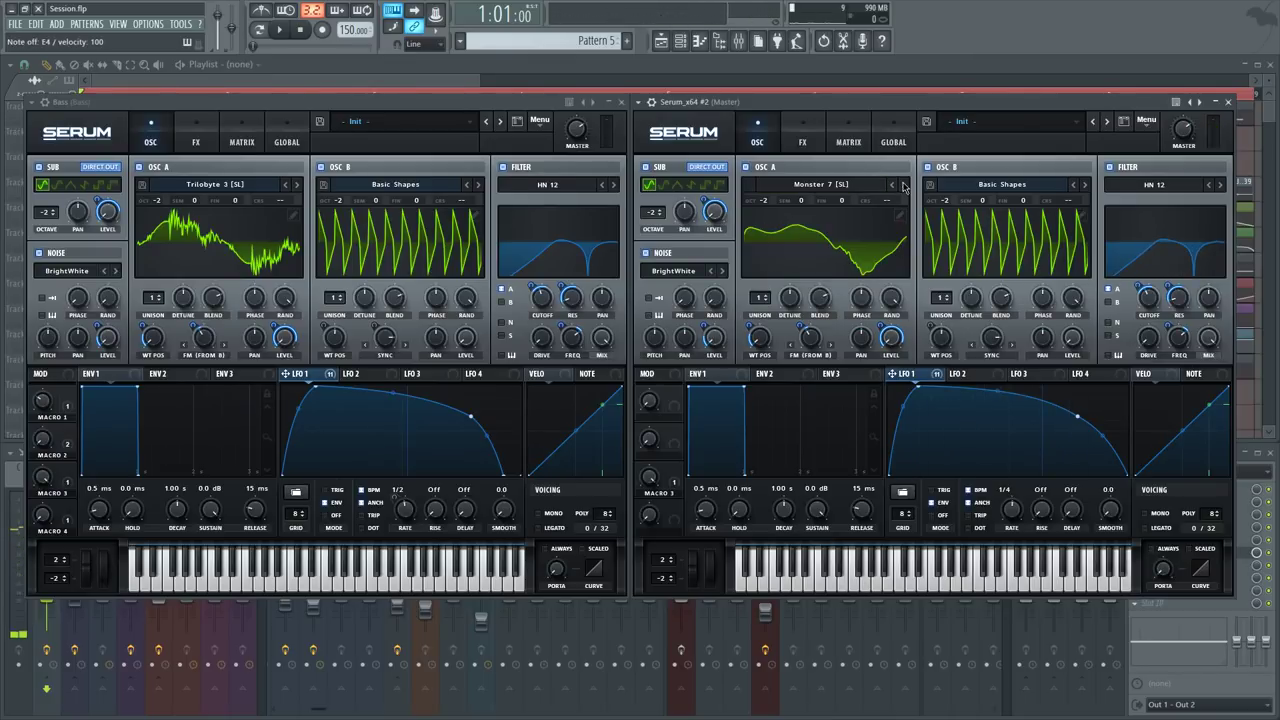
click(901, 186)
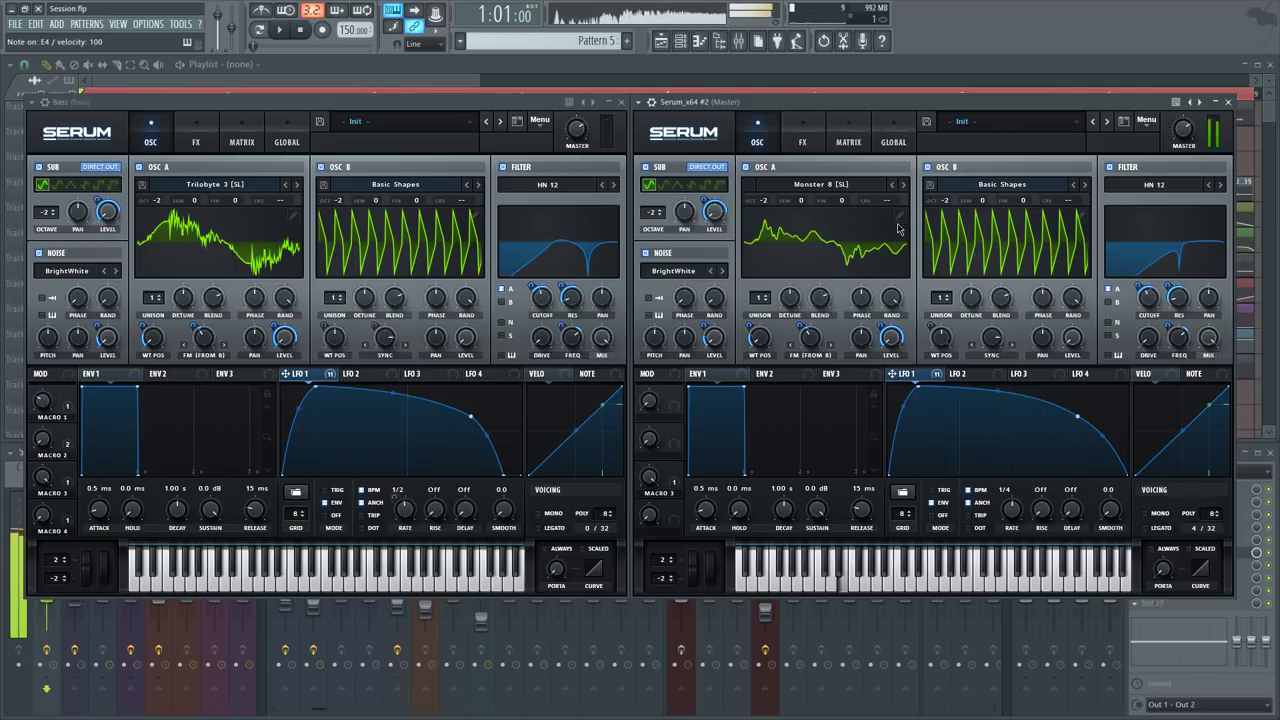
Try reshaping the Monster 8 wavetable in the wavetable editor with Proc:Squarify plus Process and Morph commands, and audition the sound
click(898, 215)
click(1197, 474)
mouse_move(1216, 513)
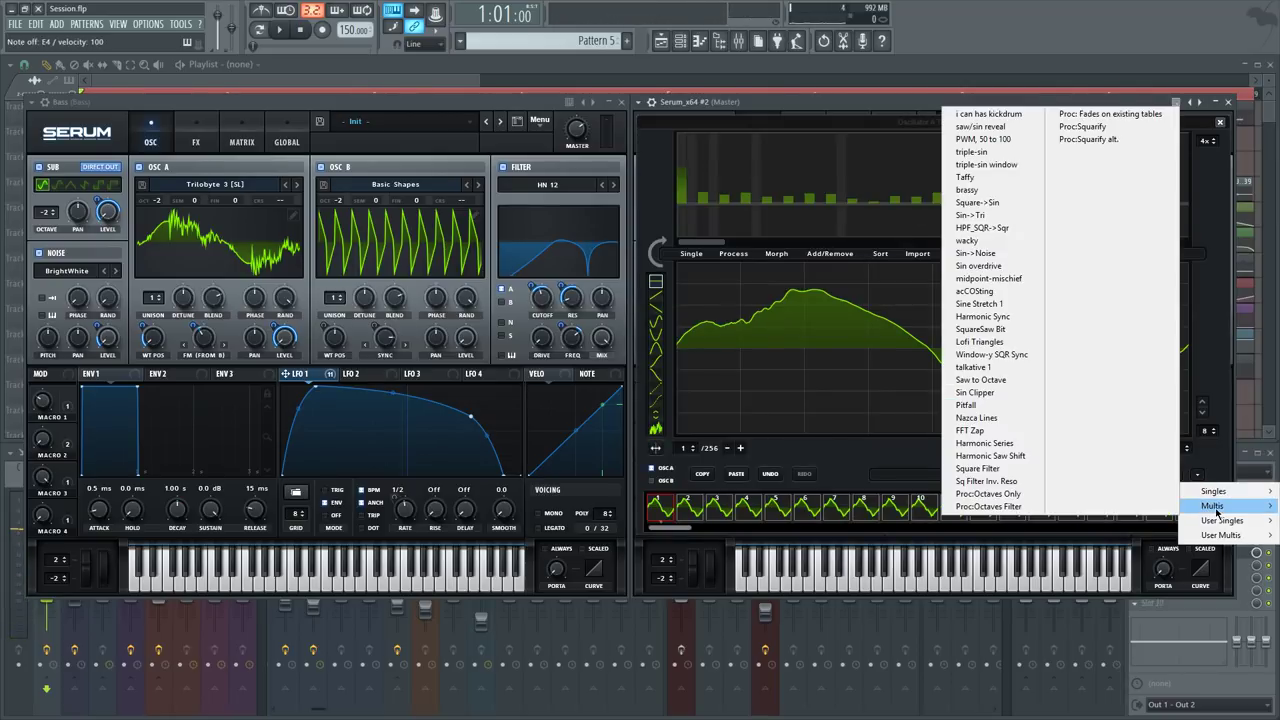
click(1082, 126)
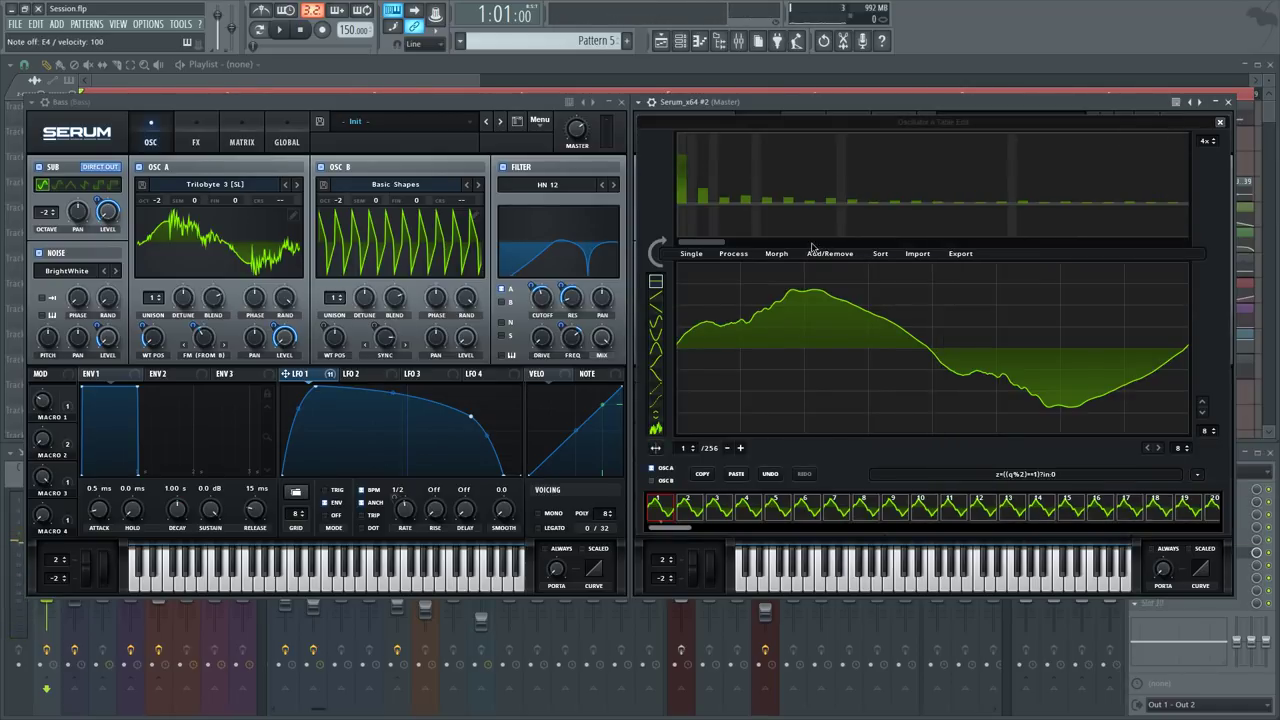
click(740, 256)
click(745, 270)
click(778, 258)
click(783, 269)
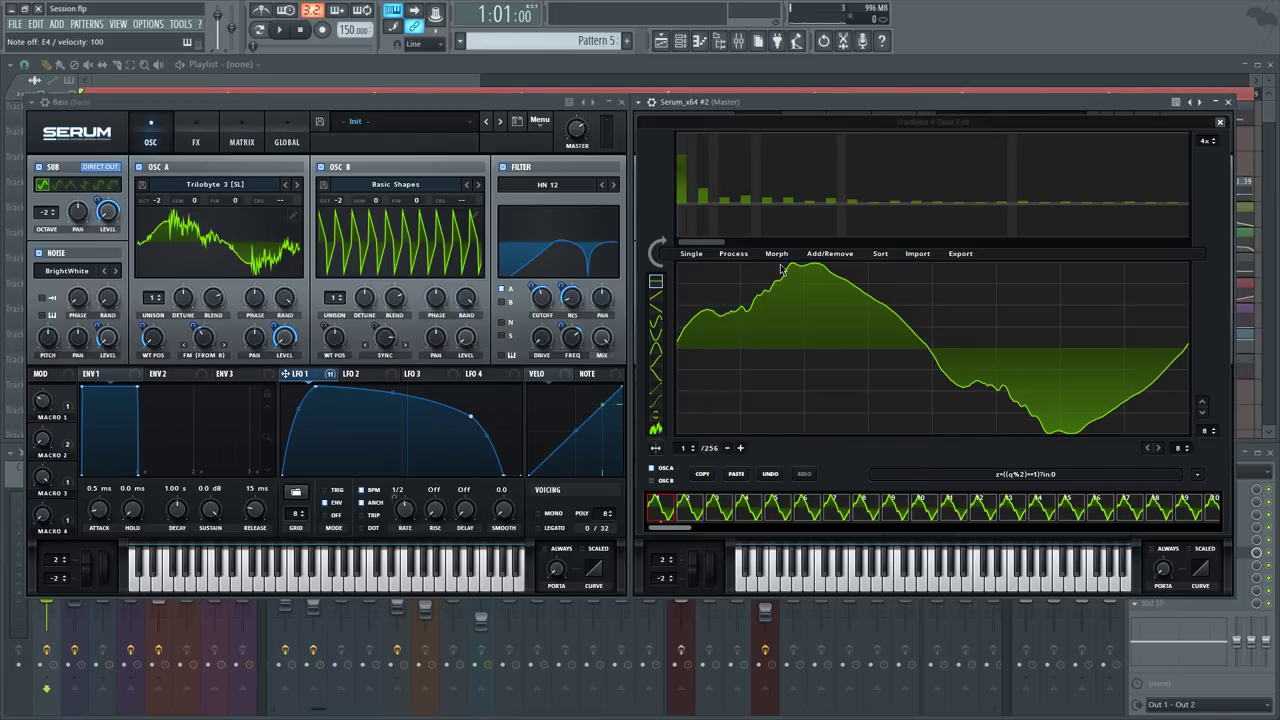
click(1220, 122)
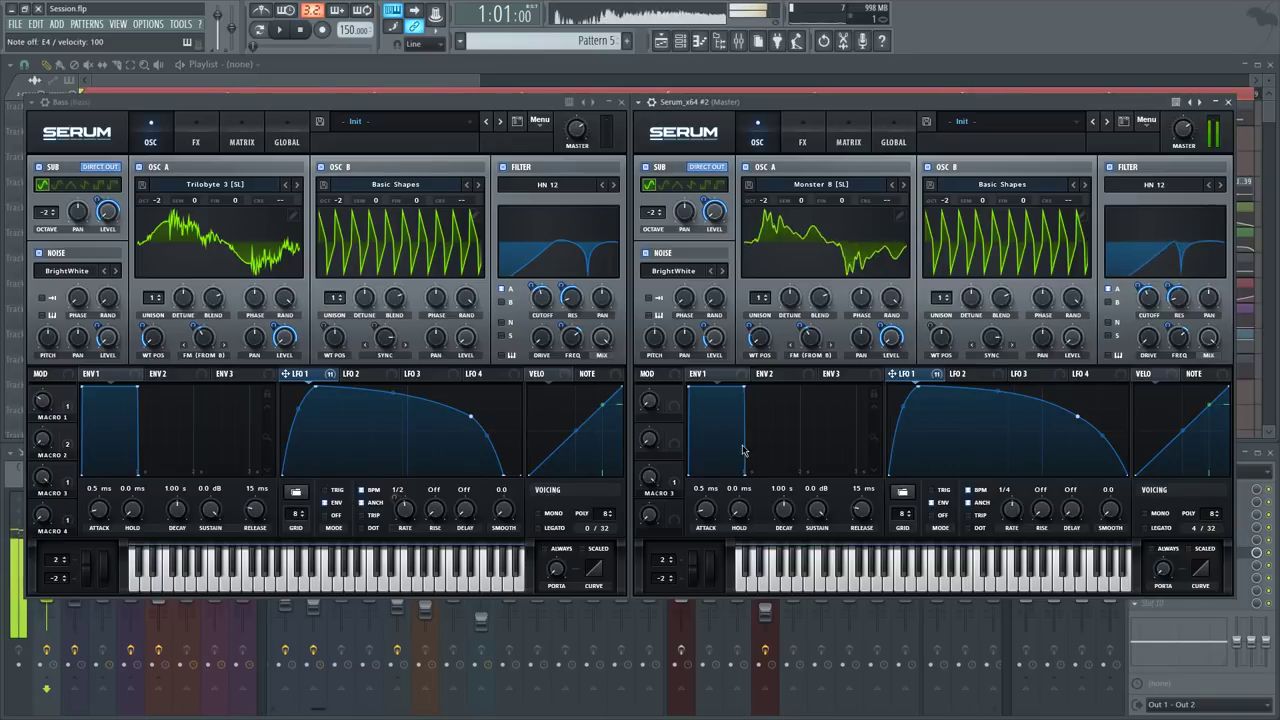
drag(649, 480, 662, 506)
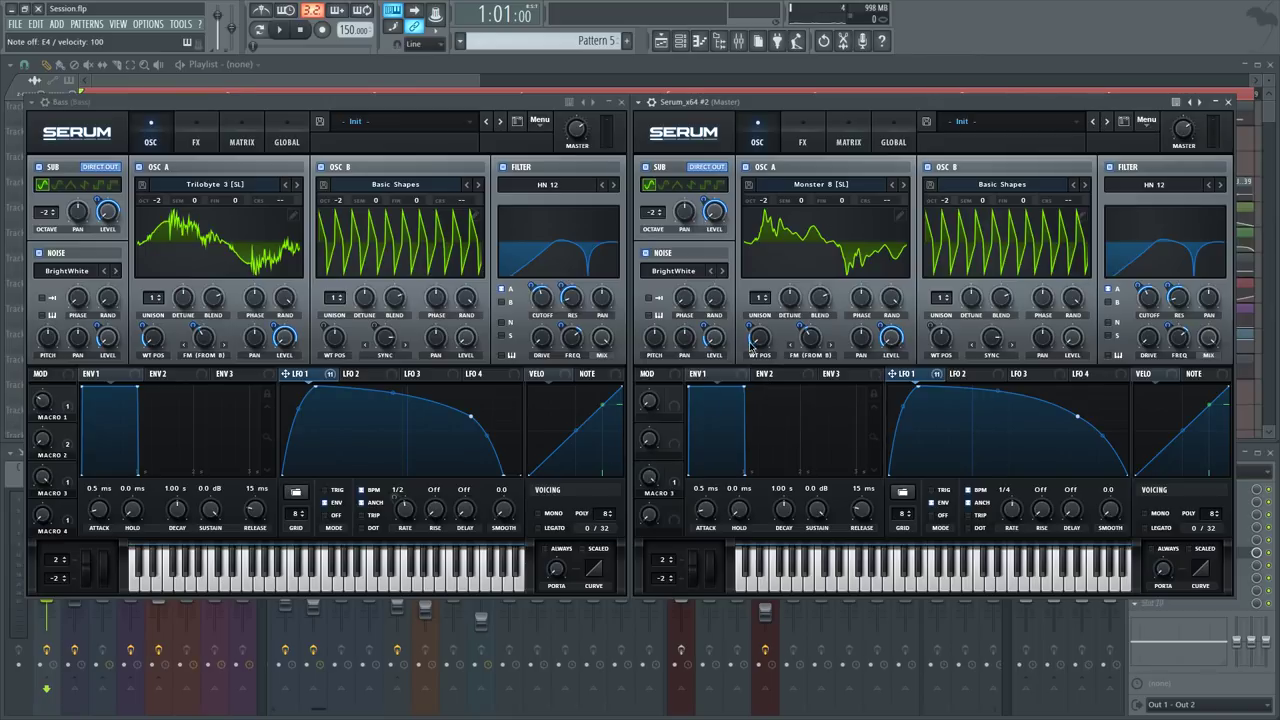
Load the Trilobyte 3 spectral wavetable back into oscillator A of Serum_x64 #2
click(830, 186)
mouse_move(800, 246)
mouse_move(943, 234)
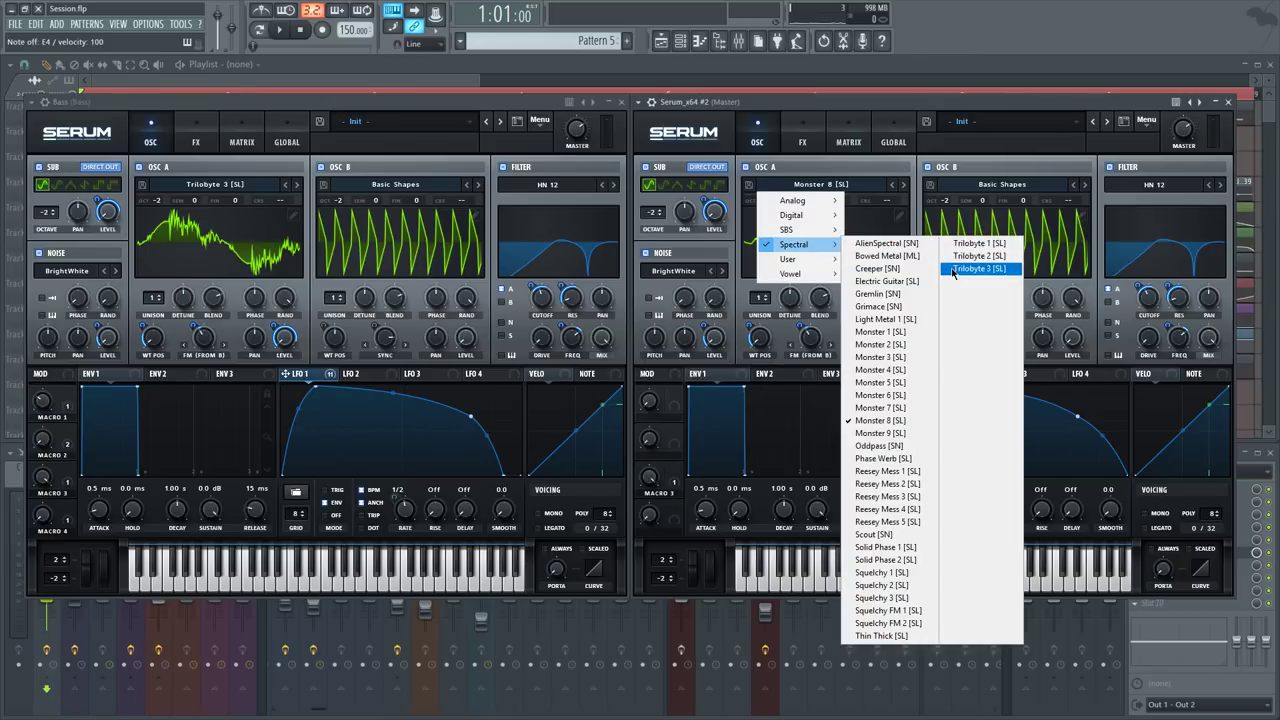
click(1075, 232)
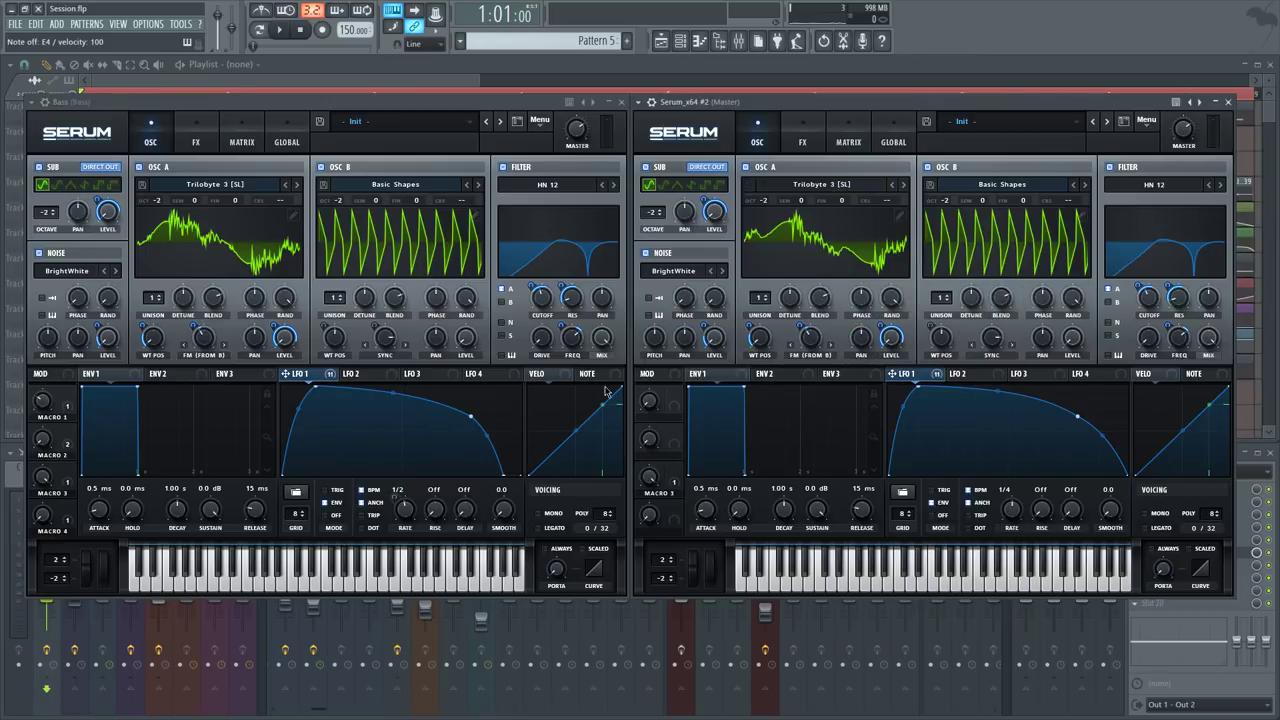
Set the LFO 1 rate in Serum_x64 #2 to 1/2 and assign Macro 1 to it with an amount of about 31
click(76, 405)
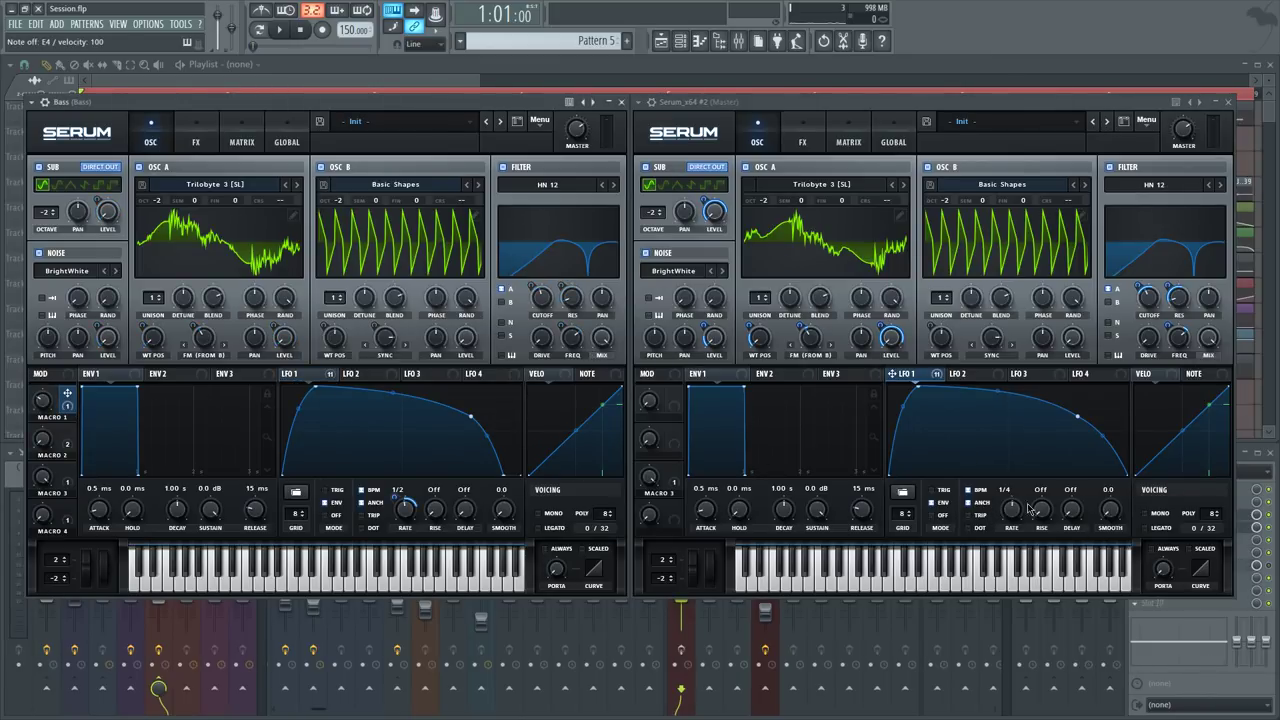
drag(1018, 509, 1015, 515)
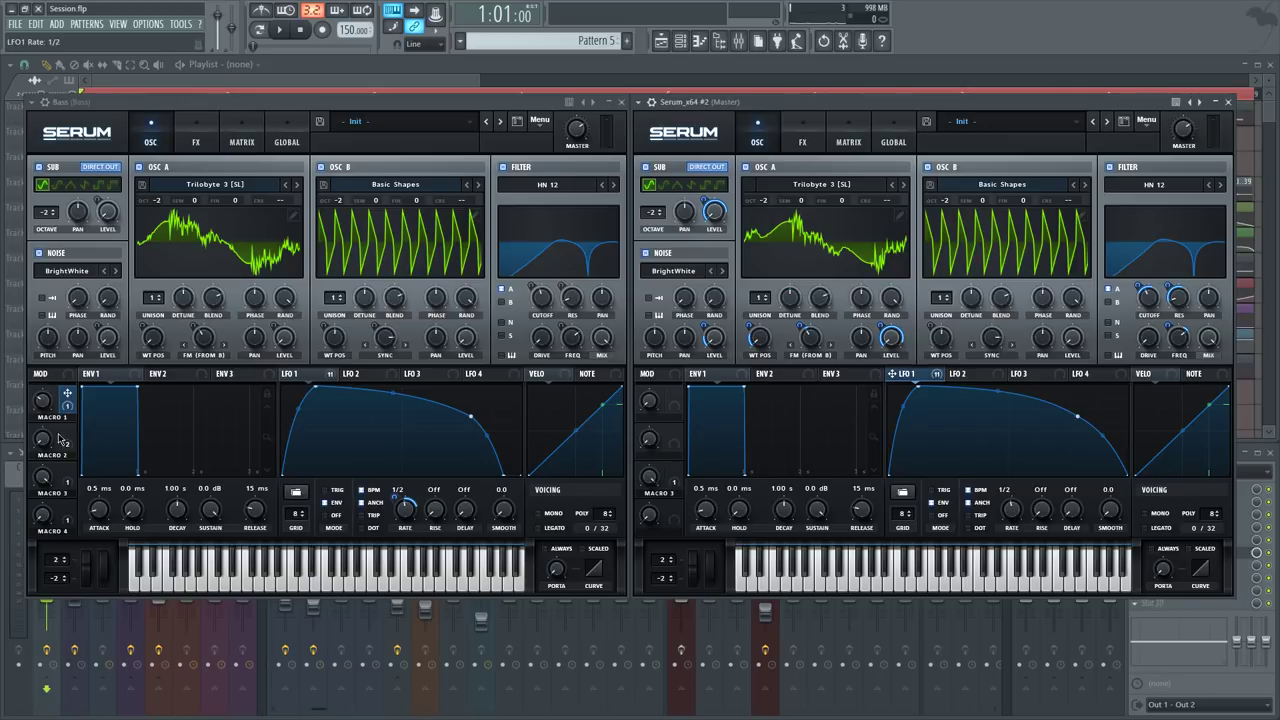
click(674, 412)
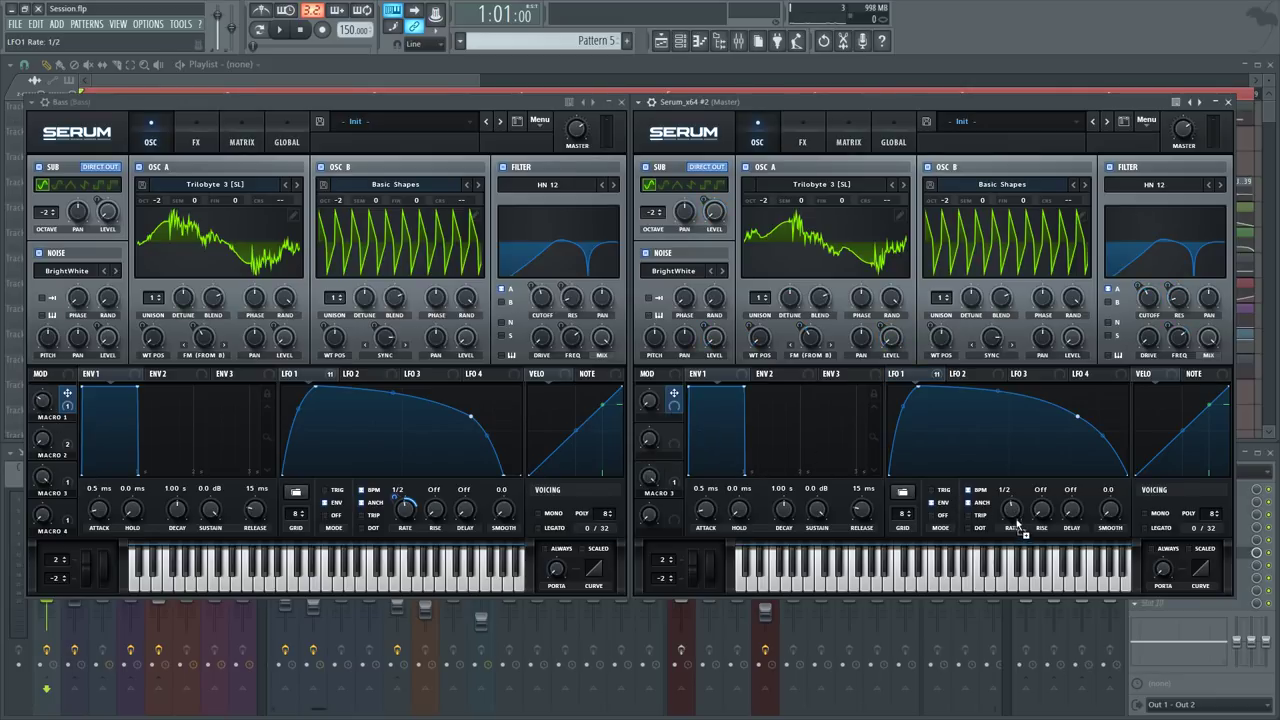
drag(1003, 500, 1000, 513)
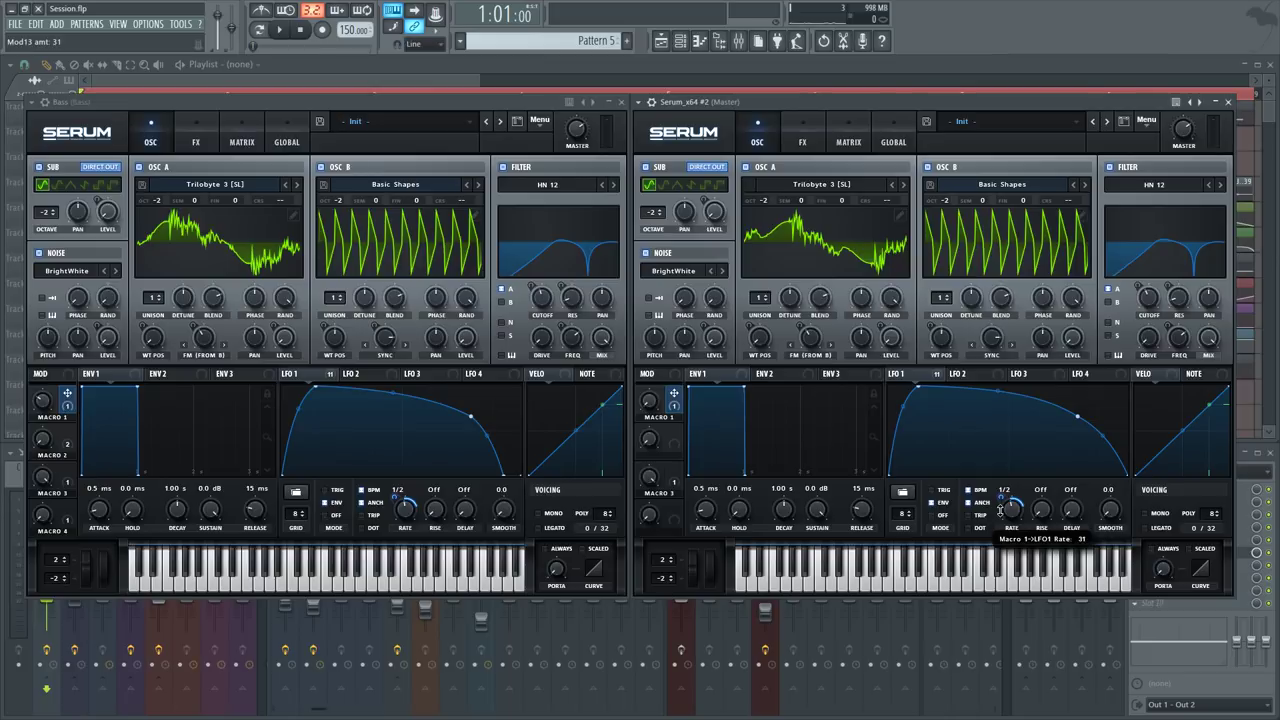
Audition Macro 1 in Serum_x64 #2 at positions such as 100%, 68% and 45%, switching LFO 1 to TRIG mode
key(v)
drag(643, 410, 643, 350)
key(v)
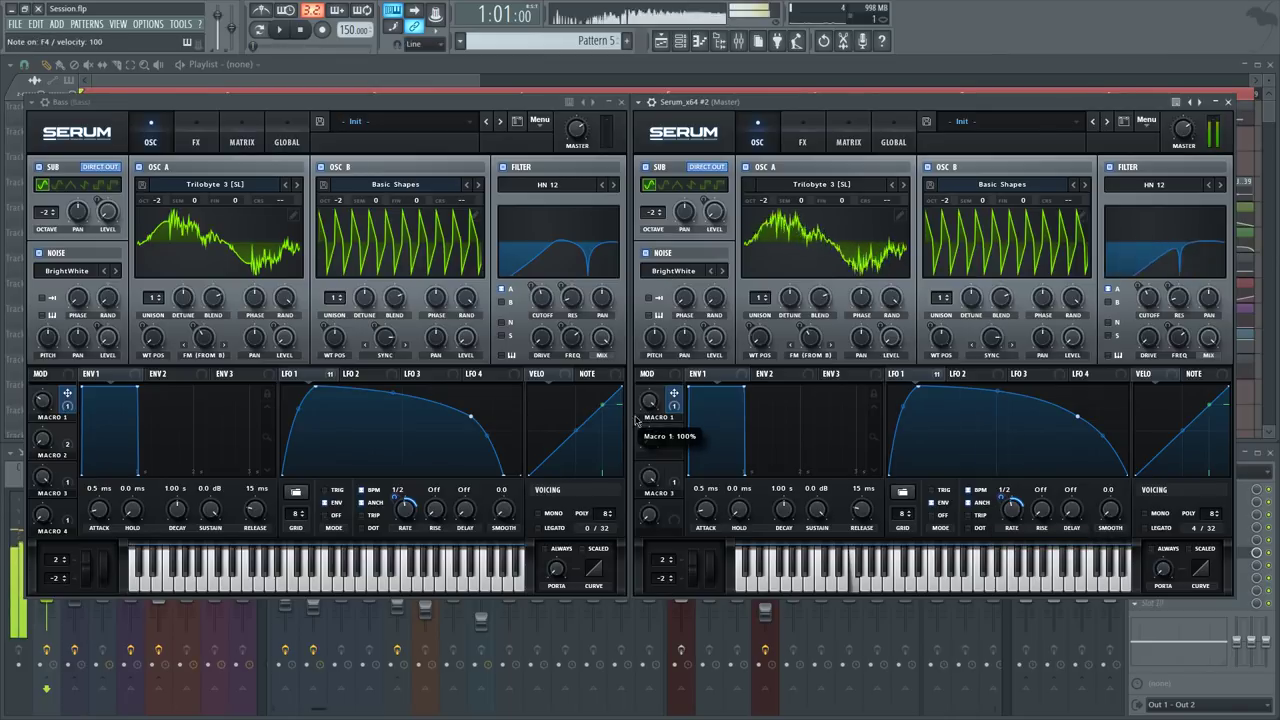
drag(636, 420, 634, 443)
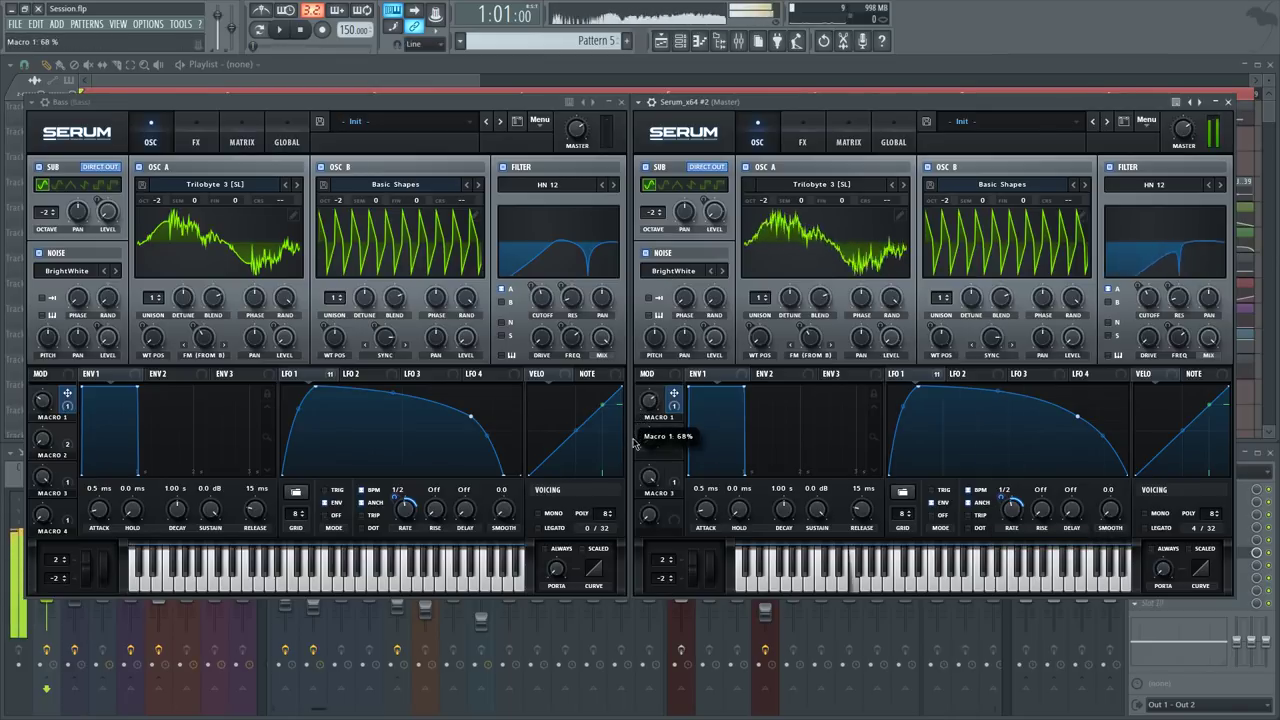
drag(656, 398, 660, 371)
key(z)
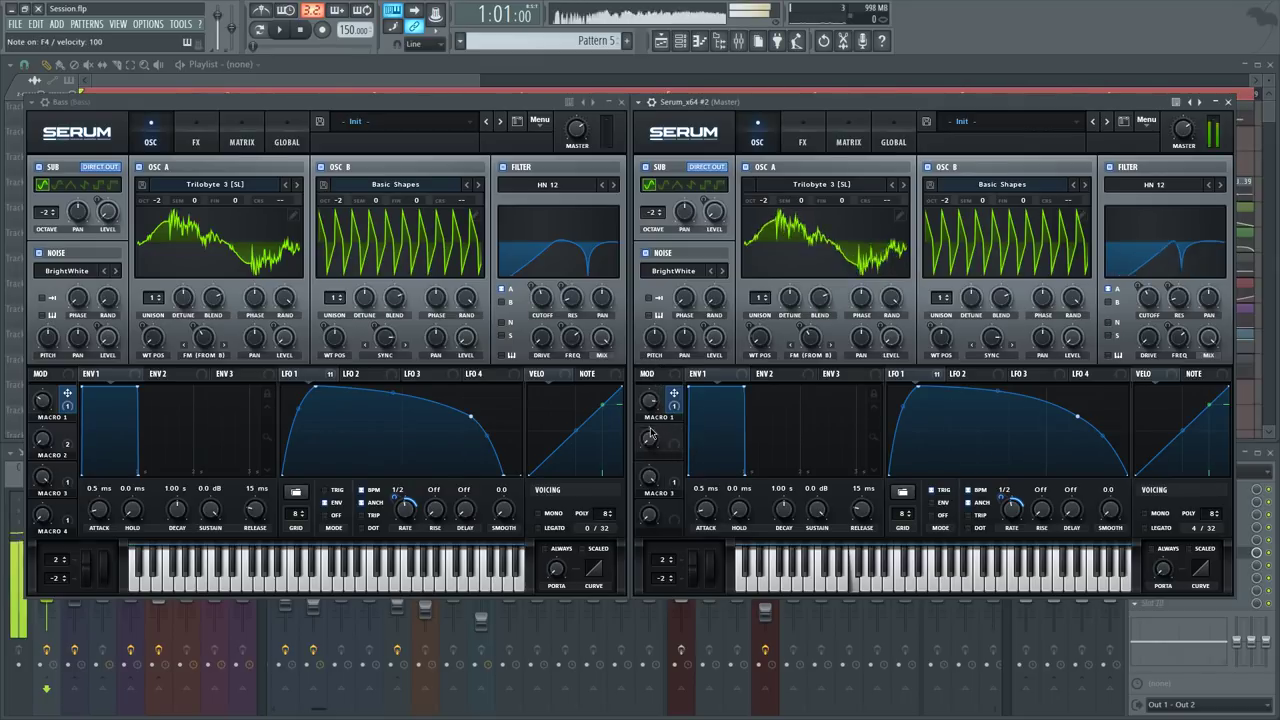
drag(641, 427, 636, 441)
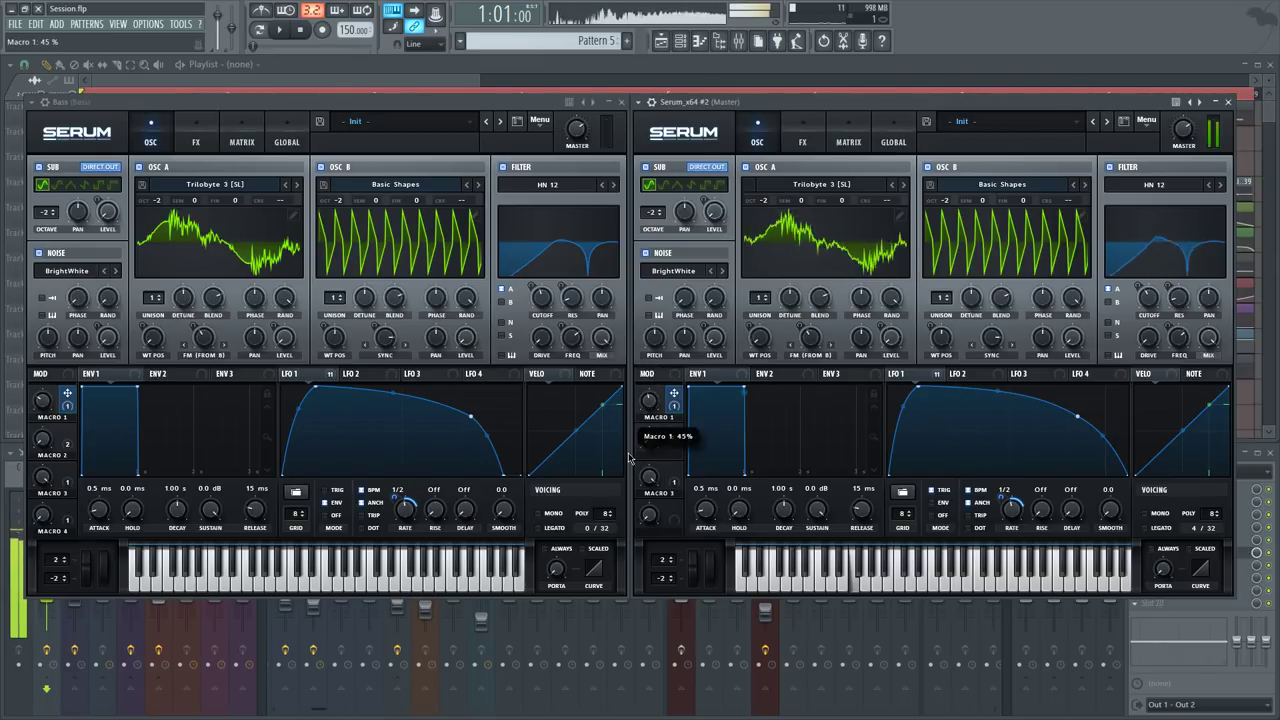
mouse_move(645, 406)
mouse_down()
mouse_move(645, 420)
mouse_move(652, 364)
mouse_move(647, 387)
mouse_up()
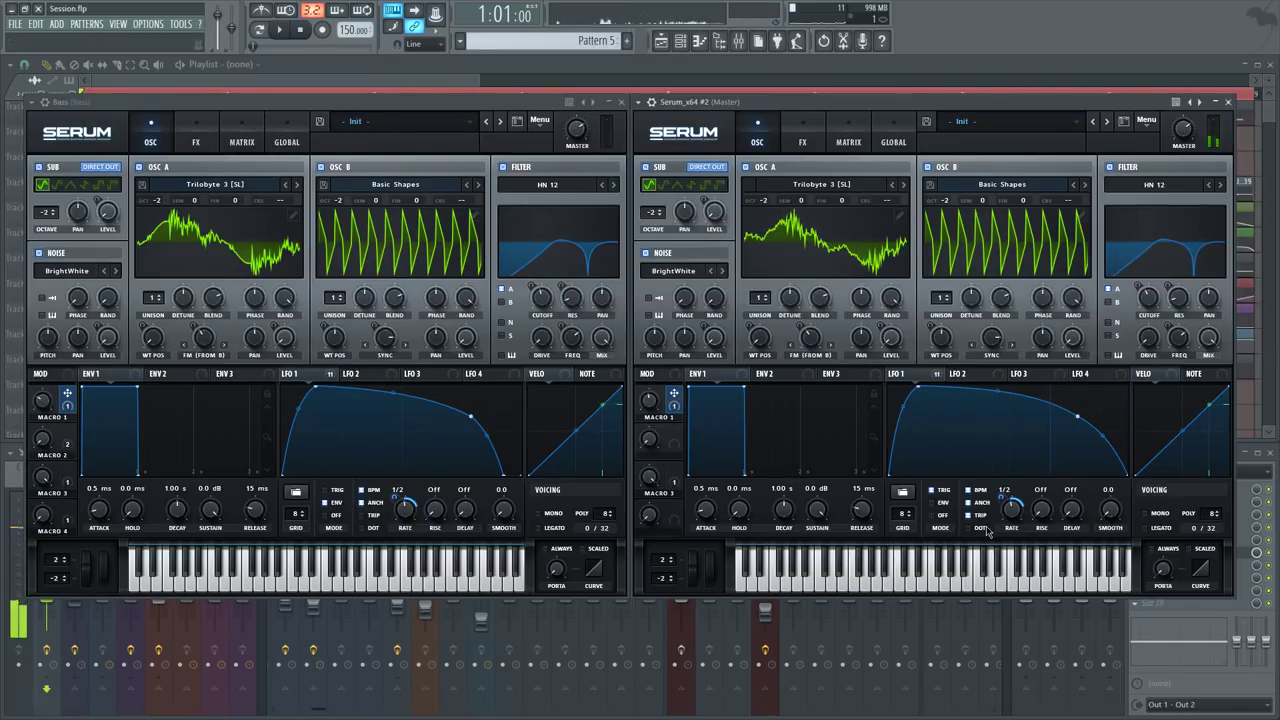
Assign Macro 2 to oscillator B's sync warp in Serum_x64 #2 with an amount of about 8, following the Bass patch
click(64, 443)
drag(675, 441, 989, 342)
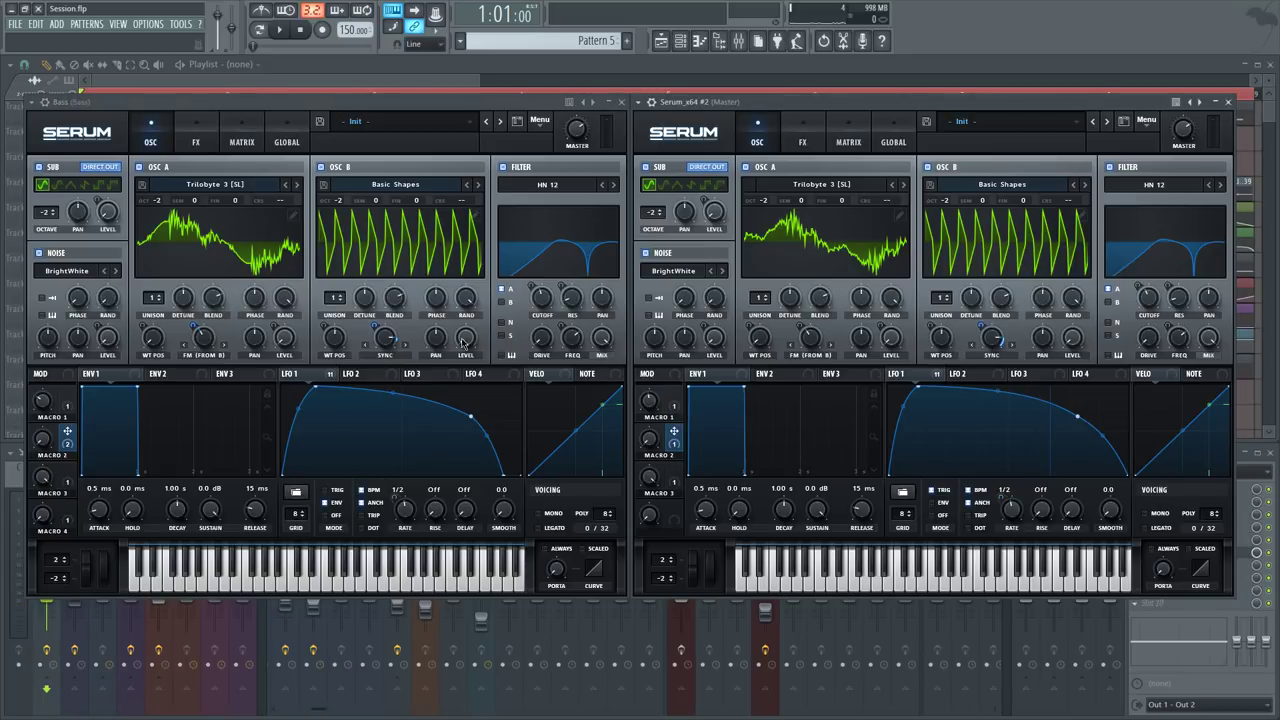
click(380, 327)
drag(982, 326, 984, 331)
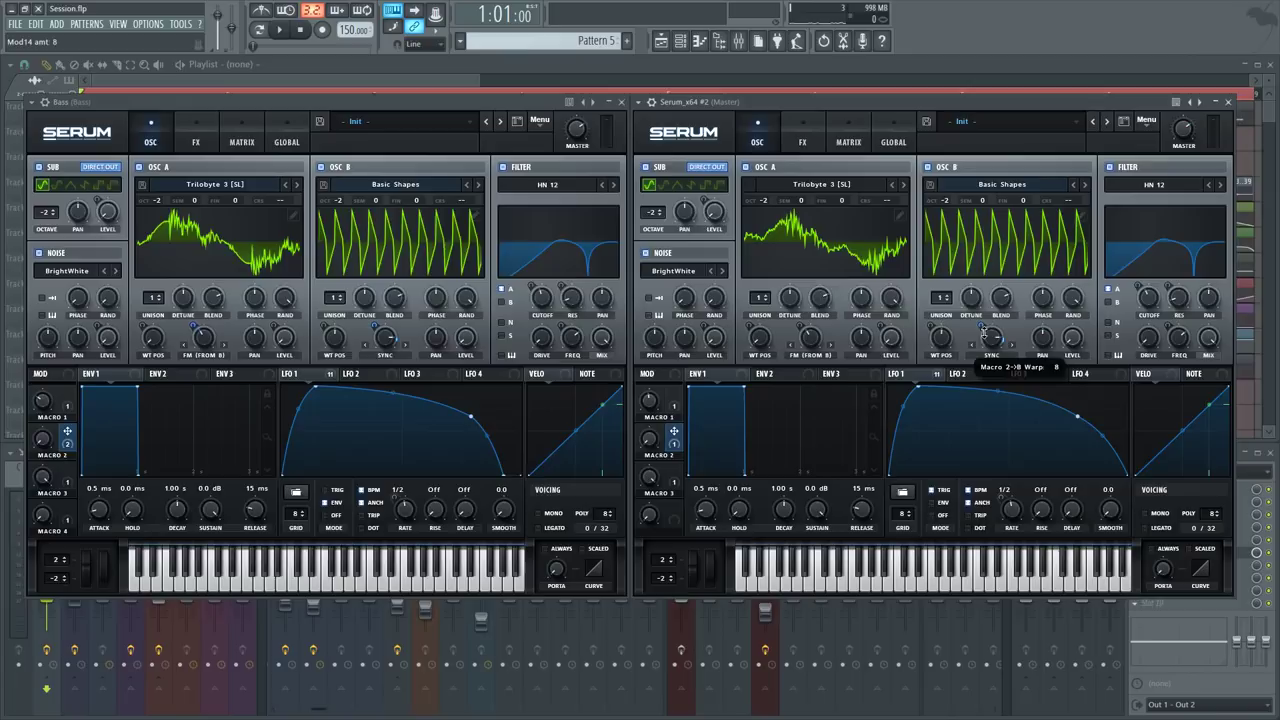
Assign Macro 2 to oscillator A's FM warp in Serum_x64 #2, following the Bass patch, and audition the macro
click(192, 326)
drag(674, 434, 800, 345)
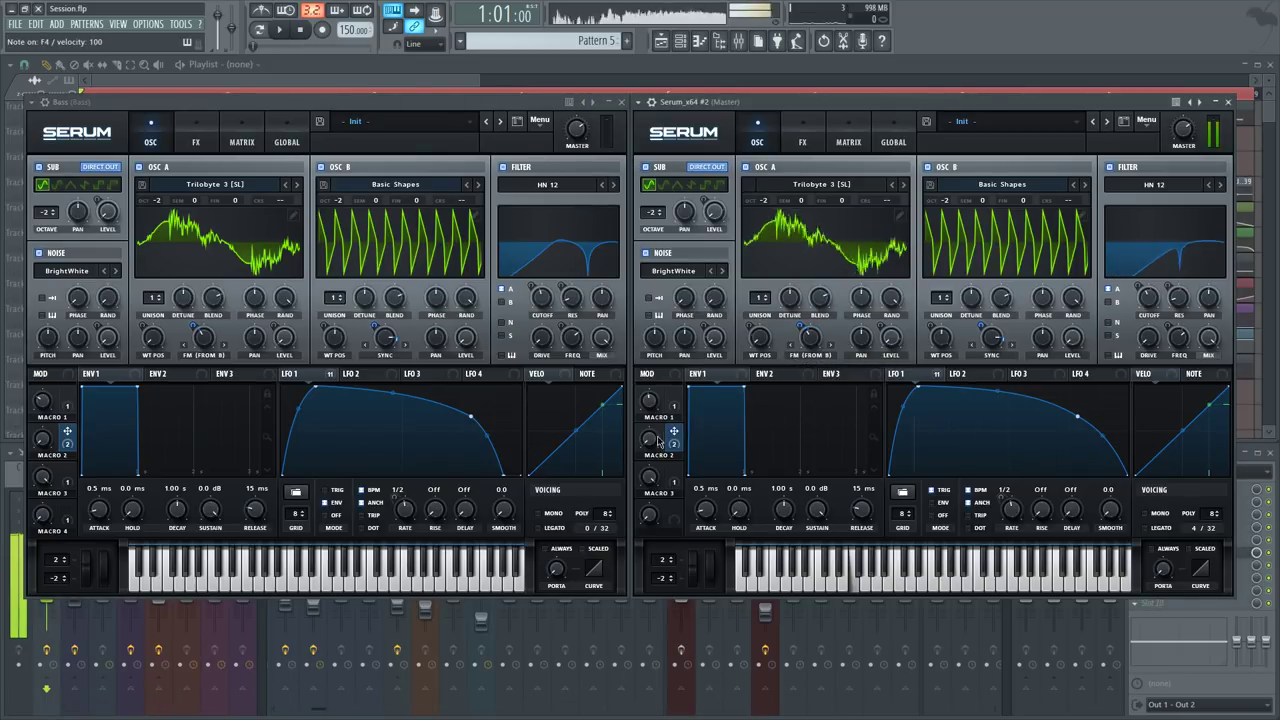
drag(650, 437, 720, 204)
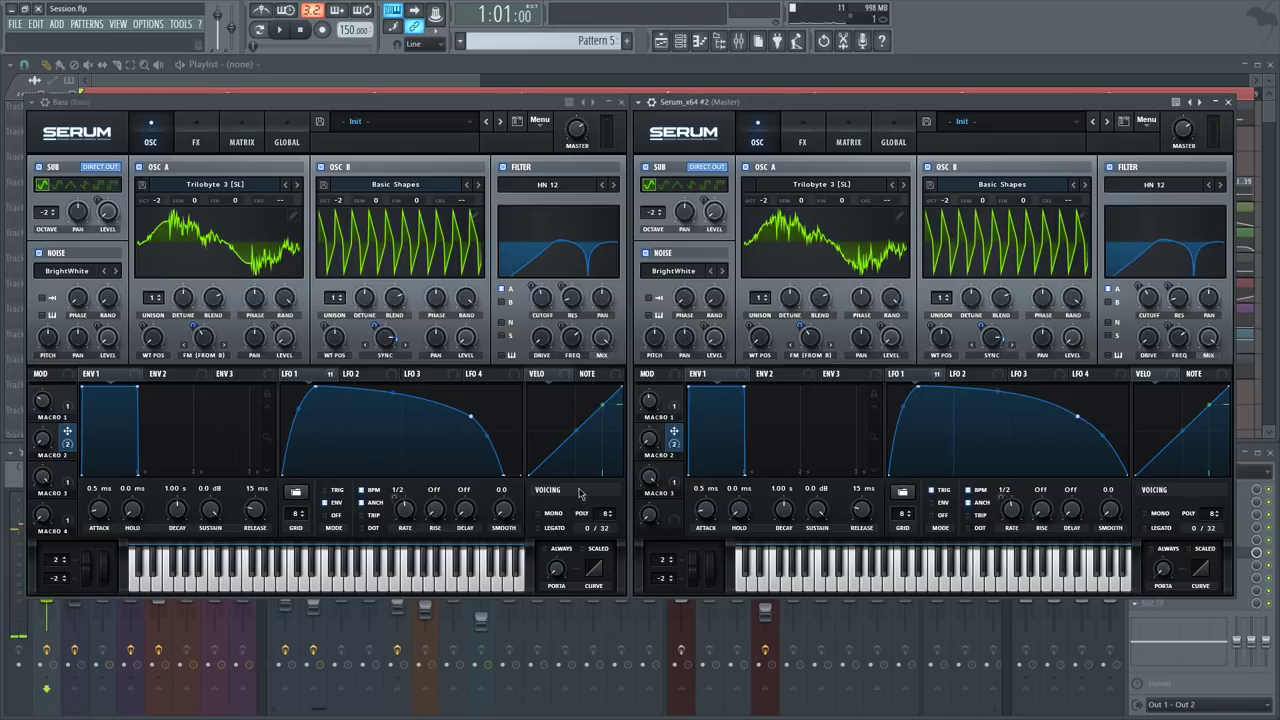
Assign Macro 4 to oscillator A's wavetable position in Serum_x64 #2, following the Bass patch, and audition Macros 3 and 4
drag(68, 510, 153, 337)
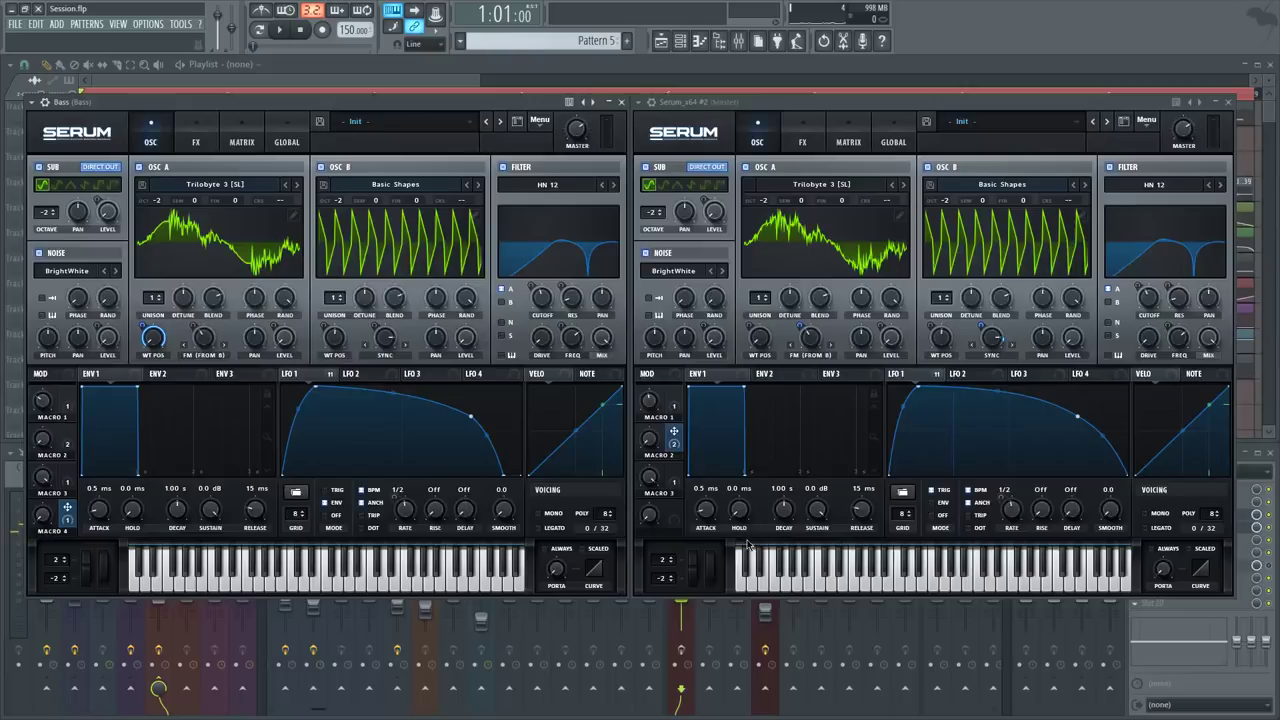
mouse_move(681, 521)
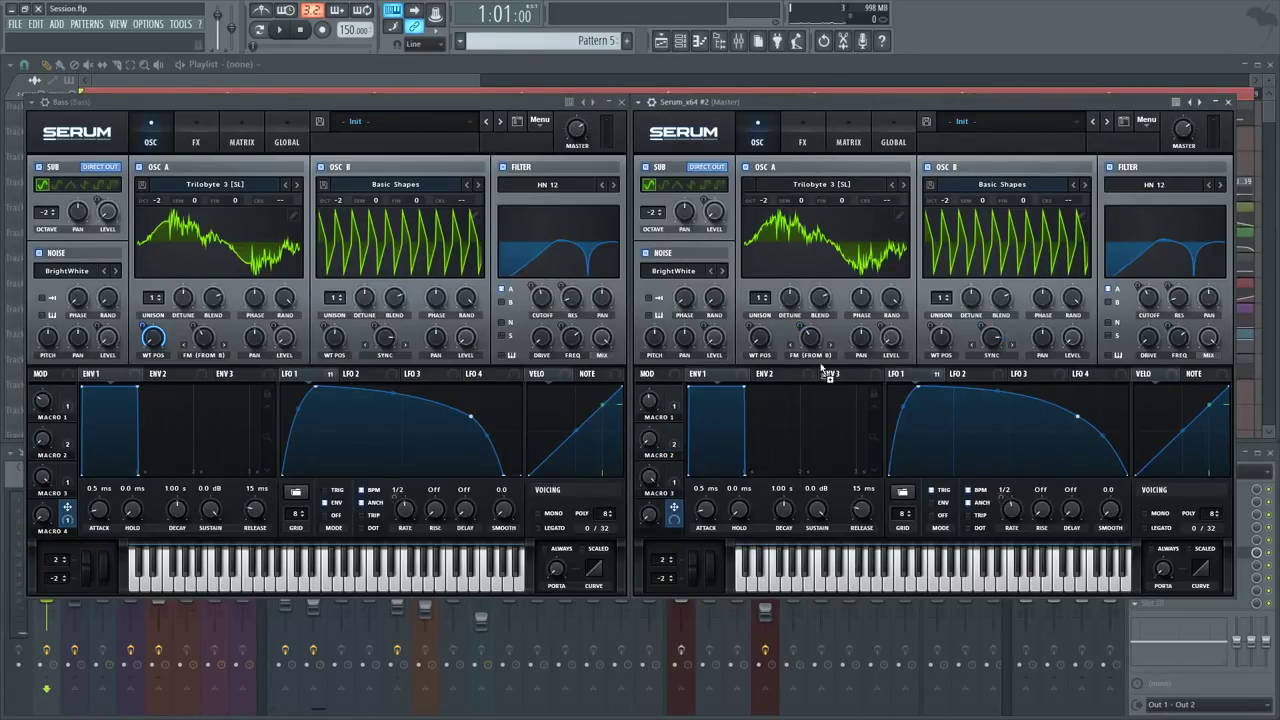
drag(770, 347, 768, 345)
right_click(768, 346)
click(692, 537)
key(z)
mouse_move(652, 516)
mouse_down()
mouse_move(688, 403)
mouse_move(648, 530)
mouse_up()
drag(650, 478, 636, 566)
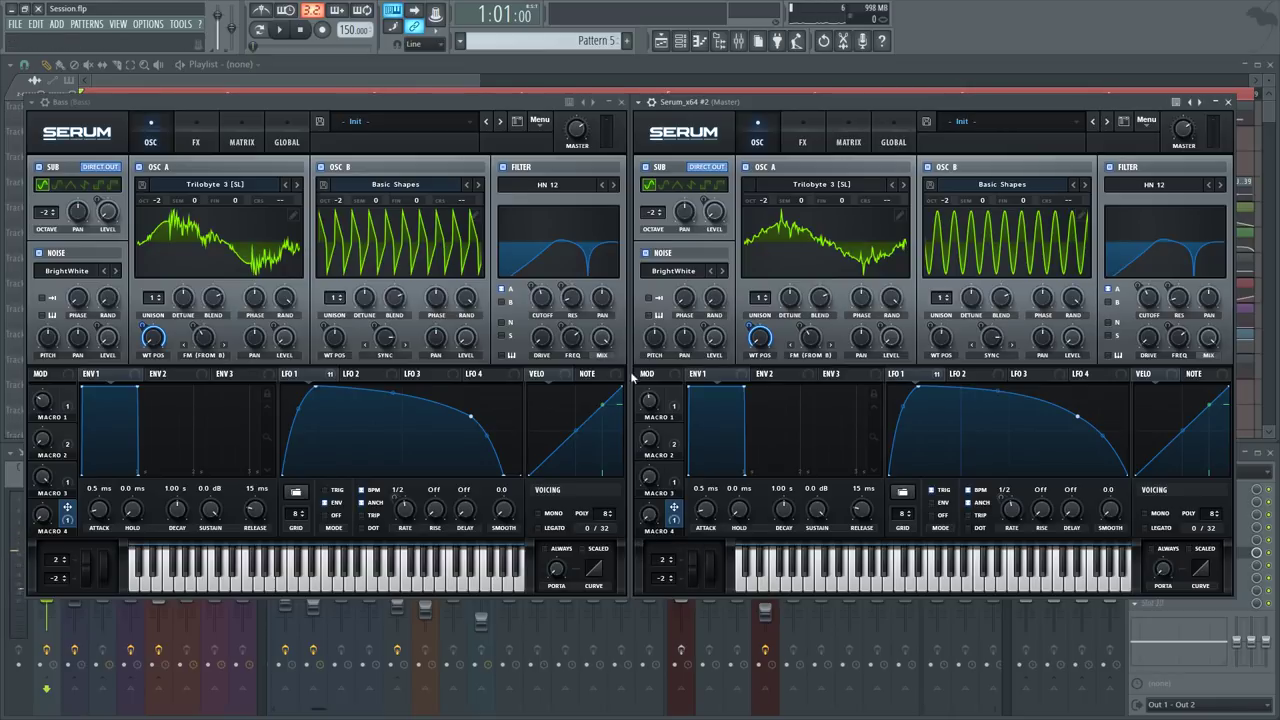
key(v)
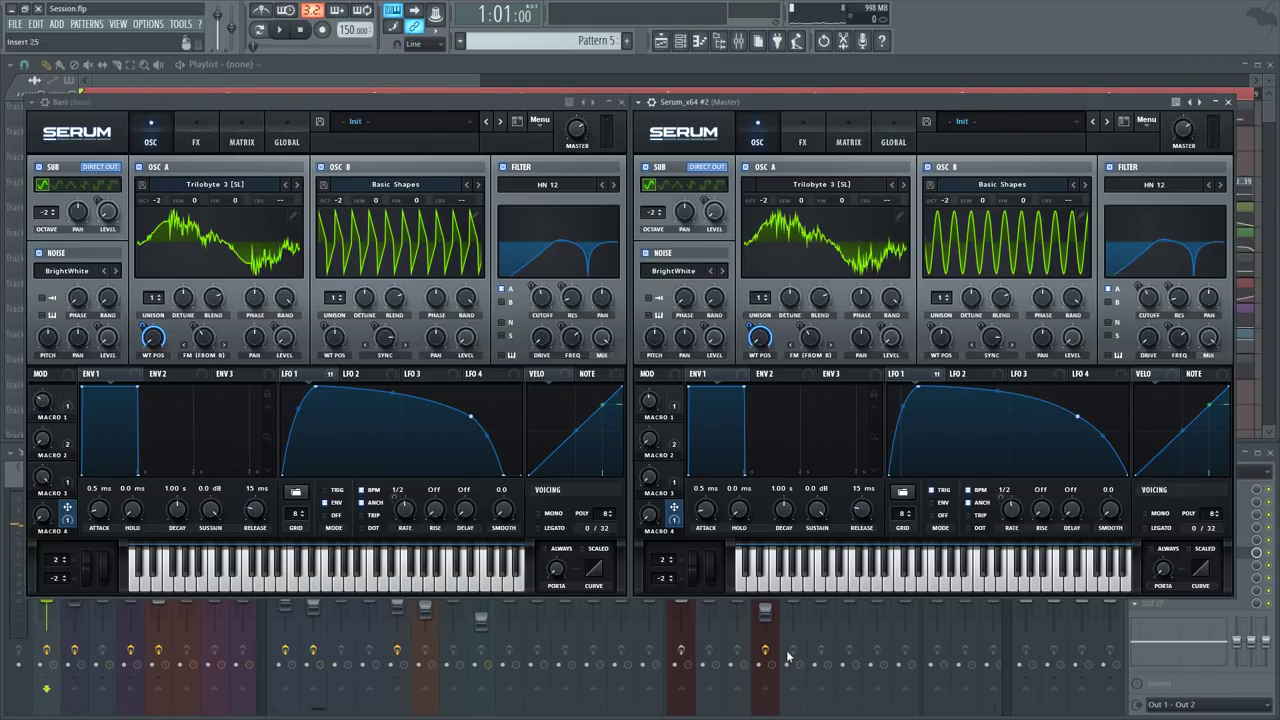
Examine the OTT_x64 and Fruity parametric EQ 2 effects on the Bass mixer track
click(768, 614)
click(681, 522)
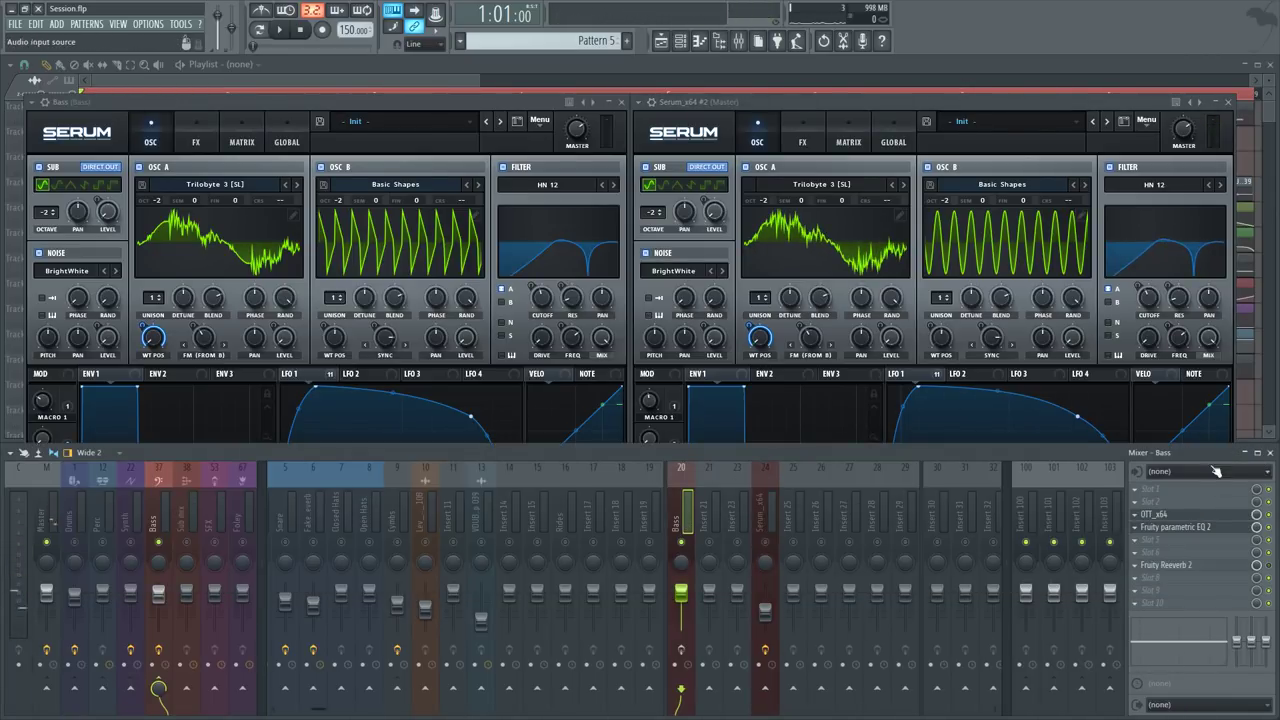
click(1190, 527)
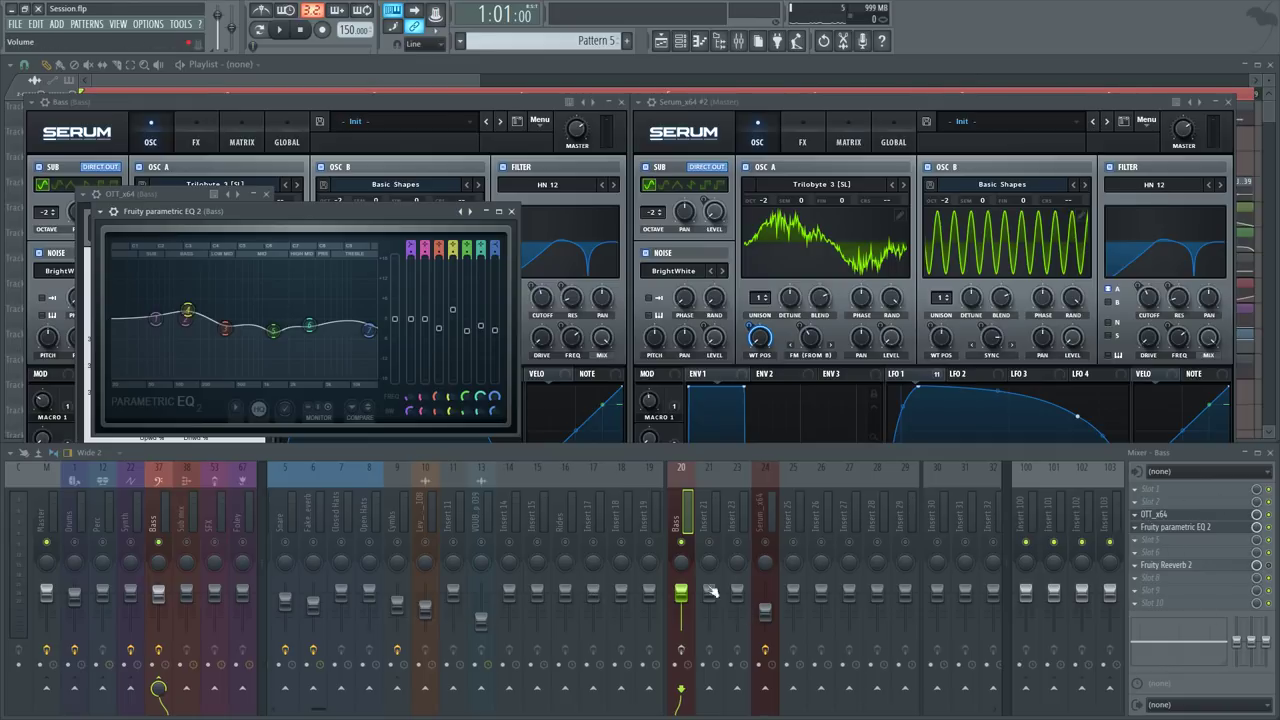
click(681, 650)
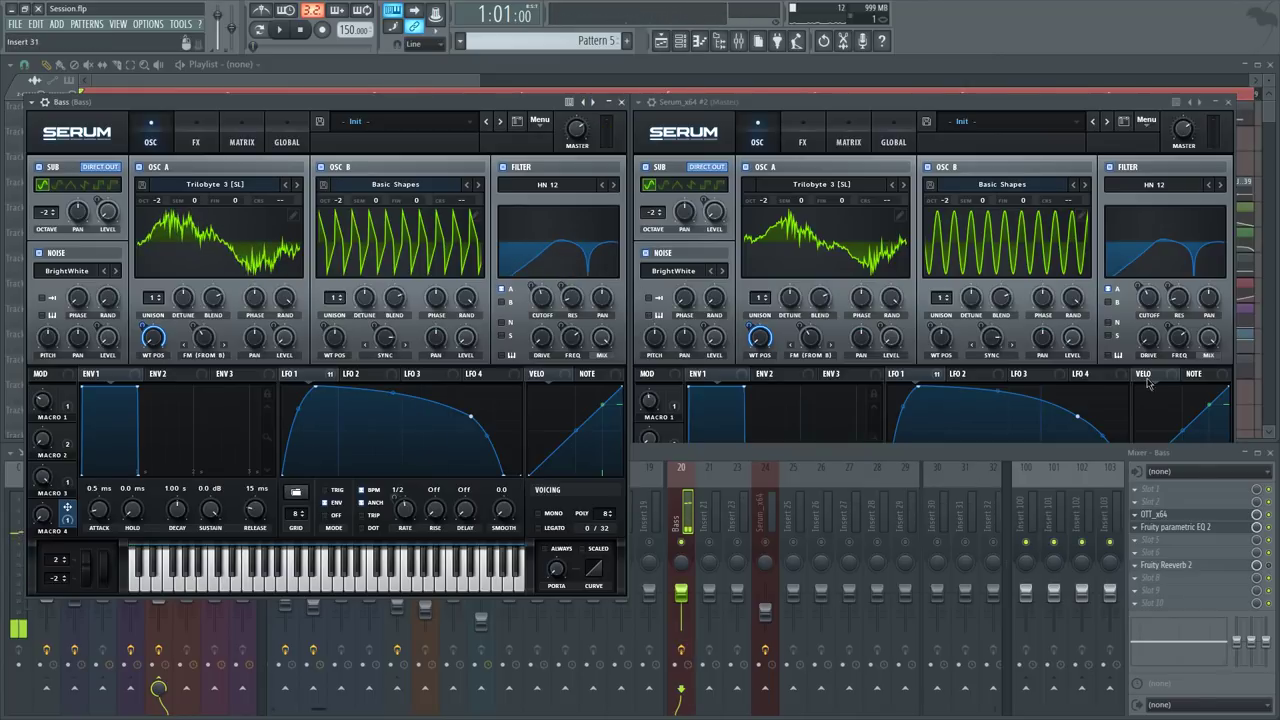
Examine the LFO 1 and macro amounts throughout the modulation matrix of the Bass patch
click(238, 145)
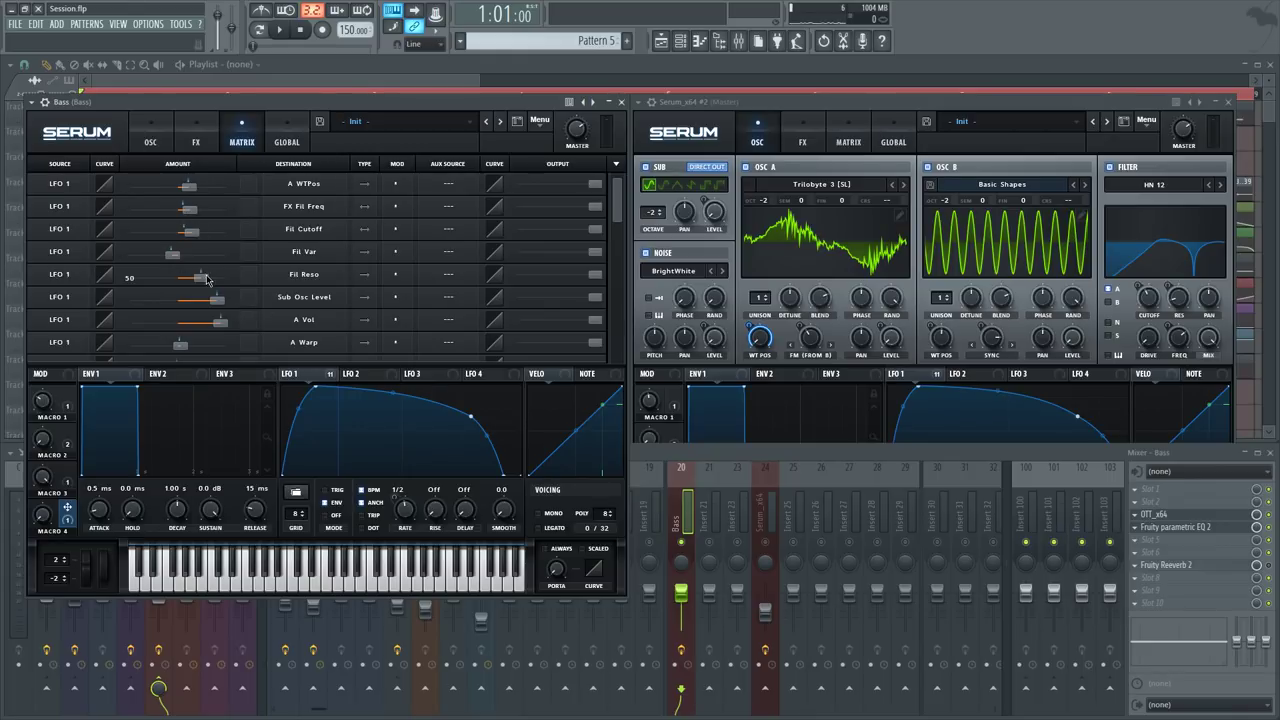
mouse_move(223, 329)
drag(617, 205, 617, 239)
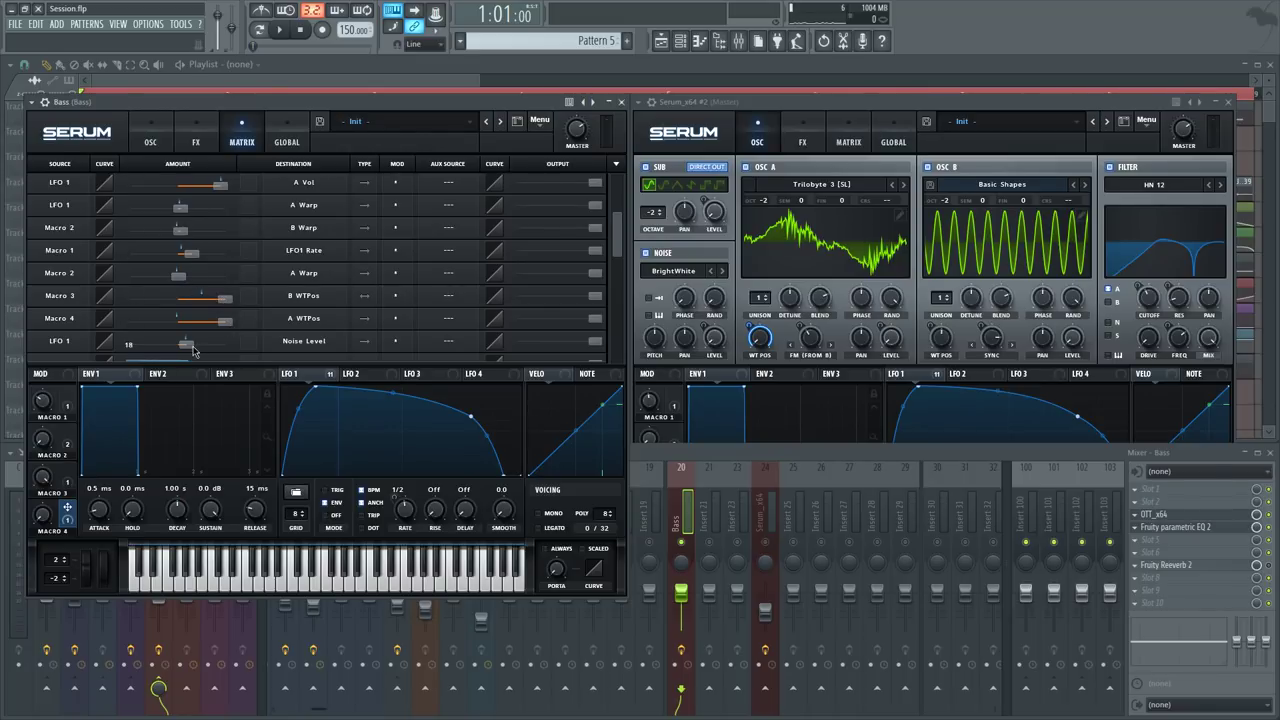
drag(610, 250, 617, 282)
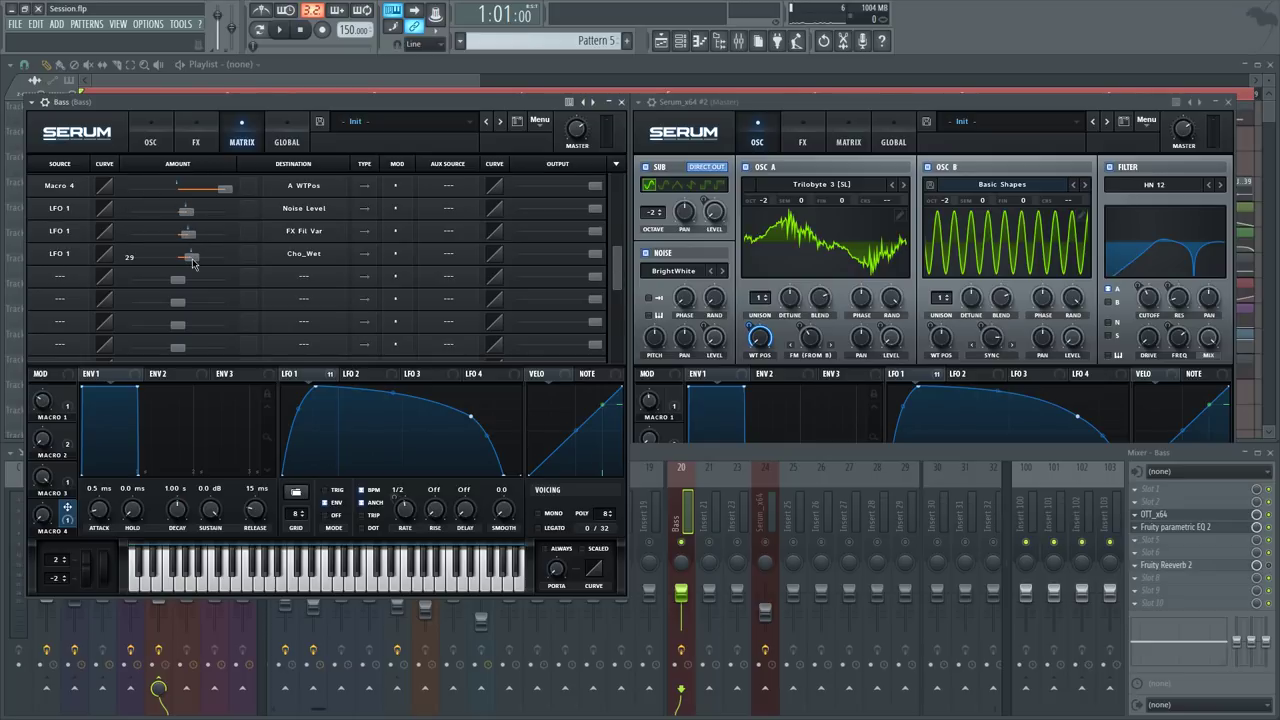
drag(620, 284, 619, 180)
Assign LFO 2 in Bass to oscillator B's wavetable position at 18, oscillator A's wavetable position at about 9, its FM warp and the filter cutoff
click(150, 141)
click(358, 374)
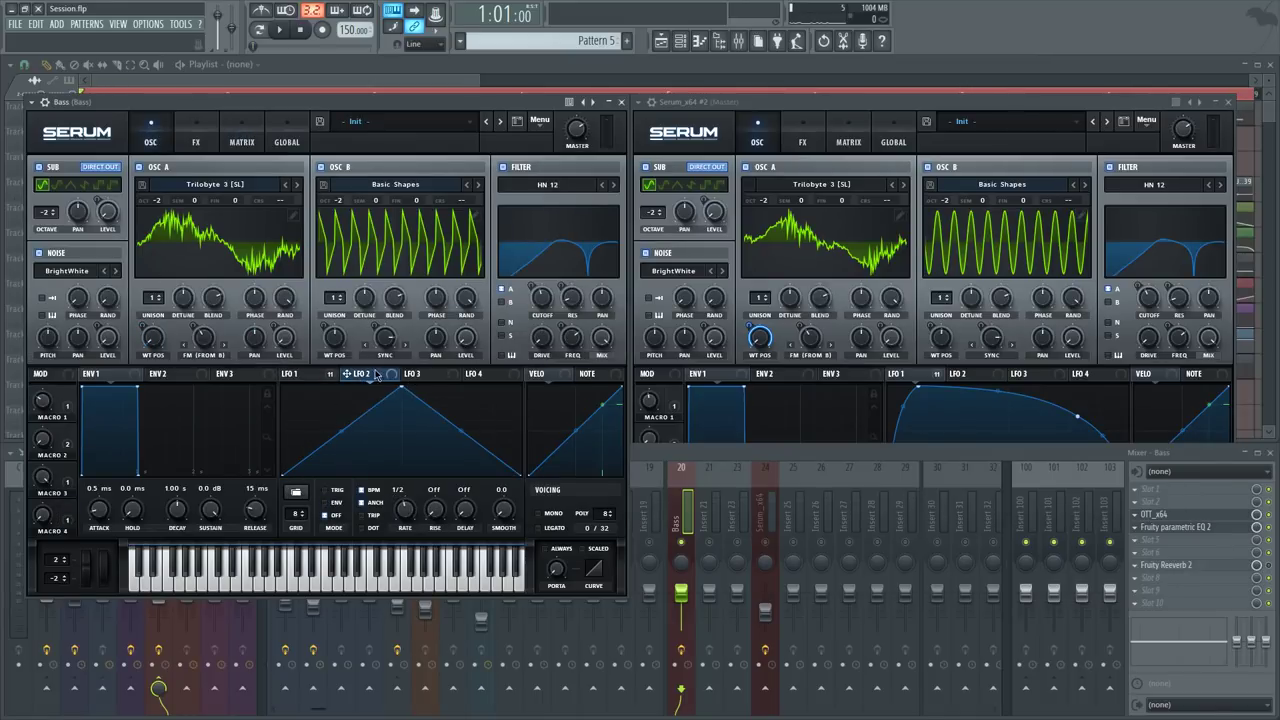
drag(345, 350, 324, 347)
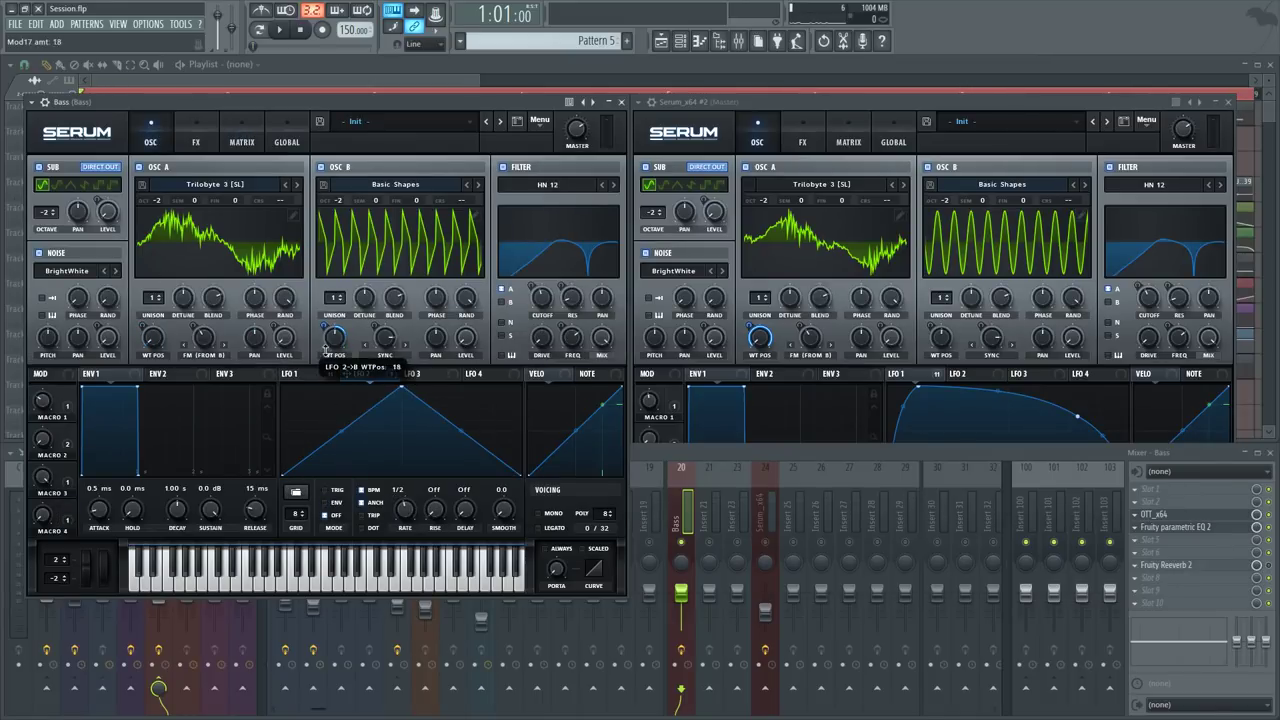
drag(250, 363, 137, 373)
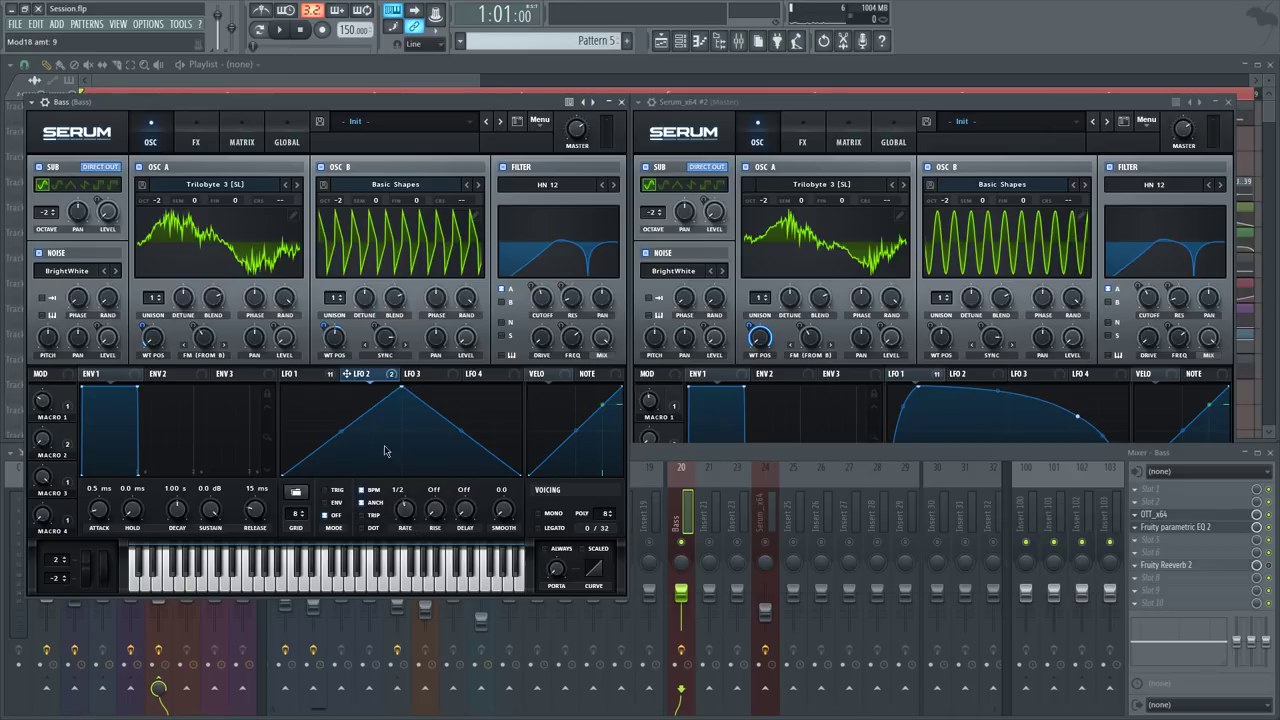
drag(378, 380, 183, 350)
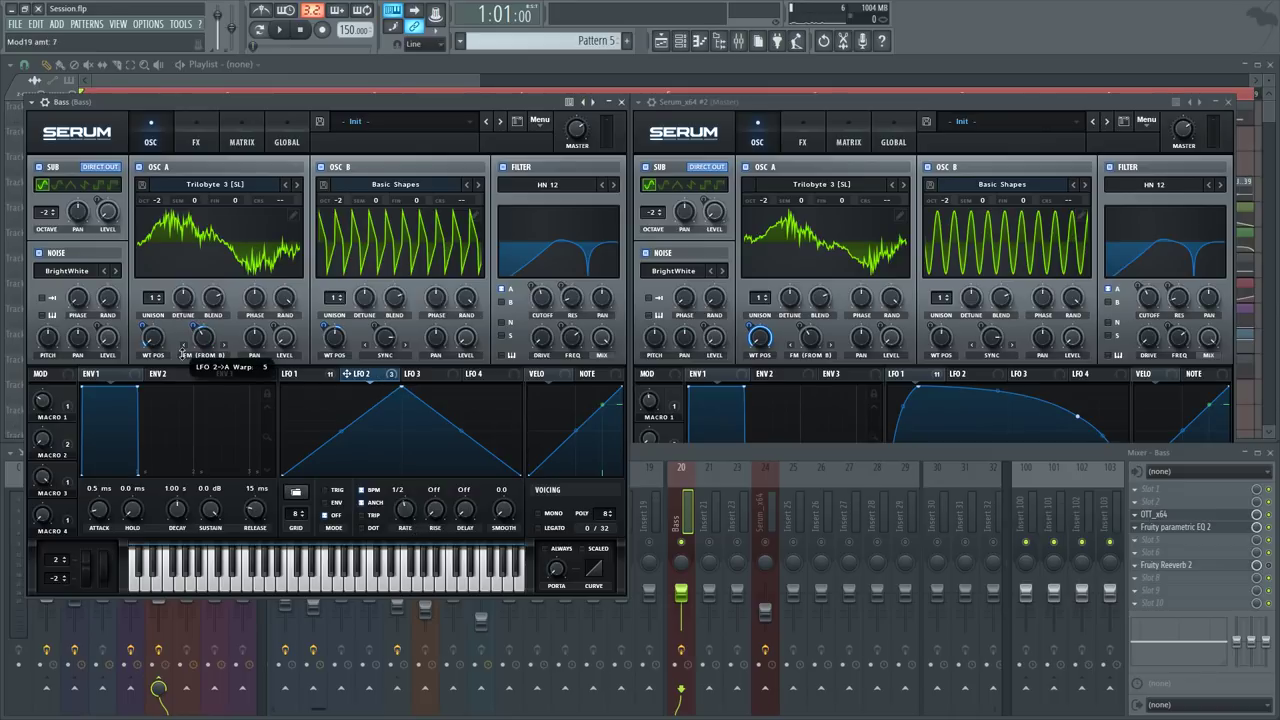
drag(532, 287, 528, 329)
key(v)
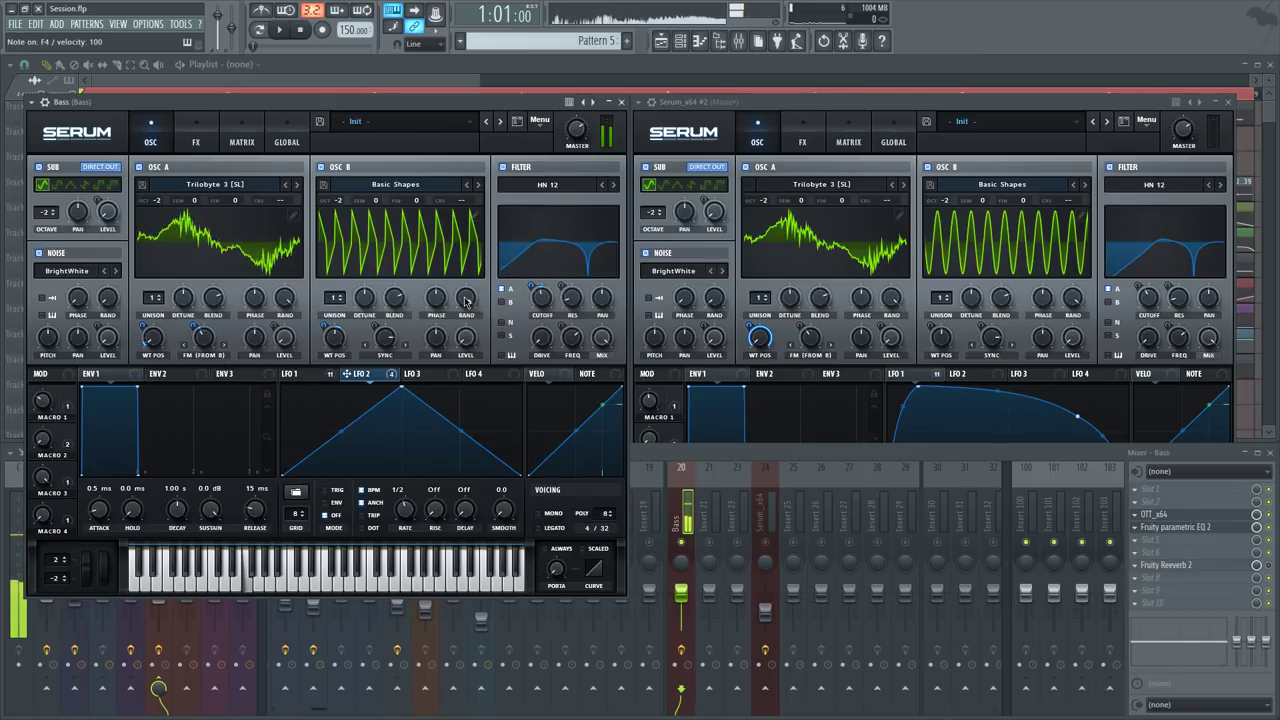
Enable the Flanger and Phaser effects in Bass, adjusting the Flanger's depth and rate and setting its mix to about 60%
click(196, 143)
click(43, 291)
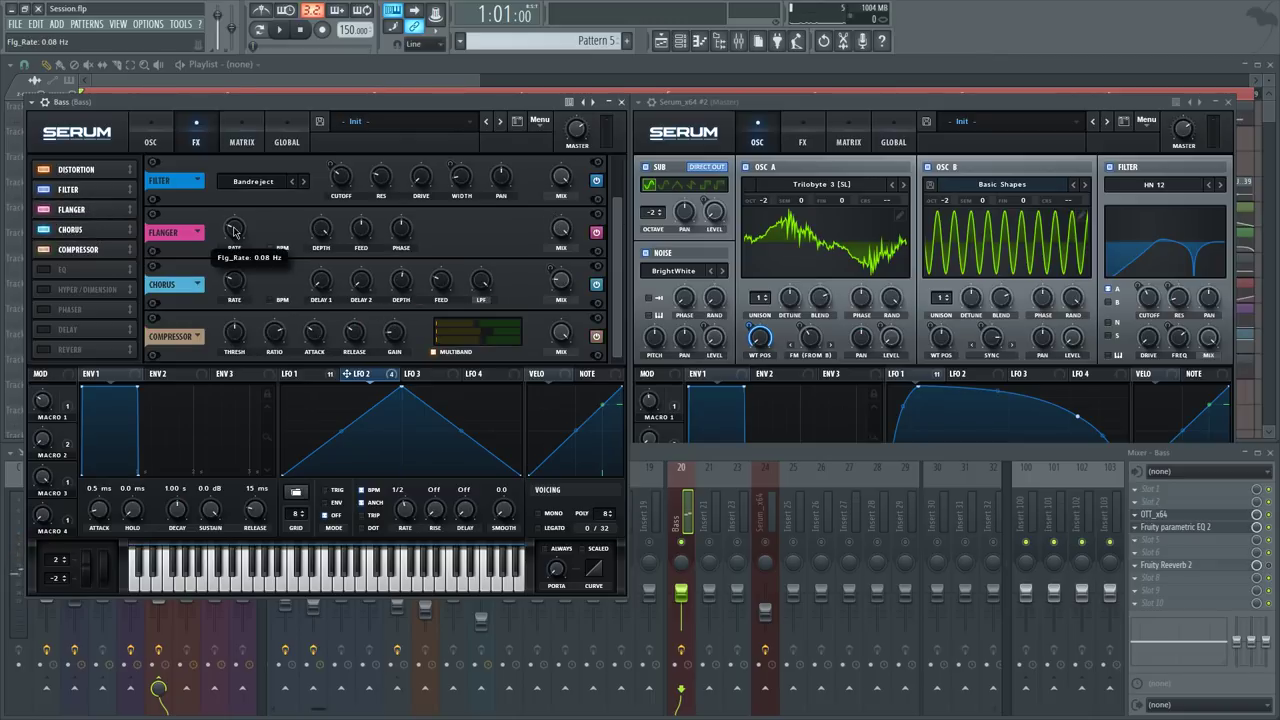
drag(324, 219, 309, 257)
drag(233, 228, 239, 212)
drag(560, 228, 555, 257)
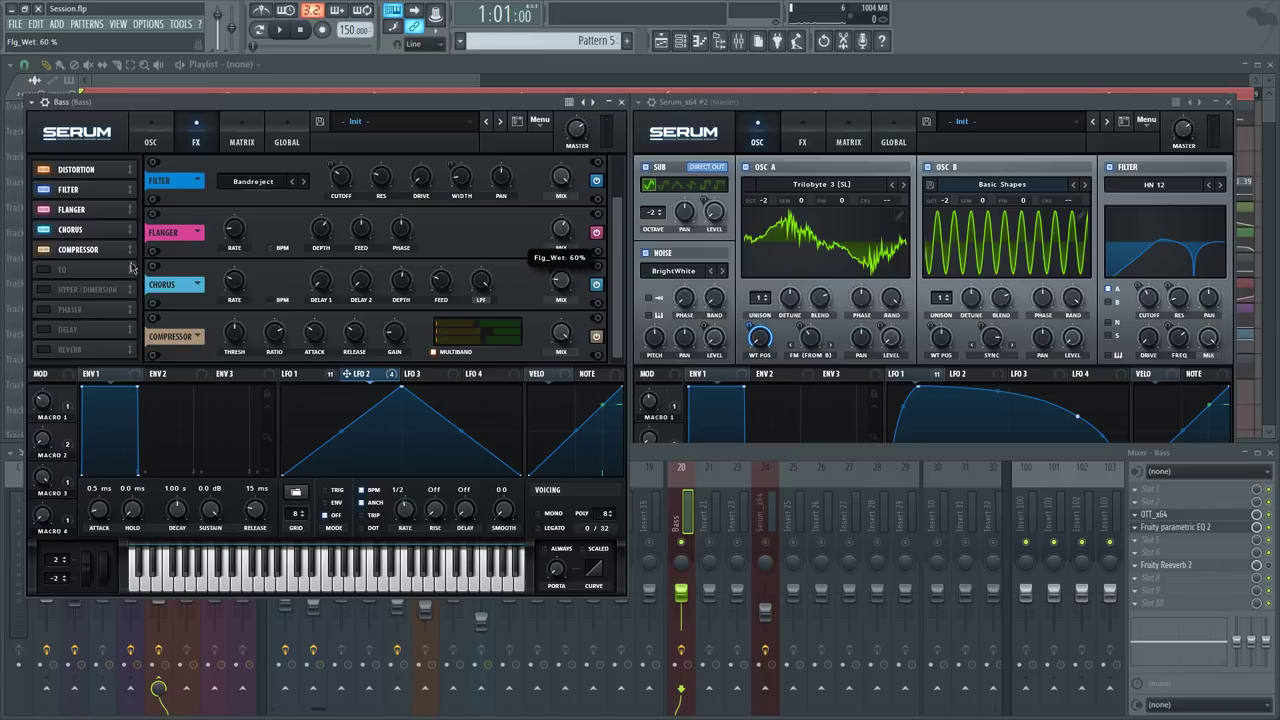
click(43, 309)
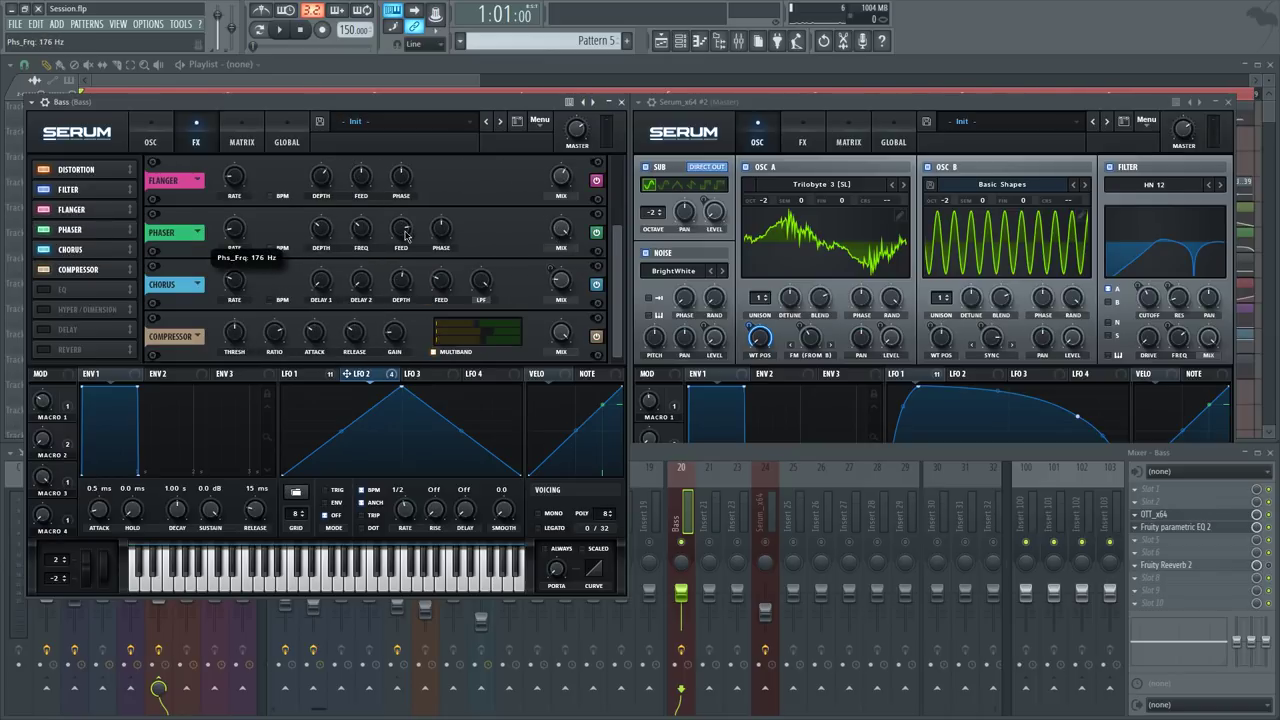
drag(561, 238, 560, 254)
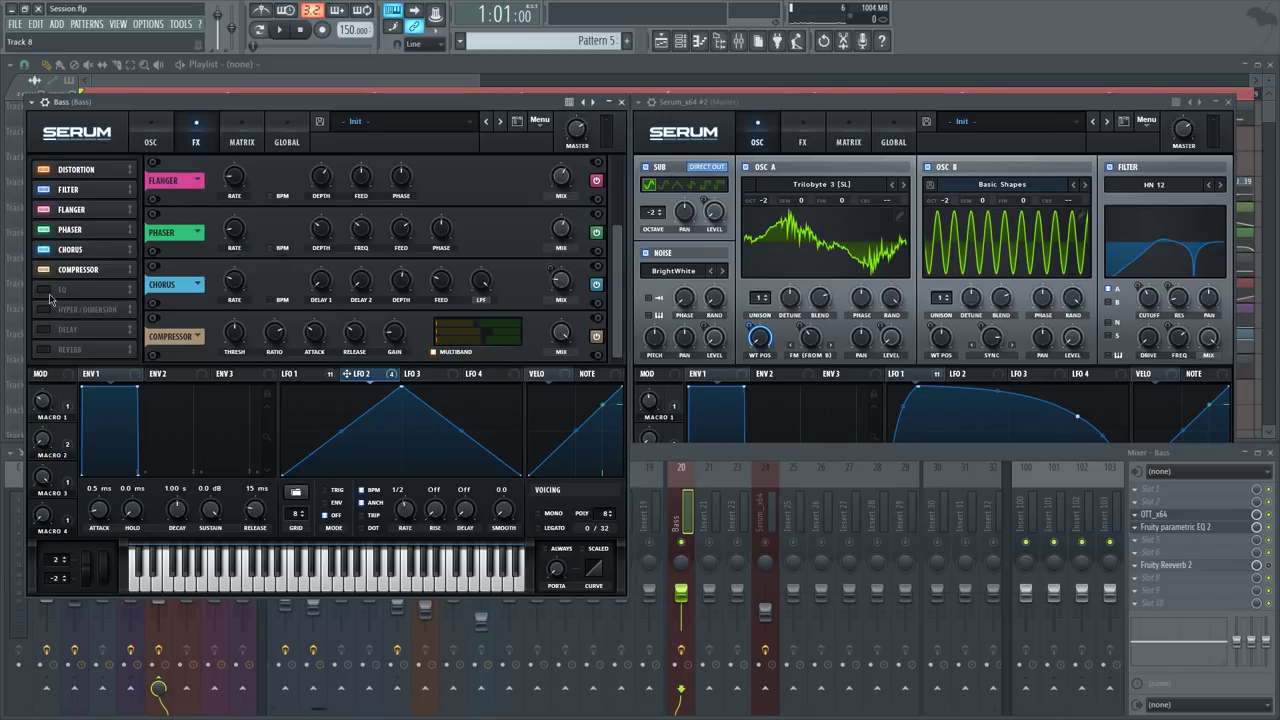
Enable Hyper/Dimension in Bass, place it first in the effects chain and set its unison to 7
click(43, 310)
drag(80, 310, 80, 170)
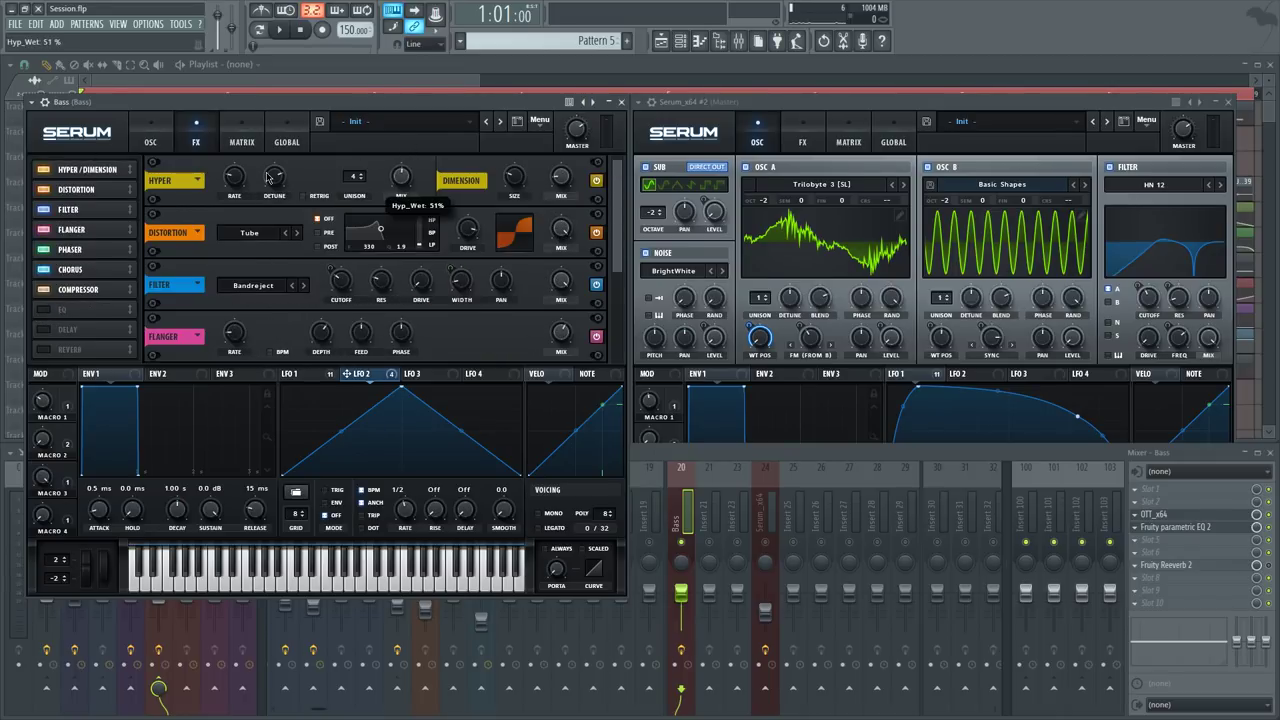
drag(357, 192, 372, 150)
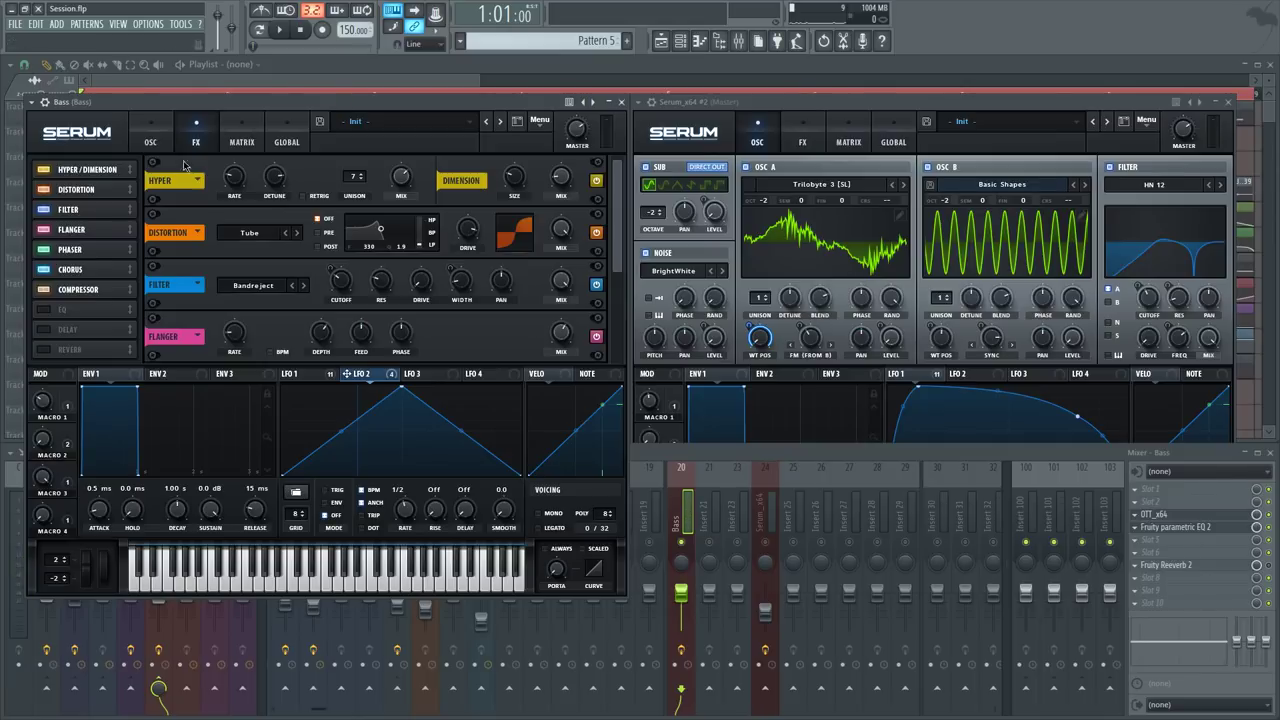
Load the Monster 2 spectral wavetable into oscillator A of Bass
click(150, 141)
click(250, 190)
mouse_move(190, 246)
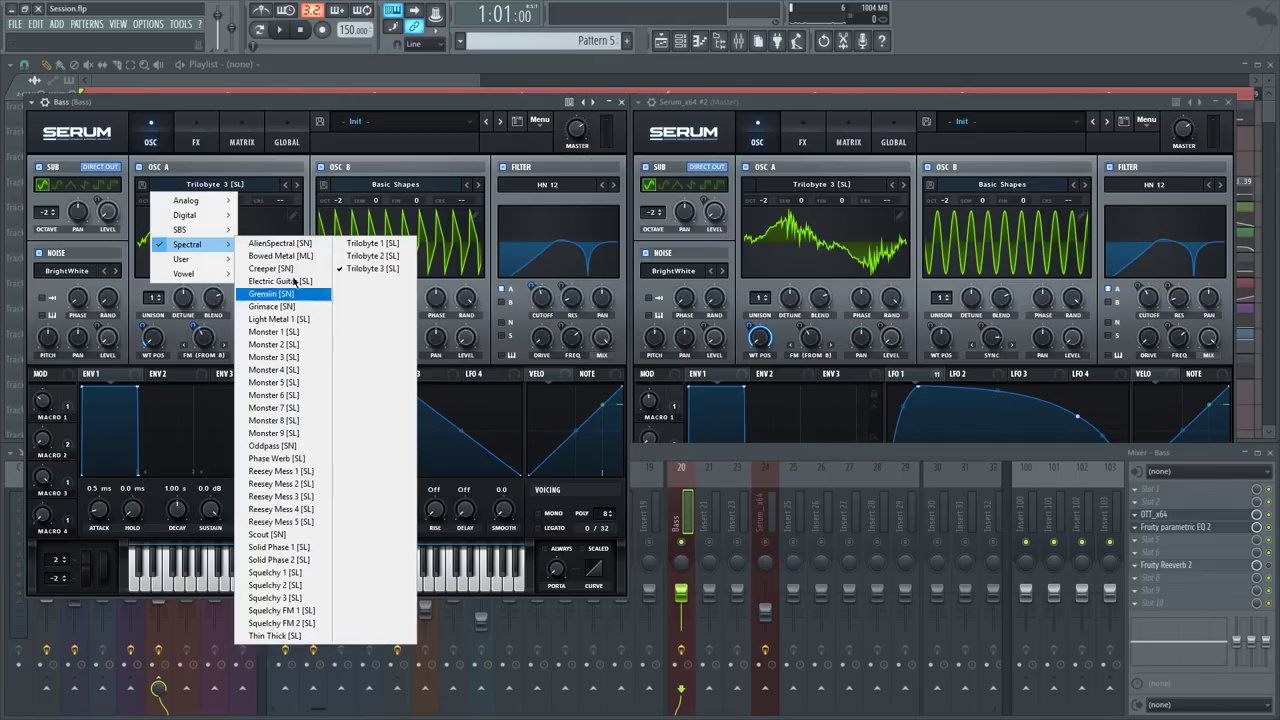
click(280, 350)
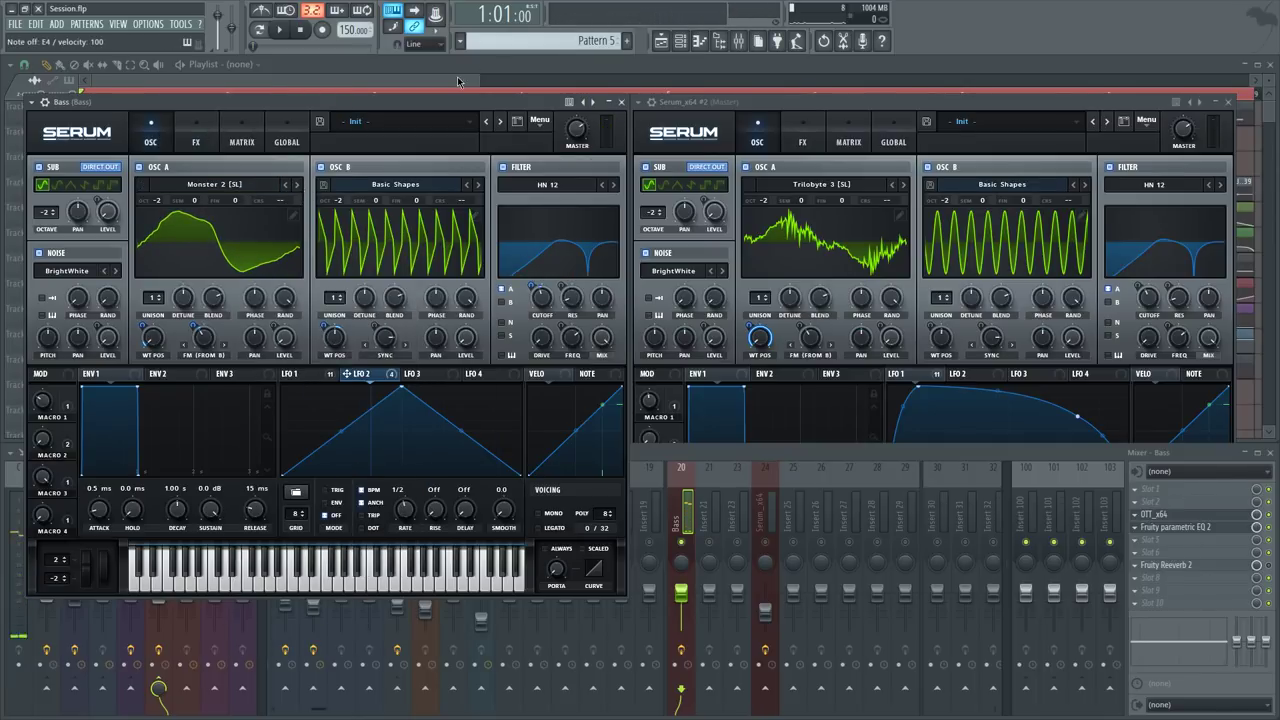
Restore all mixer tracks from solo, play the arrangement and reopen the Bass instrument from the channel rack
click(380, 84)
click(770, 548)
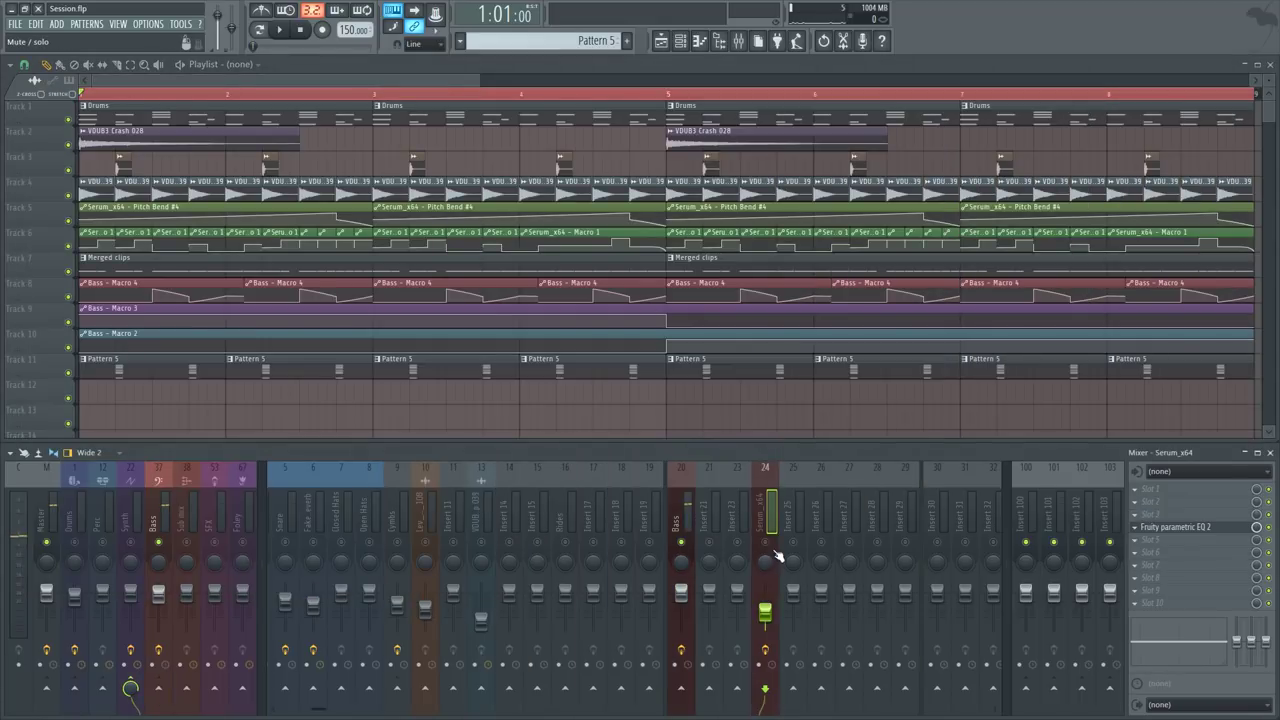
key(space)
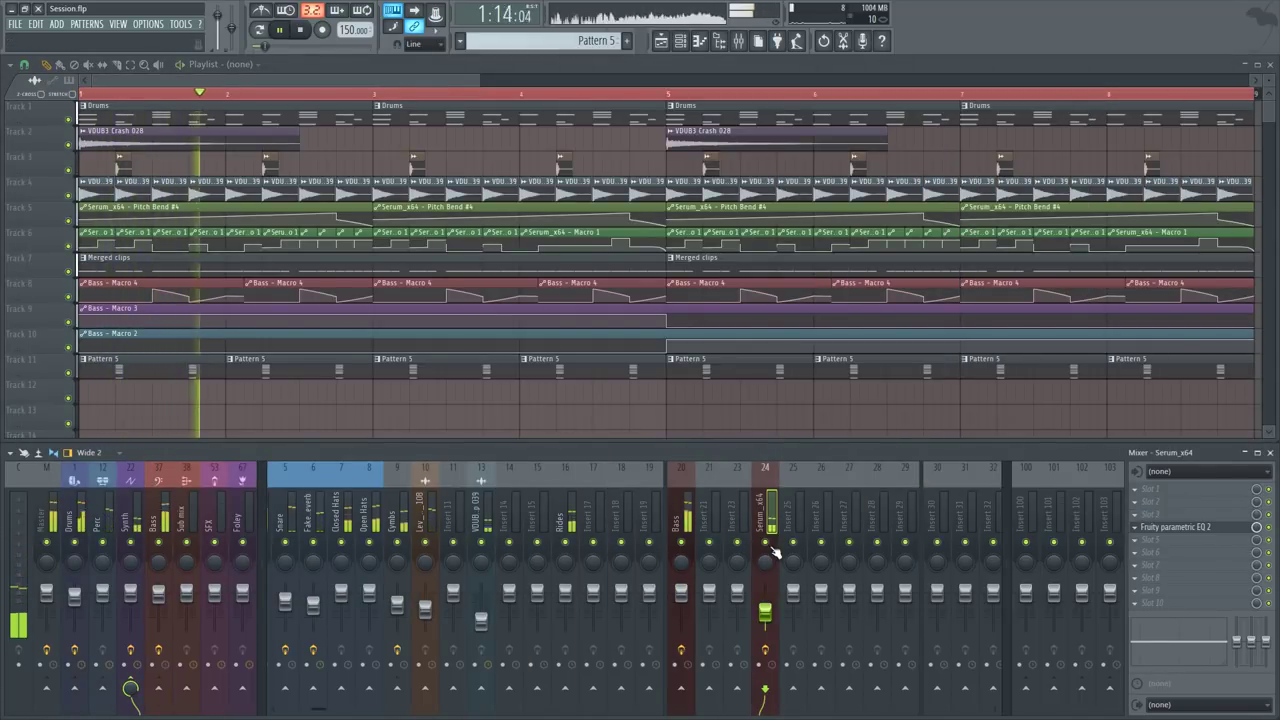
click(682, 44)
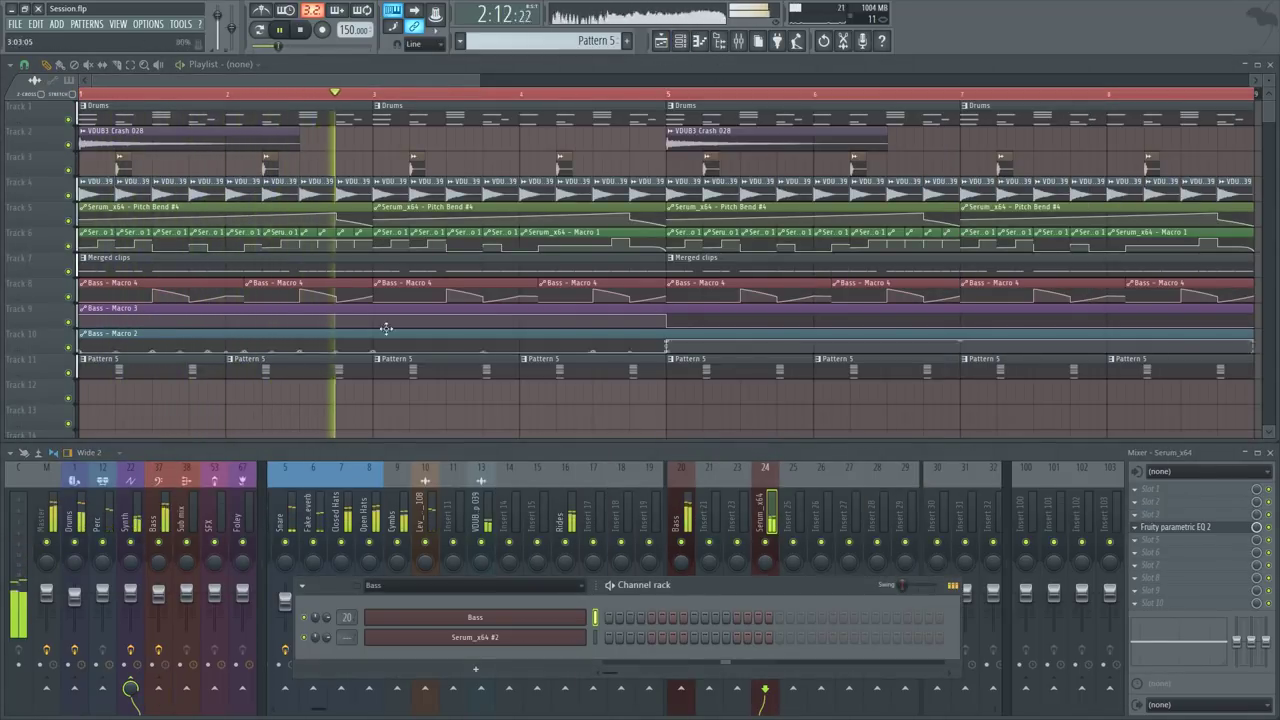
click(485, 618)
Disable the Flanger, Phaser and Hyper/Dimension effects in Bass
click(196, 141)
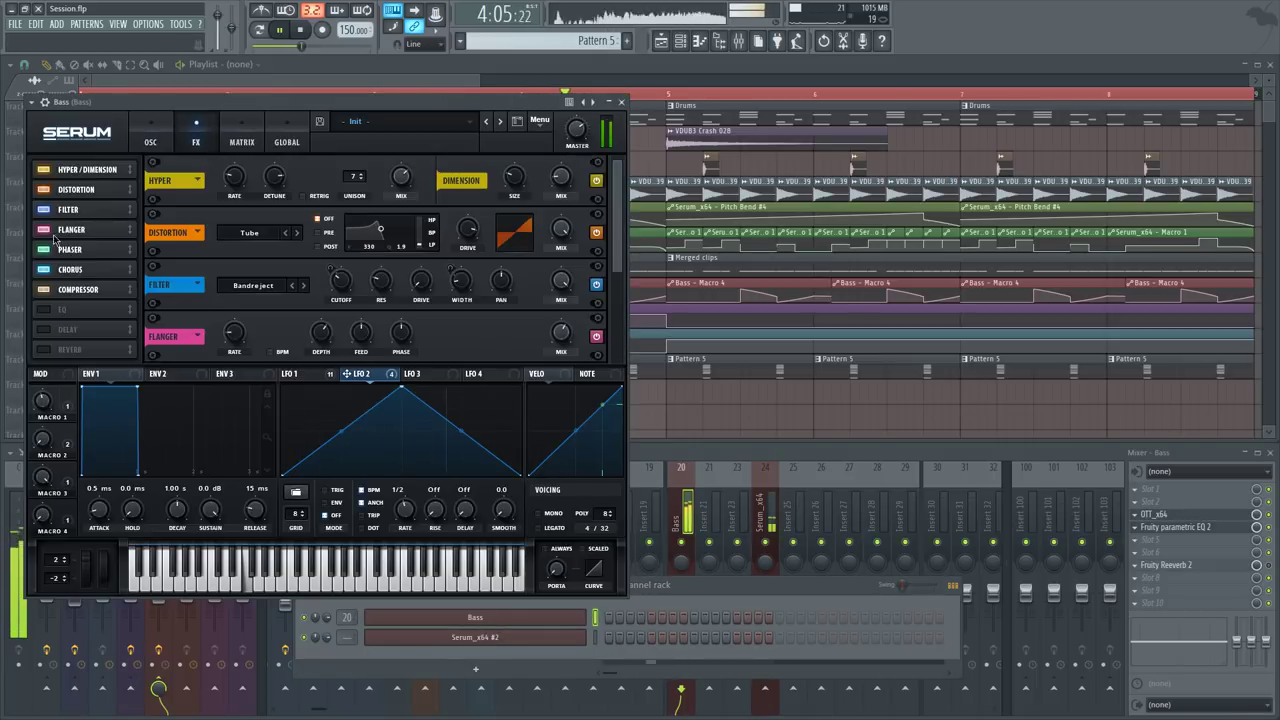
click(43, 169)
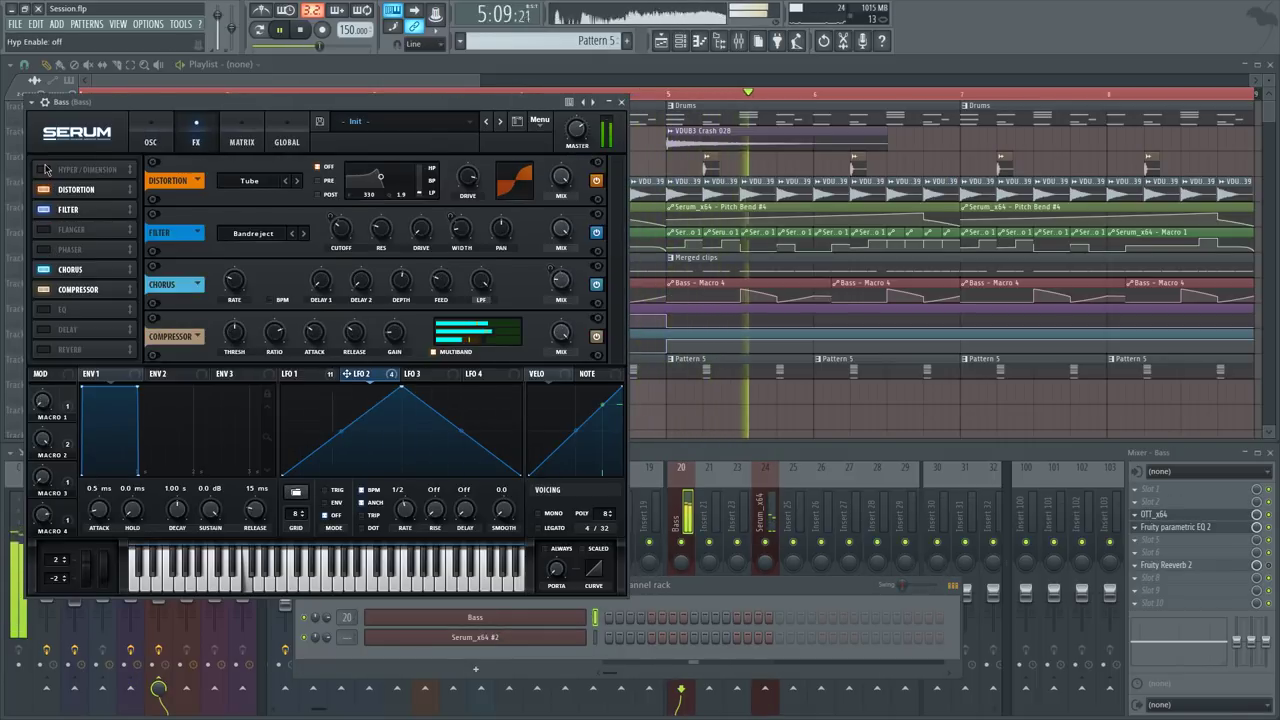
Process oscillator A's Monster 2 wavetable in Bass with the Proc:Squarify formula in the wavetable editor
click(150, 141)
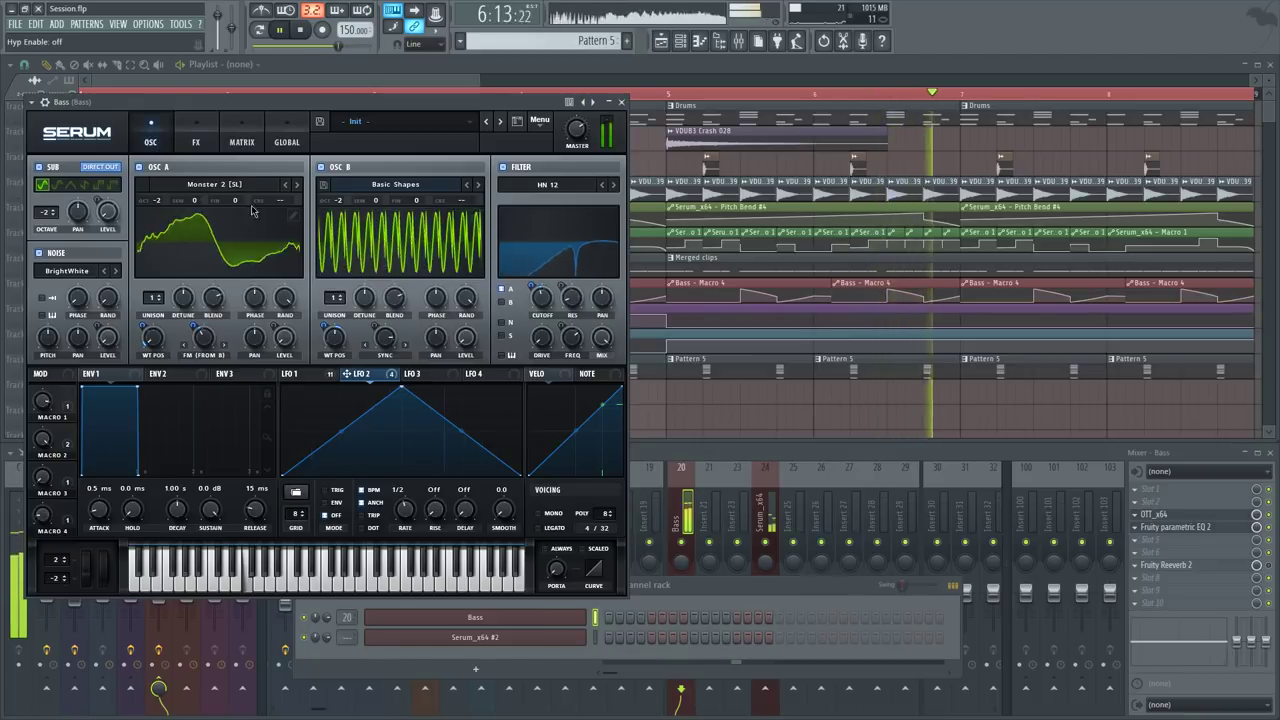
click(292, 220)
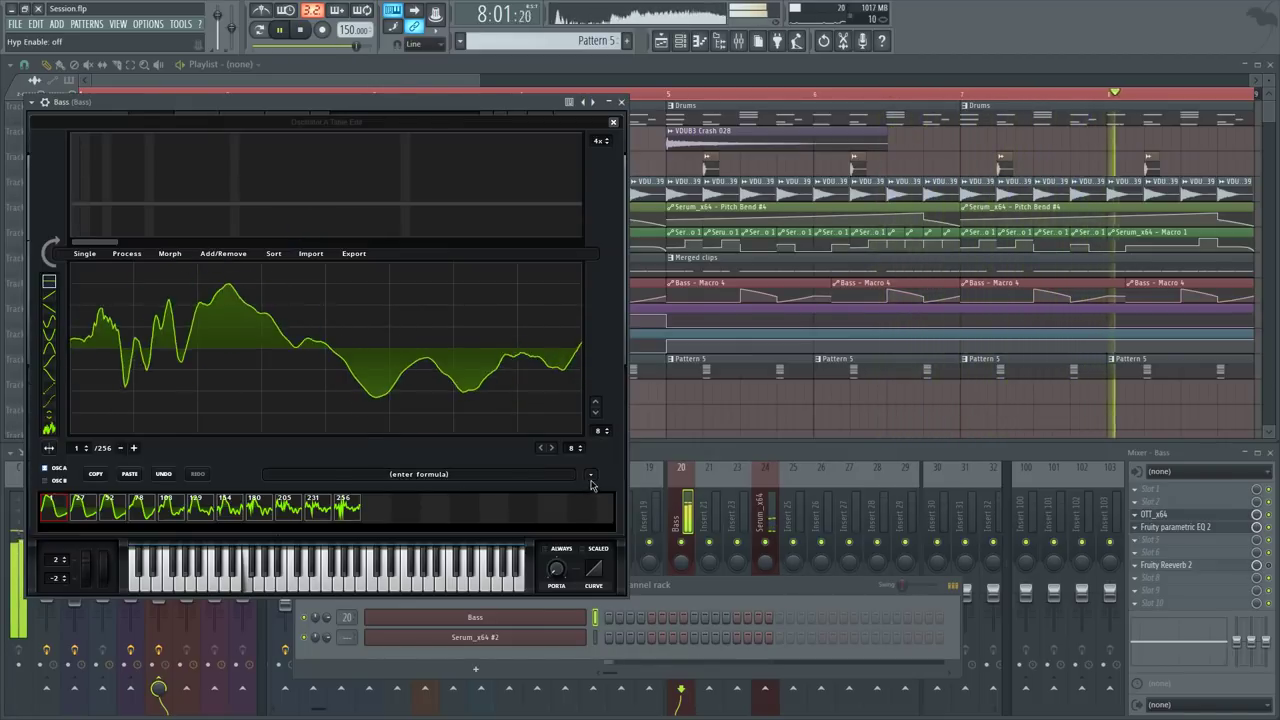
click(591, 474)
mouse_move(630, 505)
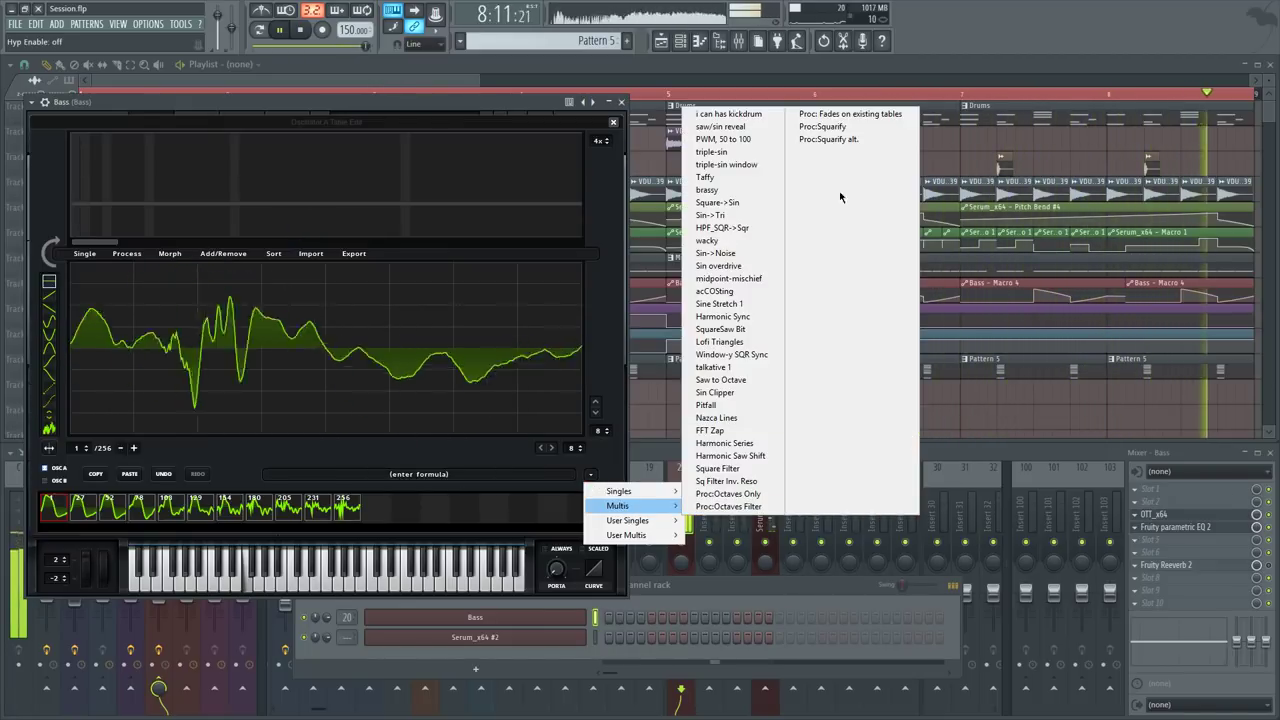
click(826, 126)
click(614, 123)
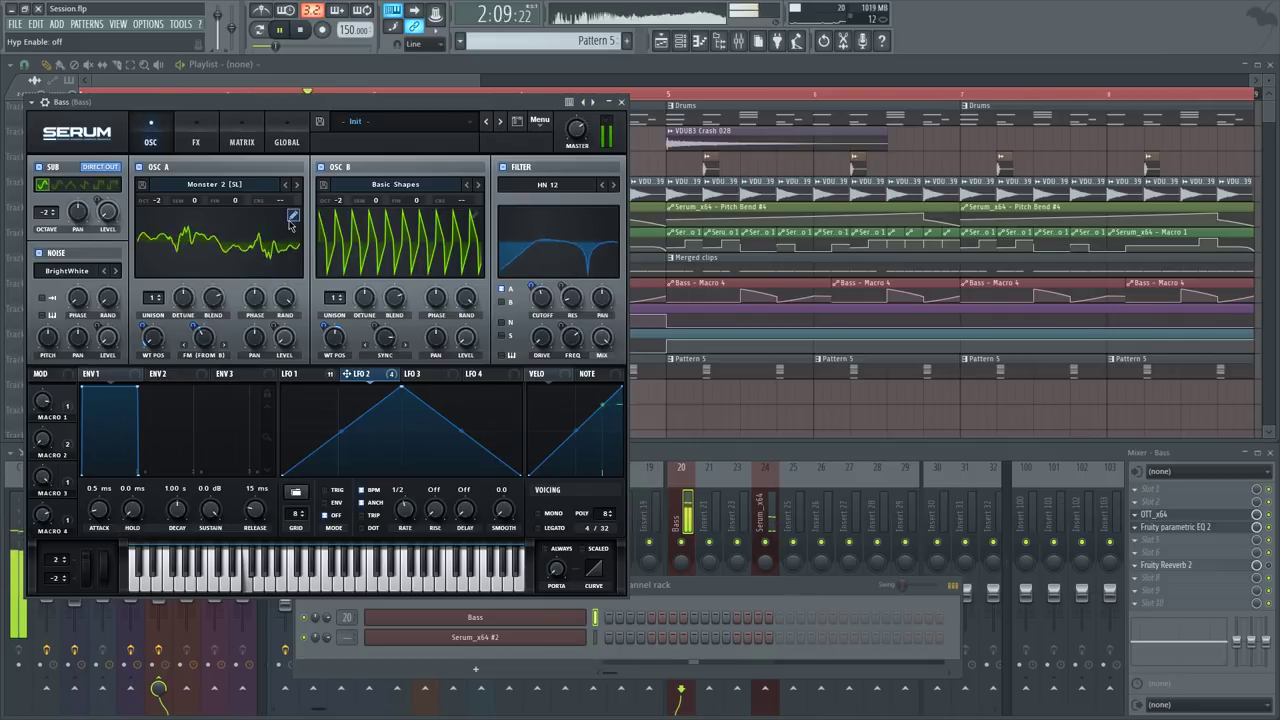
Audition the Monster 1 wavetable in oscillator A of Bass, try to reload Trilobyte 3, and return to the playlist
click(286, 185)
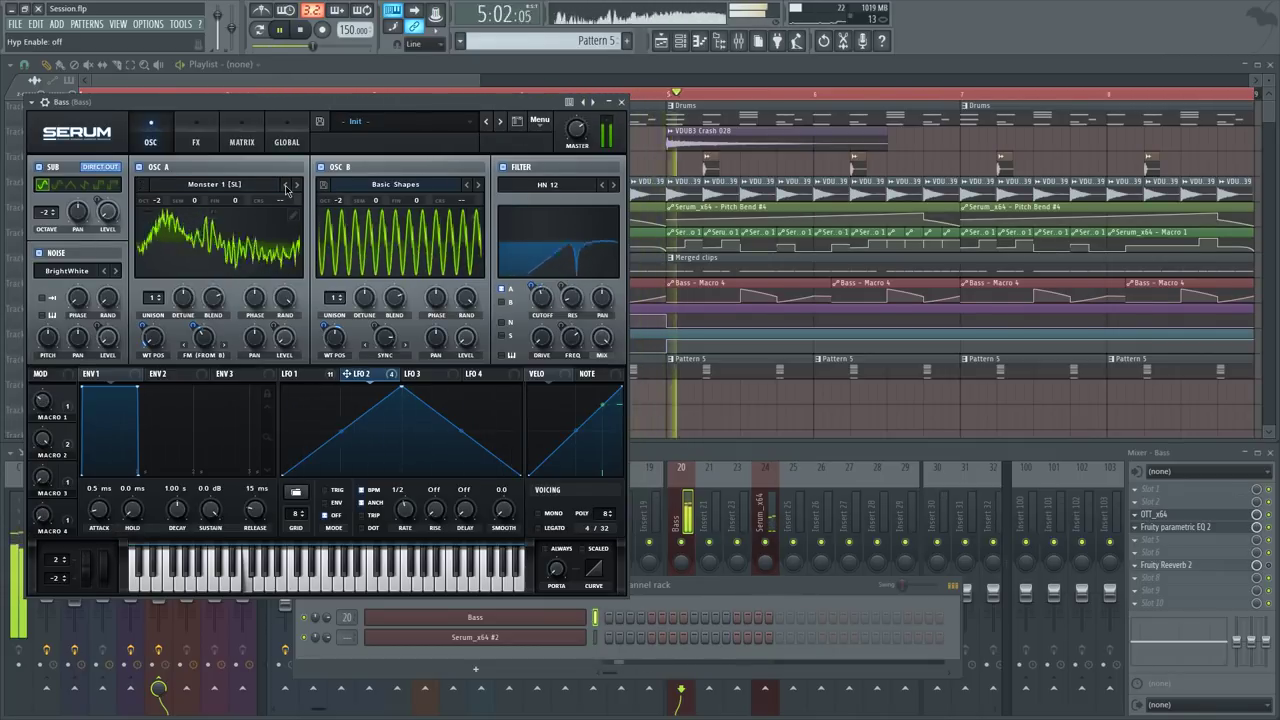
key(space)
click(156, 187)
mouse_move(208, 248)
mouse_move(346, 308)
click(372, 281)
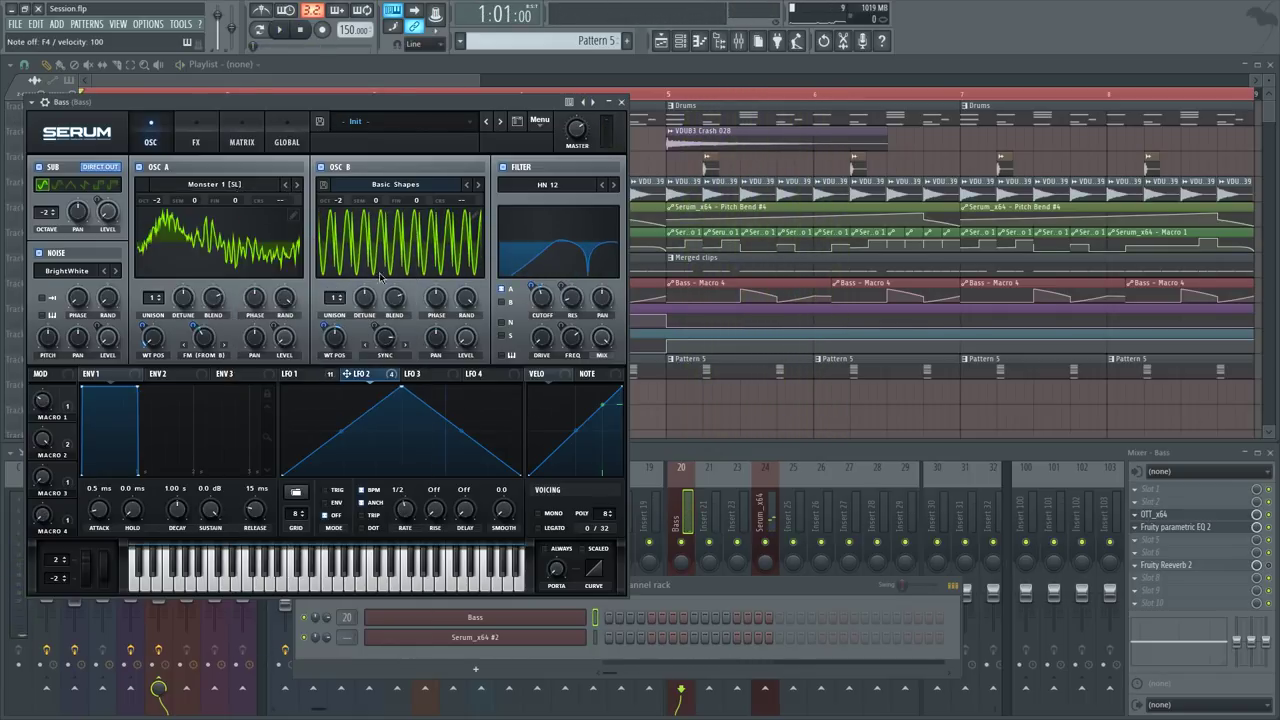
click(621, 103)
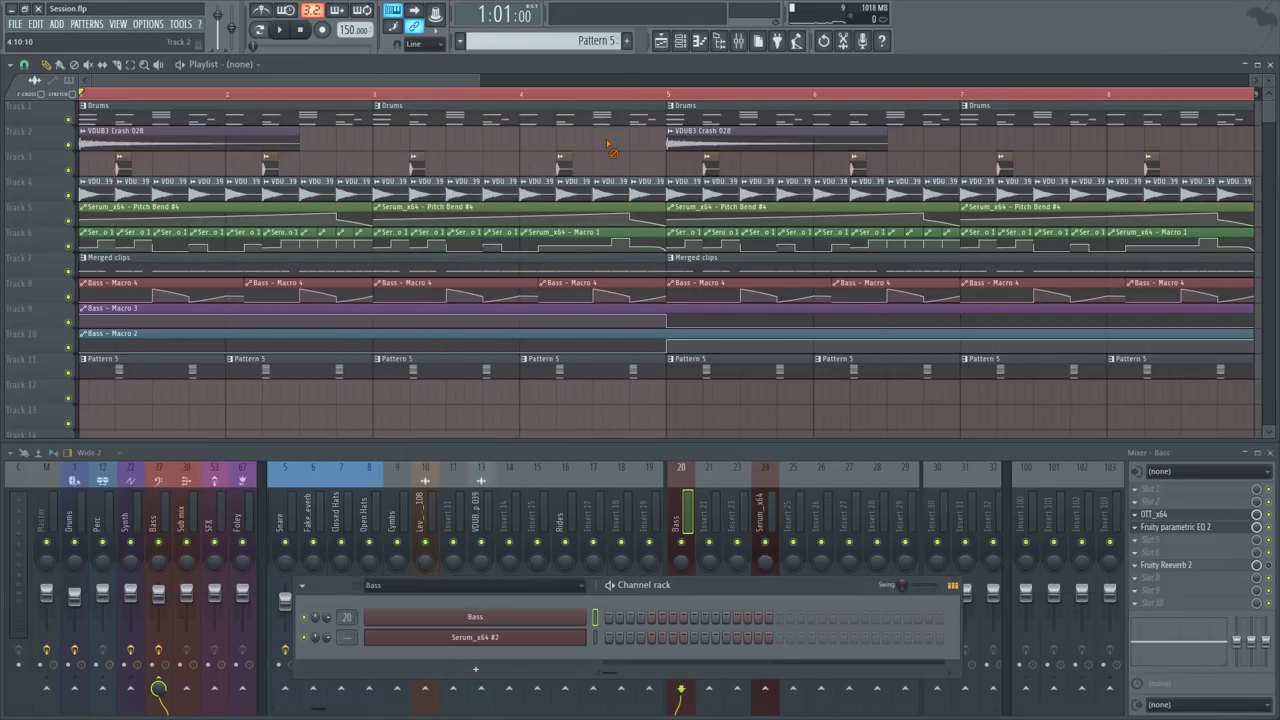
scroll(565, 105, down, 1)
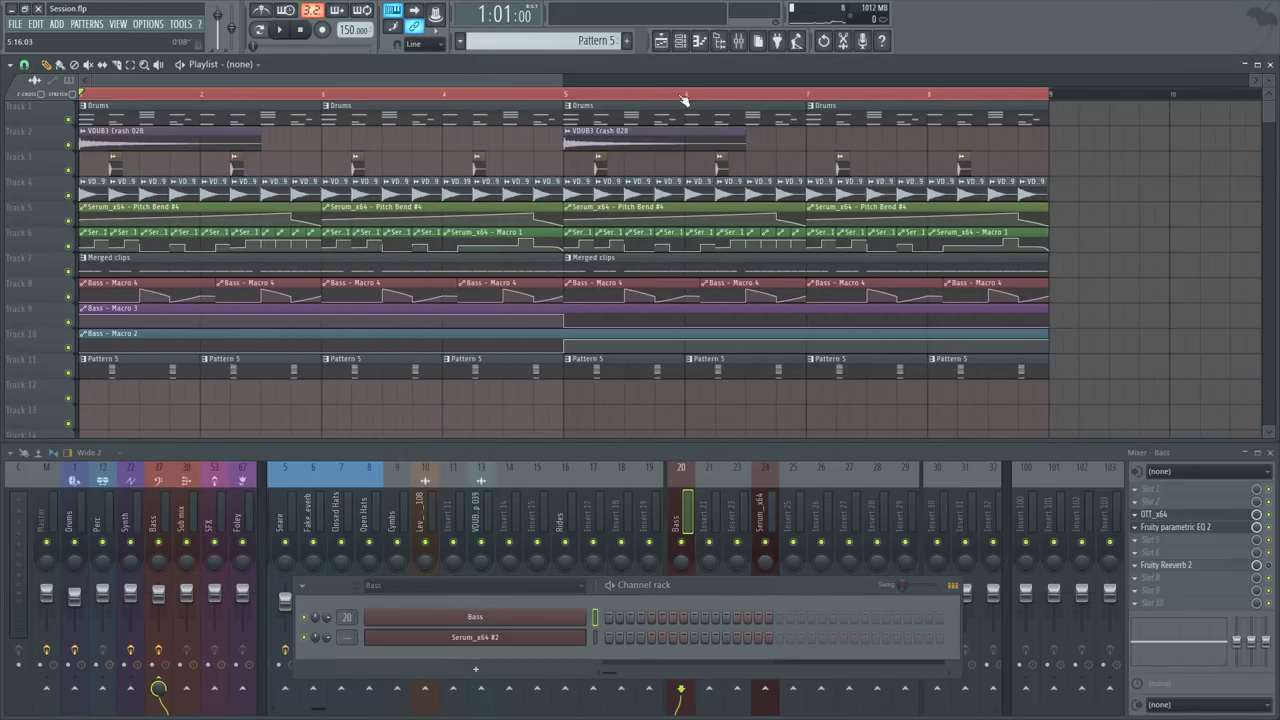